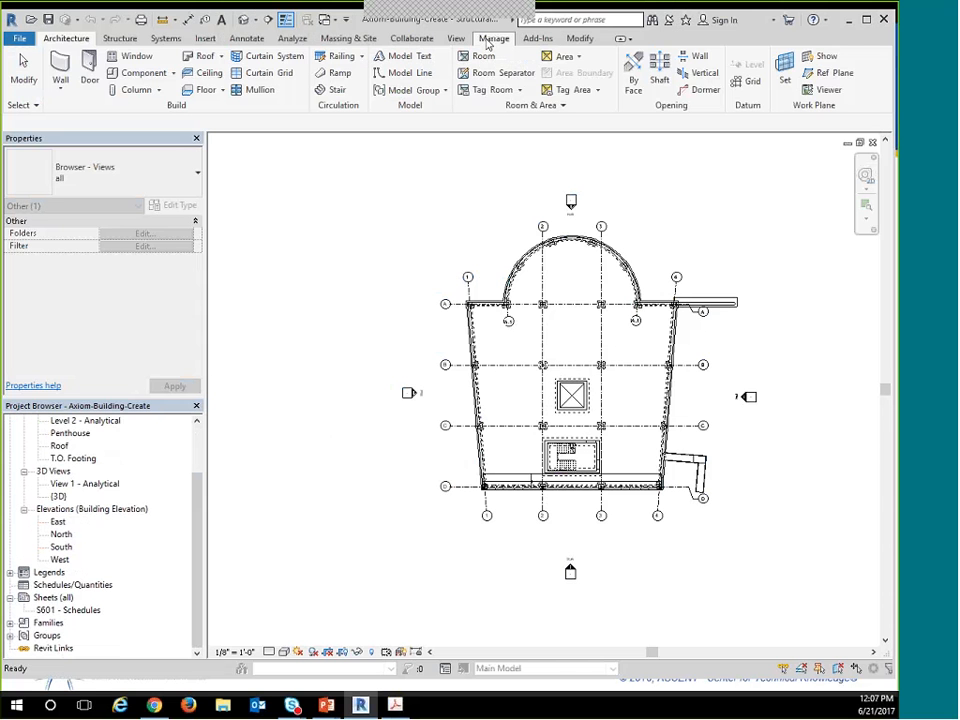
click(455, 38)
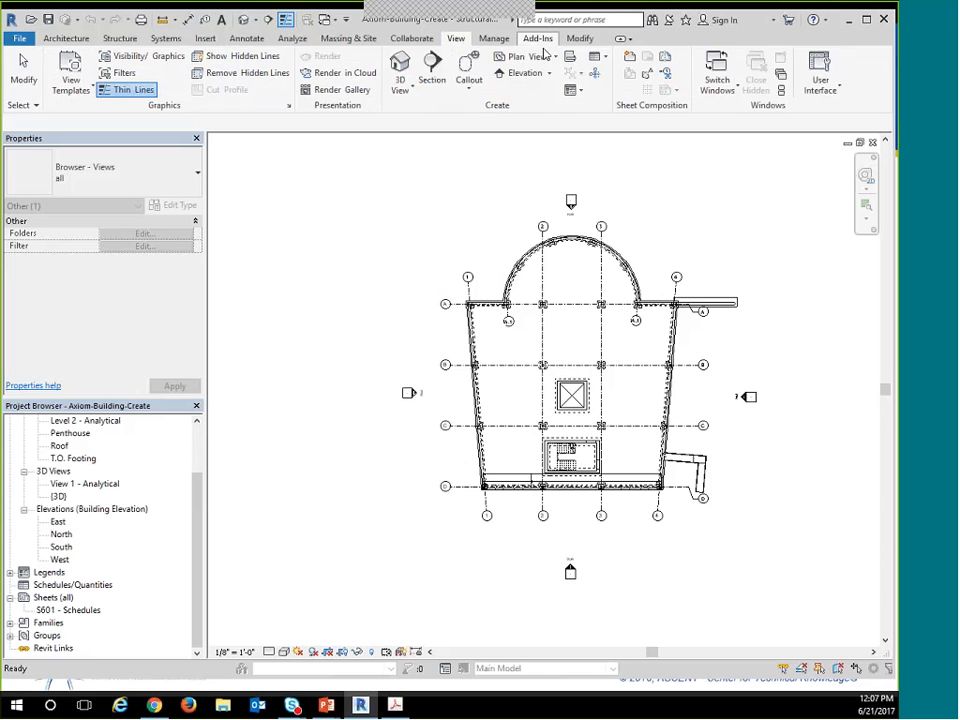
click(601, 61)
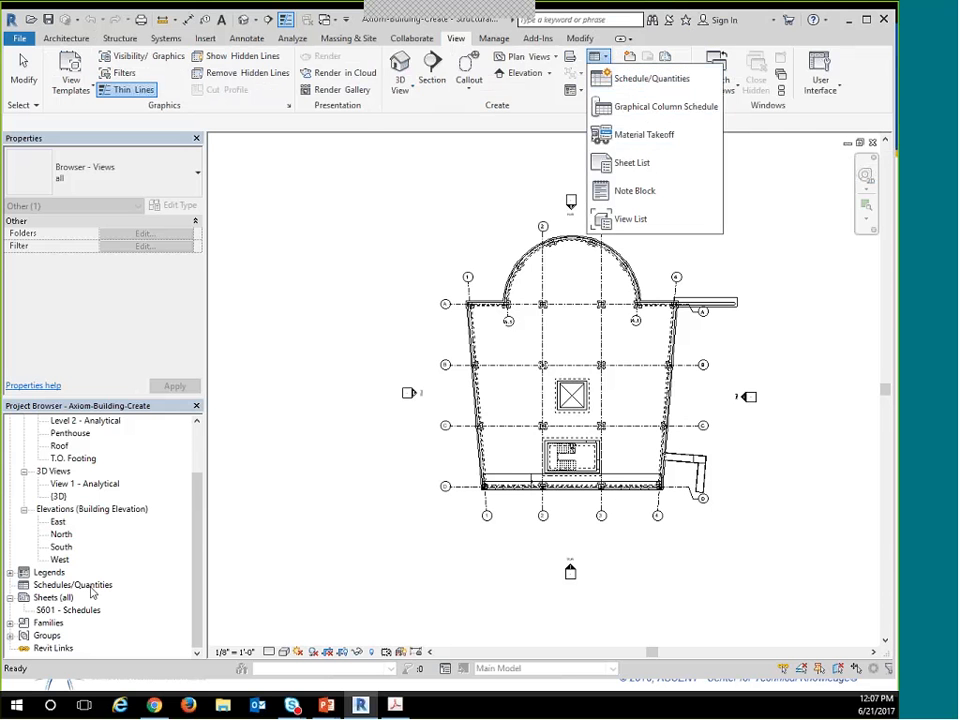
key(Escape)
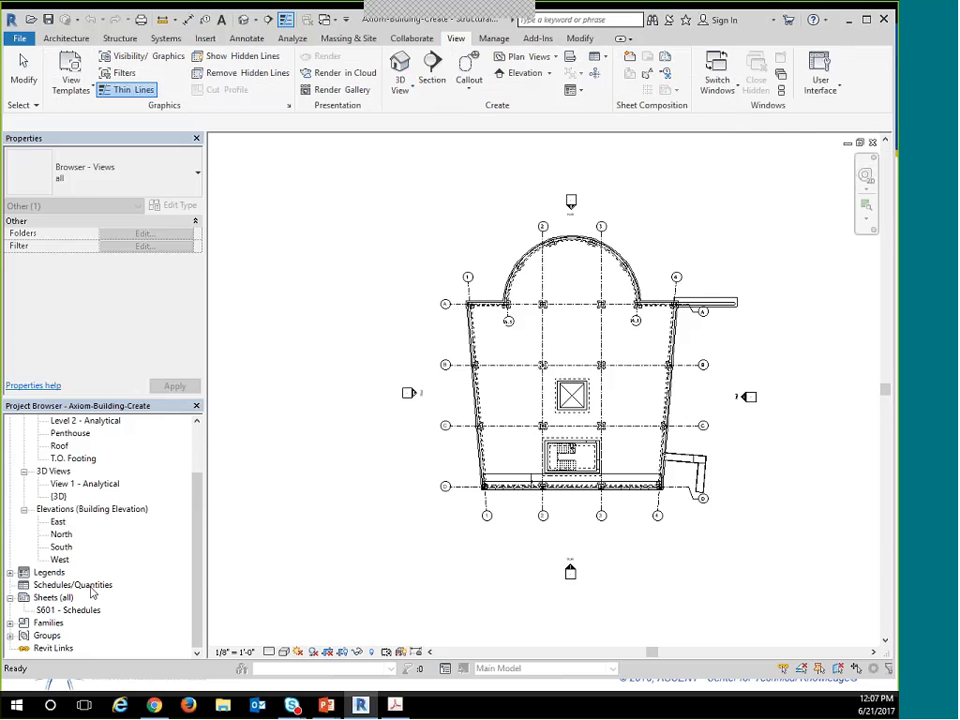
Start a new Schedule/Quantities view and filter its category list to the Structure discipline only.
click(84, 586)
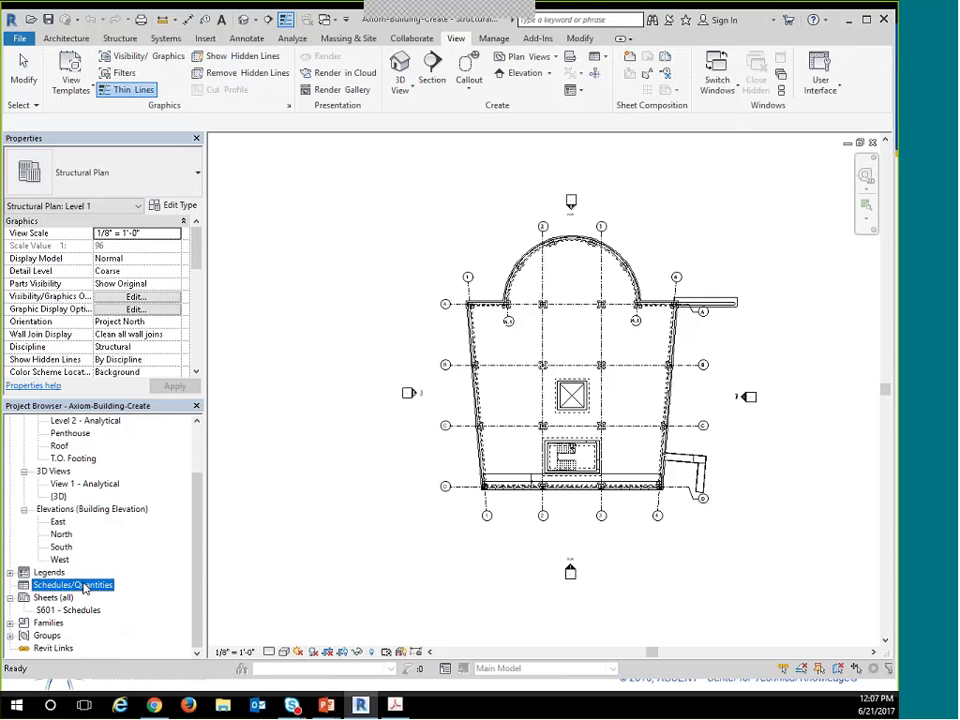
right_click(84, 586)
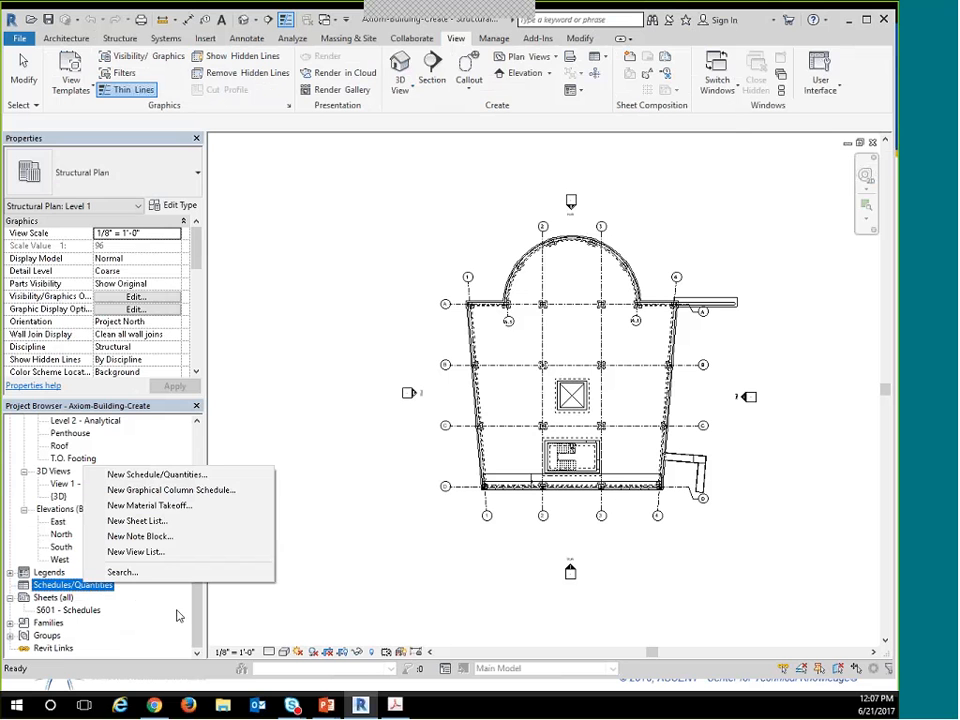
click(155, 476)
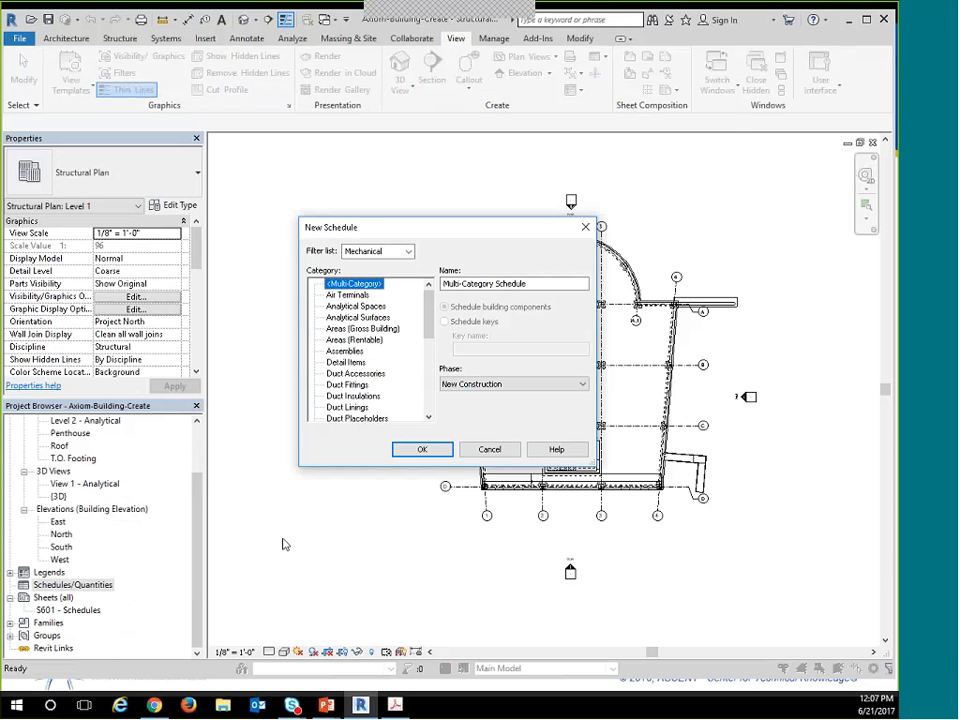
click(408, 251)
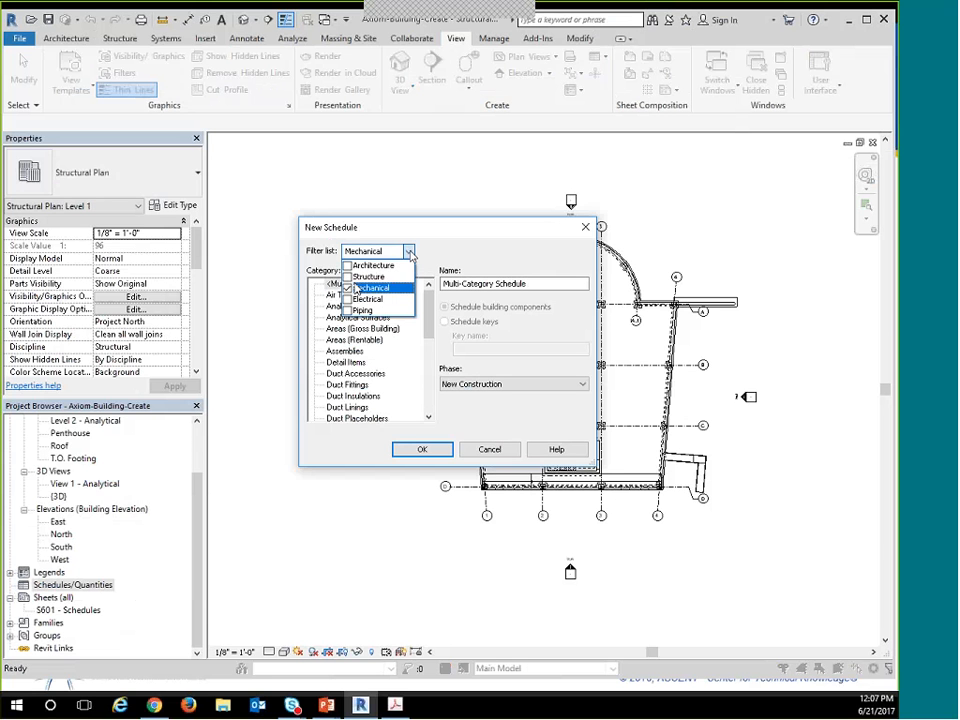
click(347, 276)
click(347, 288)
click(408, 251)
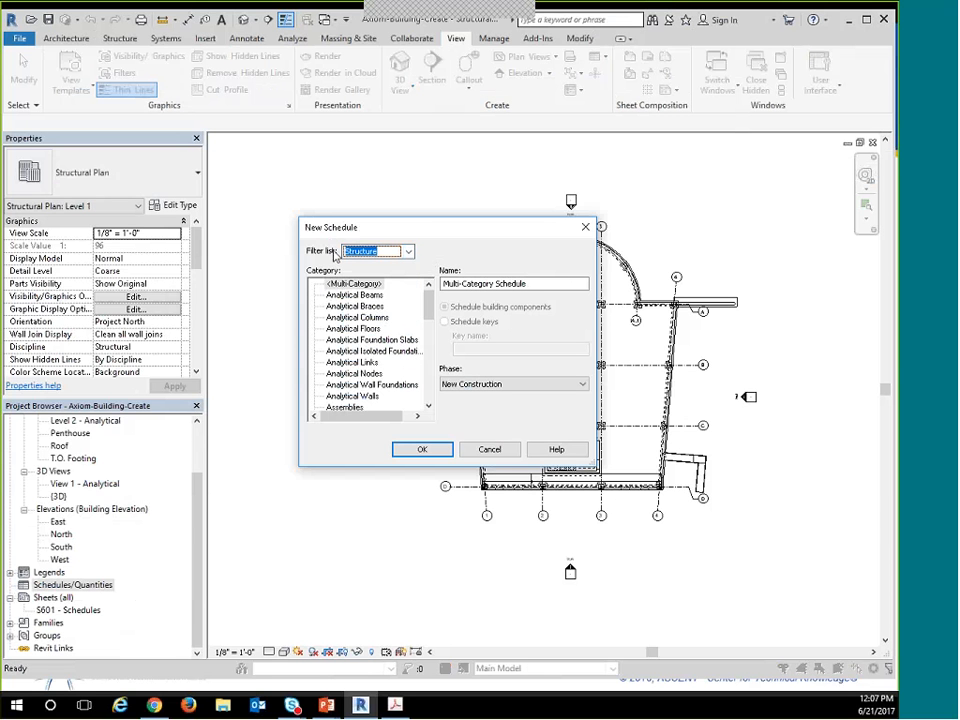
click(409, 251)
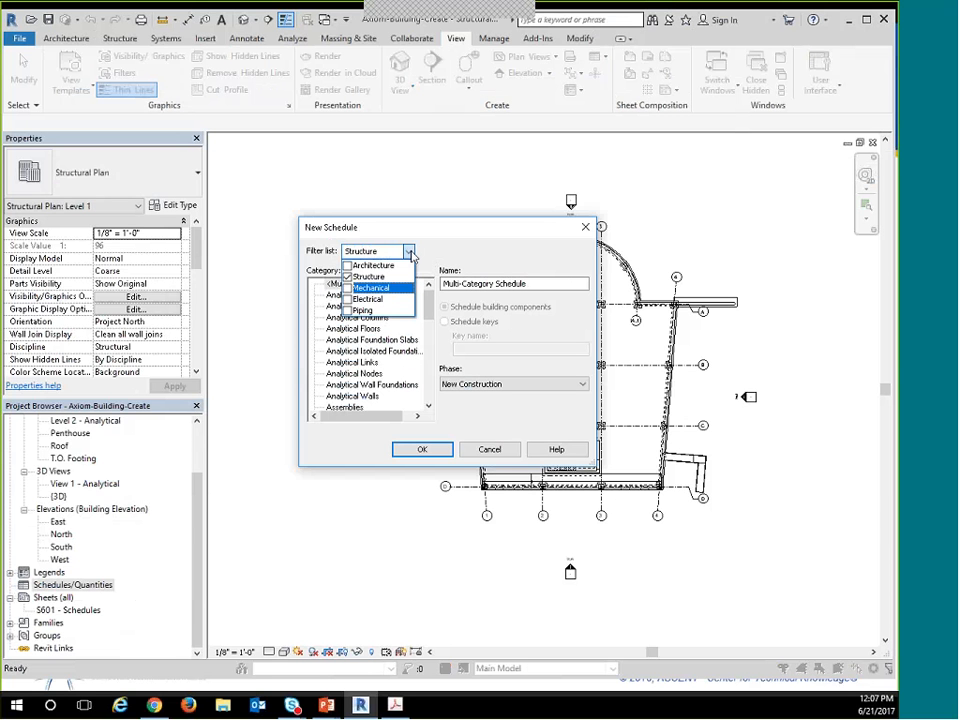
click(409, 251)
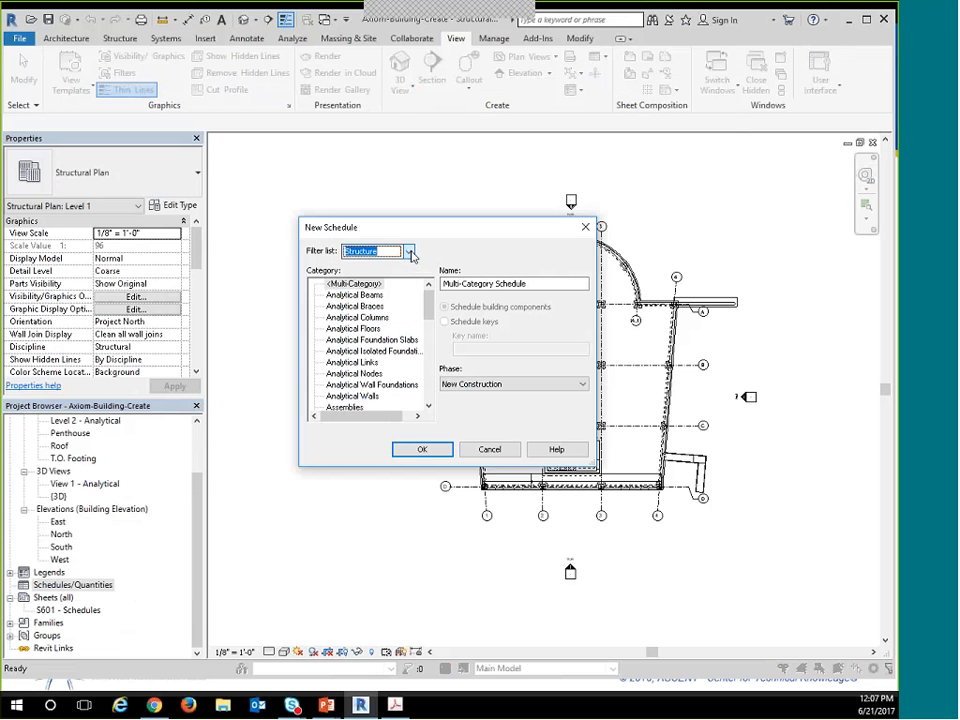
Choose the Multi-Category option for the new schedule and name it Structural Schedule.
click(352, 284)
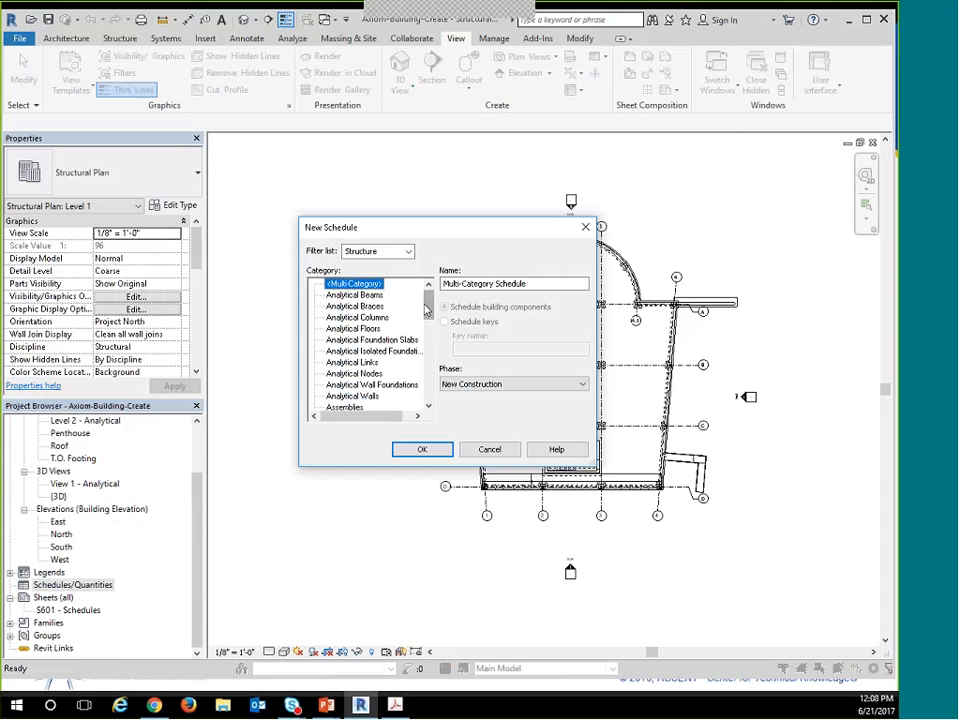
drag(427, 306, 425, 380)
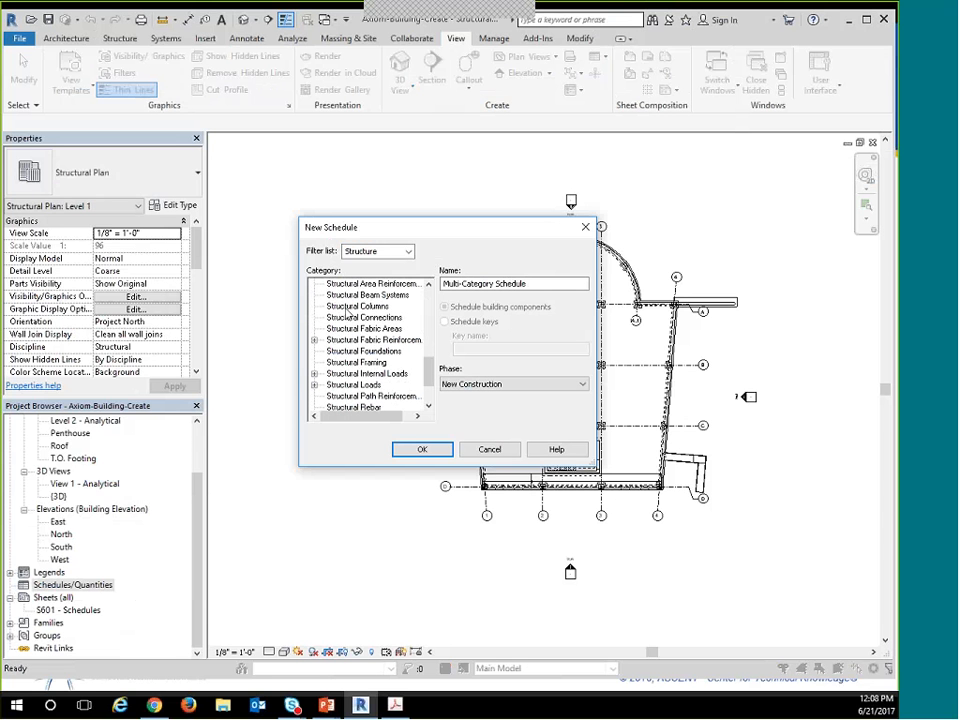
click(341, 285)
scroll(396, 300, up, 10)
click(398, 285)
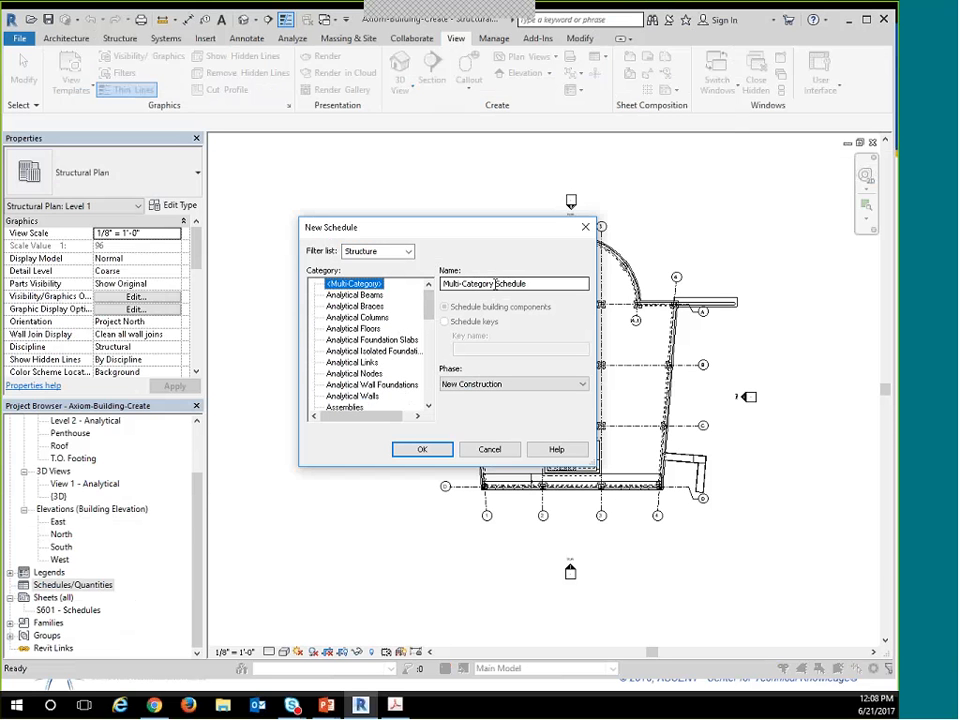
drag(494, 284, 405, 317)
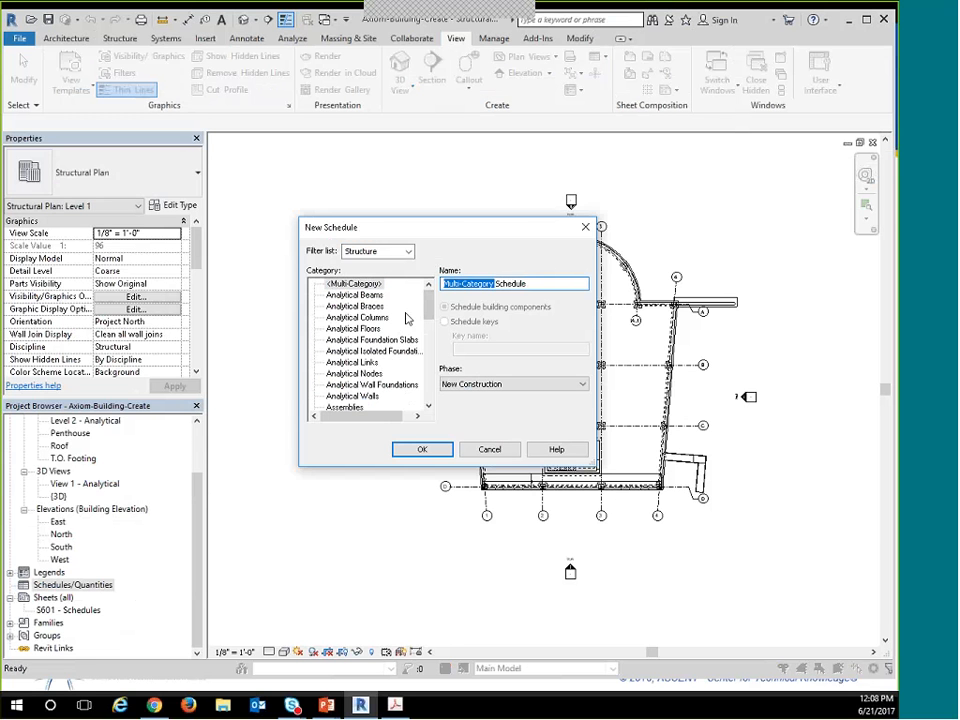
text(Struc)
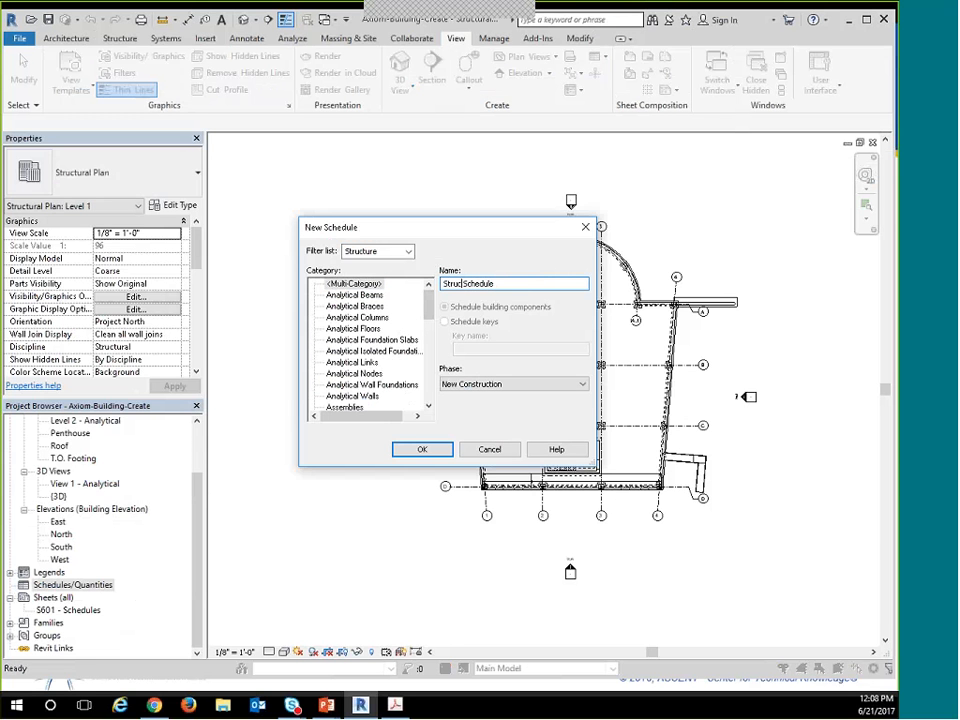
text(tural)
click(422, 449)
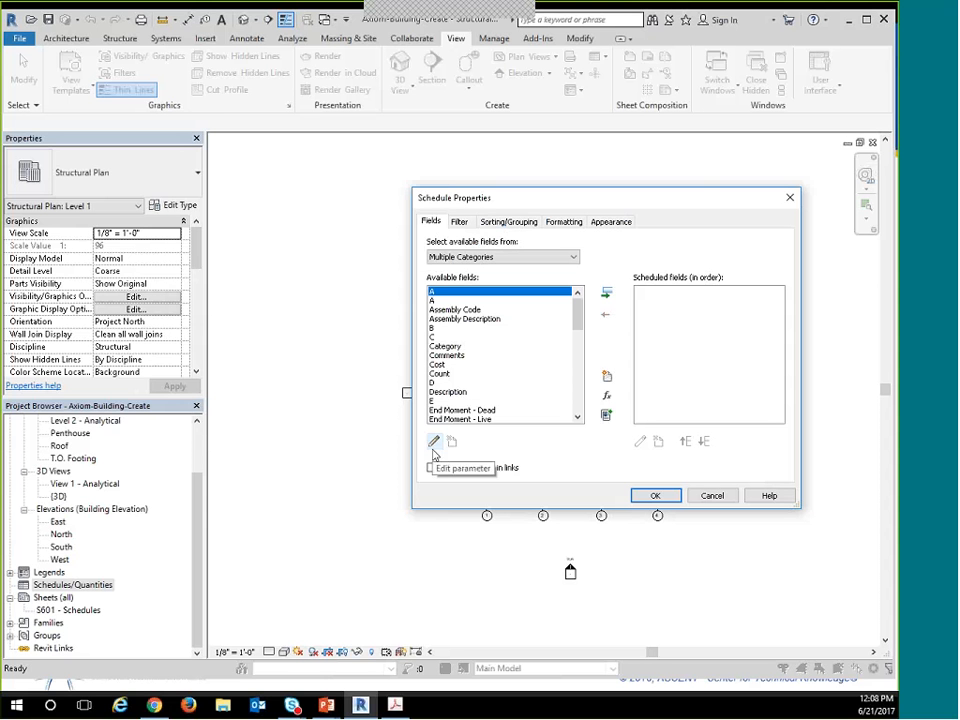
Add the Type Mark parameter as the first scheduled field.
key(alt+Tab)
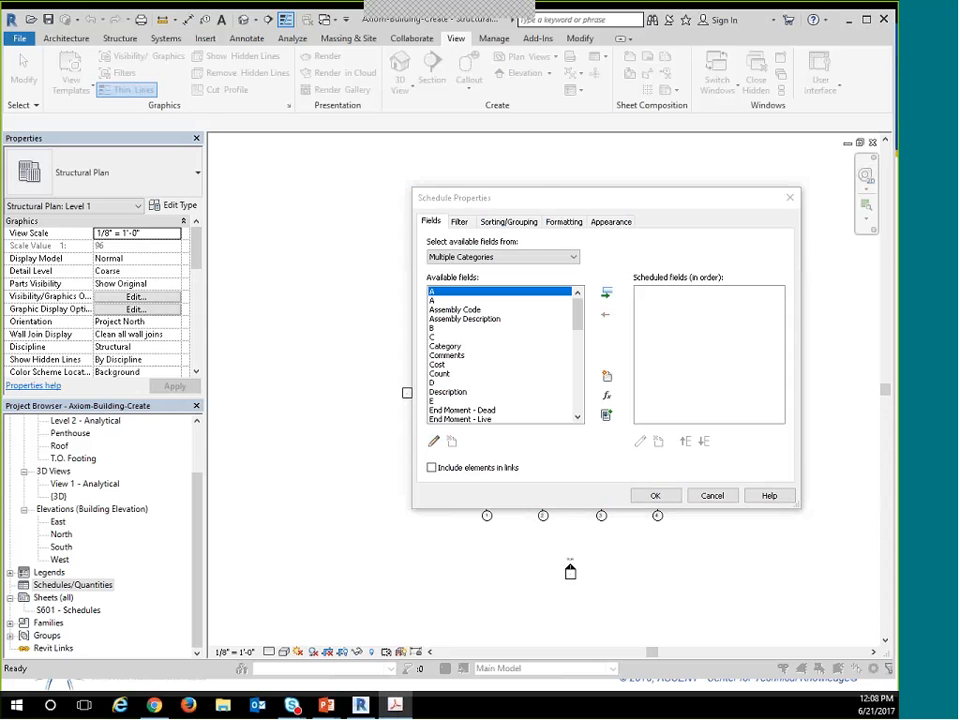
click(512, 208)
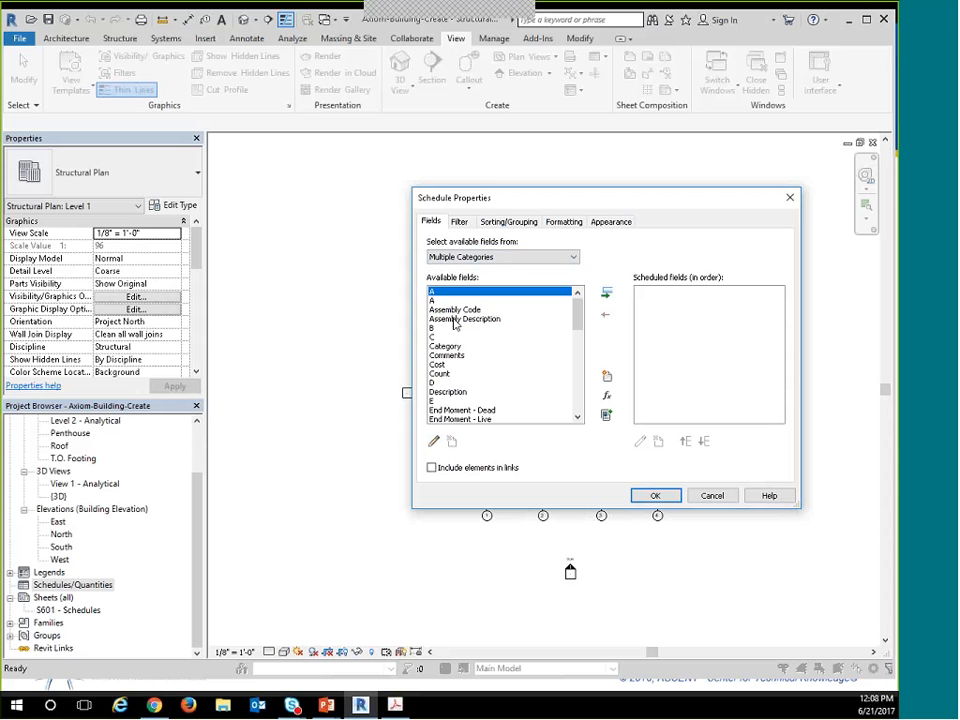
mouse_move(576, 318)
mouse_down()
mouse_move(580, 405)
mouse_move(578, 300)
mouse_up()
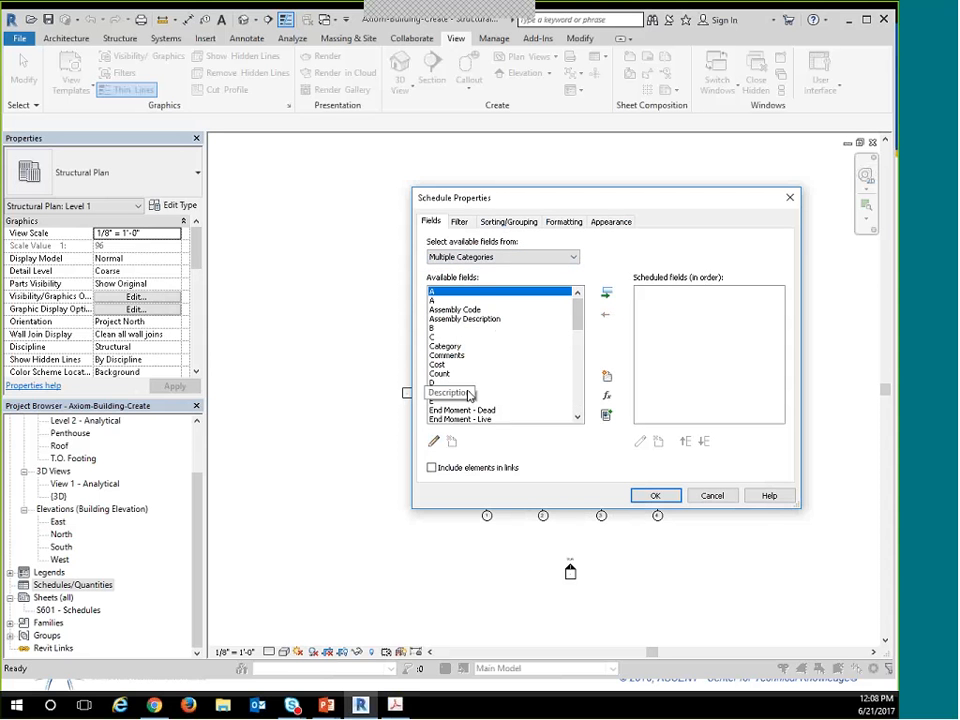
click(437, 365)
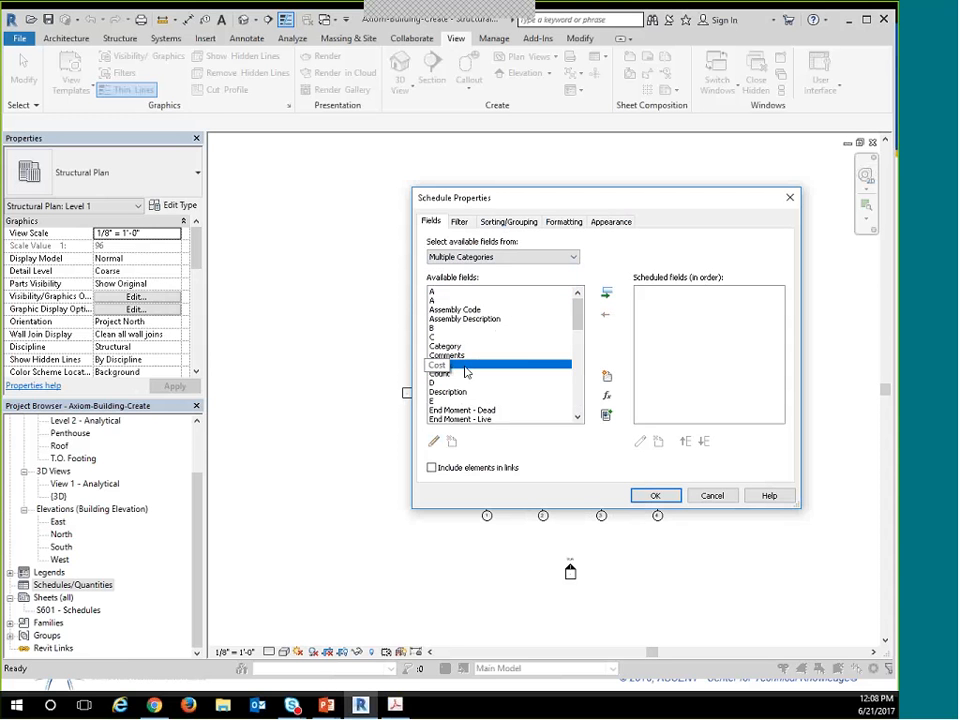
key(t)
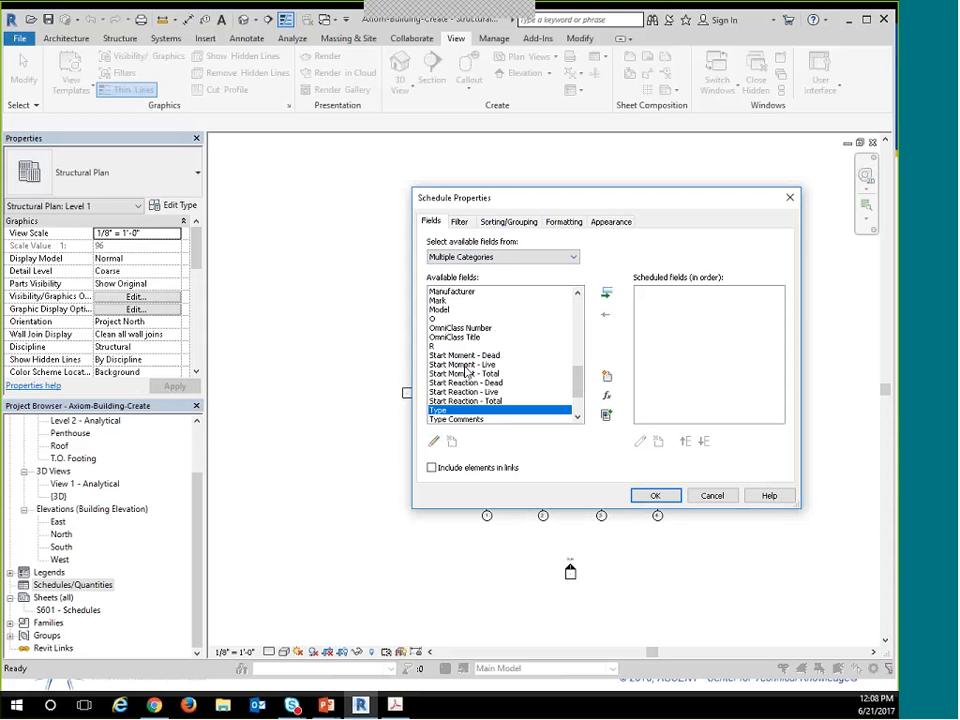
scroll(465, 370, down, 1)
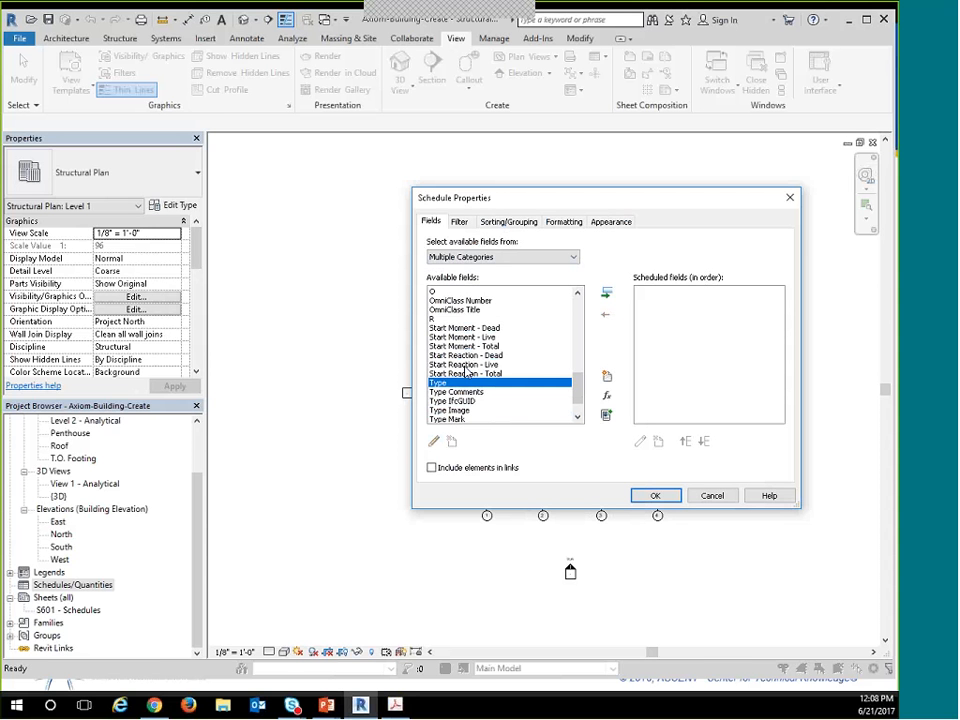
double_click(451, 421)
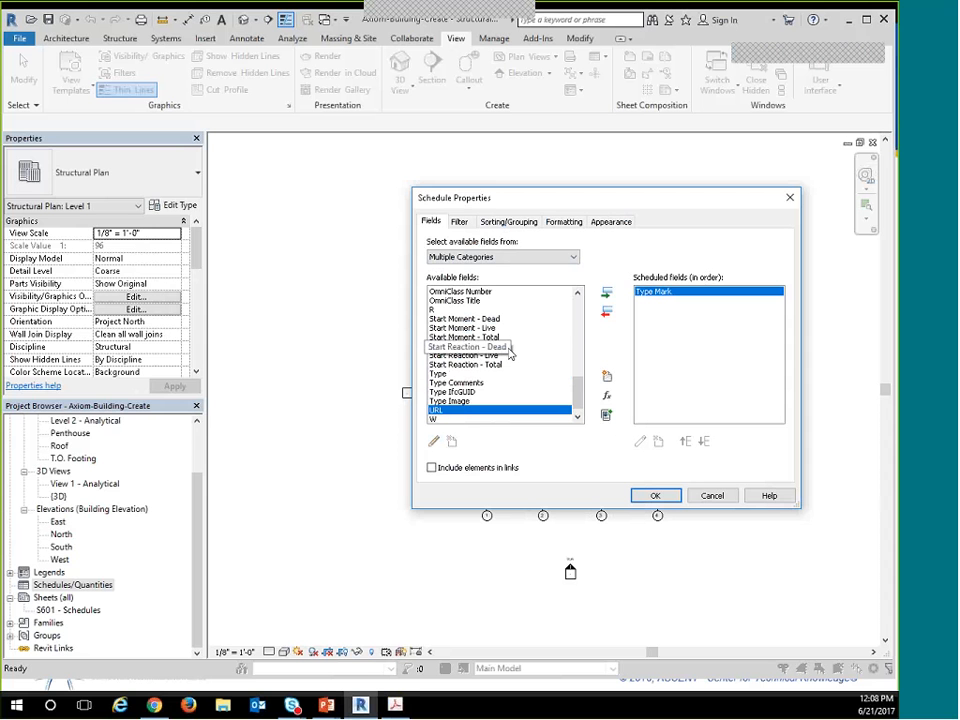
Add the Family and Type parameter to the scheduled fields after Type Mark.
key(f)
click(450, 311)
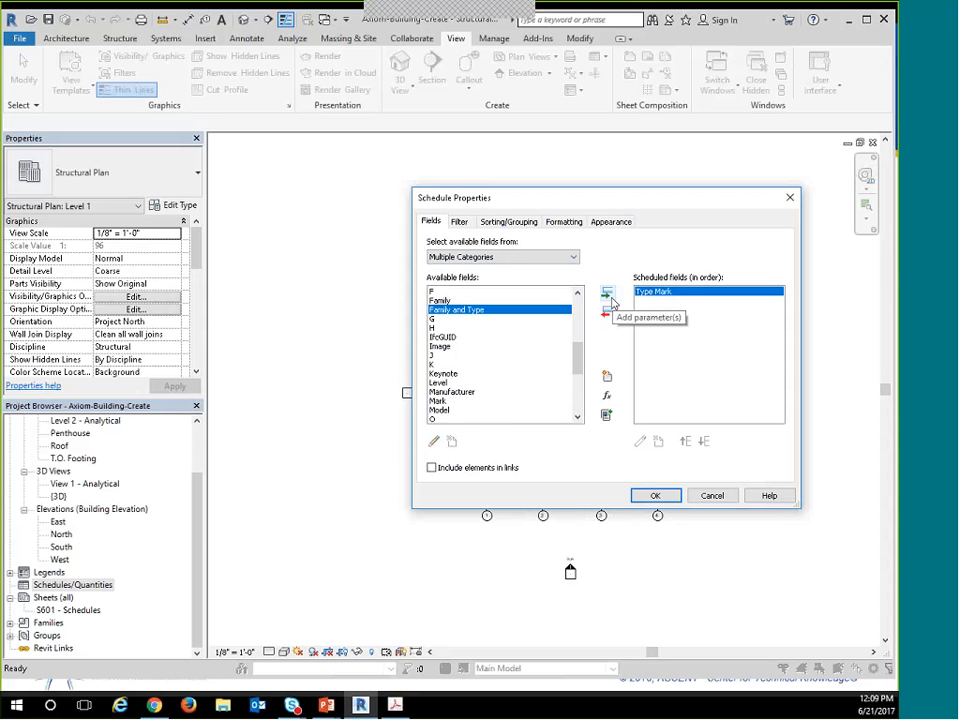
click(607, 298)
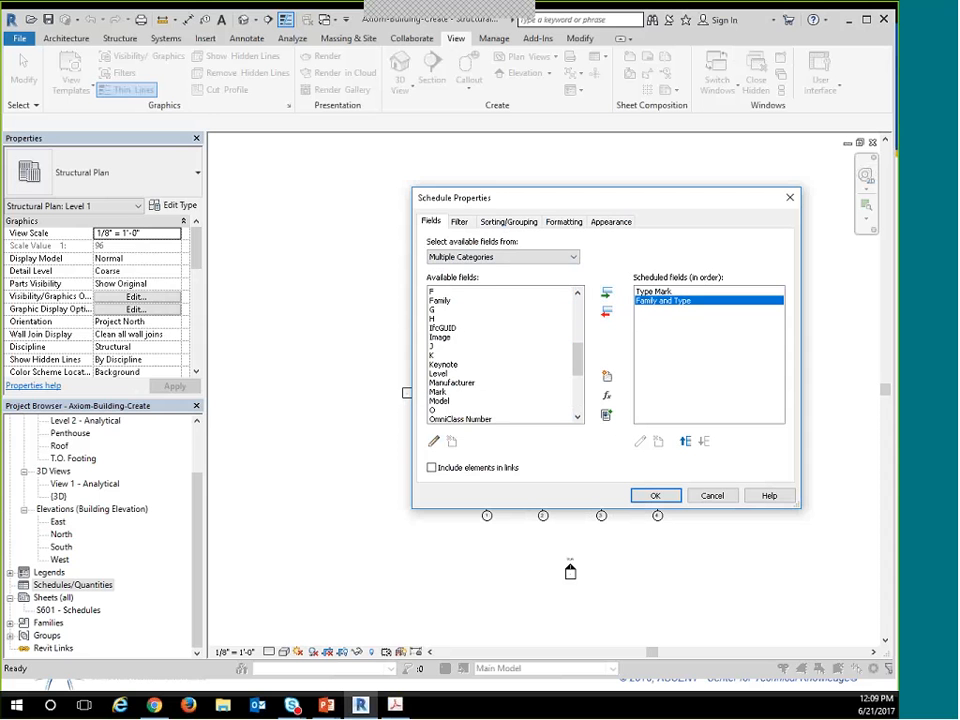
Add the Count and Category parameters, in that order, to the end of the scheduled fields.
click(441, 331)
key(c)
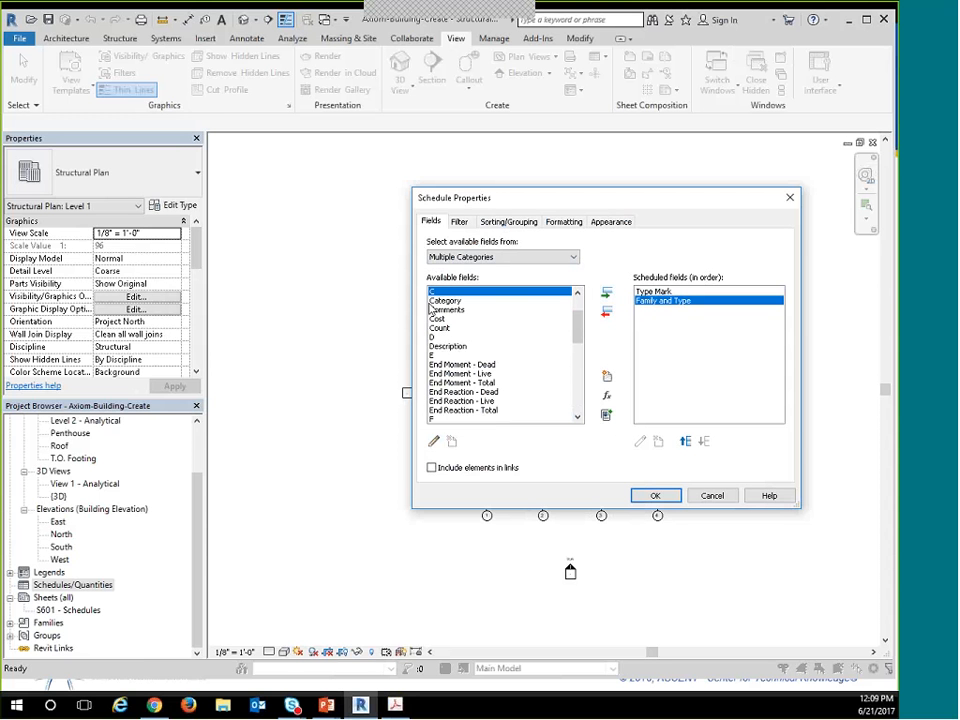
ctrl+click(442, 328)
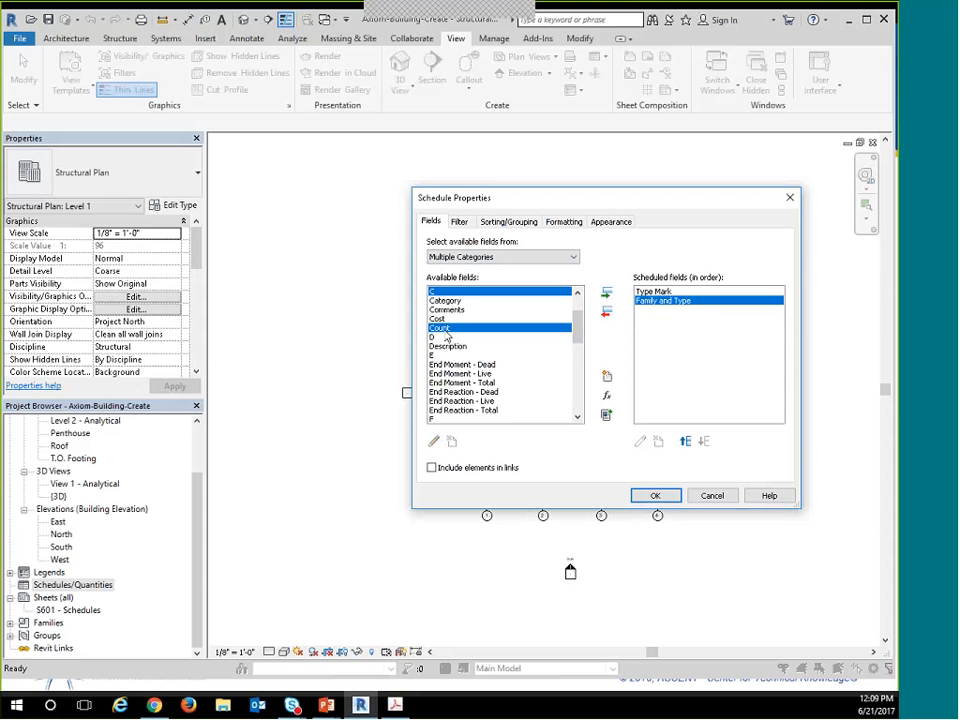
double_click(445, 331)
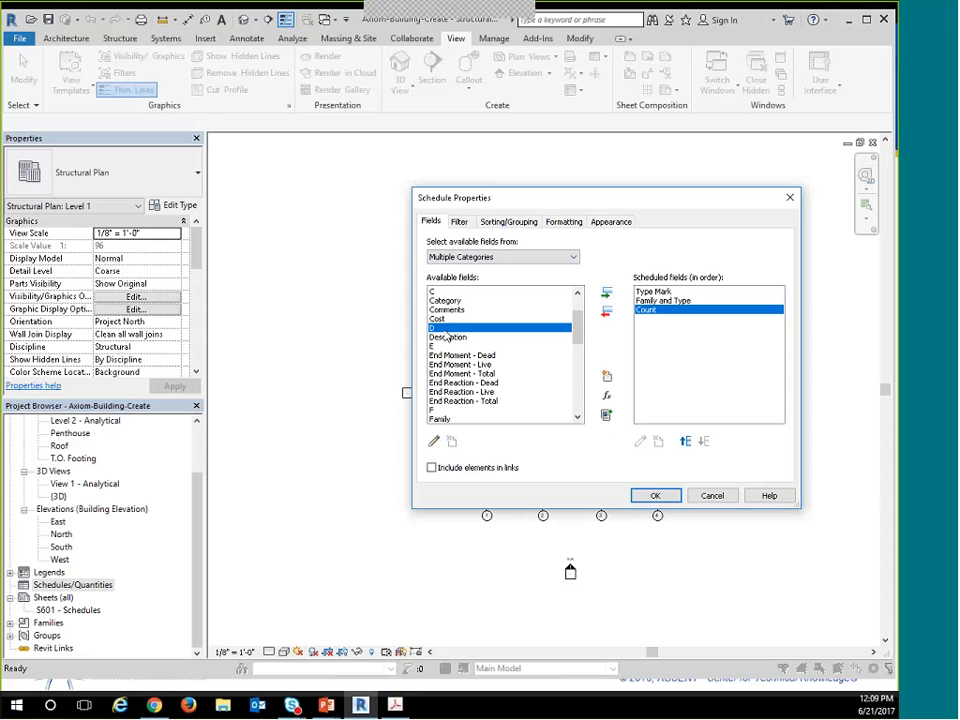
double_click(446, 300)
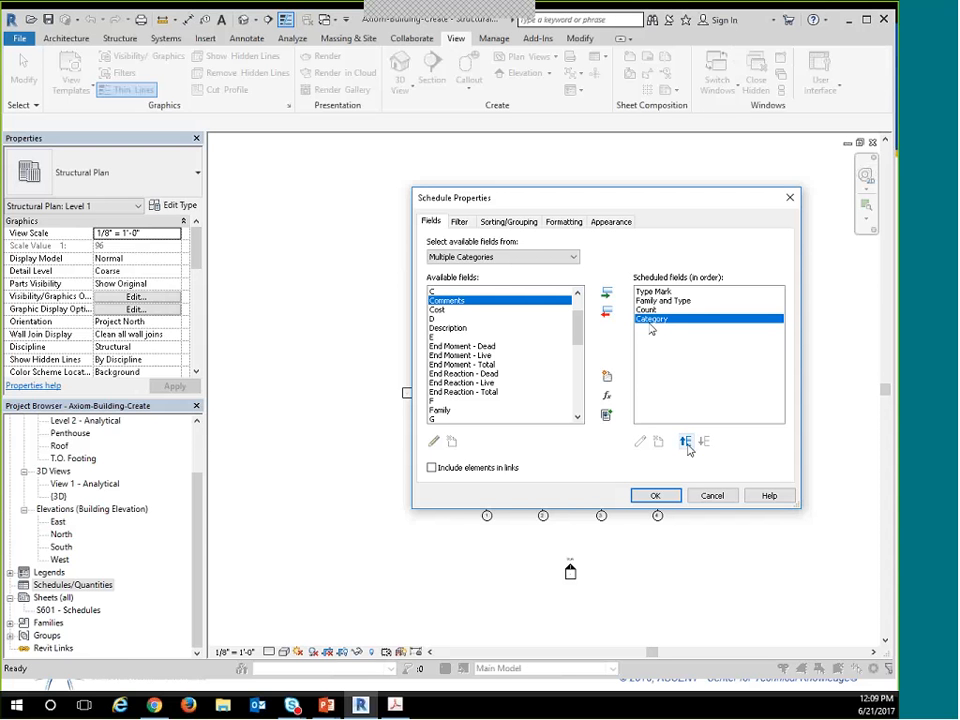
Try moving the Category field above Count and back below it in the scheduled field order.
click(686, 442)
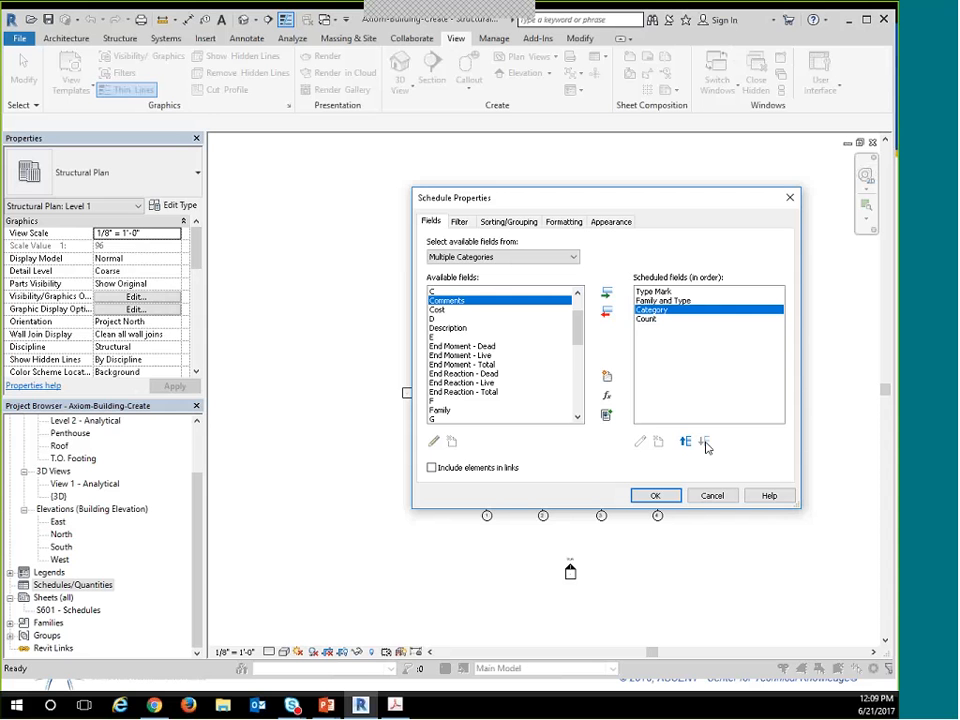
click(705, 443)
click(686, 442)
click(706, 443)
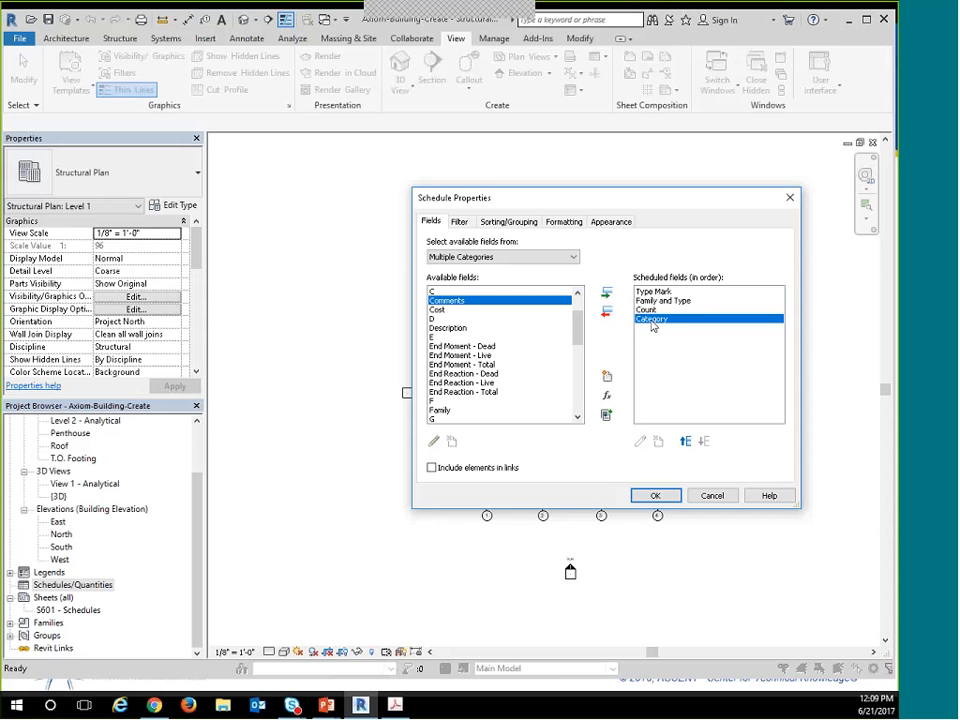
Create the schedule with the chosen fields and look through its listed structural elements.
click(660, 500)
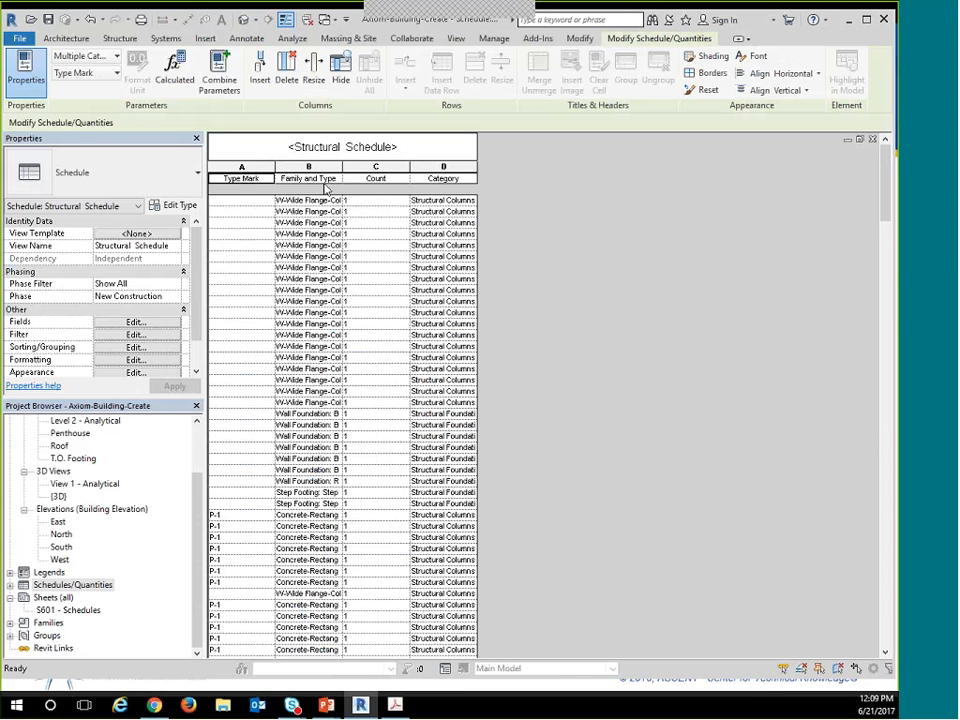
scroll(478, 156, down, 1)
scroll(341, 287, down, 15)
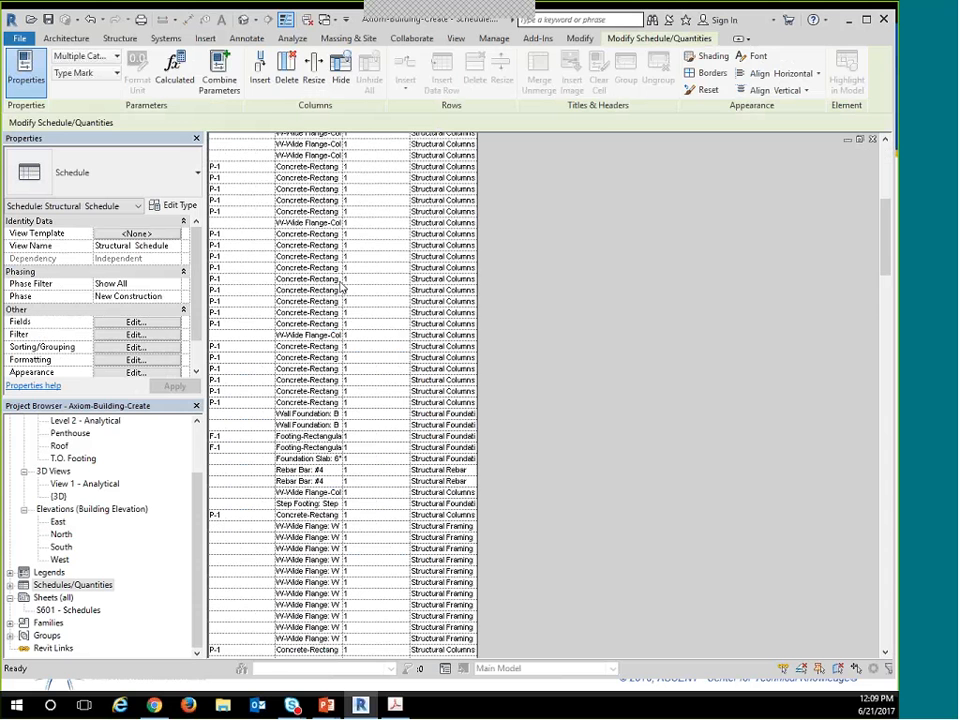
scroll(341, 287, down, 10)
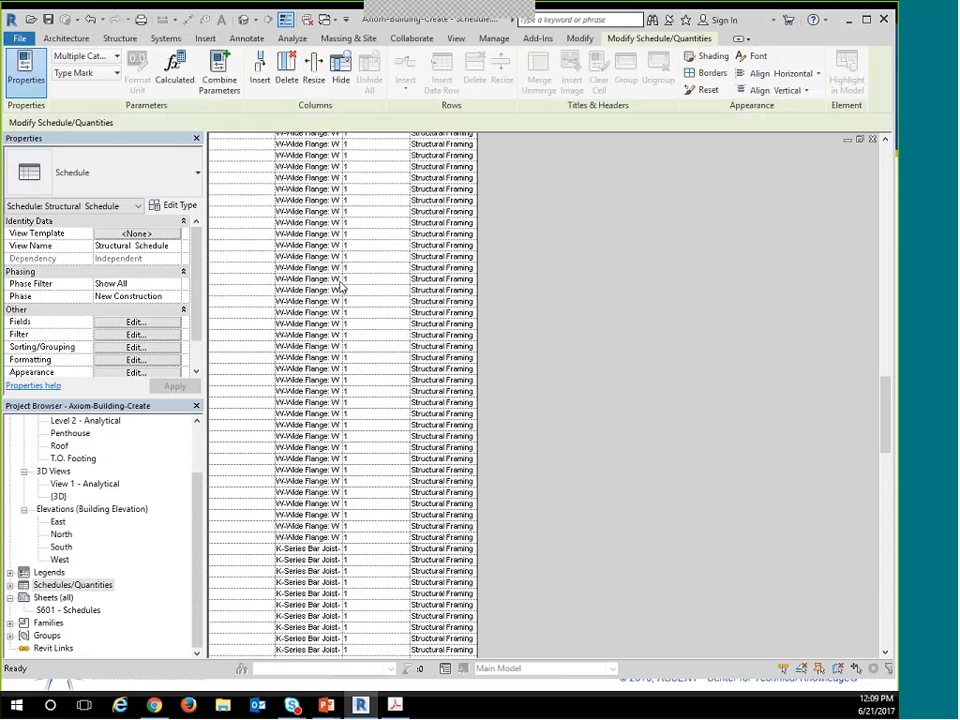
scroll(483, 382, down, 5)
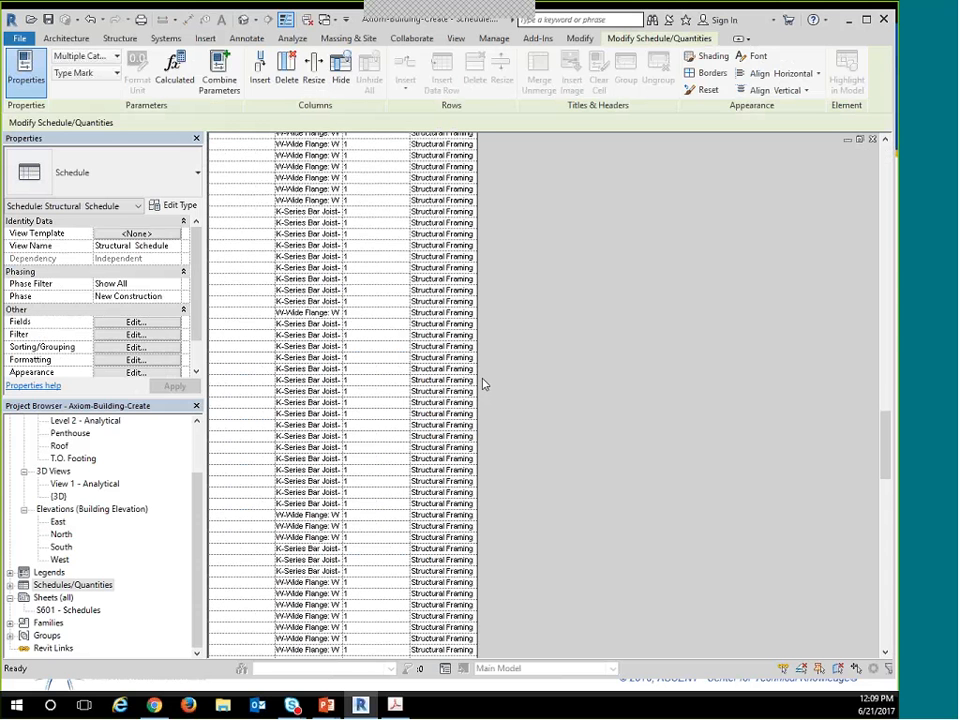
Look through the remaining structural elements down to the end of the schedule and return to its beginning.
click(462, 380)
scroll(462, 380, down, 6)
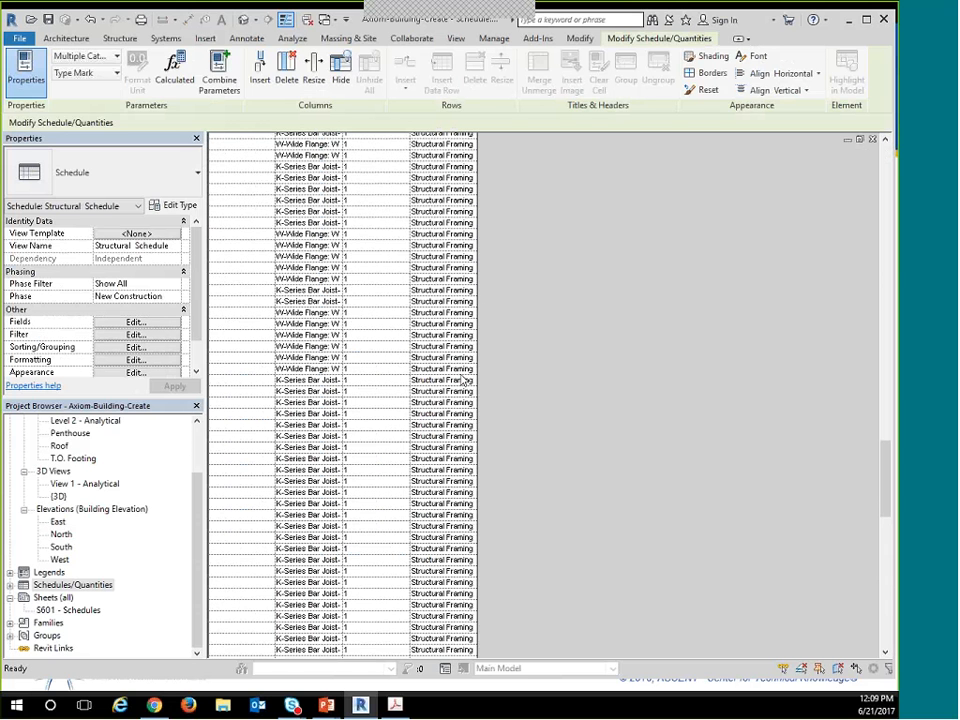
scroll(437, 490, down, 5)
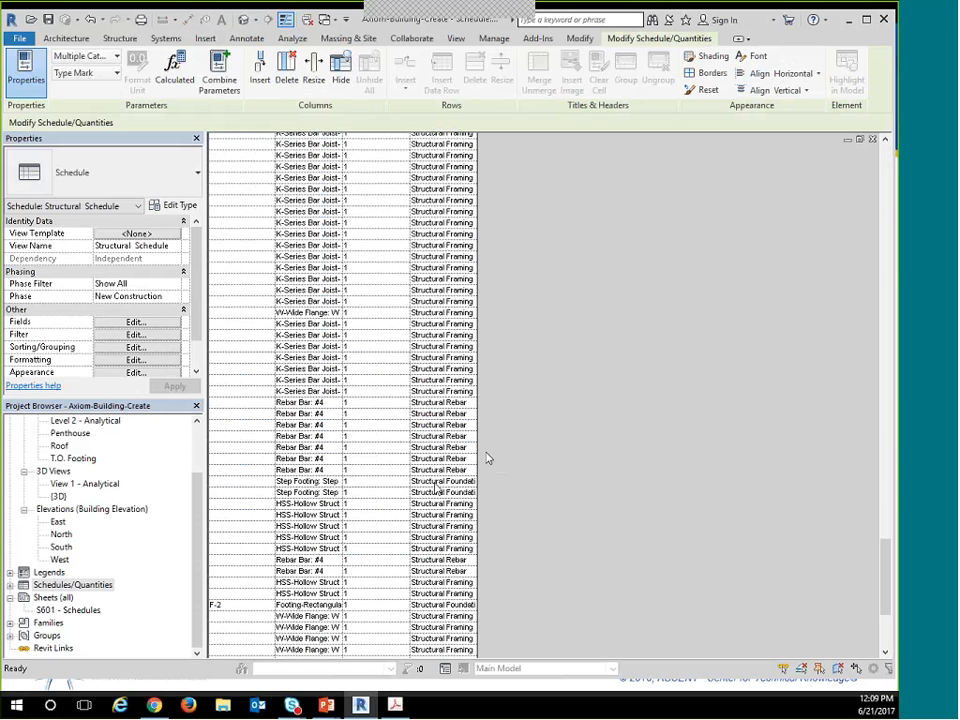
click(461, 433)
click(441, 532)
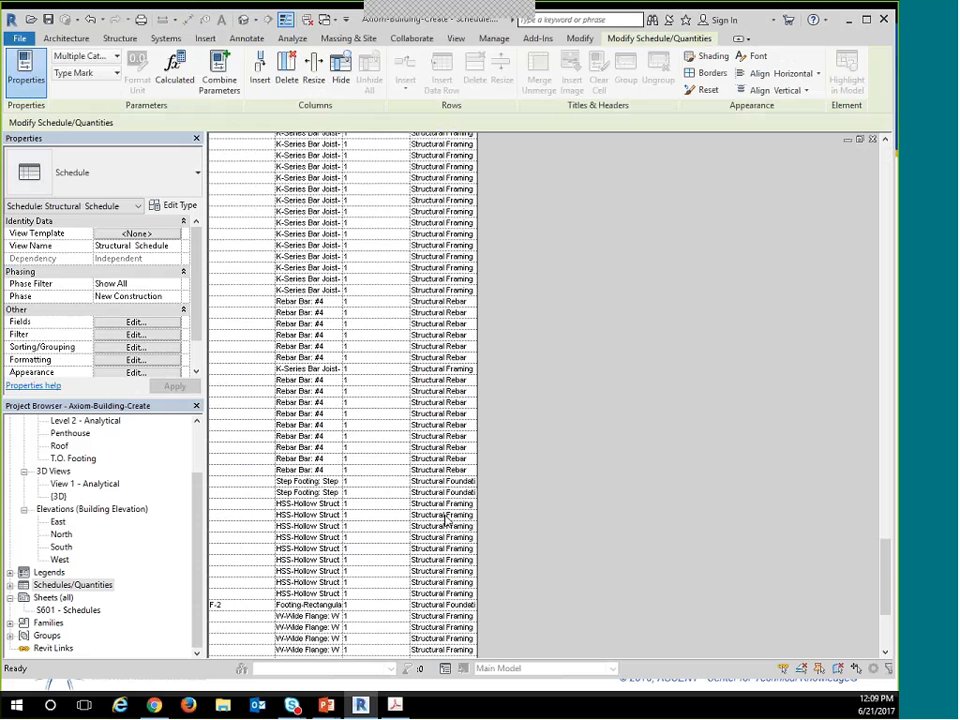
scroll(441, 516, down, 6)
click(445, 517)
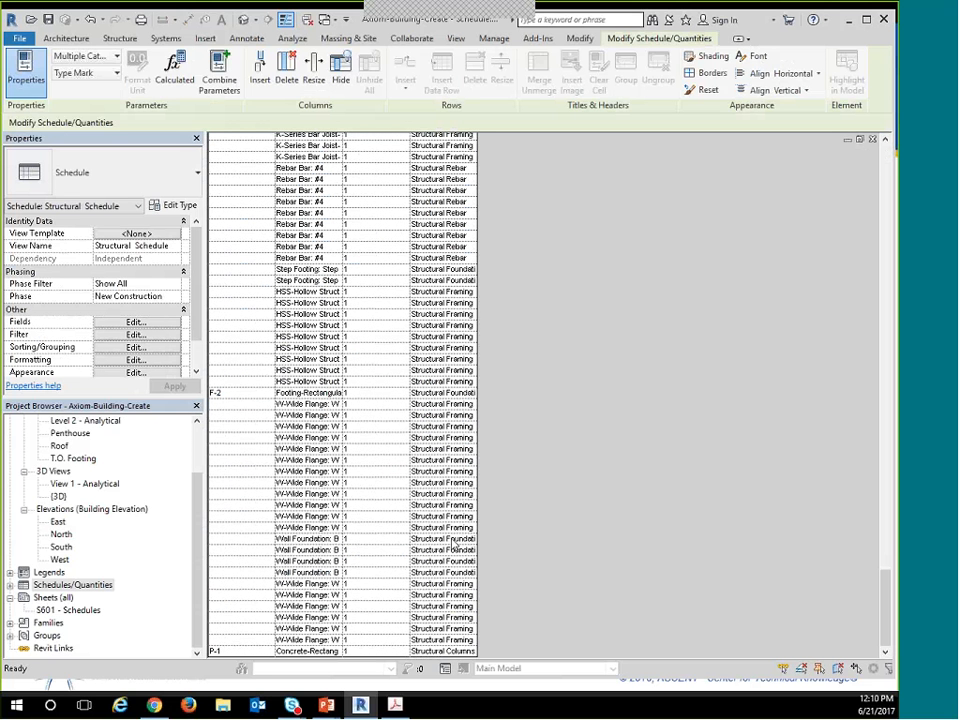
scroll(455, 546, up, 10)
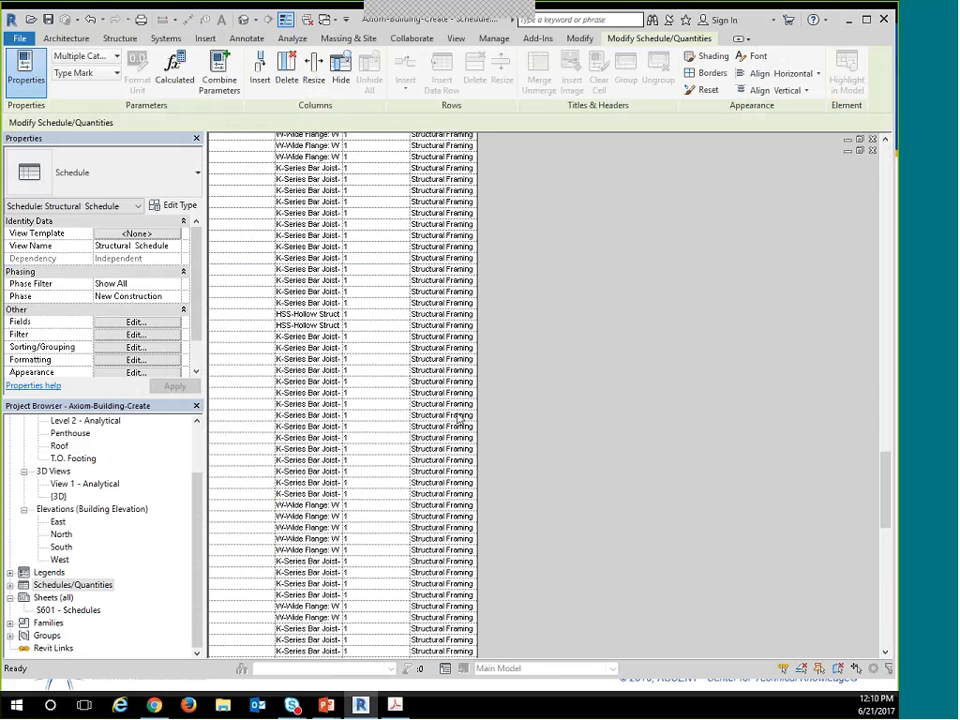
scroll(458, 418, up, 15)
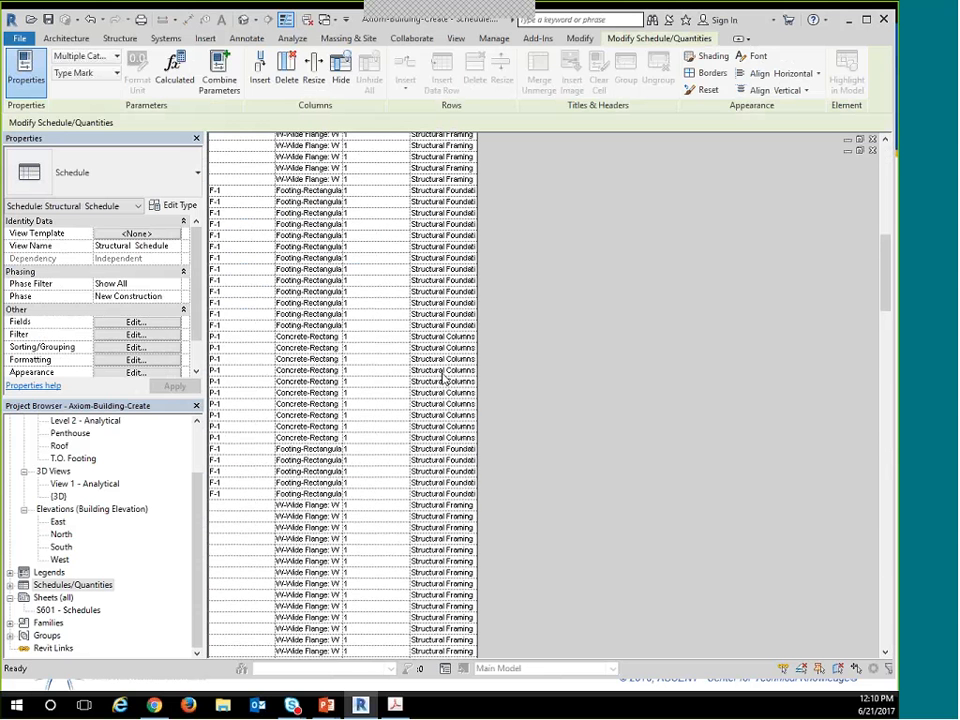
scroll(444, 378, up, 10)
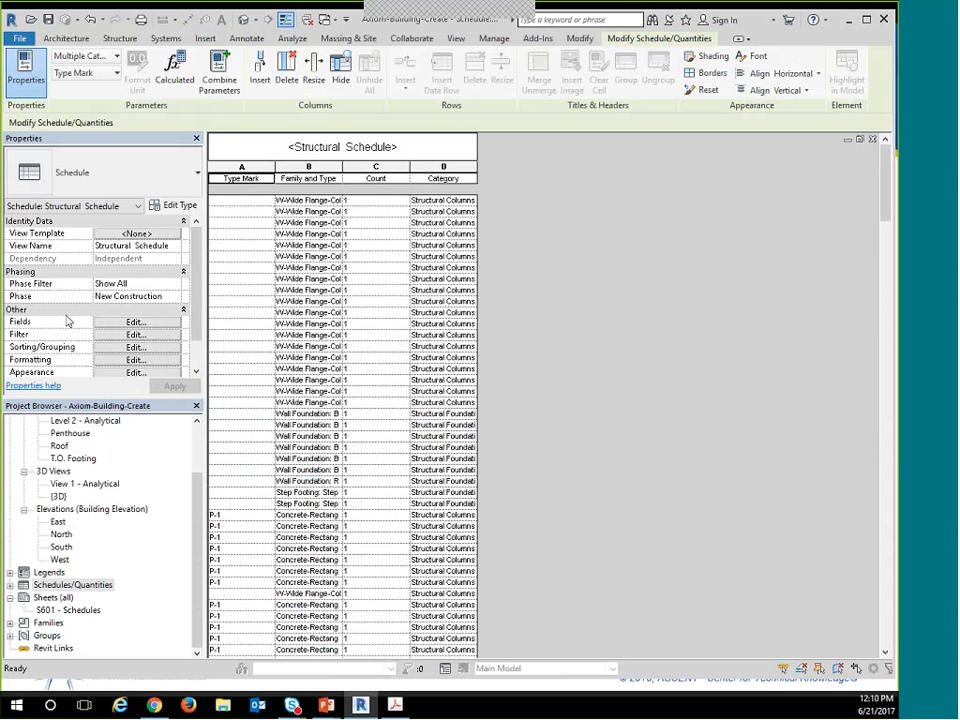
Review the schedule's field, filter, sorting, formatting and appearance settings, including the text styles available for the title.
click(62, 318)
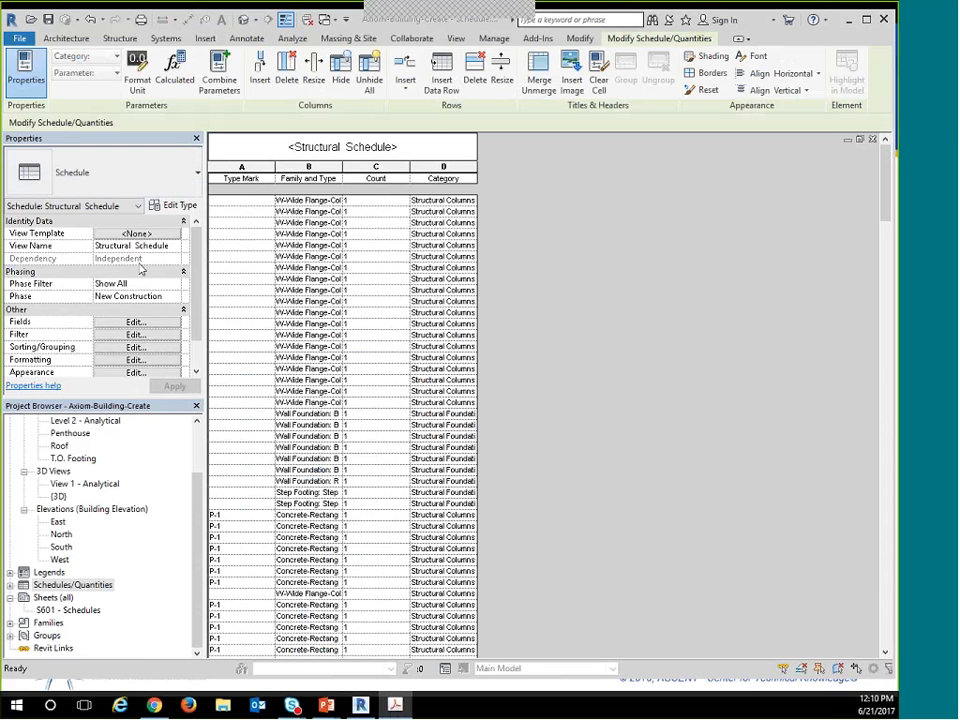
click(113, 350)
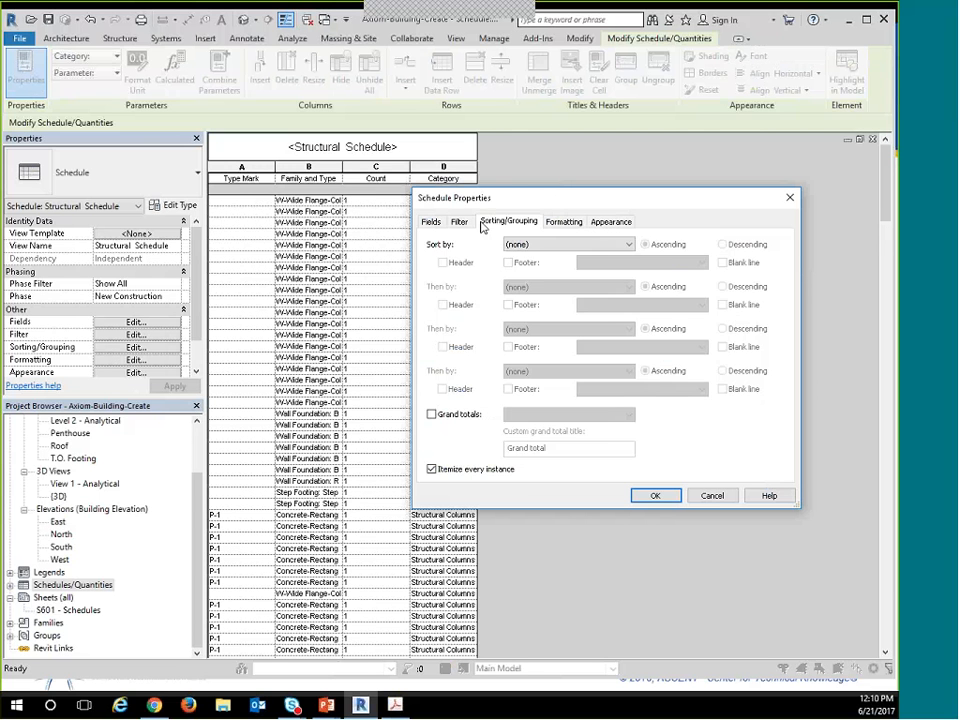
click(431, 224)
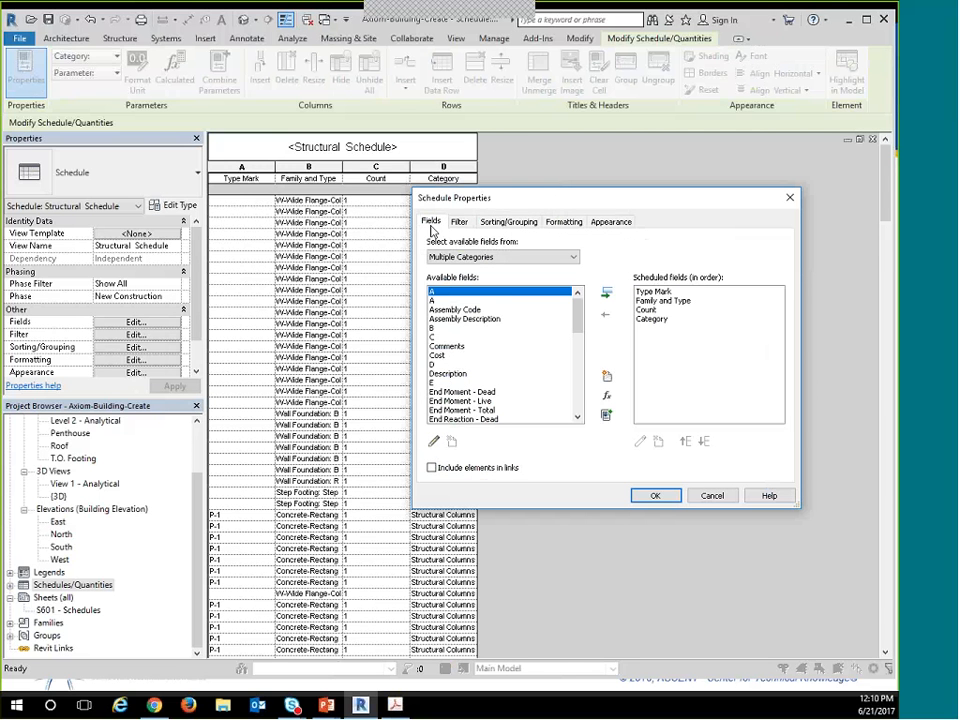
click(459, 222)
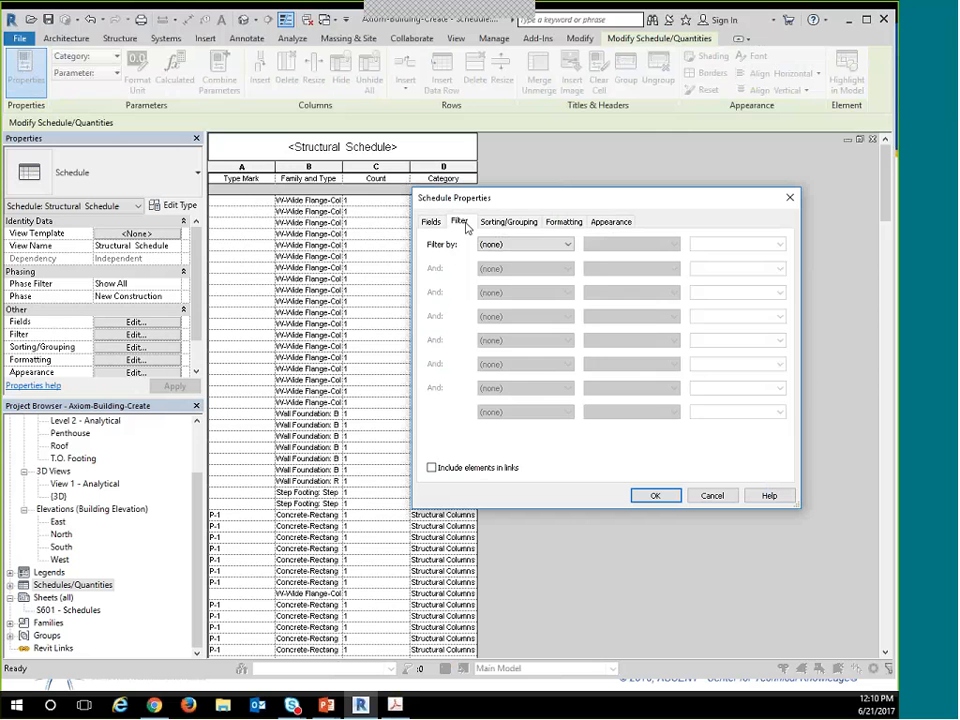
click(505, 222)
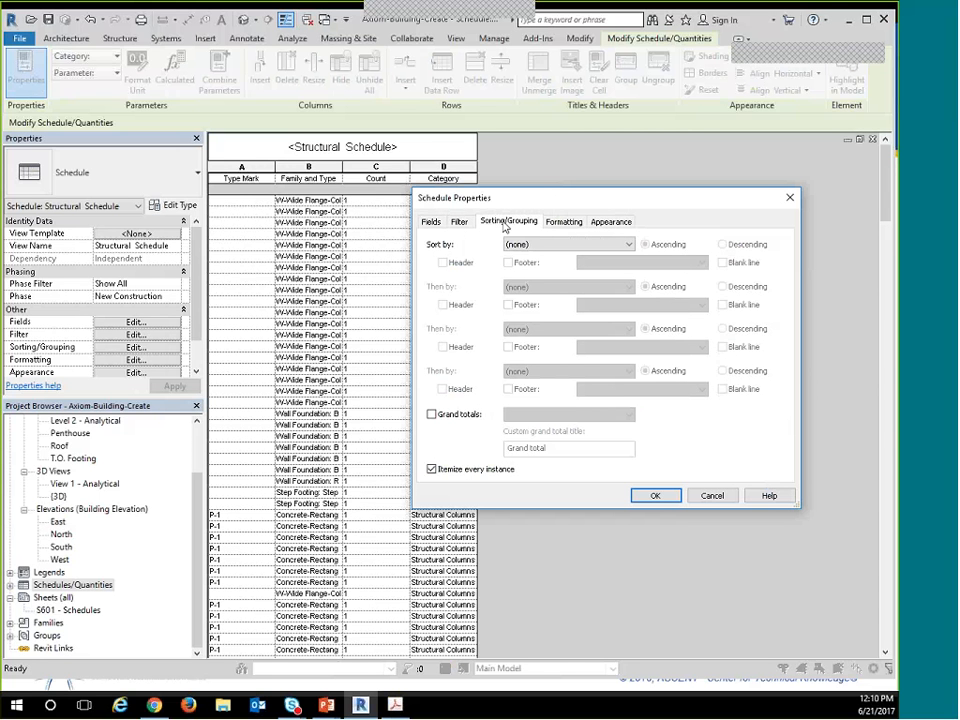
click(564, 223)
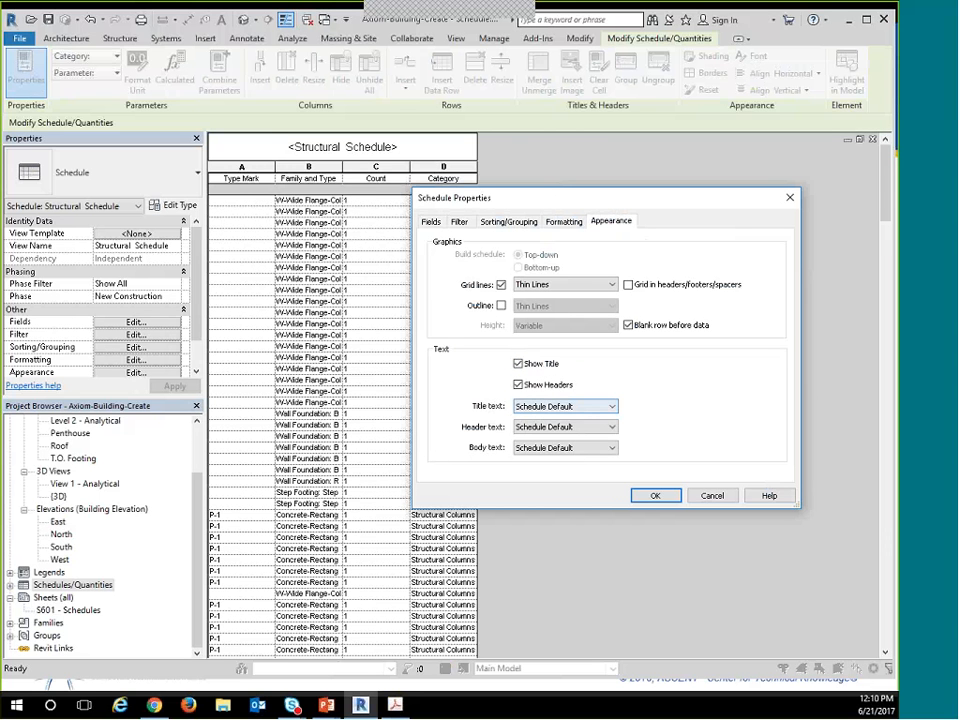
click(611, 408)
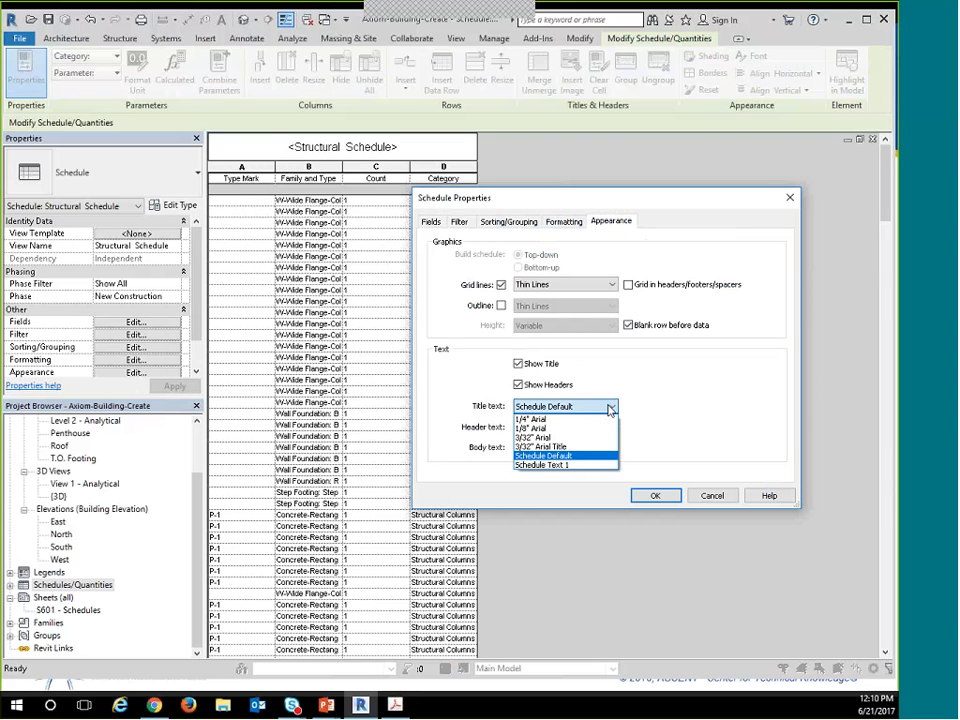
click(610, 408)
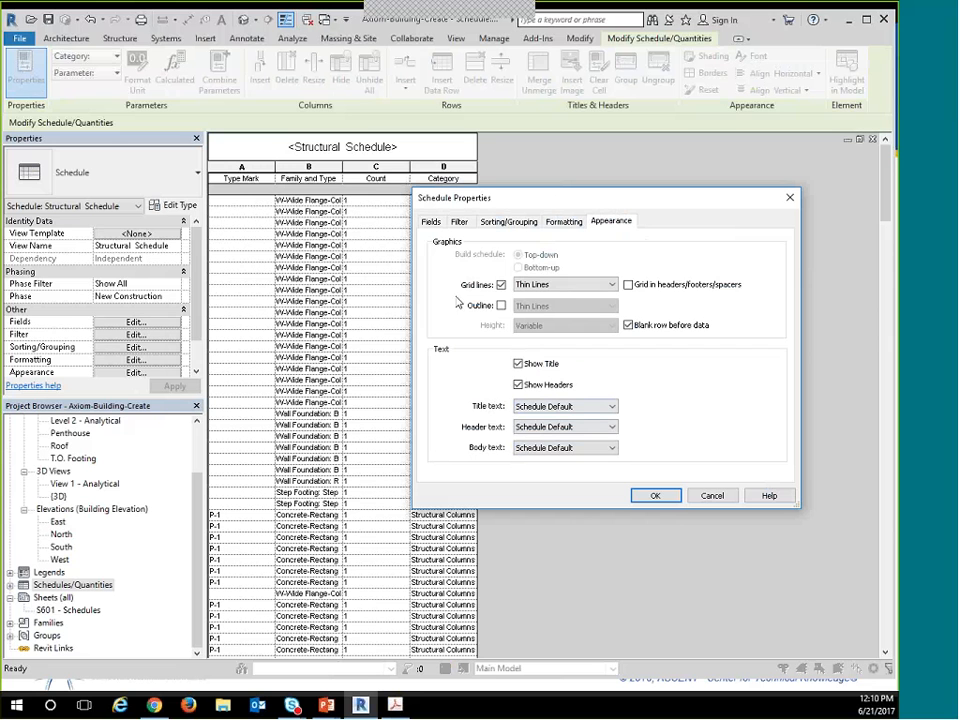
Sort the schedule by Category with a header, then by Family and Type, both ascending.
click(505, 223)
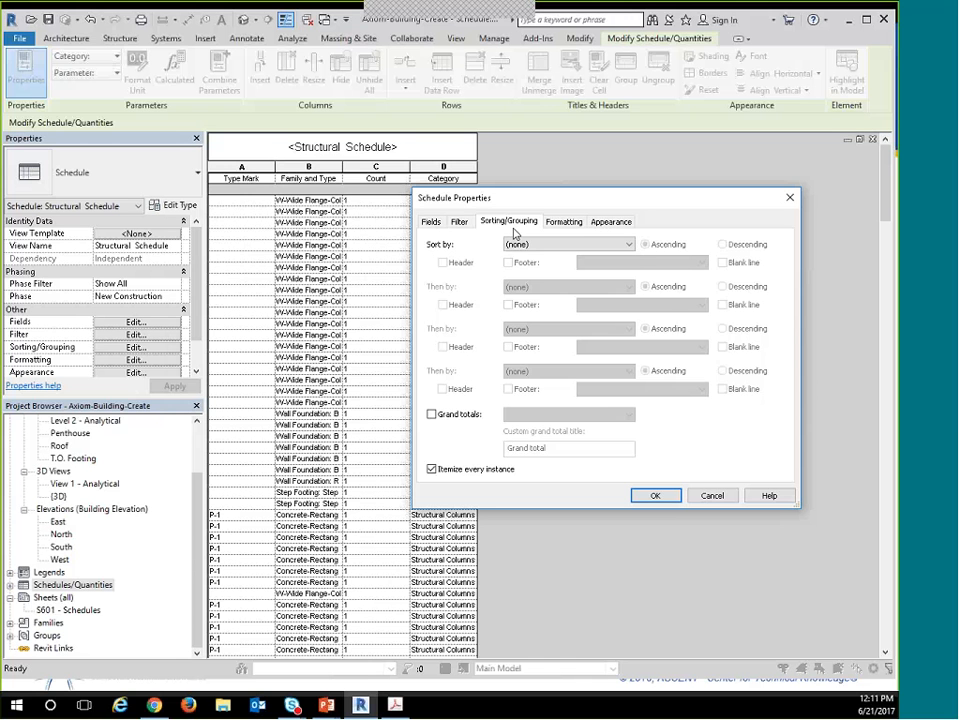
click(560, 244)
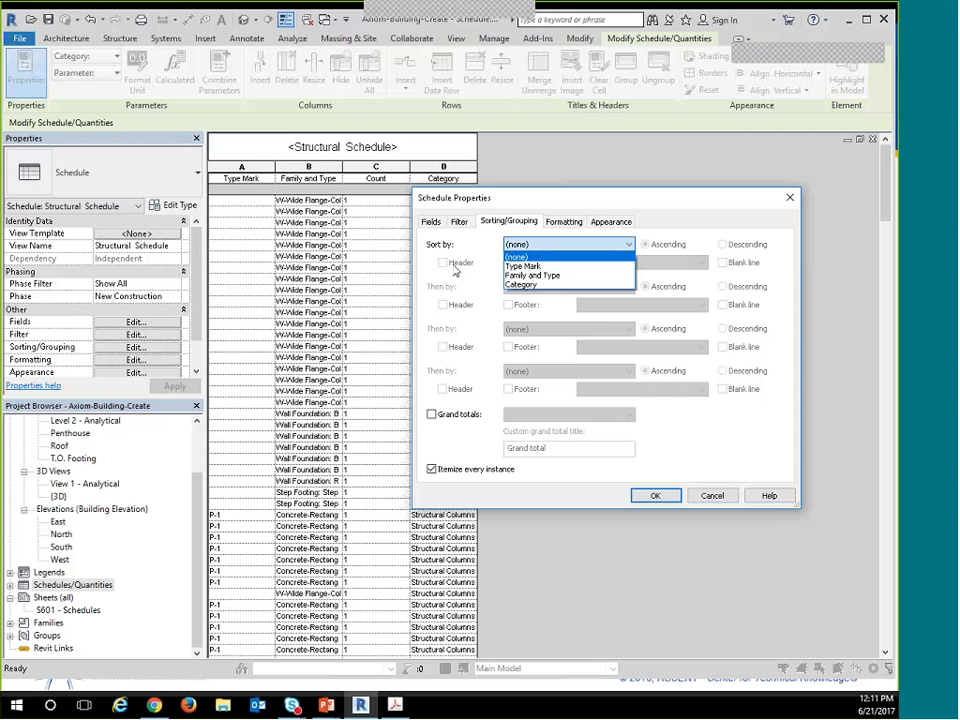
click(523, 285)
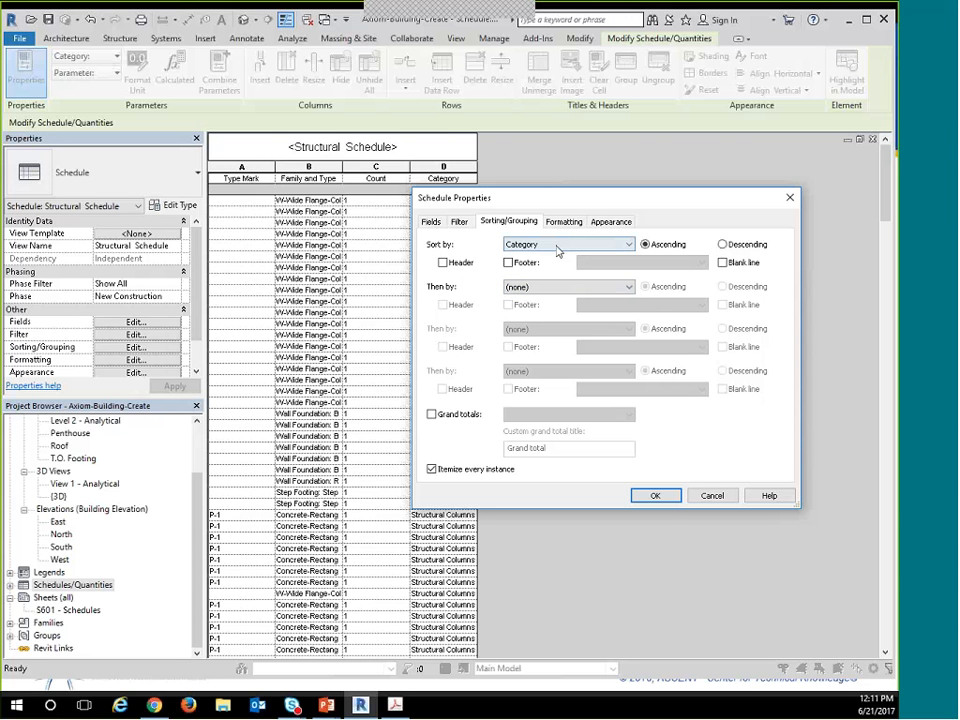
click(442, 263)
click(540, 287)
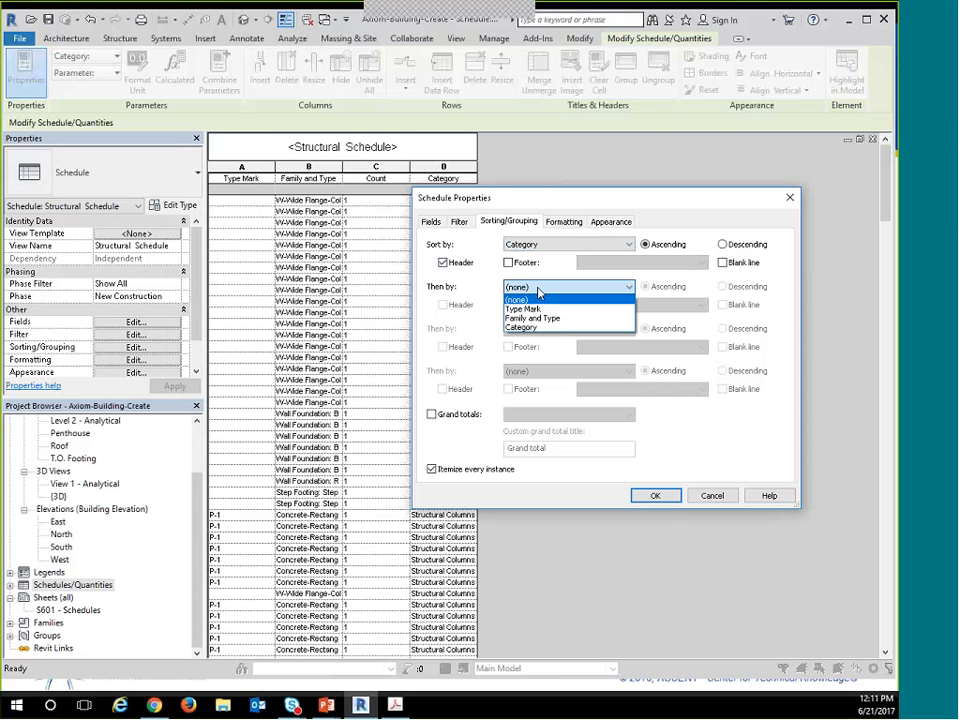
click(533, 318)
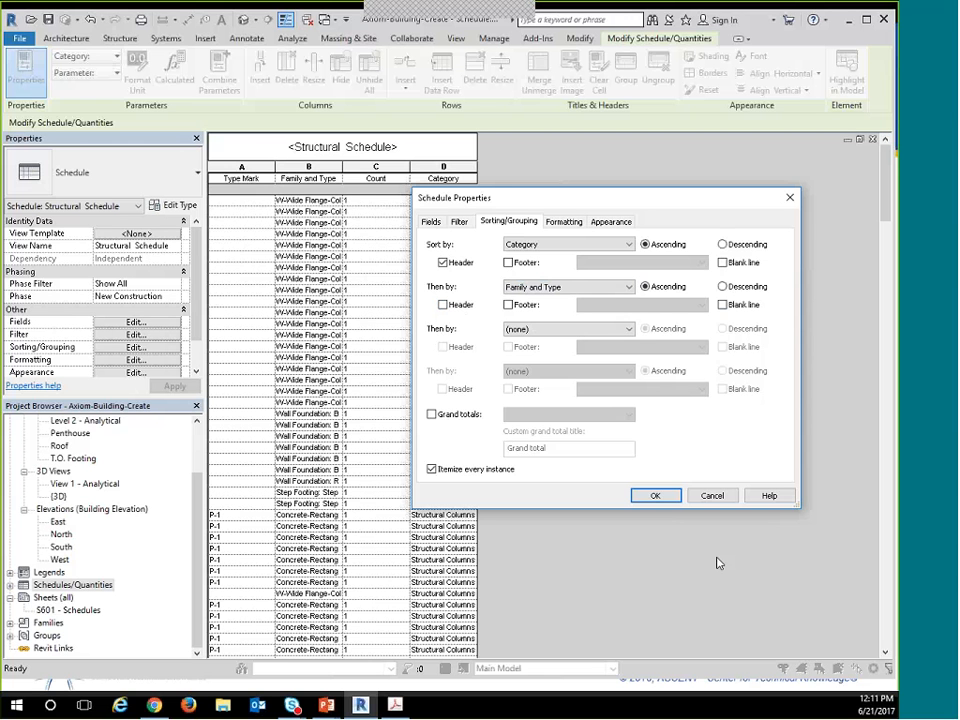
click(656, 497)
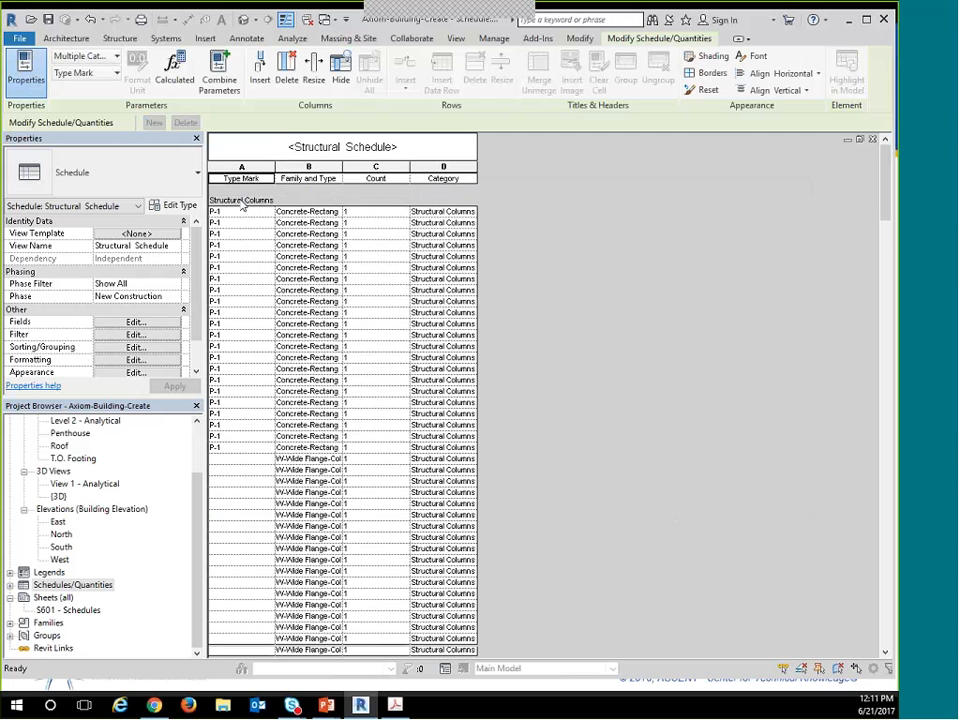
Check how the sorted schedule groups its elements under the category headers.
scroll(242, 205, down, 9)
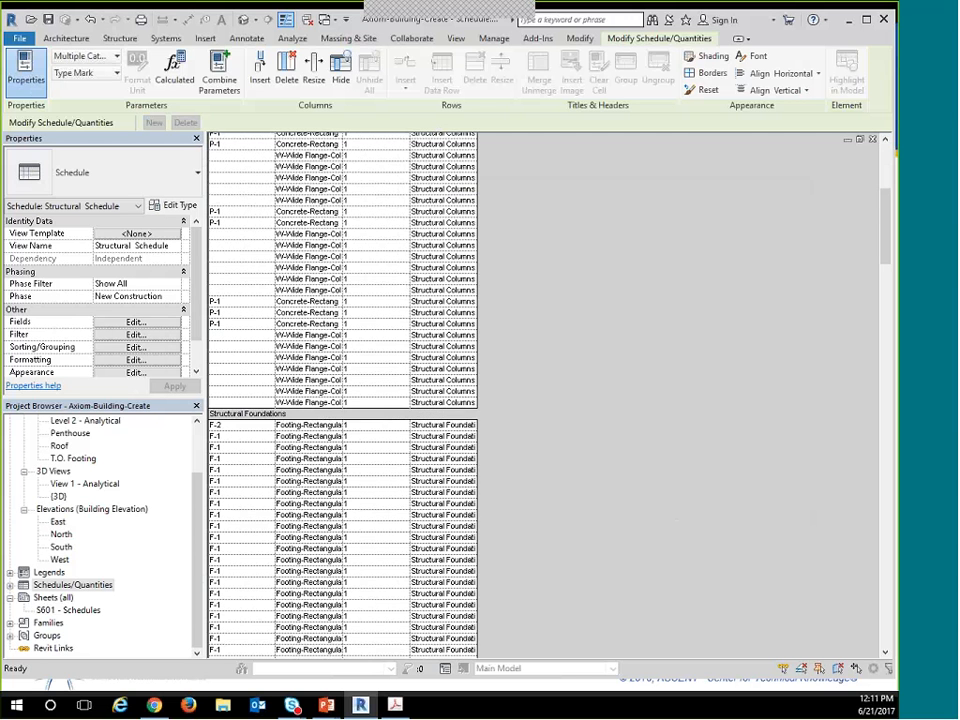
scroll(292, 430, down, 5)
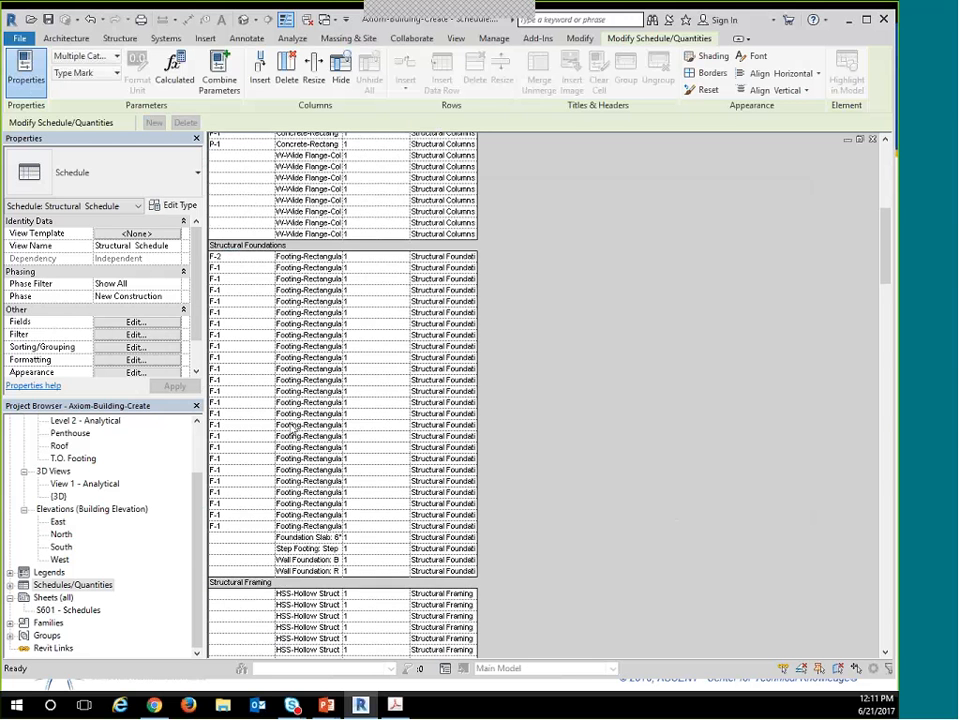
scroll(292, 430, down, 8)
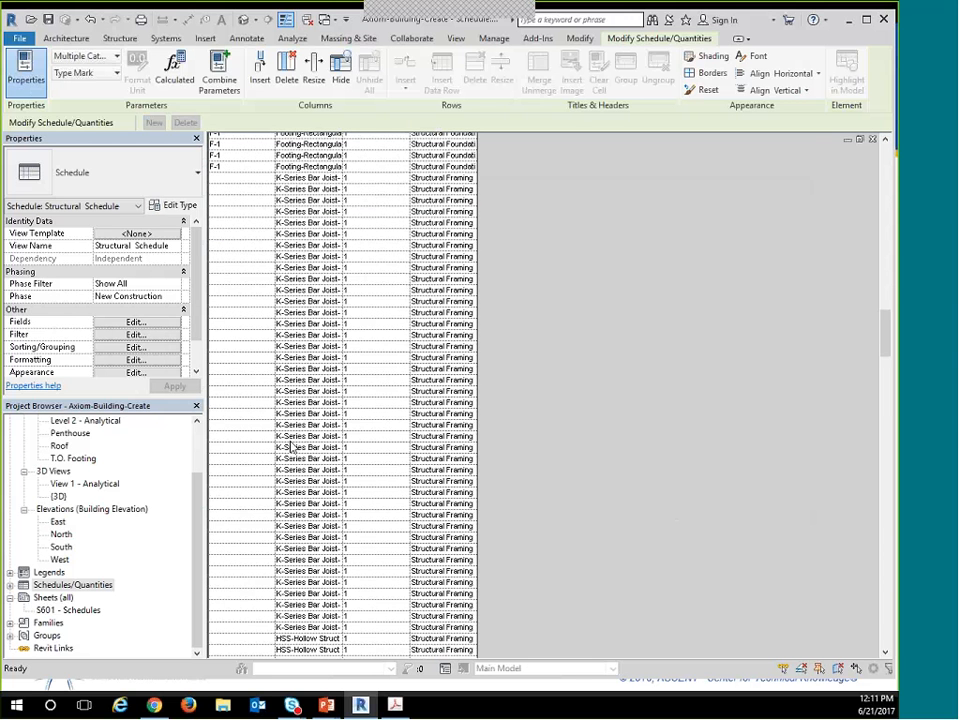
scroll(300, 430, down, 10)
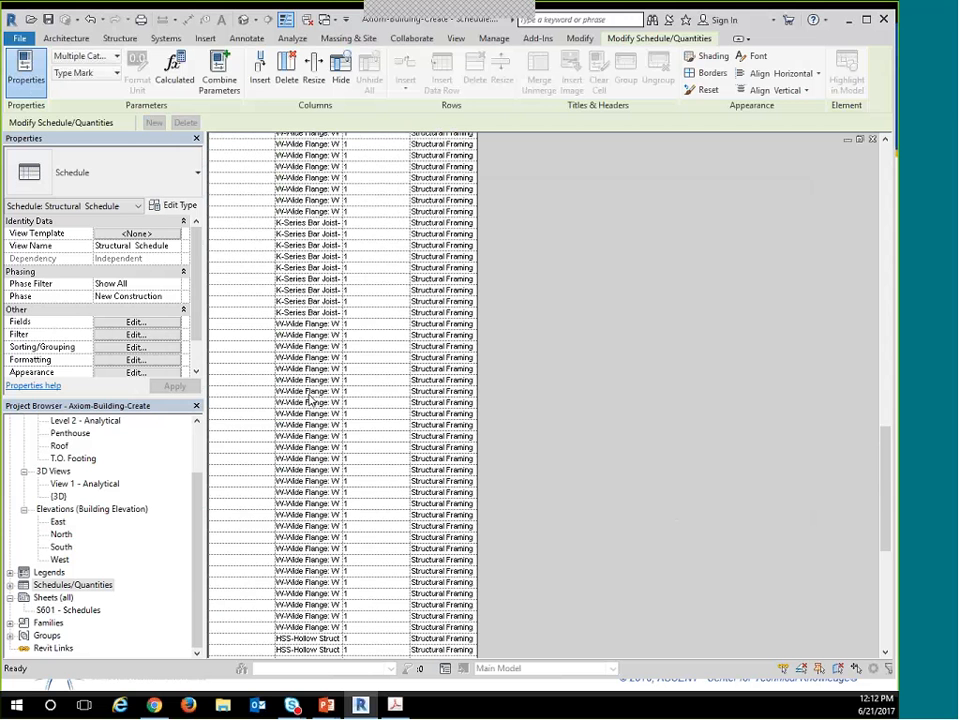
scroll(310, 398, up, 12)
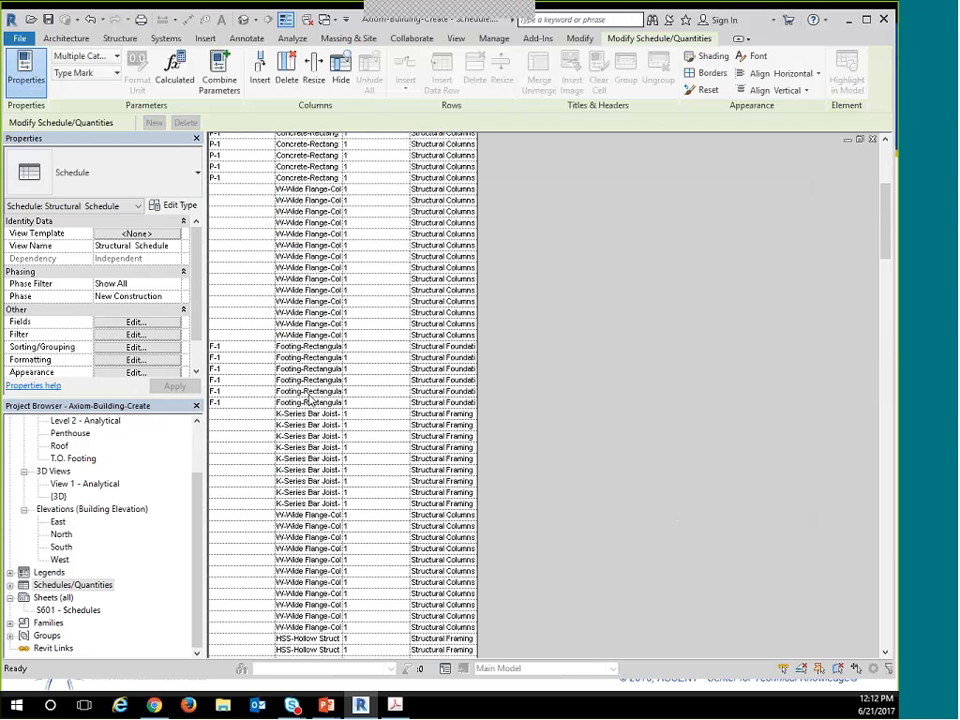
scroll(310, 398, up, 5)
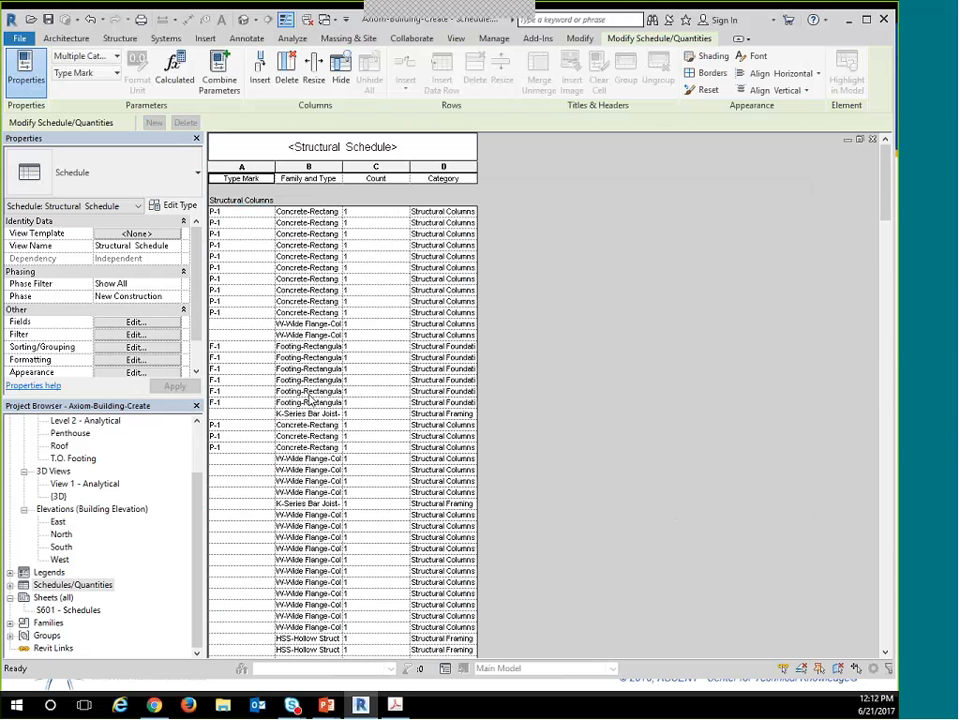
Turn off itemizing of every instance so that identical elements share one schedule row.
click(124, 348)
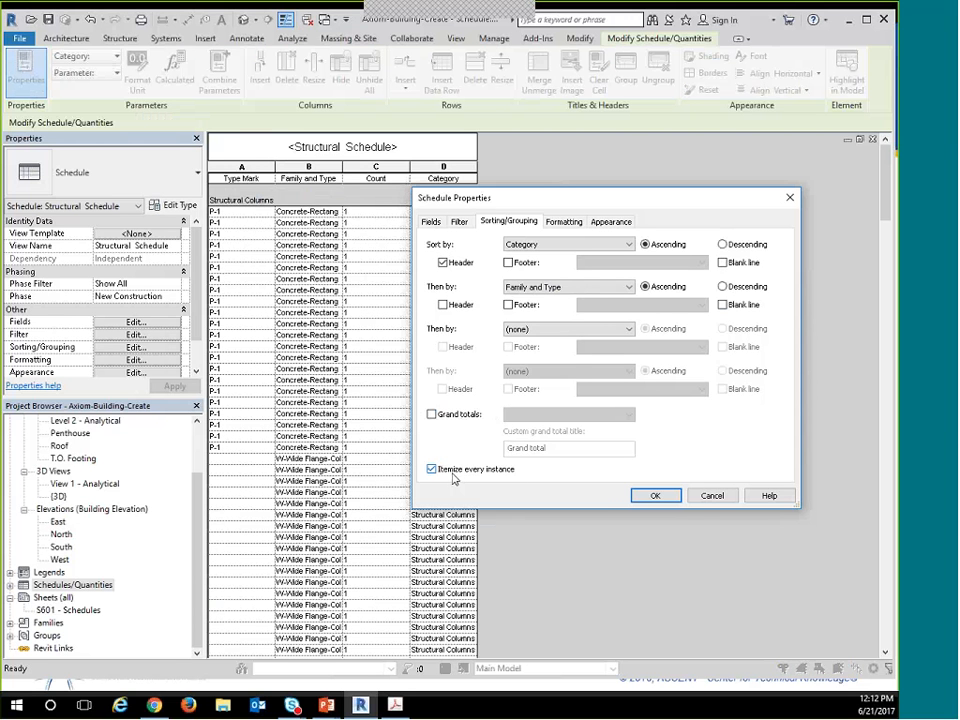
click(432, 470)
click(655, 496)
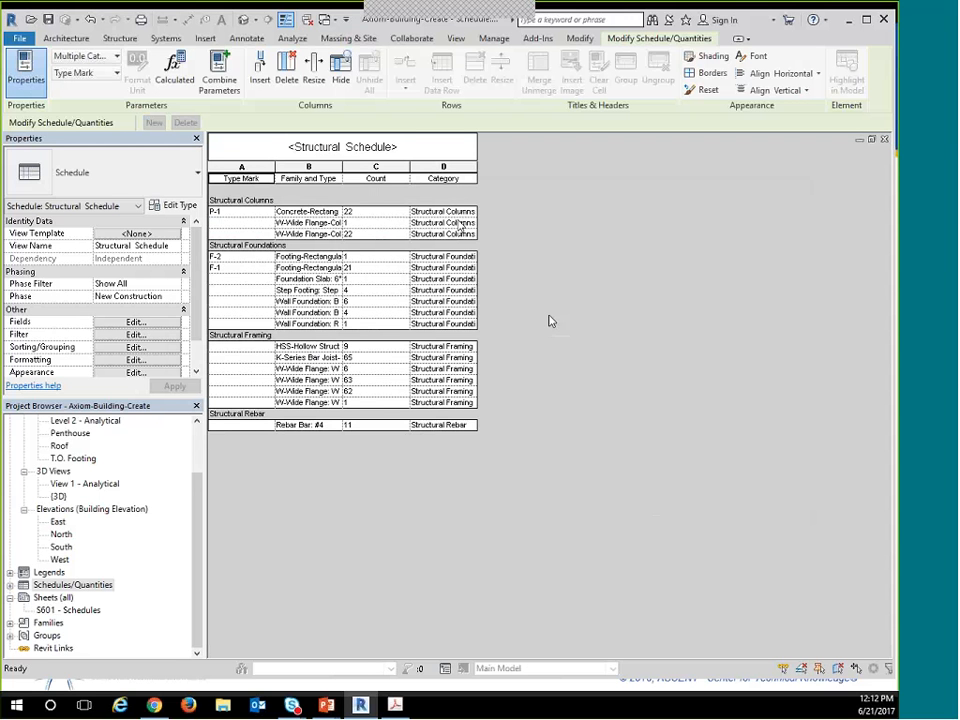
Widen the Family and Type column to fit its full names, and hide the Category column.
drag(341, 167, 476, 166)
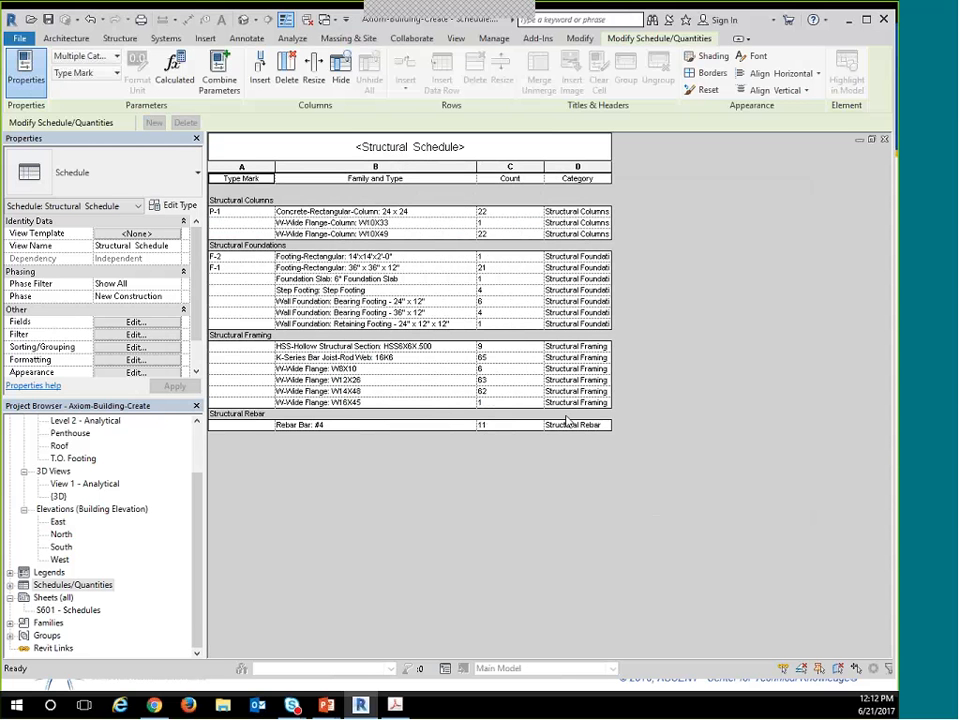
click(240, 425)
click(577, 168)
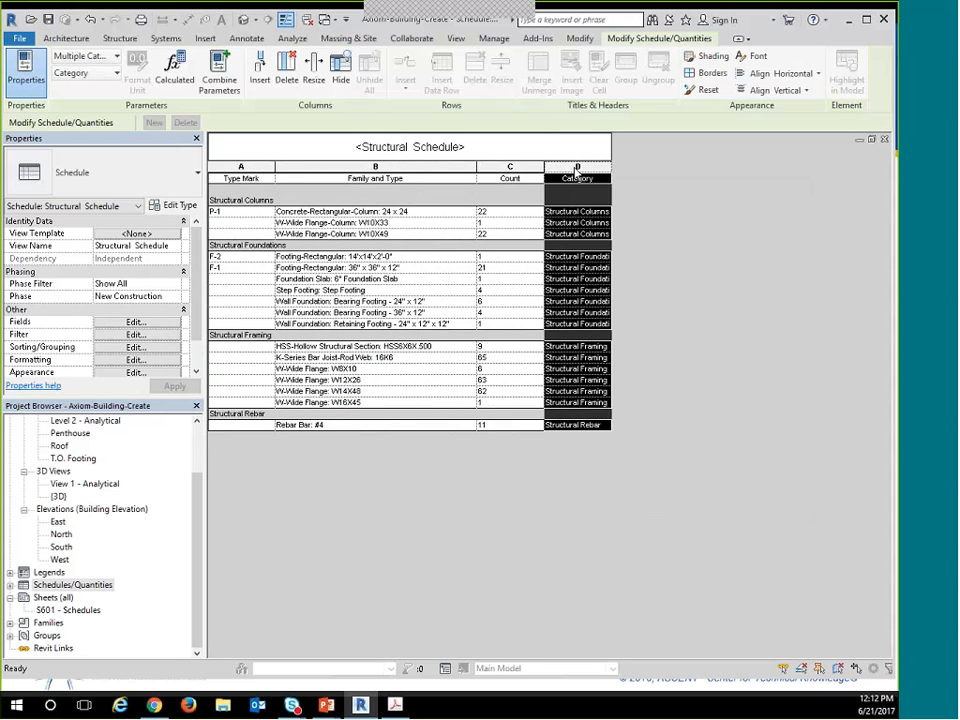
right_click(577, 172)
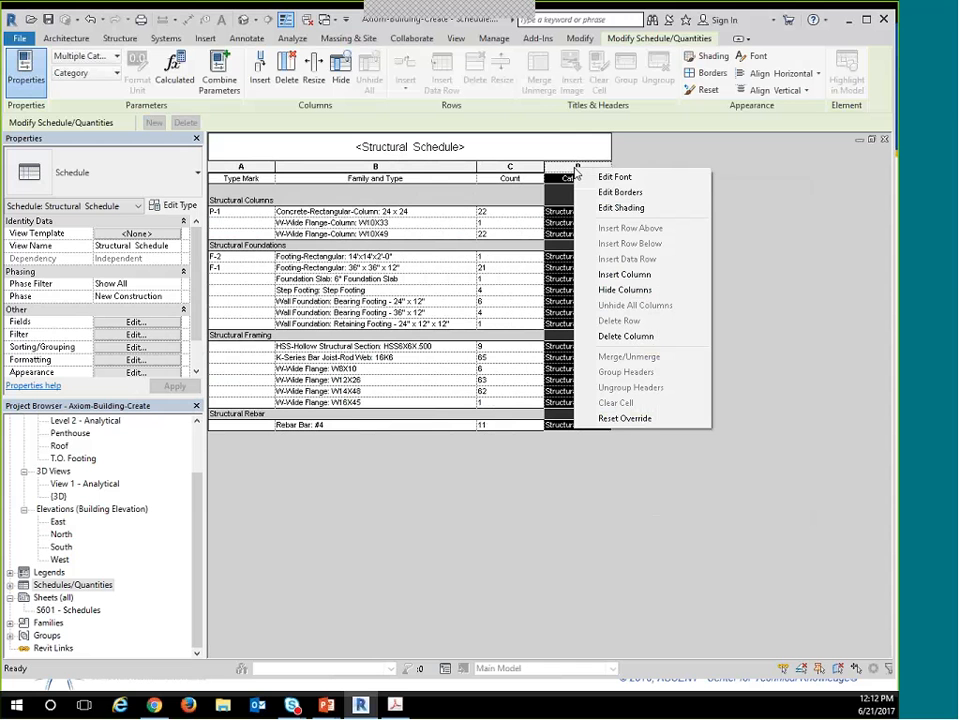
click(628, 290)
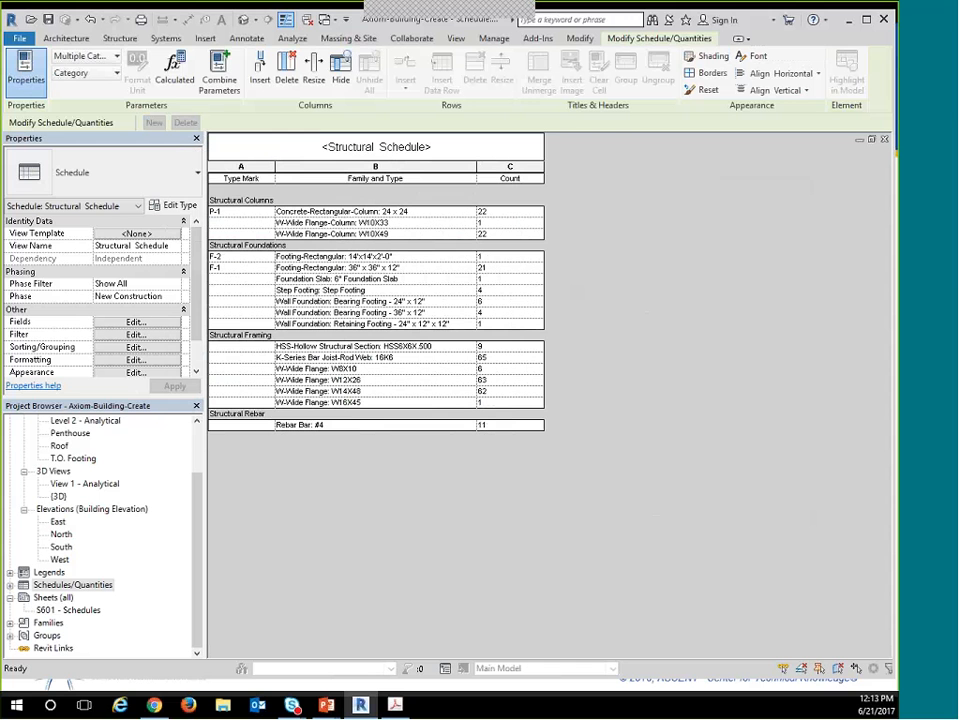
Filter the Structural Schedule so that Category does not equal Structural Rebar.
click(117, 340)
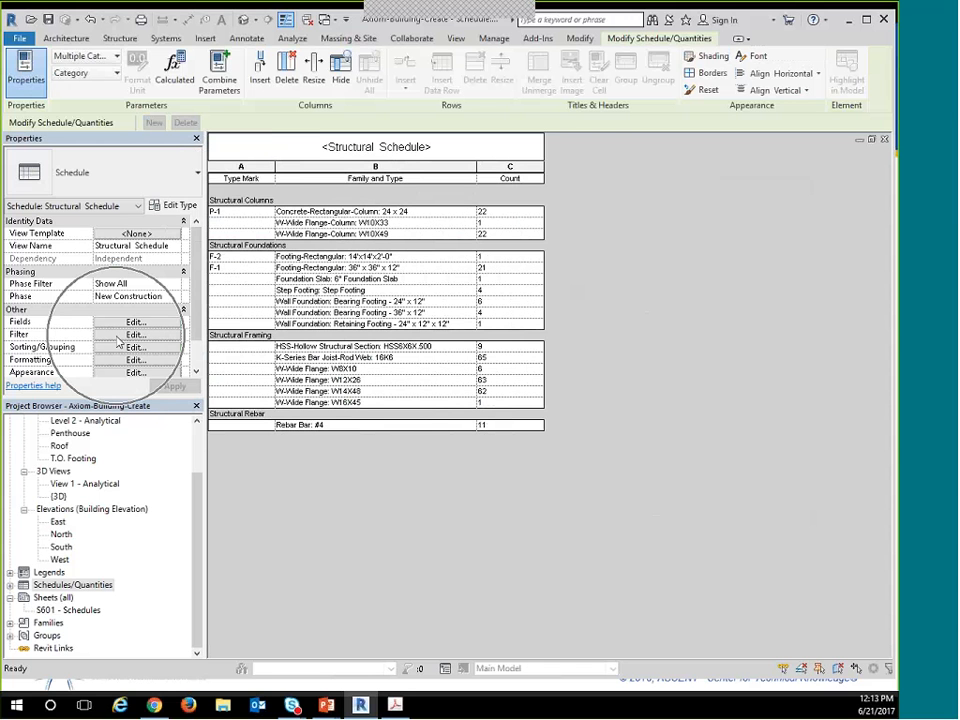
click(117, 340)
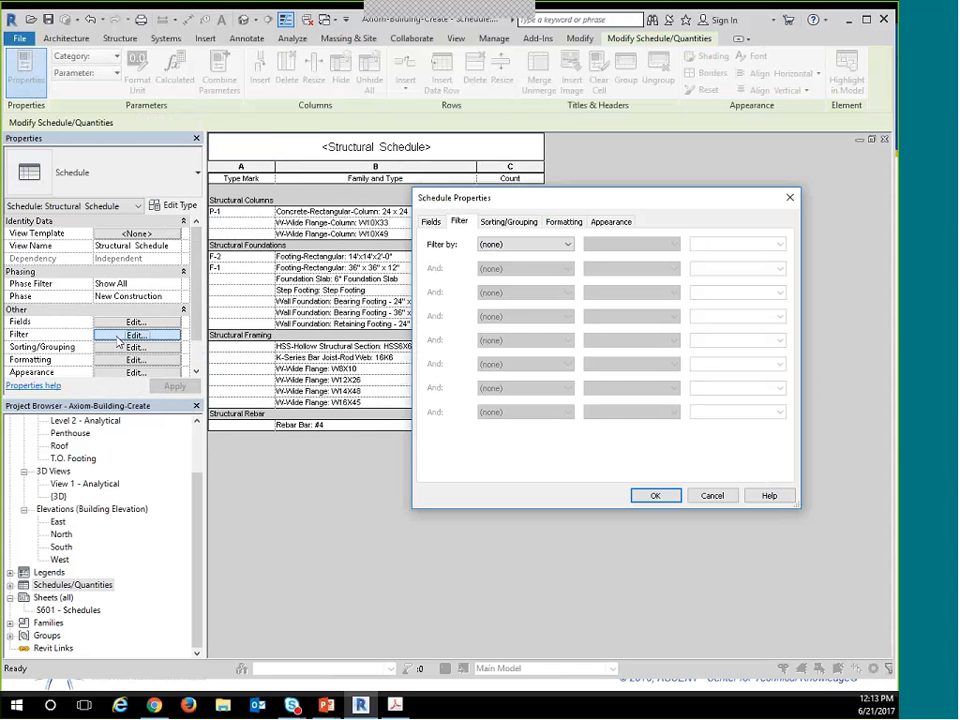
click(568, 245)
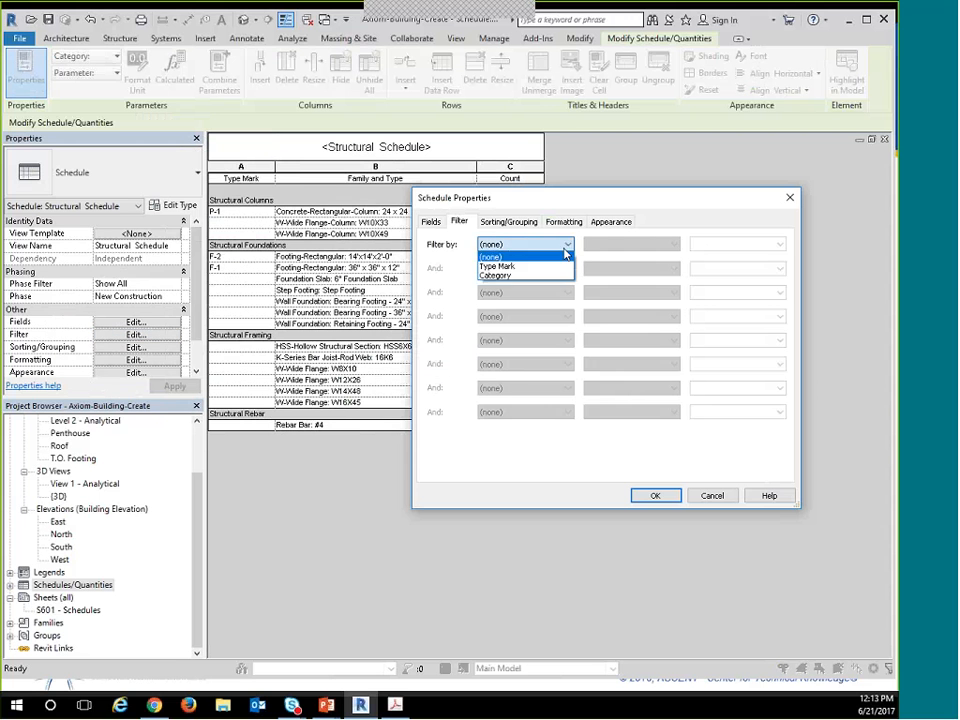
click(533, 276)
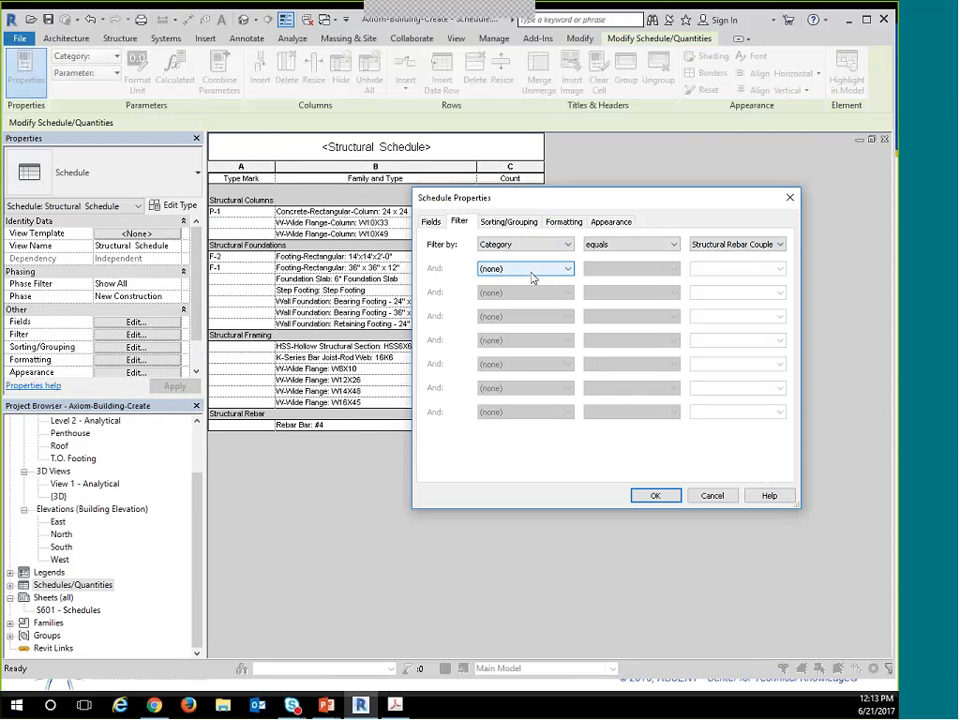
click(672, 244)
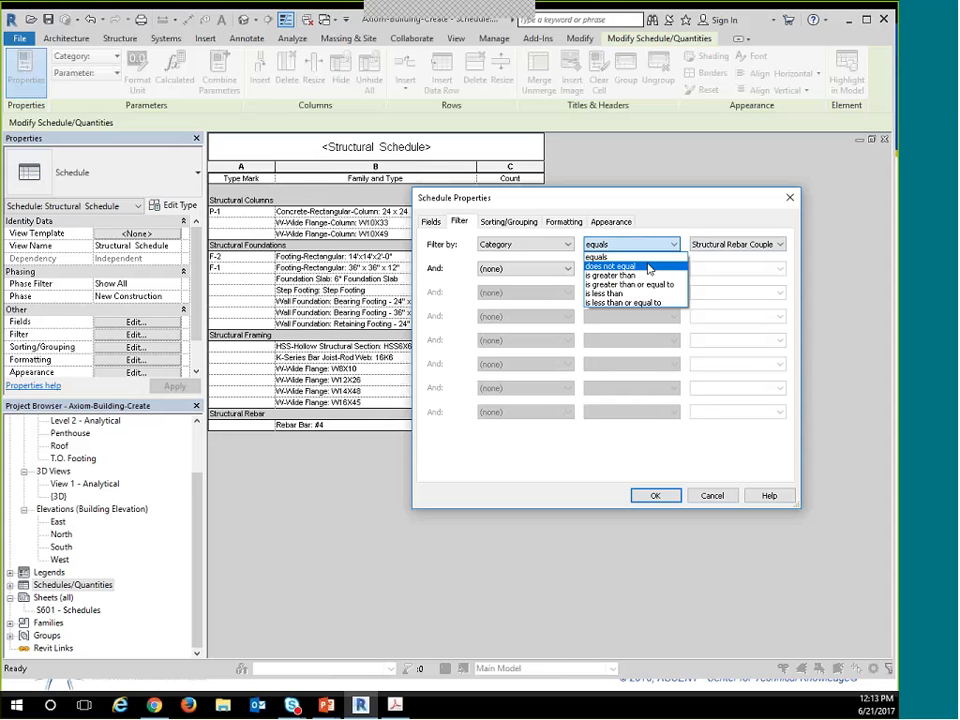
click(648, 267)
click(780, 245)
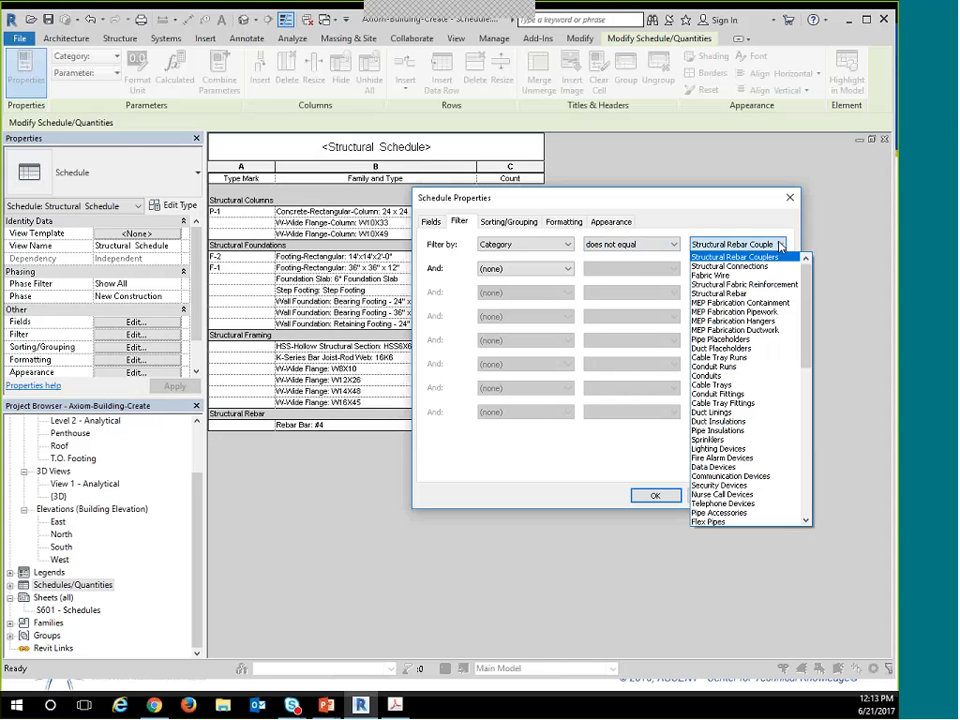
click(741, 294)
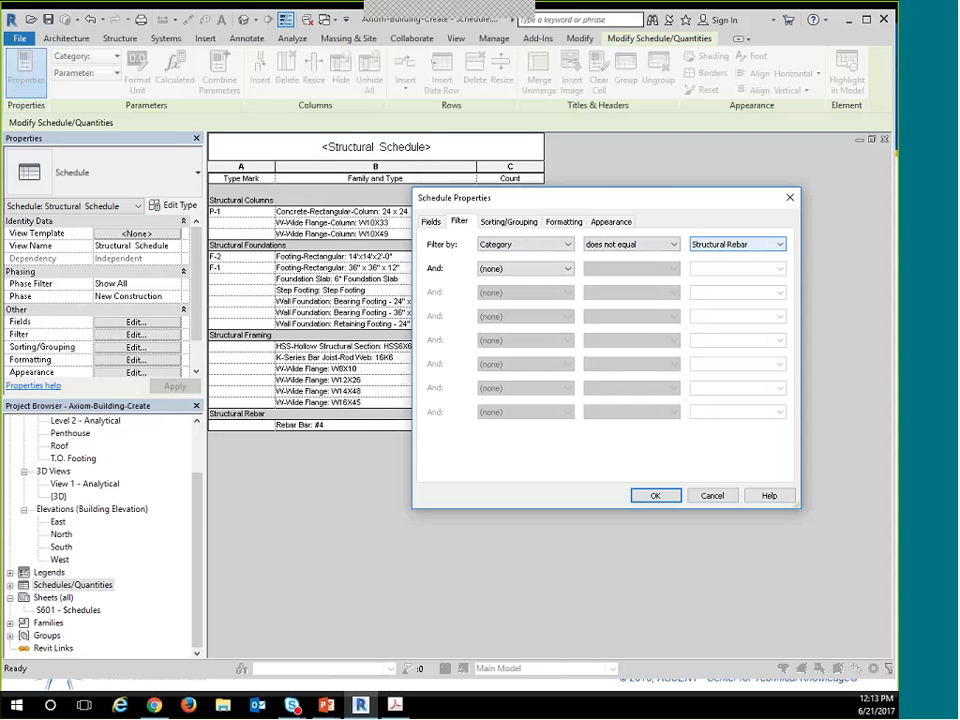
click(653, 497)
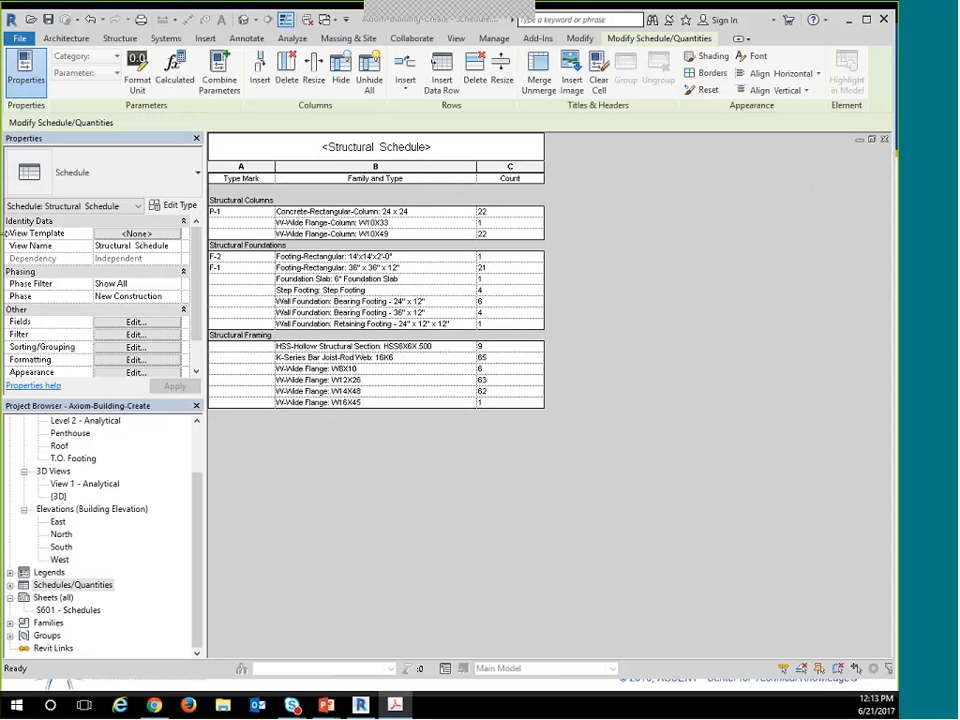
Open sheet S601 - Schedules and place the Structural Schedule in the sheet's upper-left area.
double_click(67, 609)
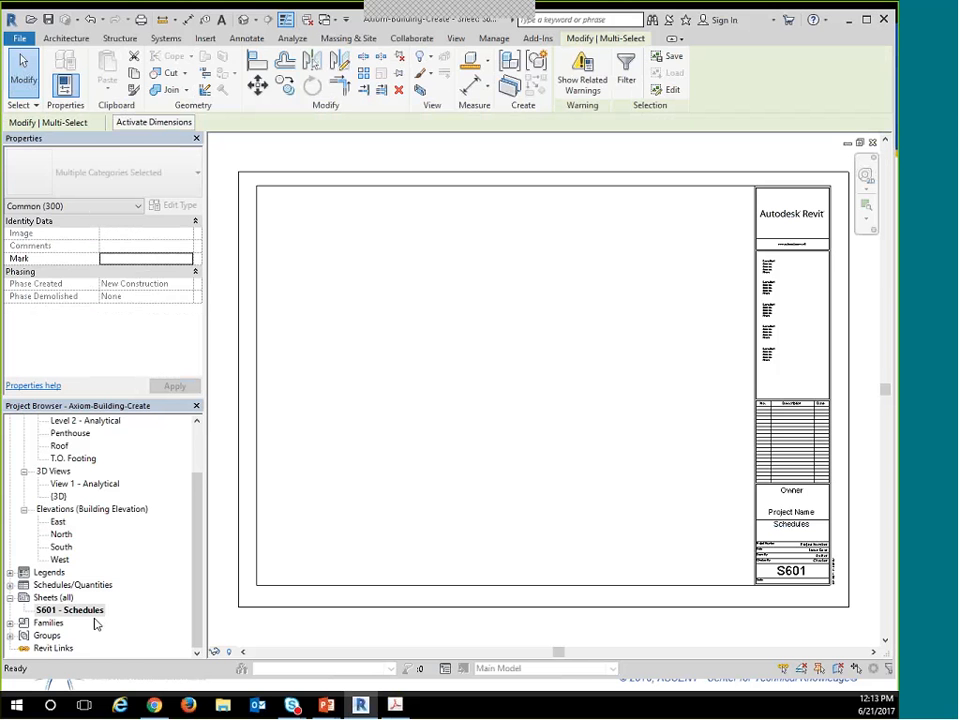
click(86, 614)
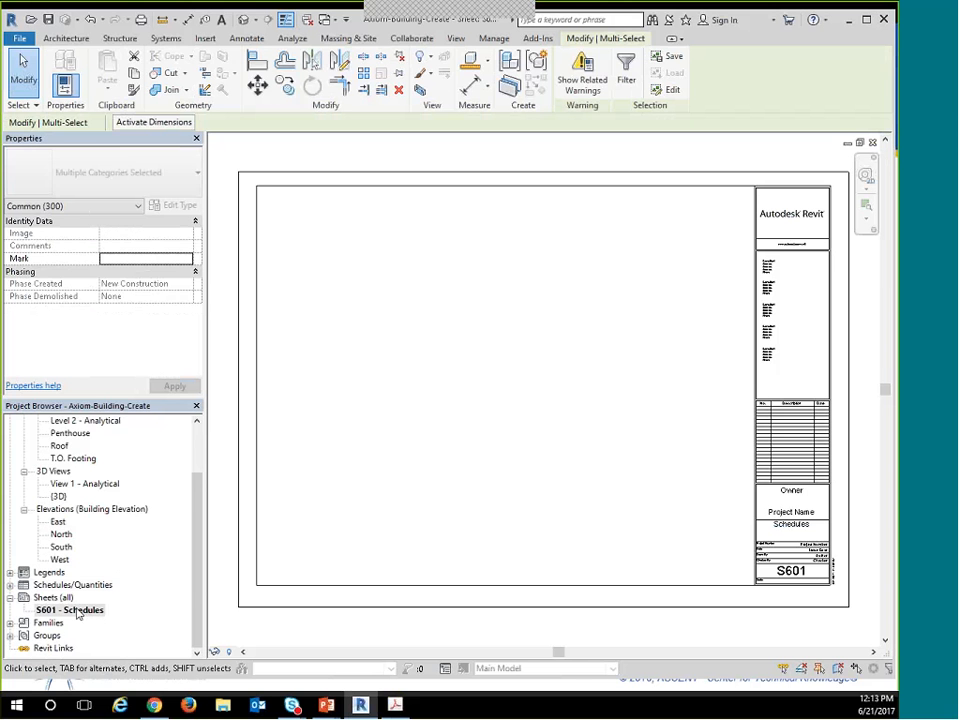
click(12, 585)
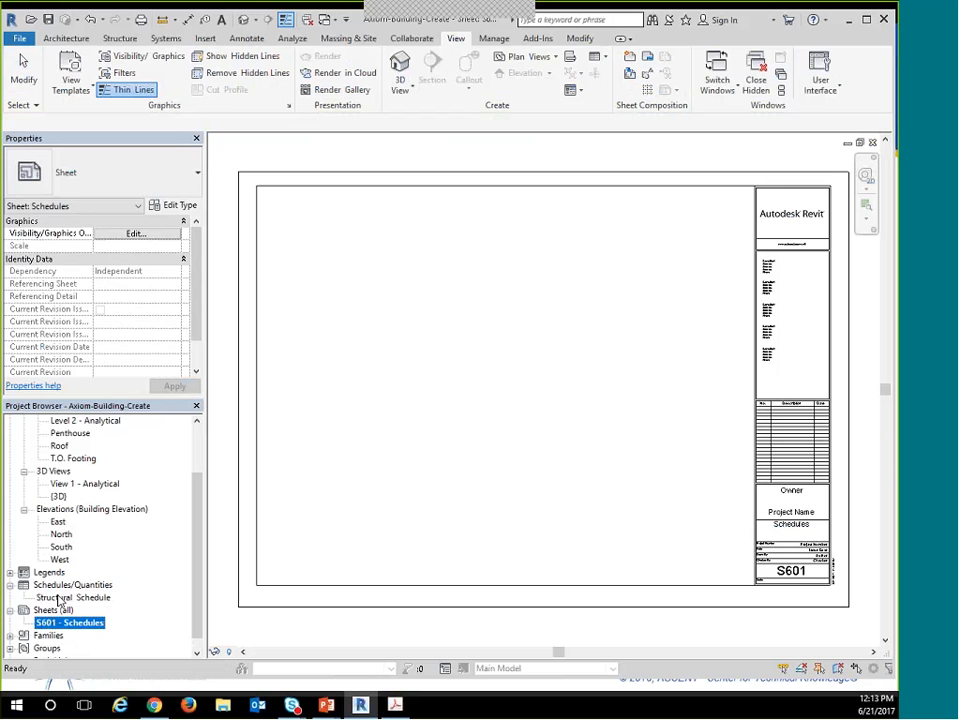
click(72, 597)
drag(72, 597, 342, 250)
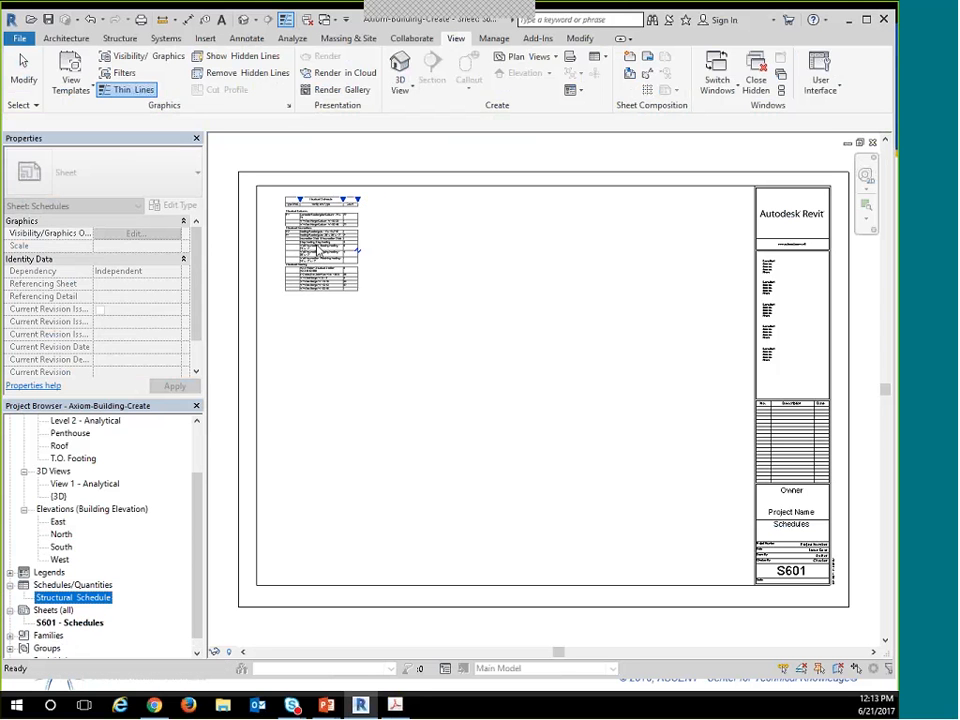
click(326, 255)
Widen the Family and Type column of the placed schedule so each name fits on one line.
scroll(348, 255, up, 8)
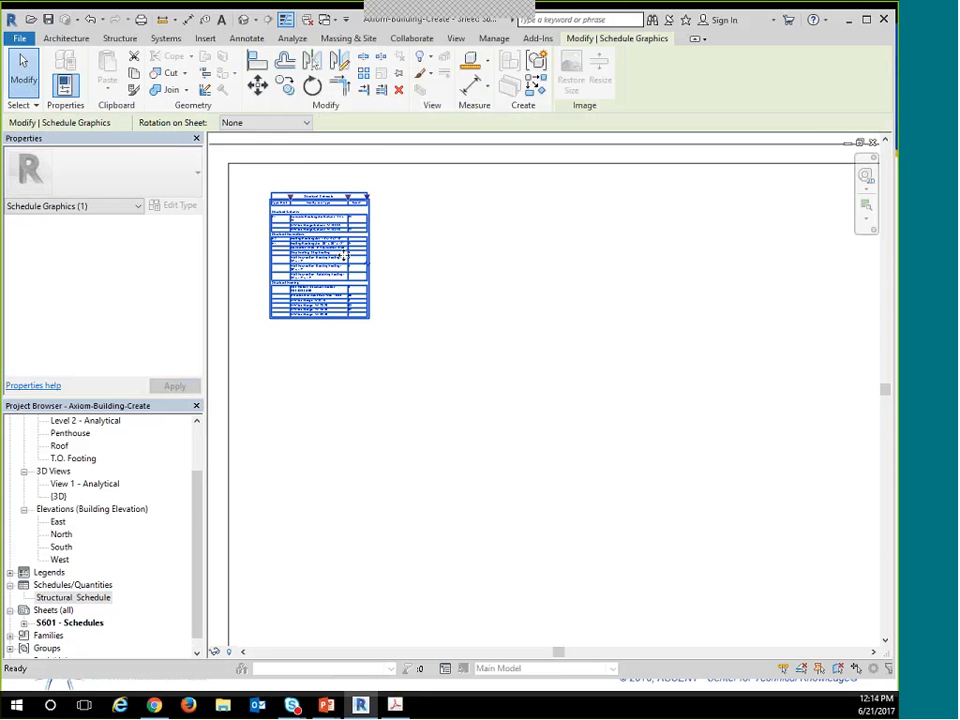
drag(508, 422, 566, 401)
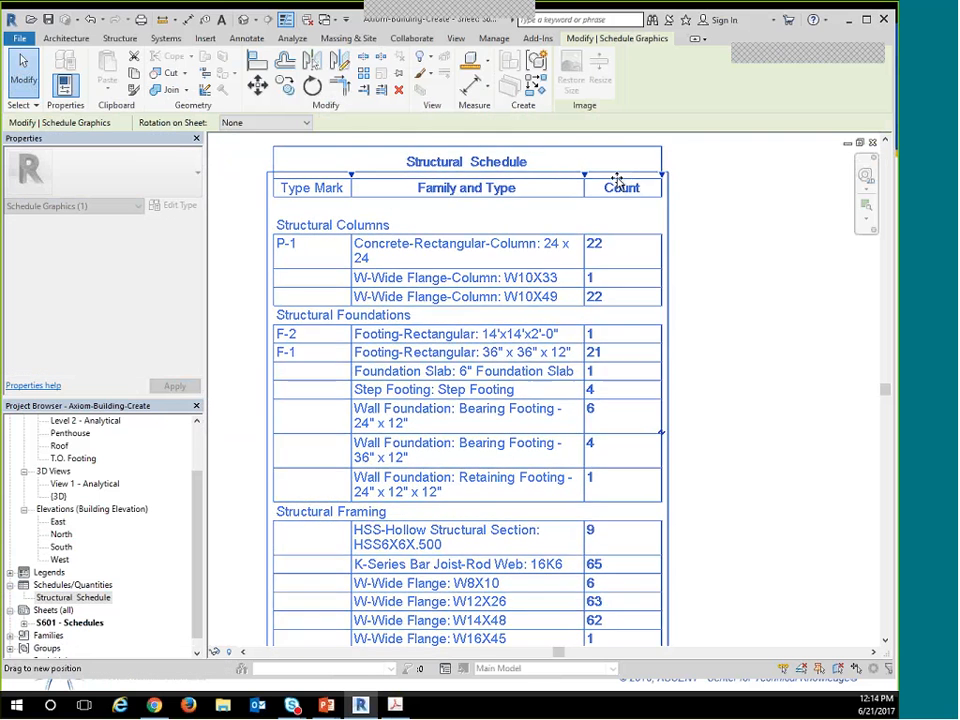
drag(617, 180, 708, 195)
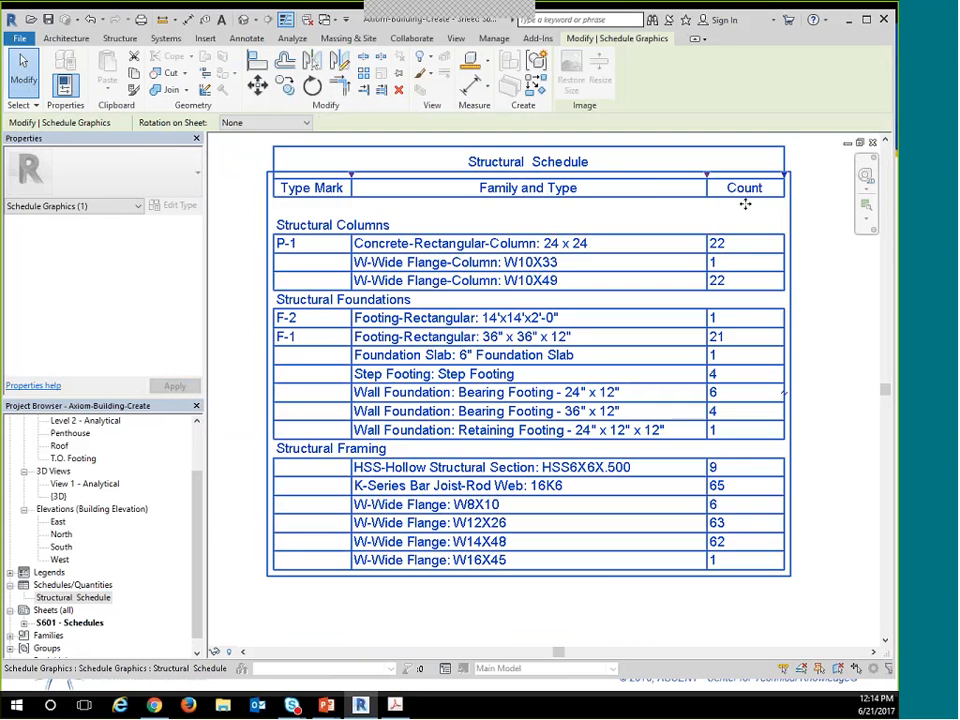
click(534, 609)
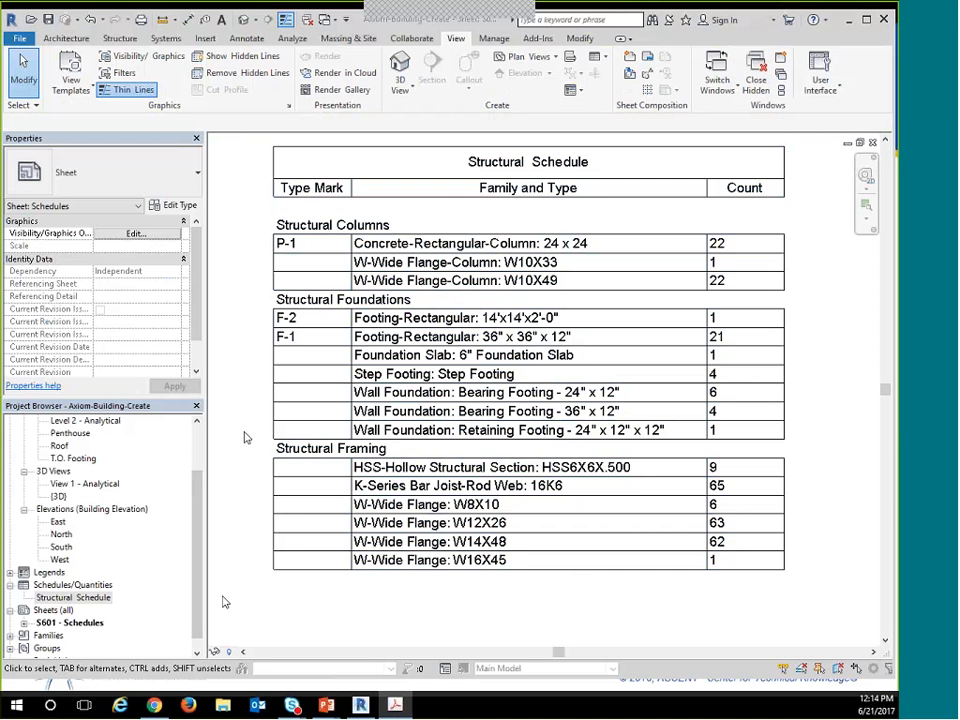
Create a new building component schedule for the Structural Foundations category, keeping the default name and New Construction phase.
right_click(96, 586)
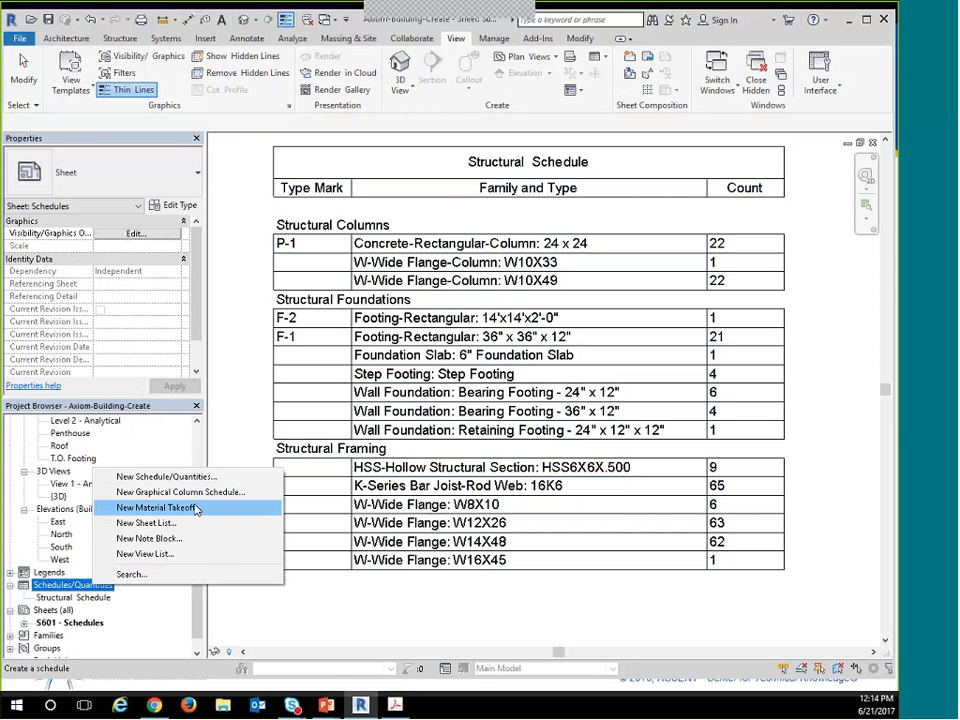
click(165, 478)
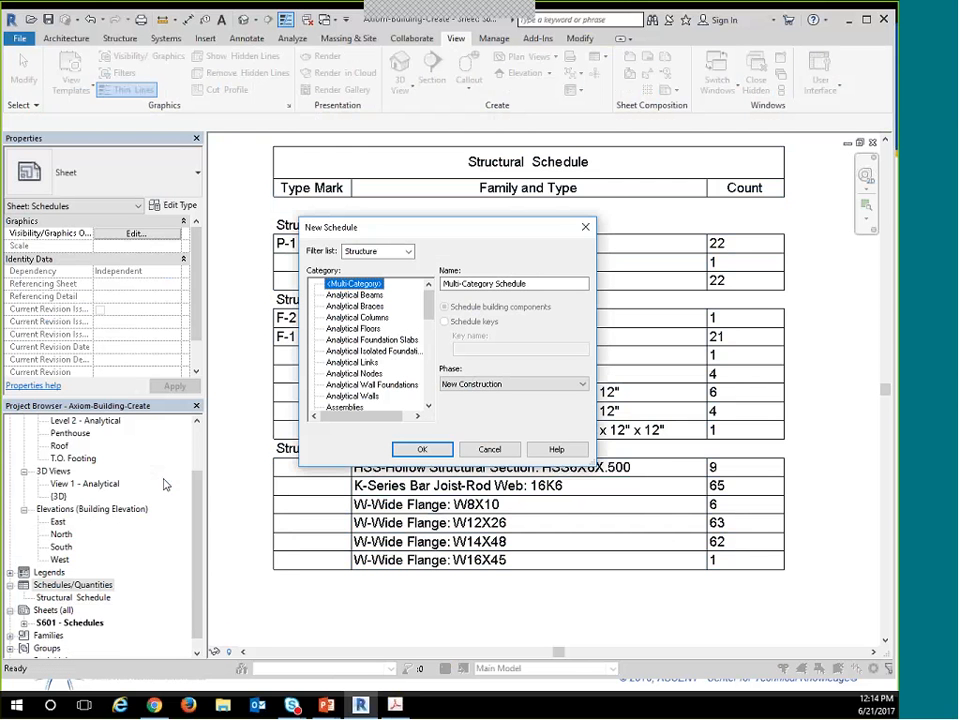
click(377, 373)
key(s)
scroll(367, 376, down, 1)
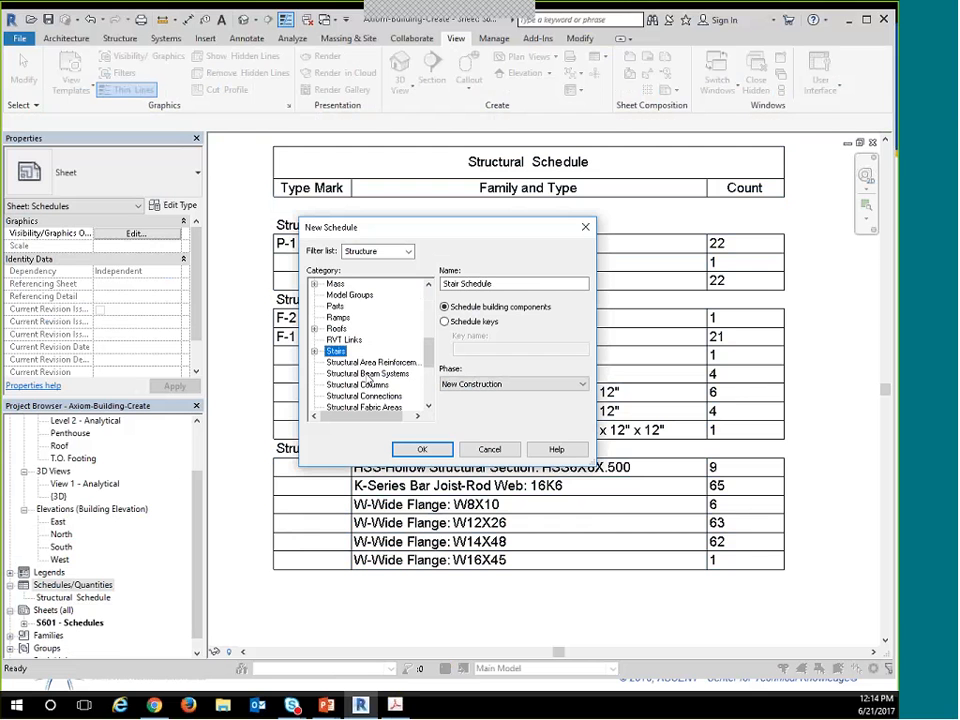
scroll(368, 378, down, 2)
click(362, 352)
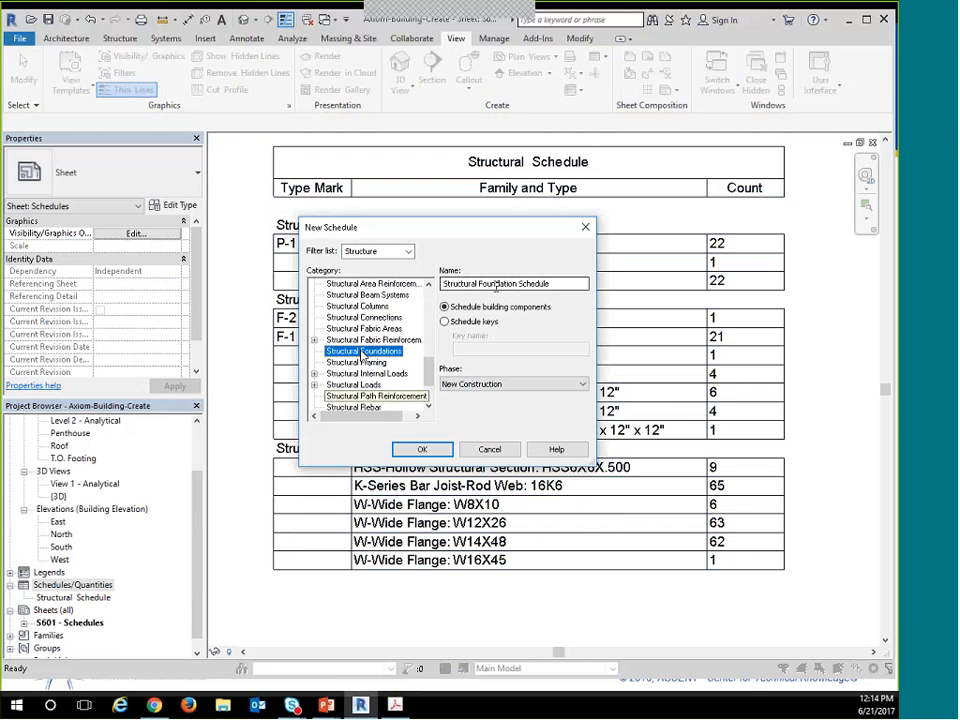
click(422, 449)
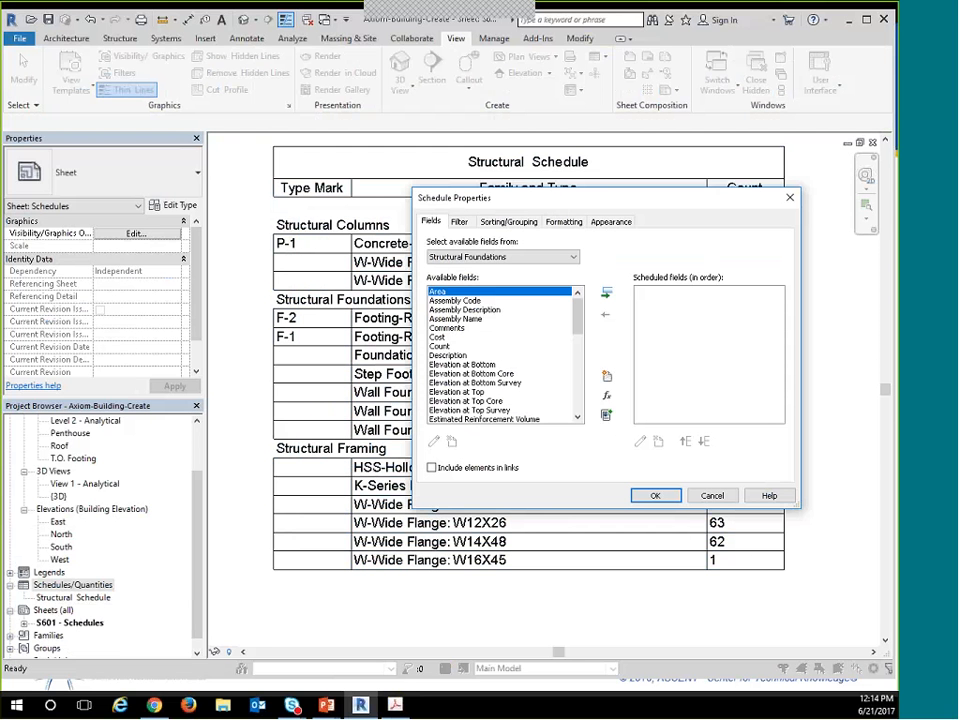
Add the Type Mark and Count fields to the foundation schedule, in that order.
click(447, 348)
key(t)
scroll(452, 354, down, 1)
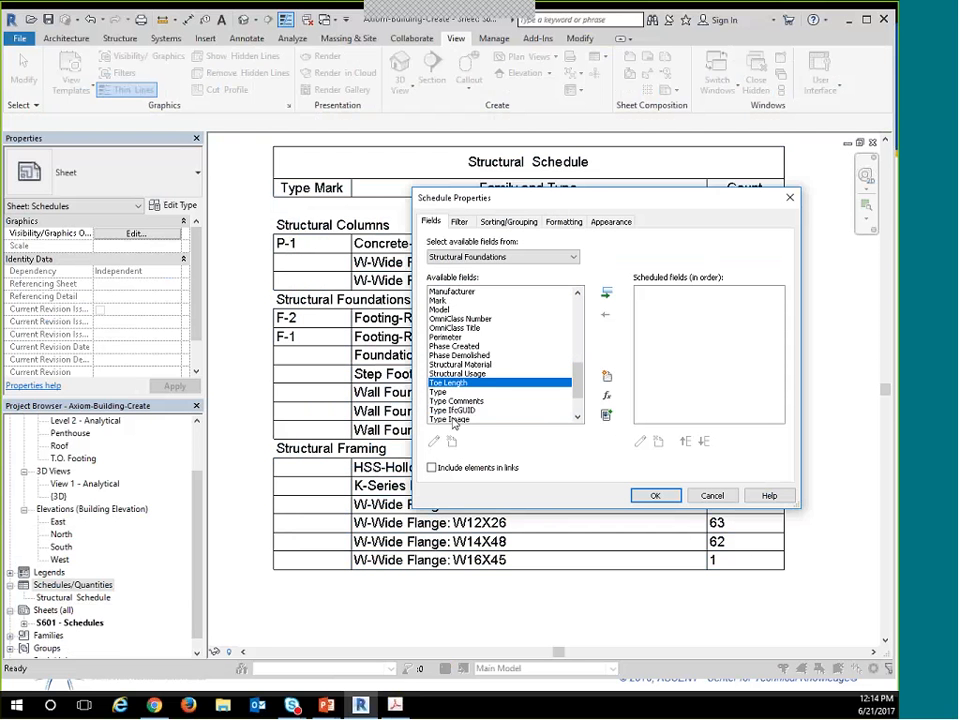
scroll(453, 420, down, 2)
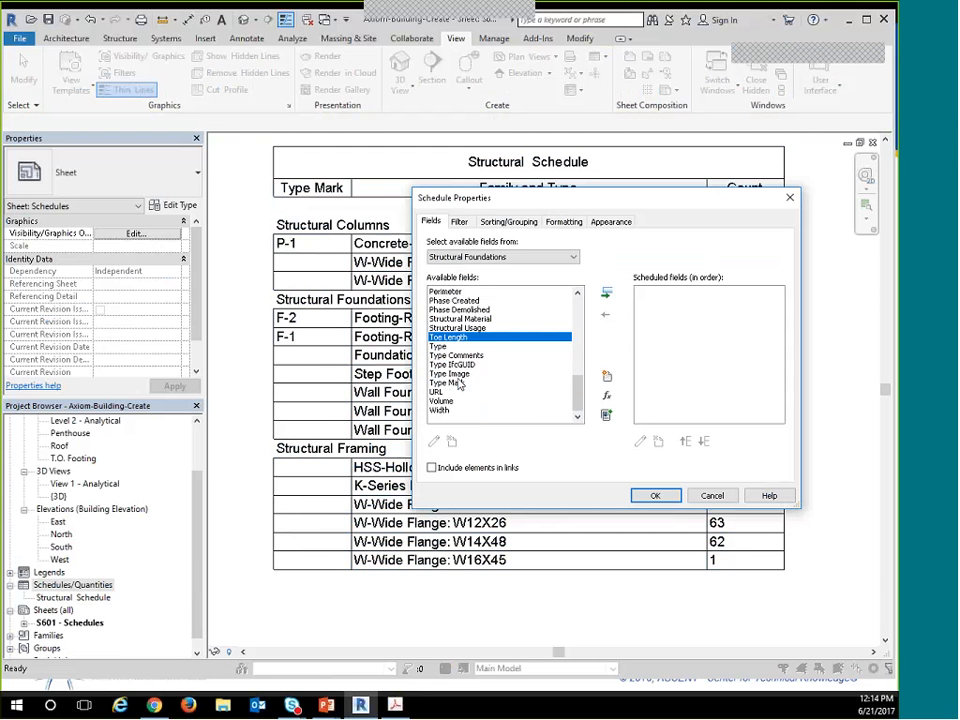
double_click(456, 382)
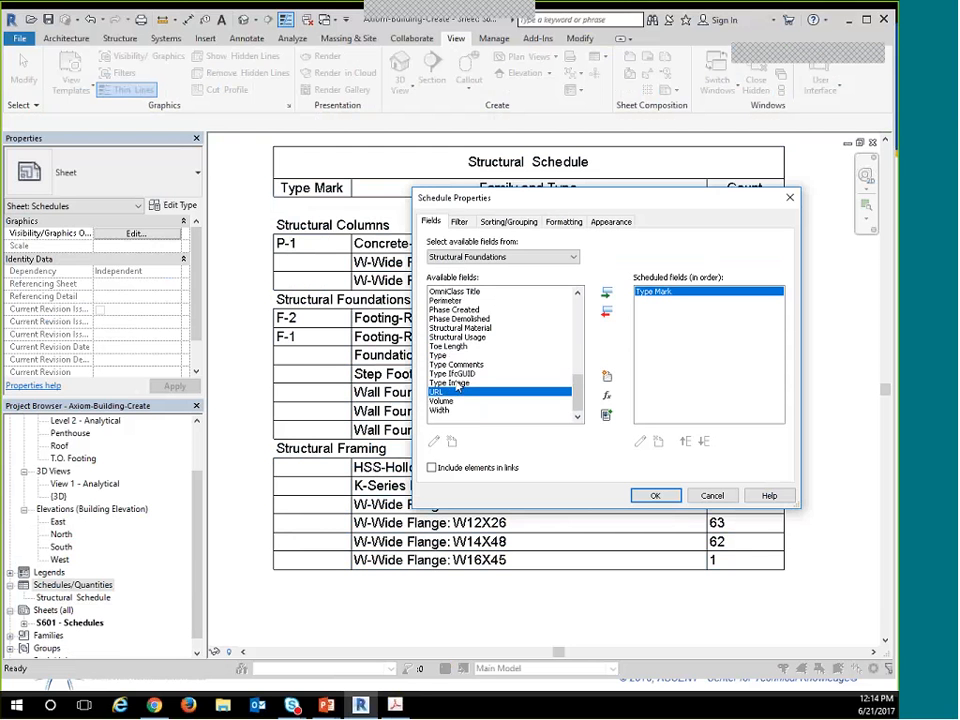
key(c)
double_click(442, 310)
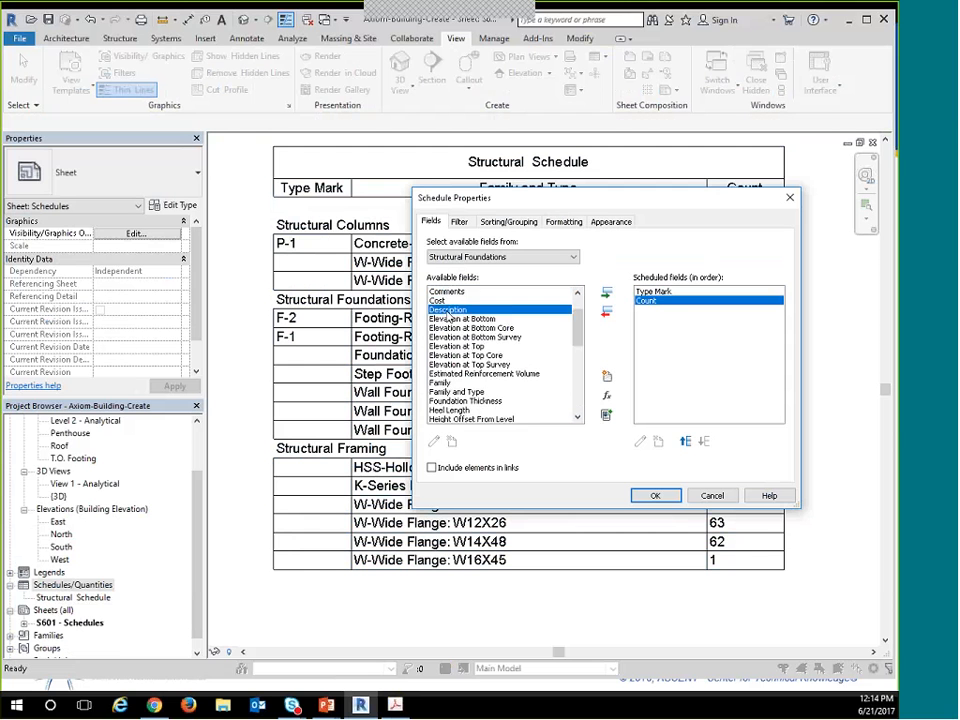
Add the Type, Width and Length fields after Count in the foundation schedule.
key(t)
scroll(458, 407, down, 1)
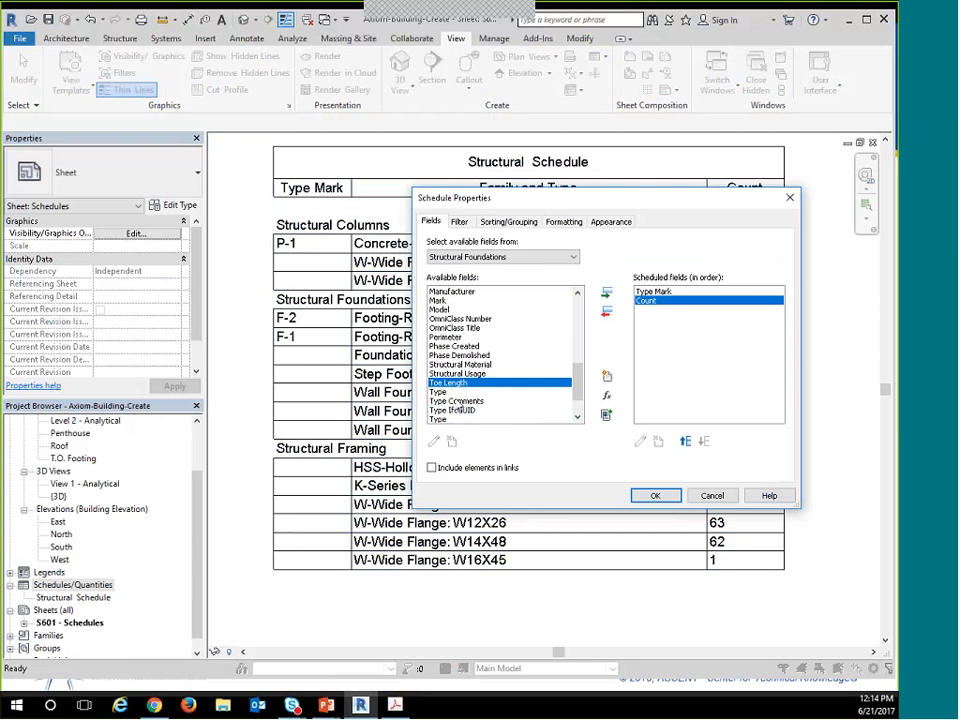
double_click(440, 391)
key(w)
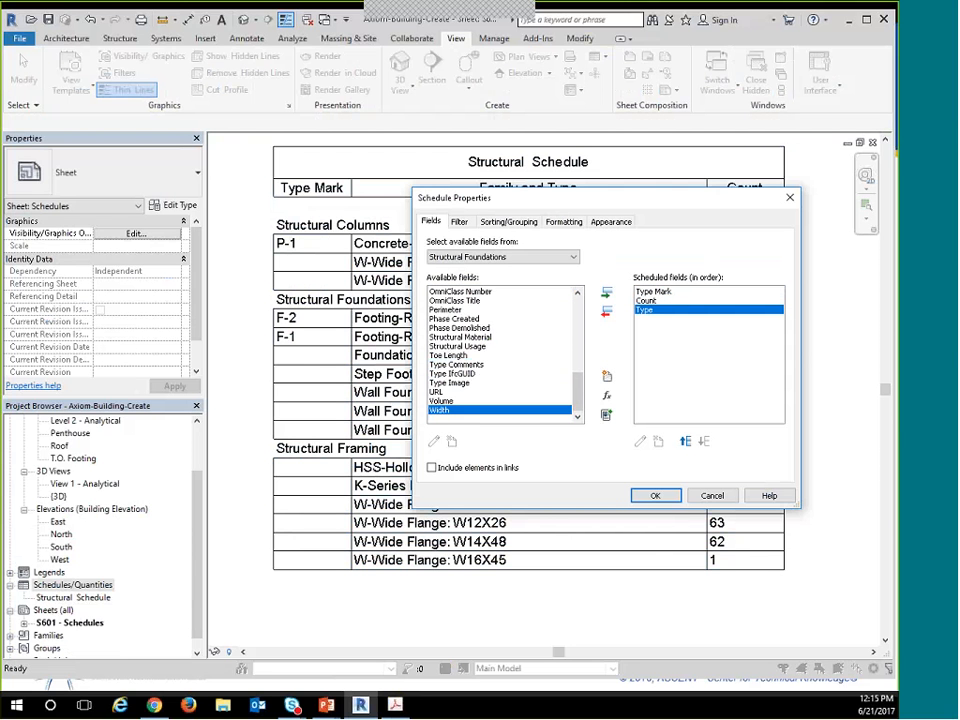
double_click(443, 410)
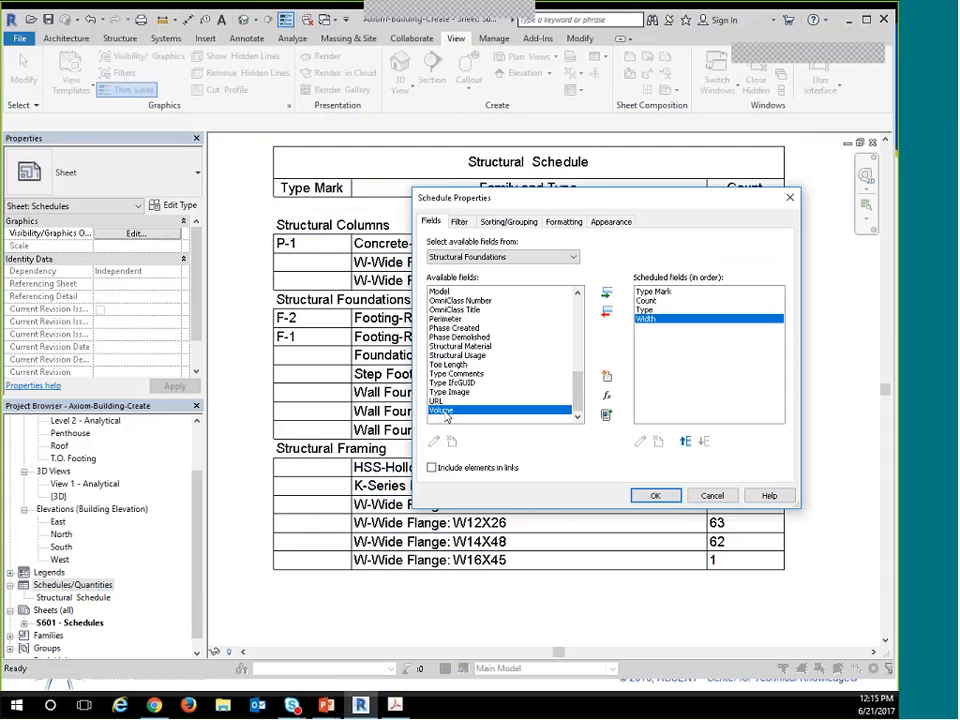
key(l)
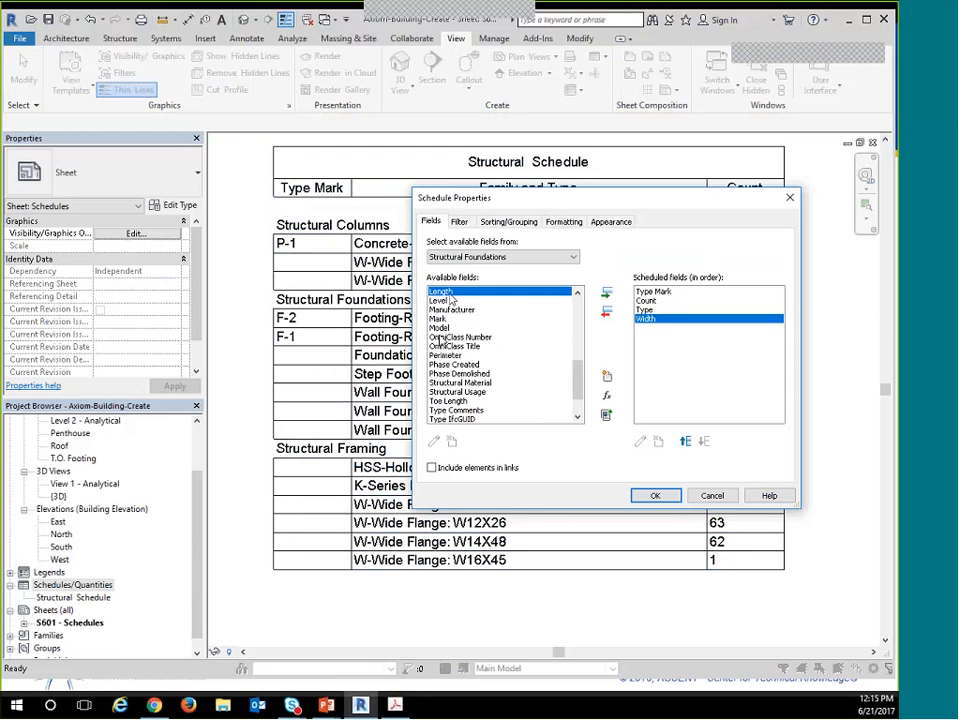
double_click(448, 292)
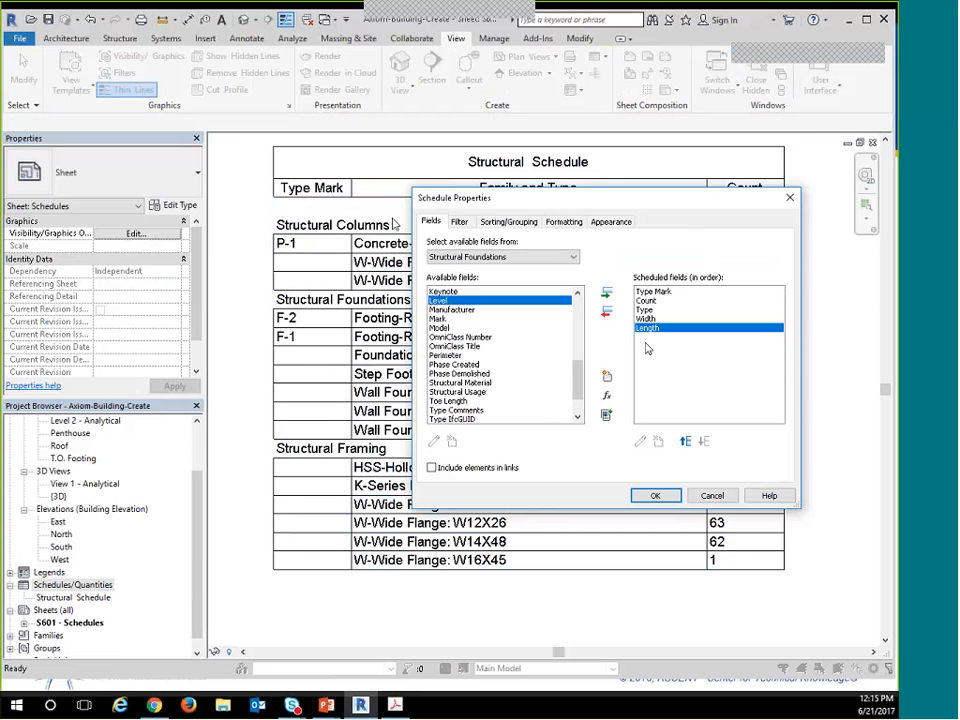
Filter the foundation schedule to elements whose Type Mark begins with F.
click(457, 222)
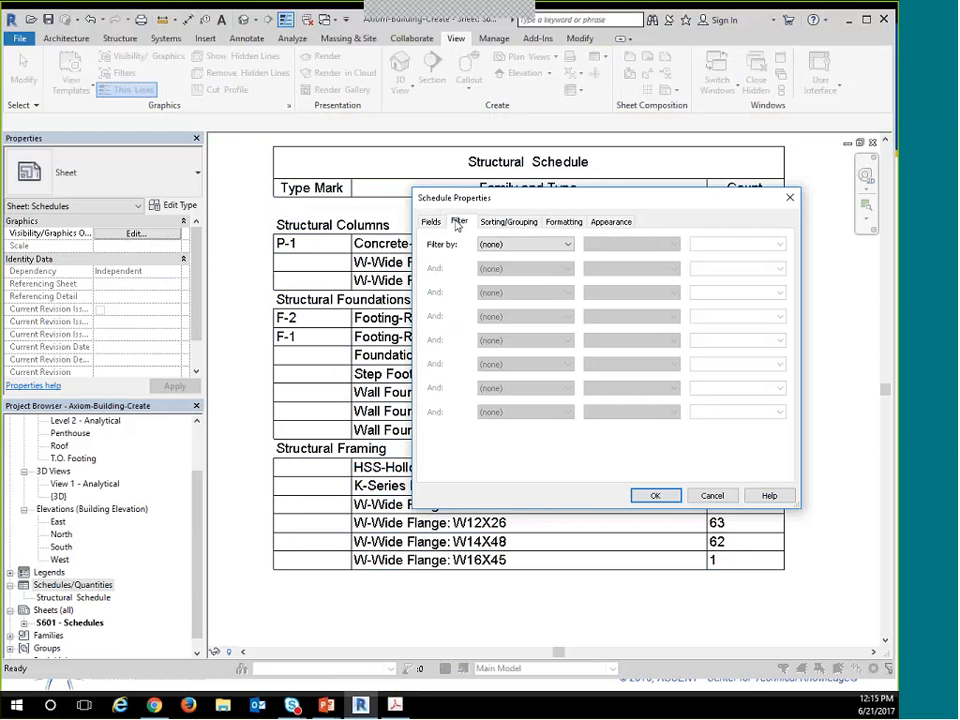
click(524, 245)
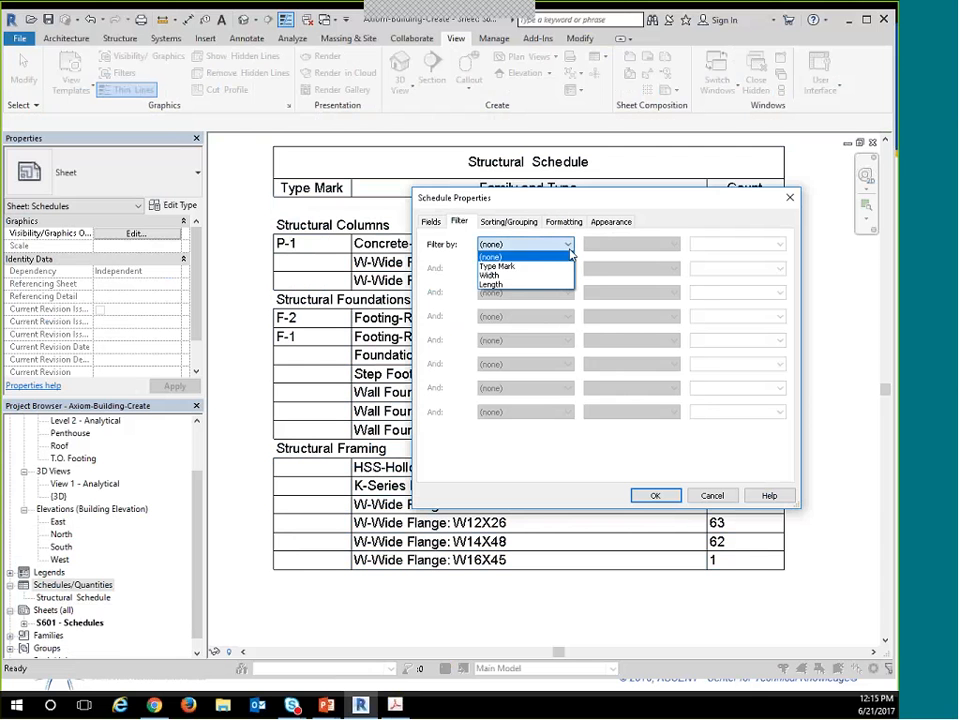
click(545, 267)
click(675, 246)
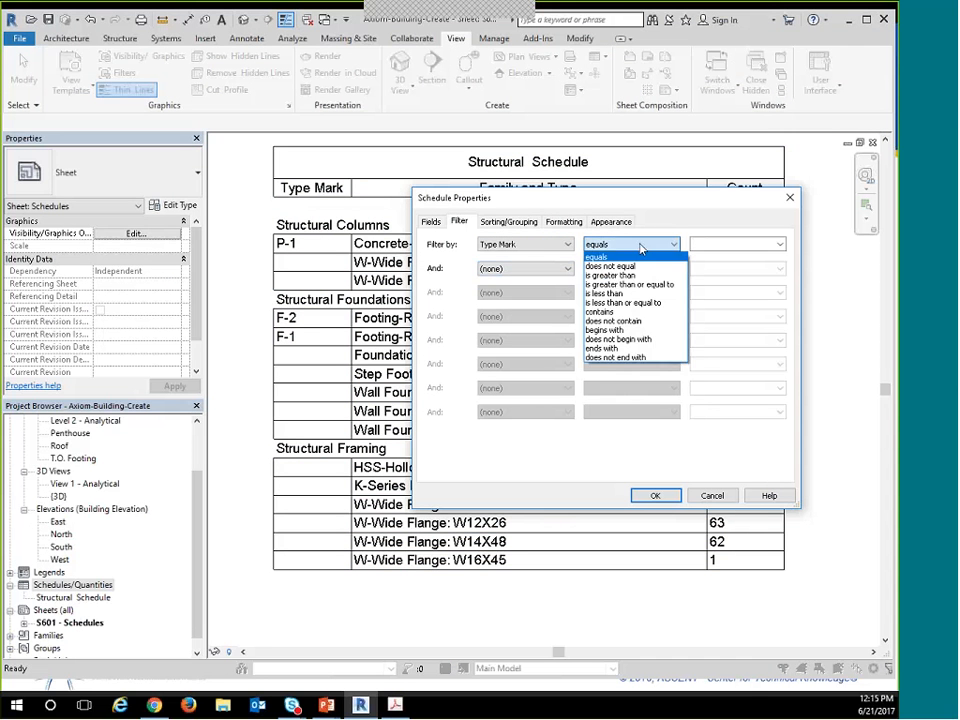
click(605, 330)
click(710, 242)
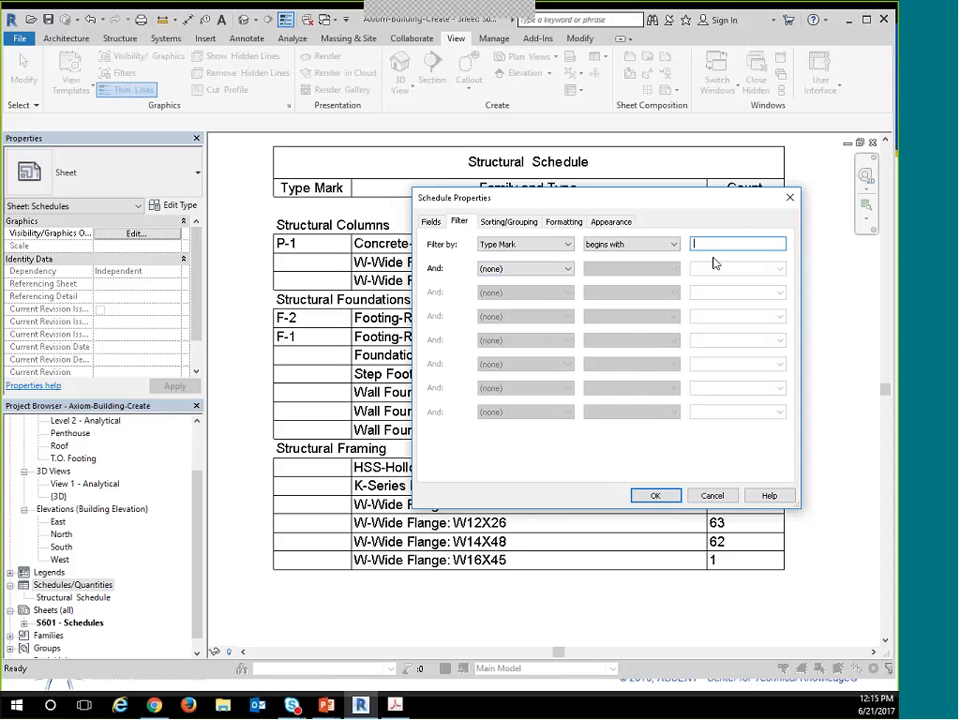
text(F)
Sort the foundation schedule by Type Mark, turn off itemizing every instance, and create the schedule.
click(498, 222)
click(518, 245)
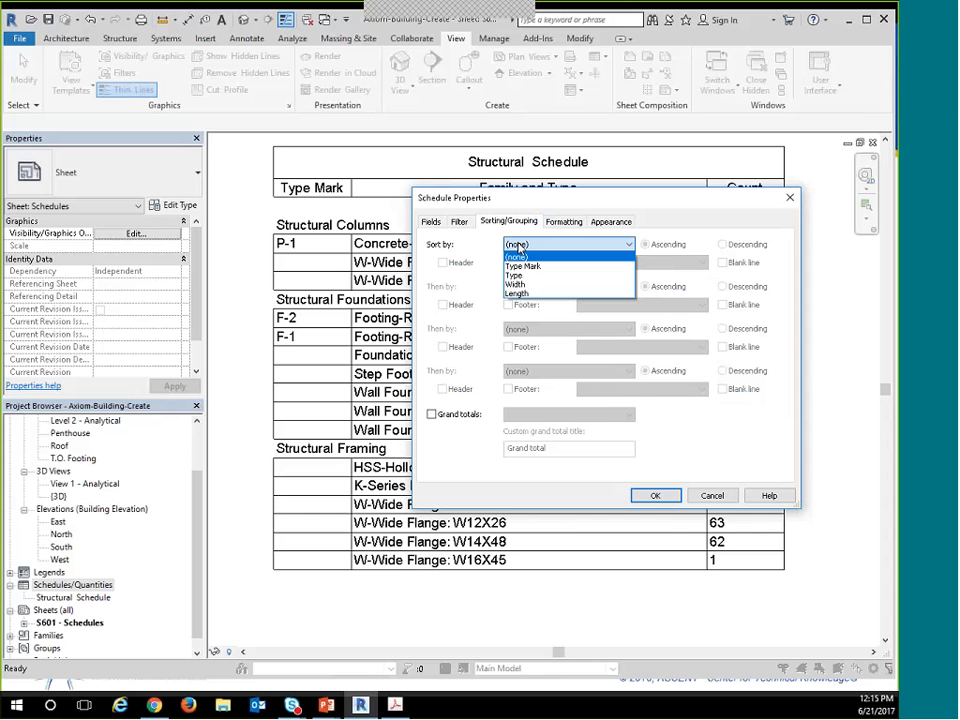
click(522, 266)
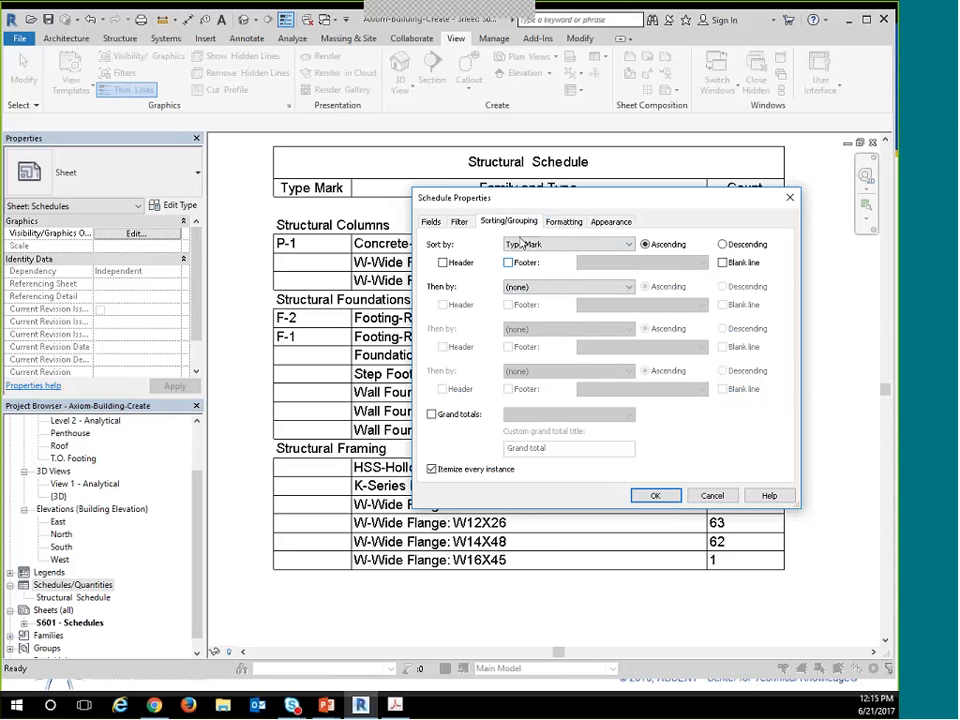
click(432, 470)
click(655, 496)
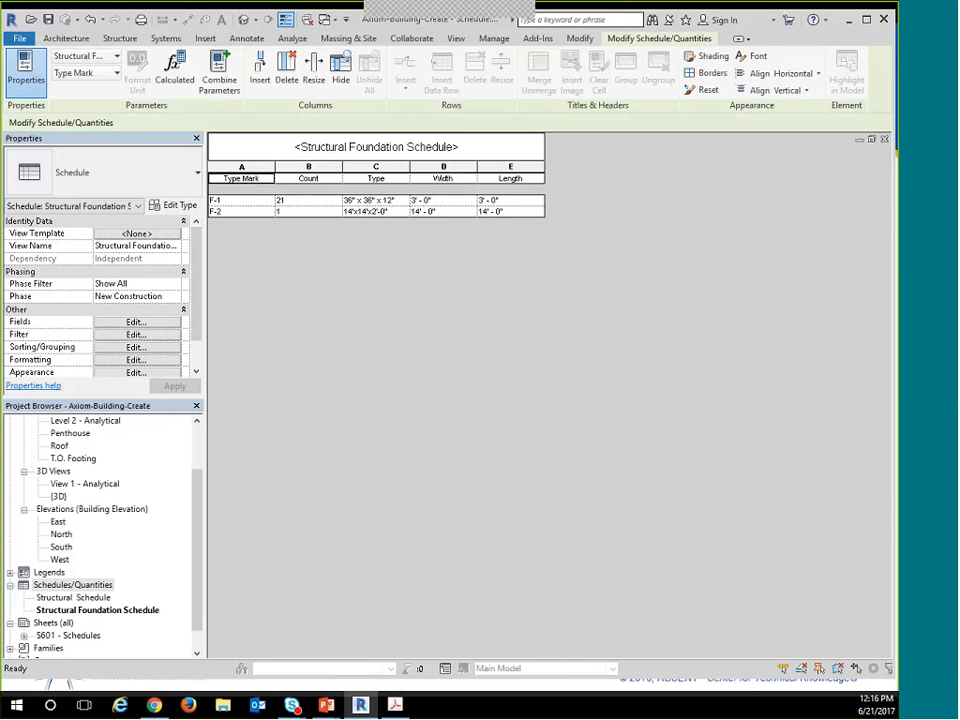
Set the Step Footing's Type Mark to F-3 in the Structural Schedule, then return to the Structural Foundation Schedule.
double_click(84, 598)
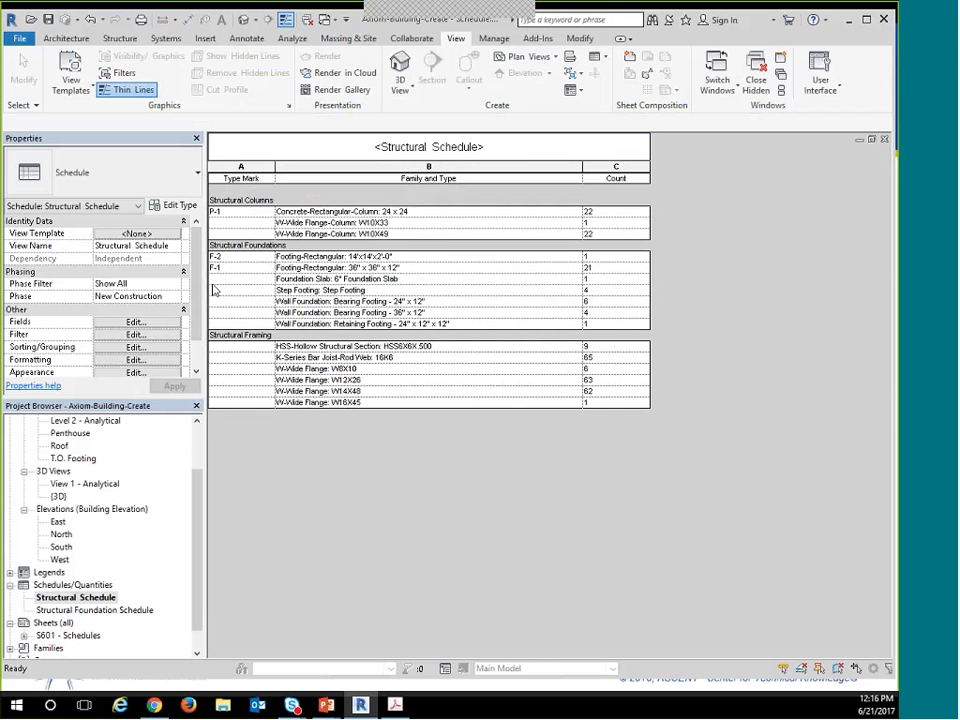
click(216, 289)
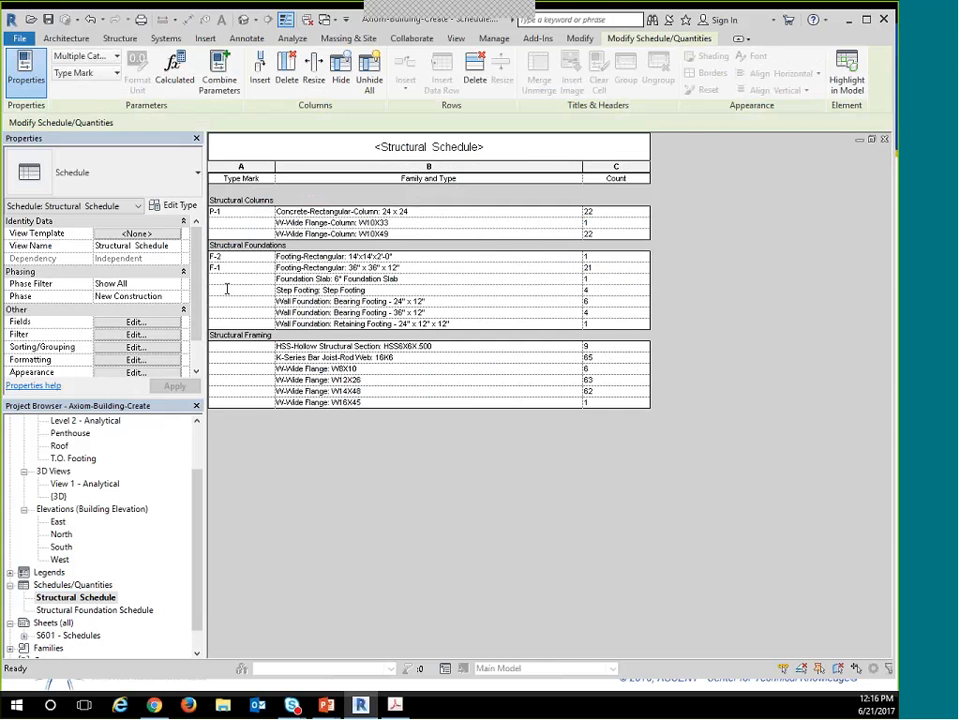
text(F-3)
key(Return)
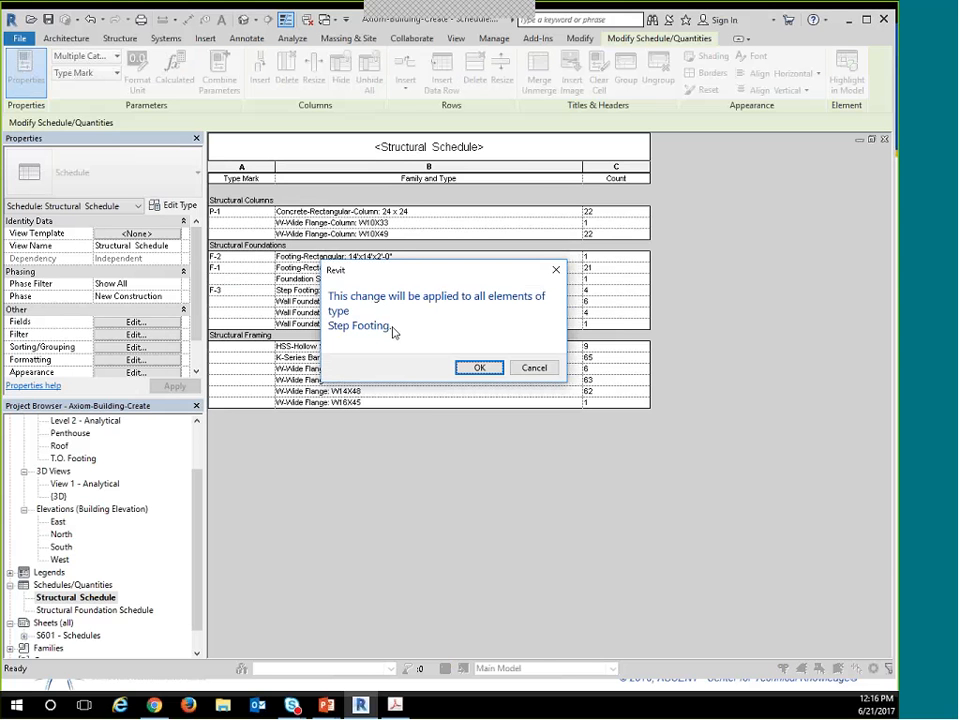
click(479, 368)
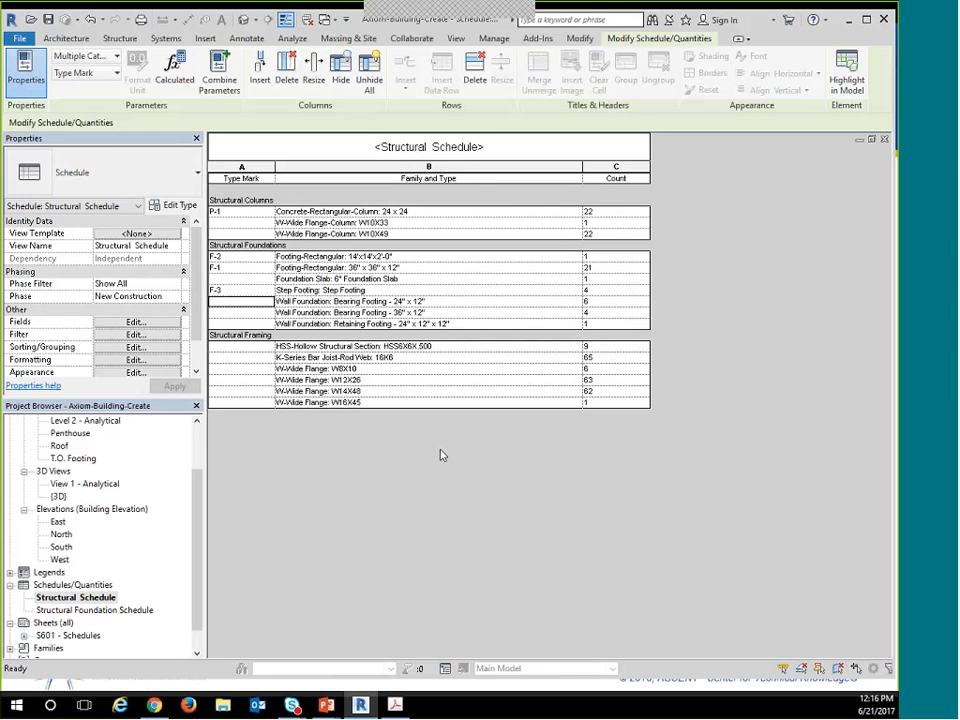
key(ctrl+Tab)
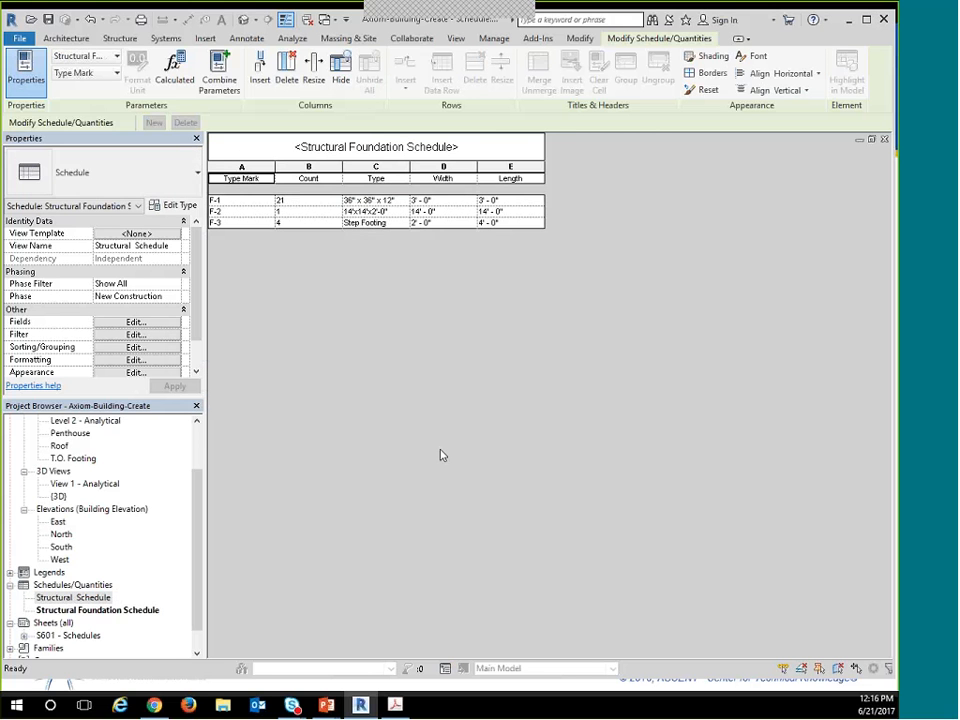
click(247, 225)
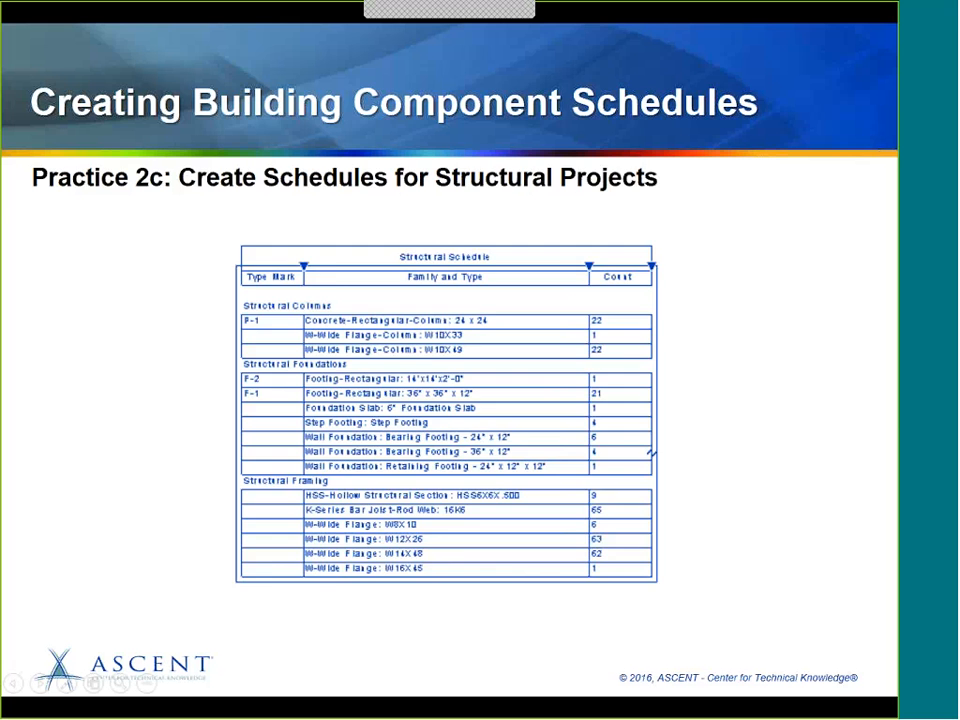
click(148, 430)
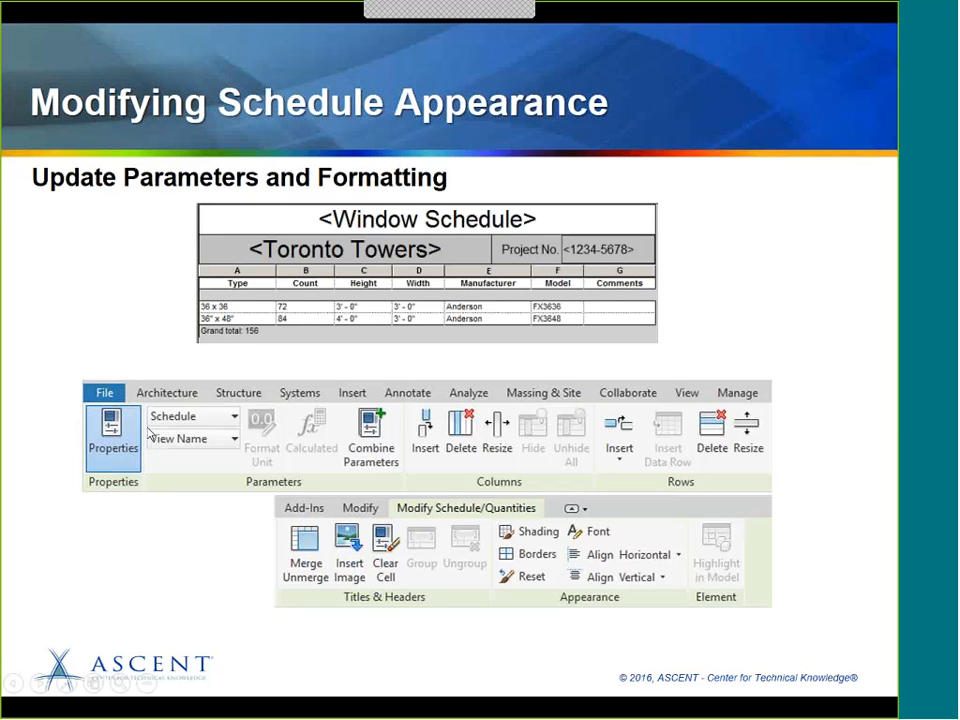
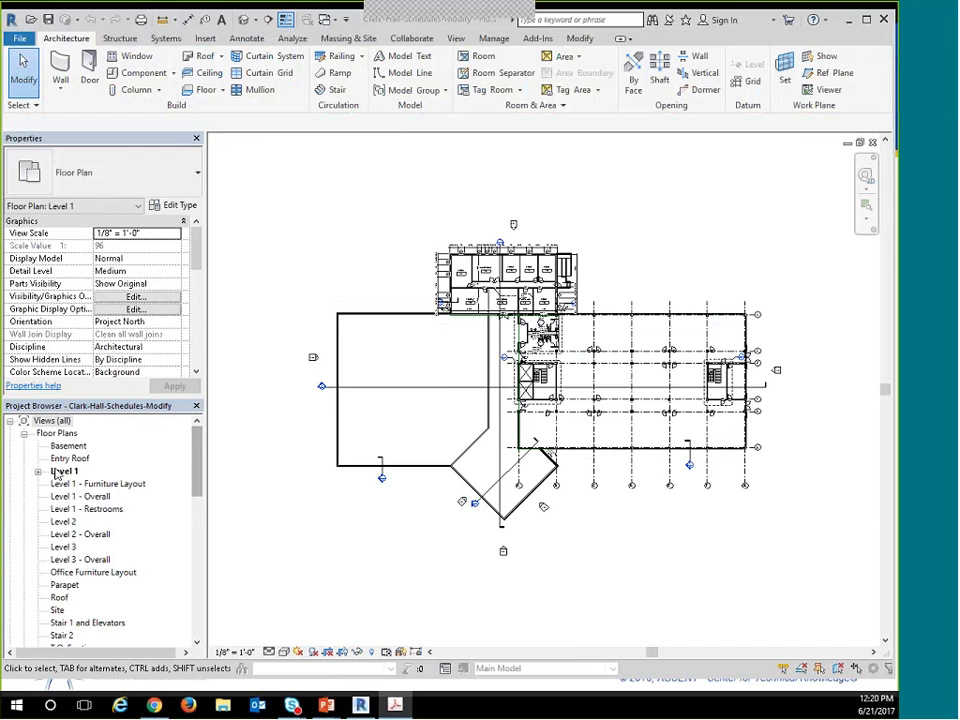
Collapse the view categories in the project and view Door Schedule - Level 1, then its placement on sheet A601 - Schedules.
click(24, 433)
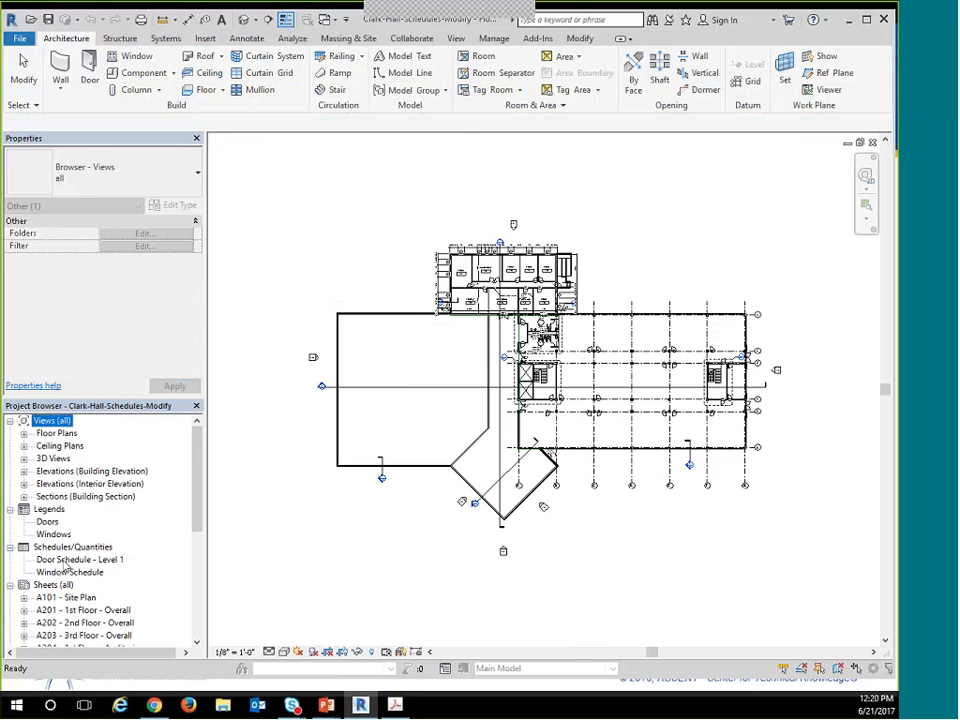
double_click(64, 561)
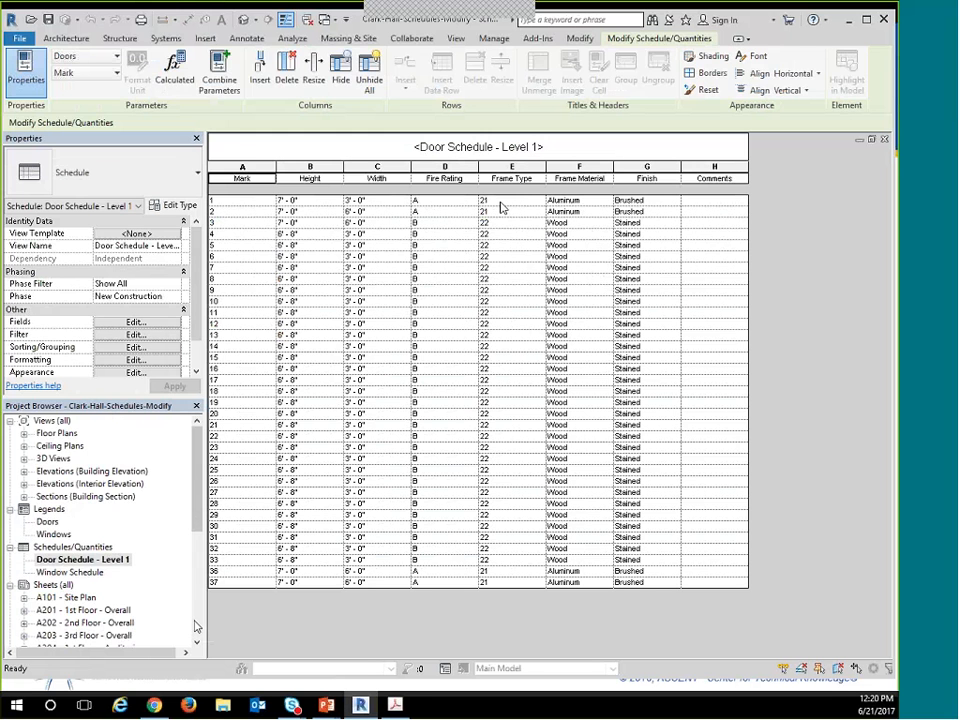
scroll(180, 615, down, 5)
double_click(86, 572)
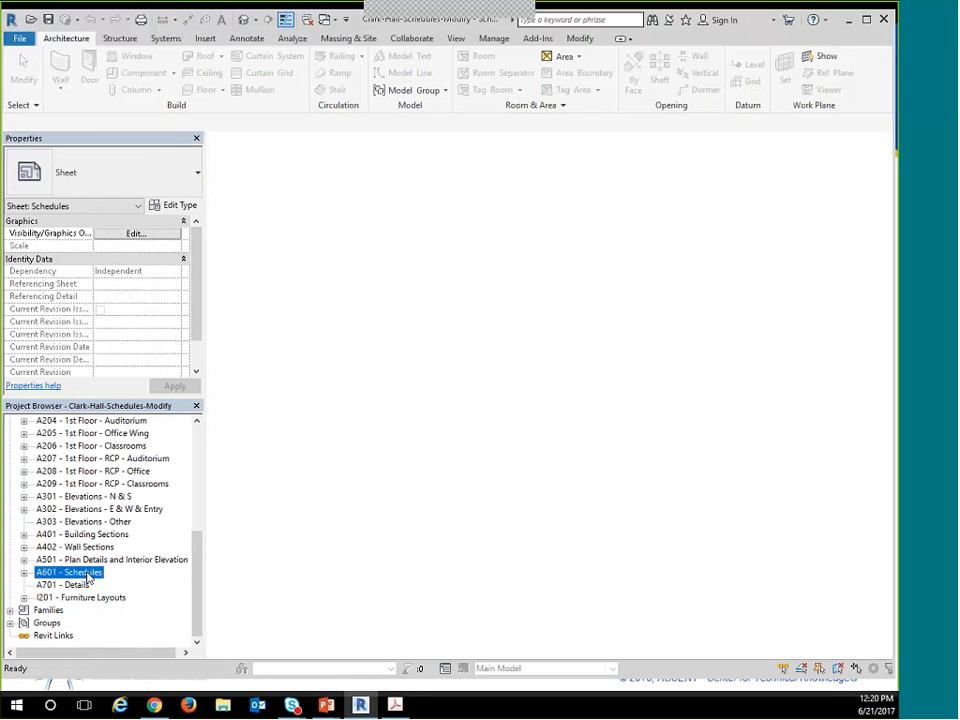
scroll(362, 300, up, 5)
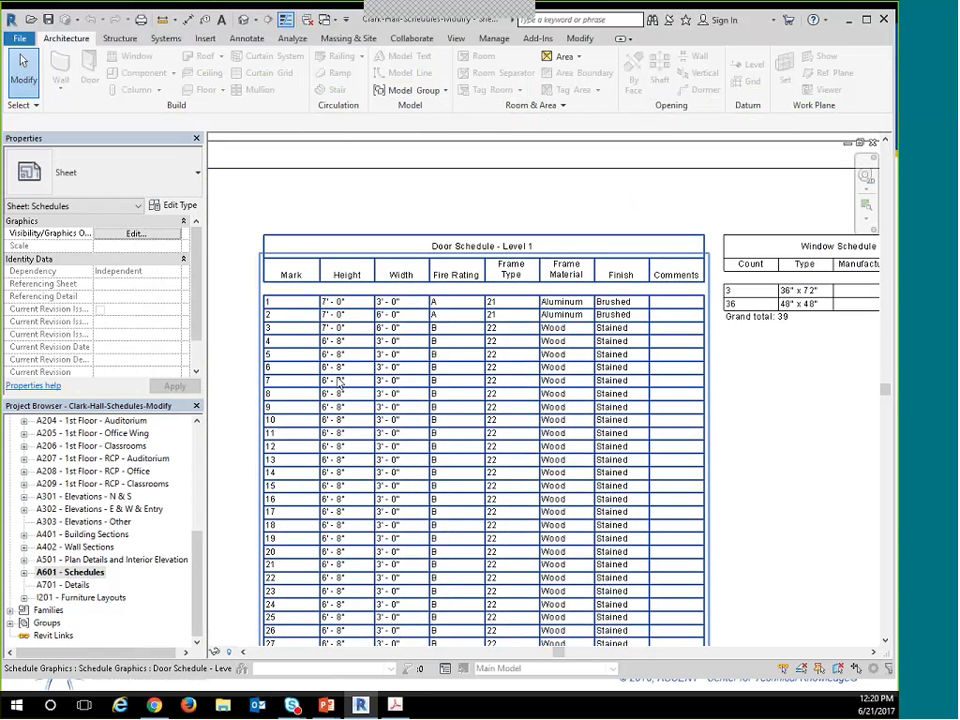
Open Door Schedule - Level 1 for editing from its placement on sheet A601.
double_click(280, 445)
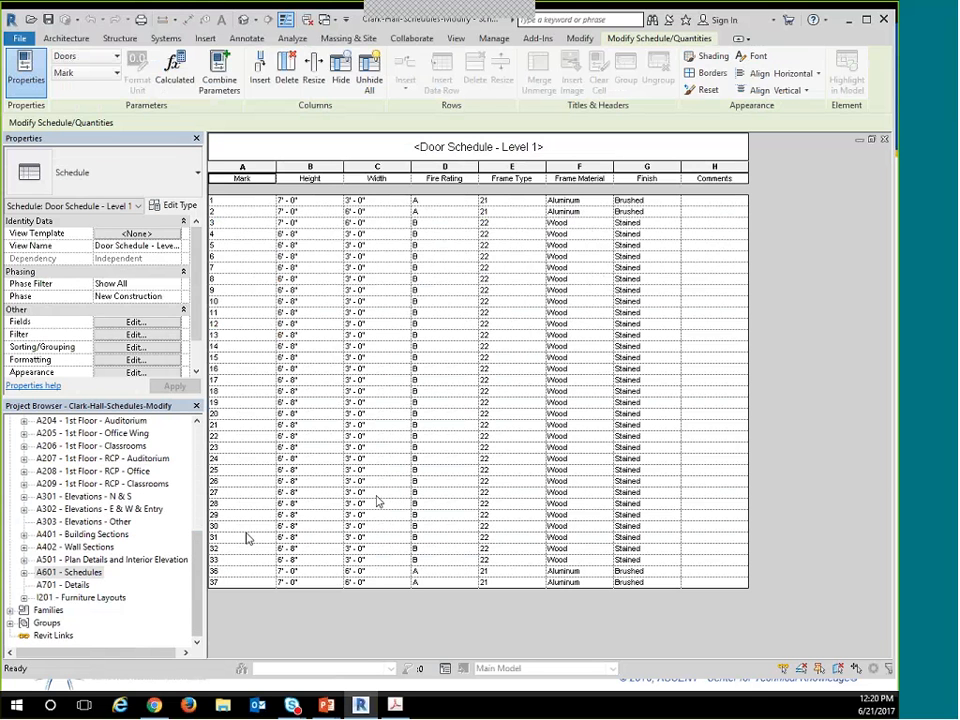
drag(199, 553, 199, 438)
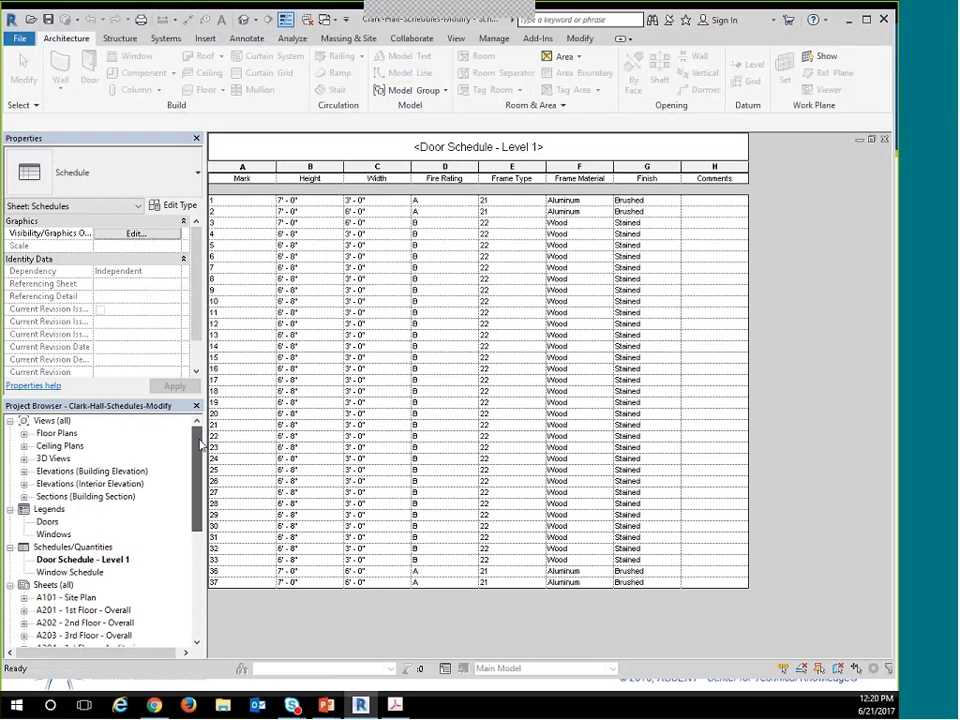
click(72, 564)
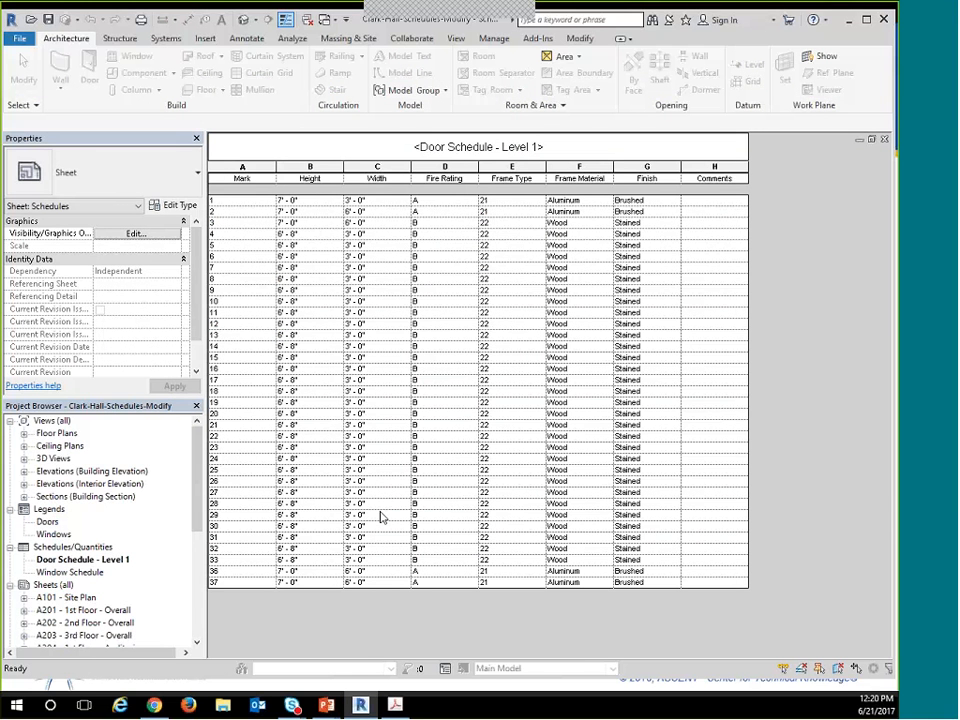
Rename the door schedule's title to "Door Schedule - Level 1-test" and check its name among the project's schedules.
click(407, 143)
click(558, 141)
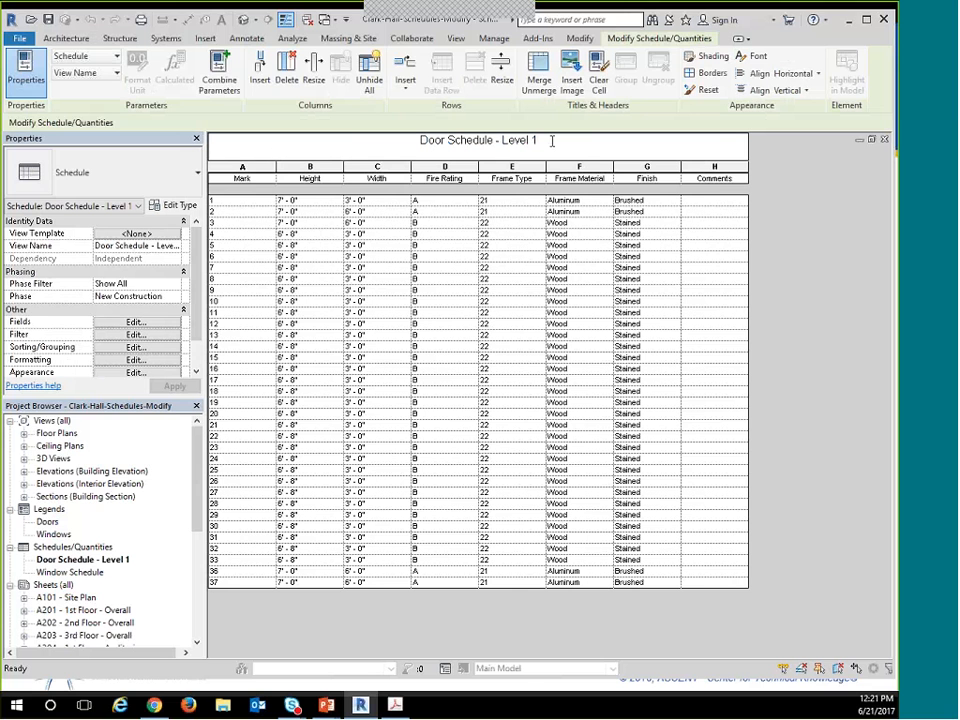
click(480, 199)
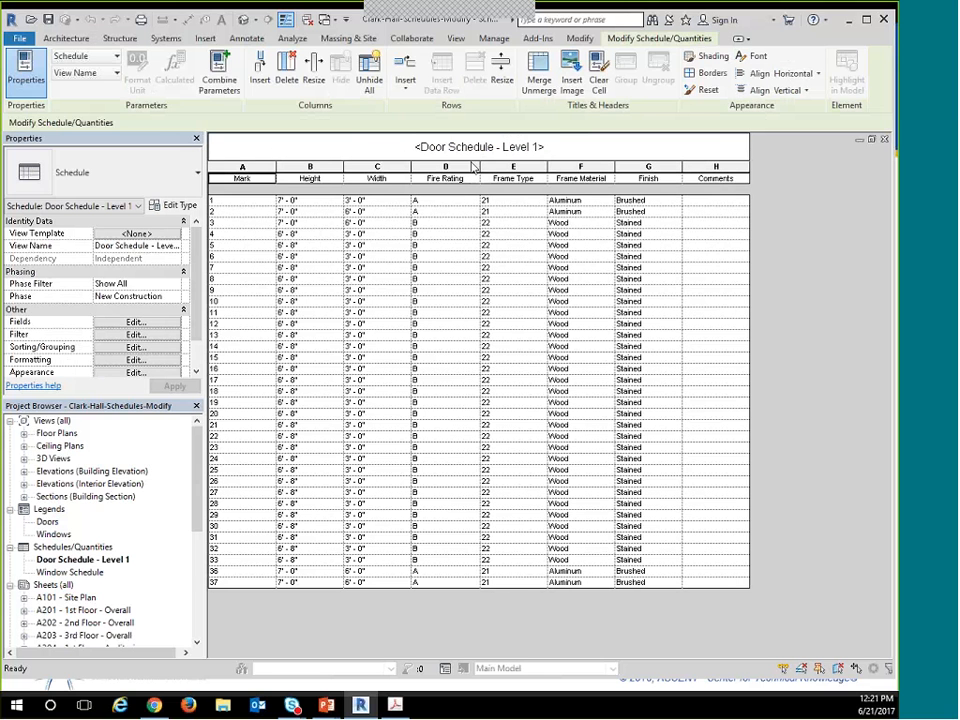
click(417, 150)
click(419, 151)
text(-tes)
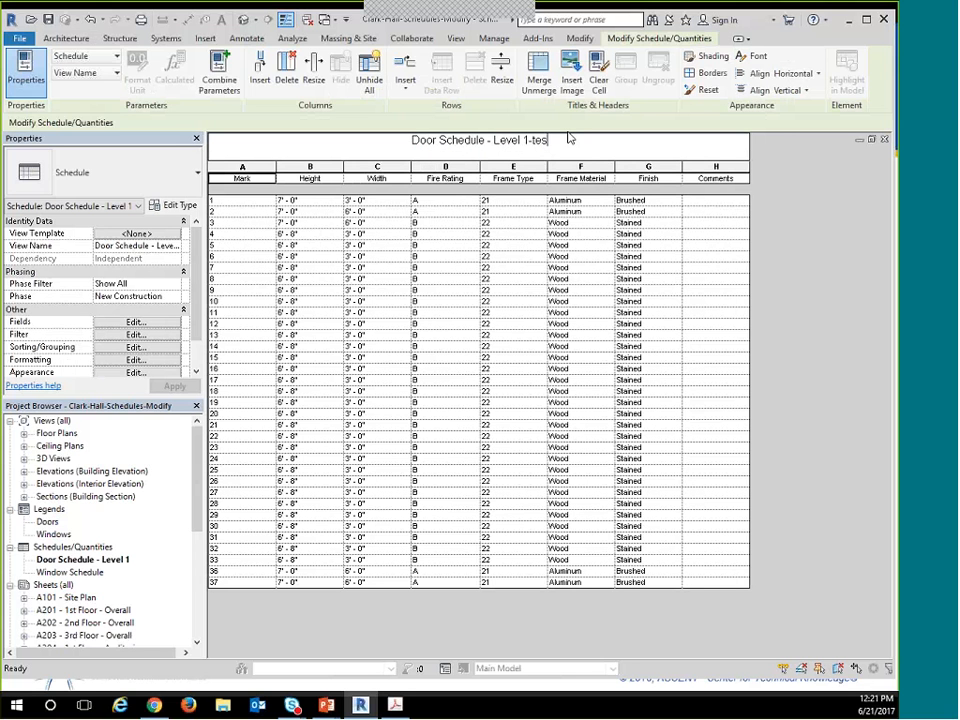
text(t)
key(Return)
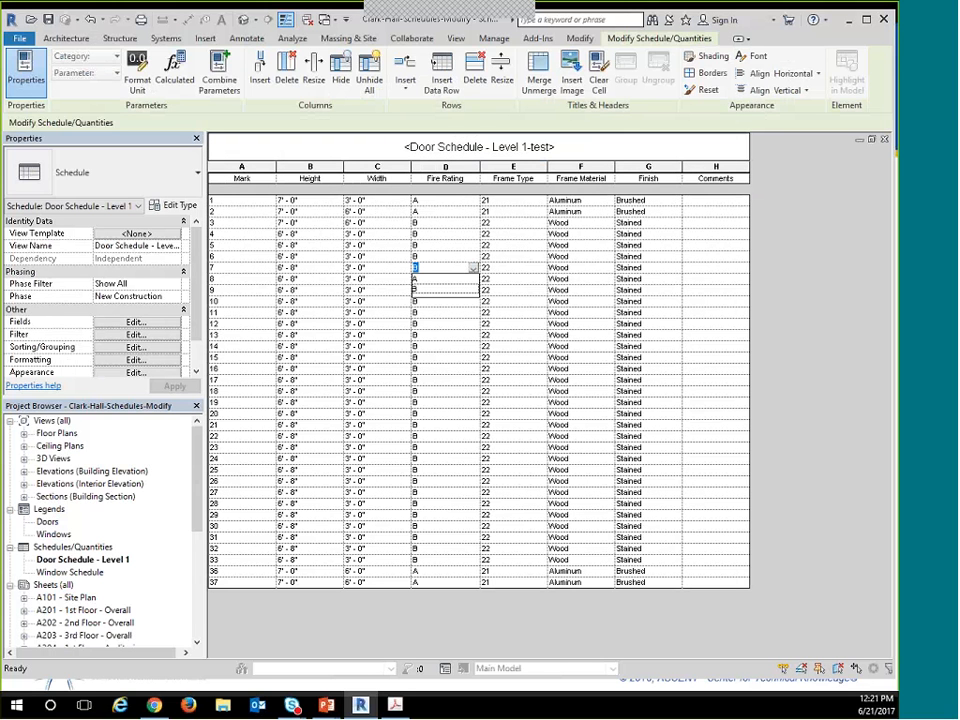
click(137, 562)
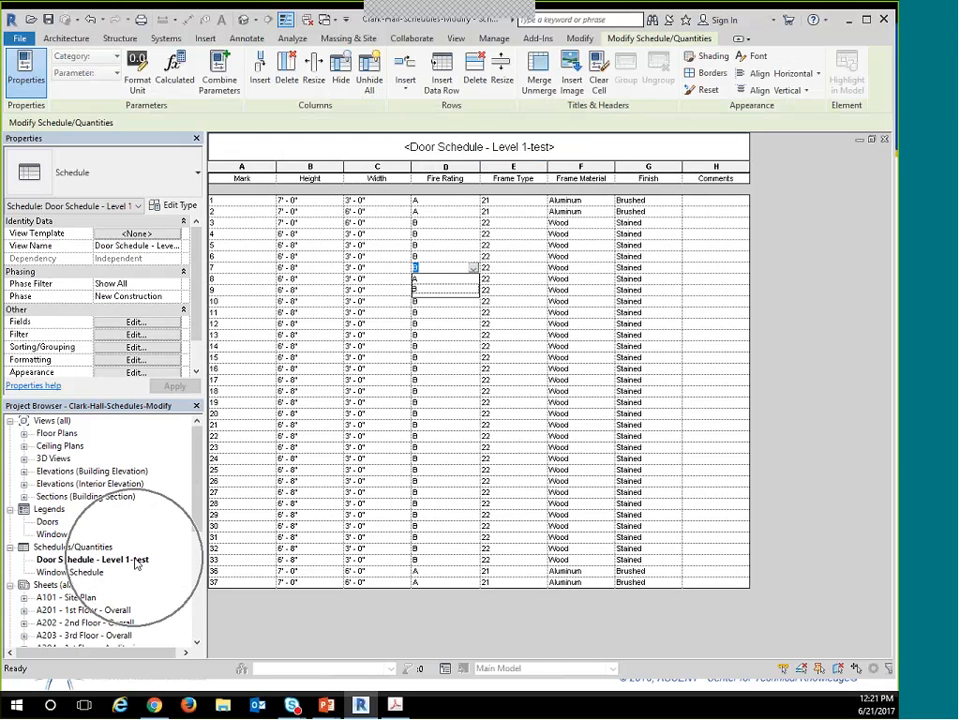
Remove the "-test" suffix so the schedule title reads "Door Schedule - Level 1".
click(569, 138)
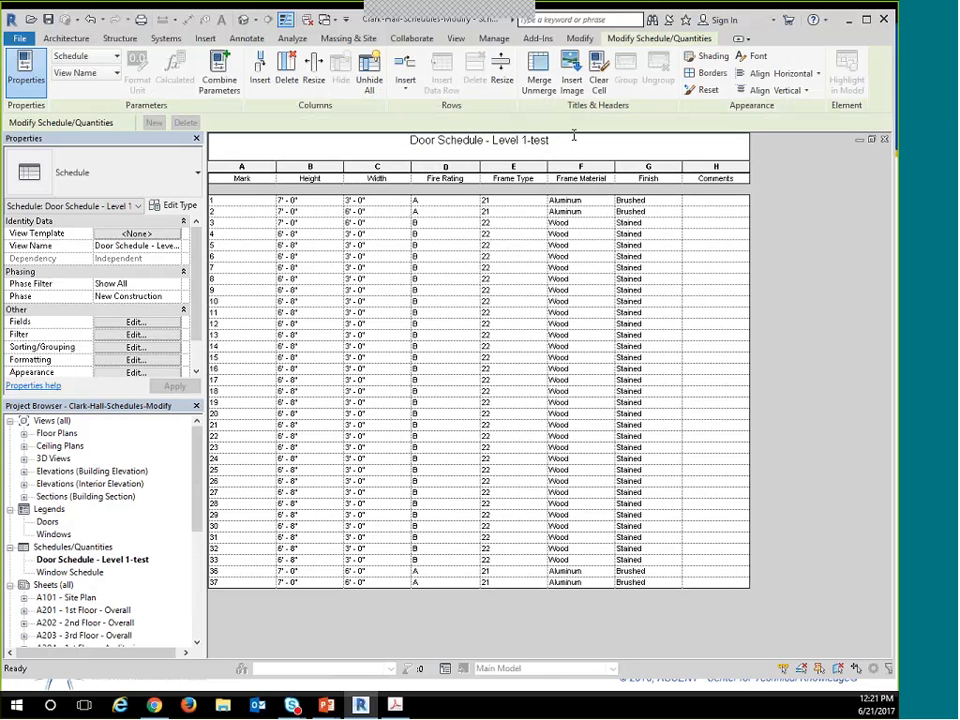
key(BackSpace)
key(BackSpace)
key(BackSpace)
key(BackSpace)
key(BackSpace)
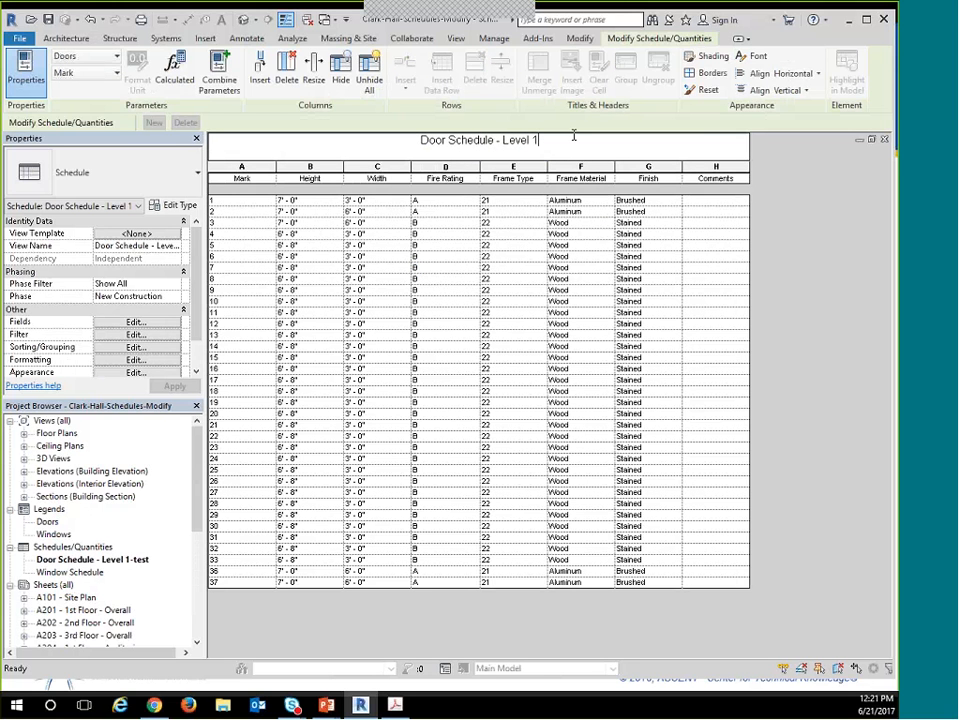
key(Return)
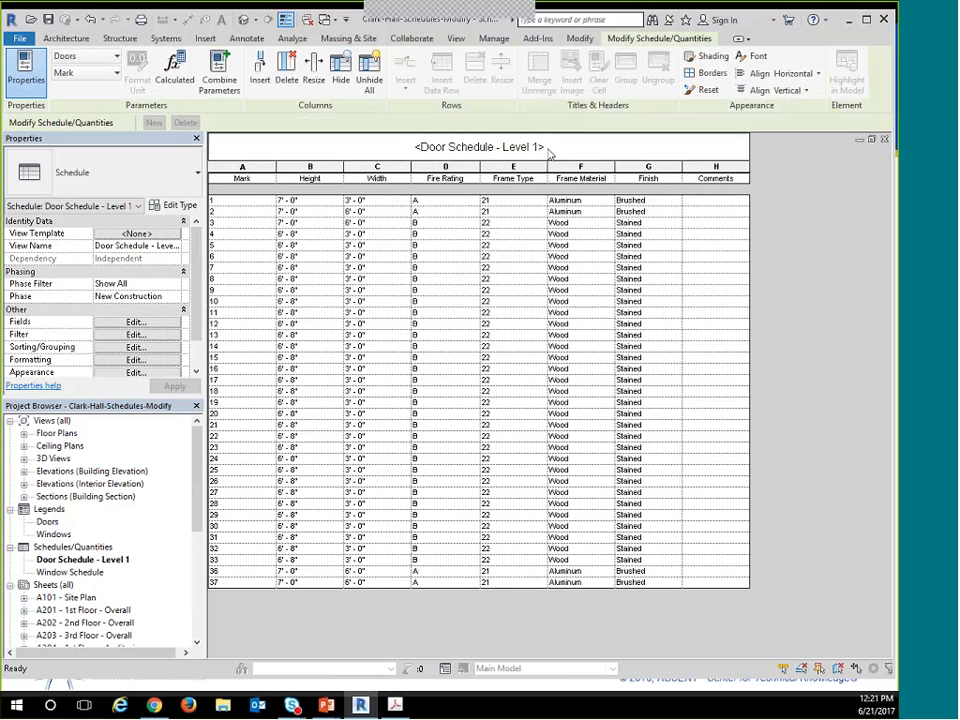
Insert a new header row directly below the door schedule's title.
click(548, 152)
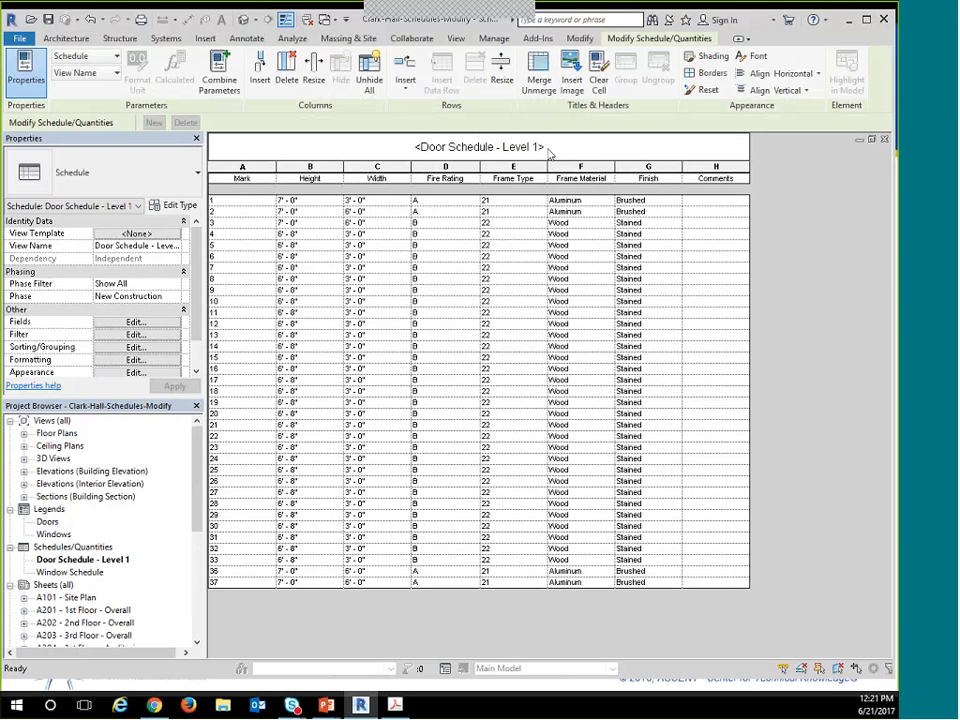
click(548, 152)
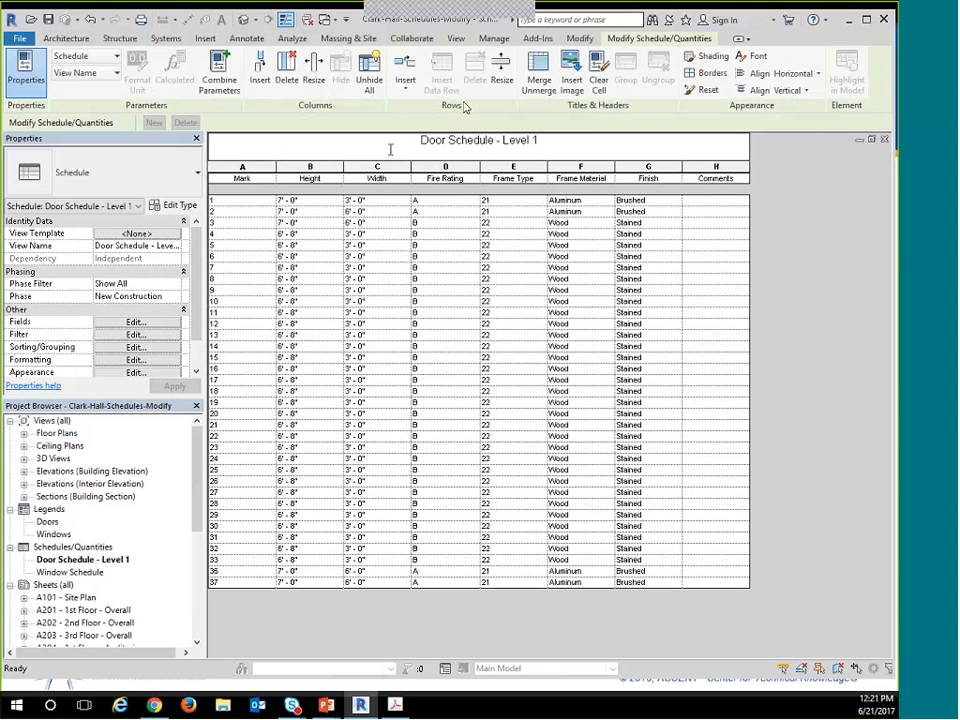
click(405, 88)
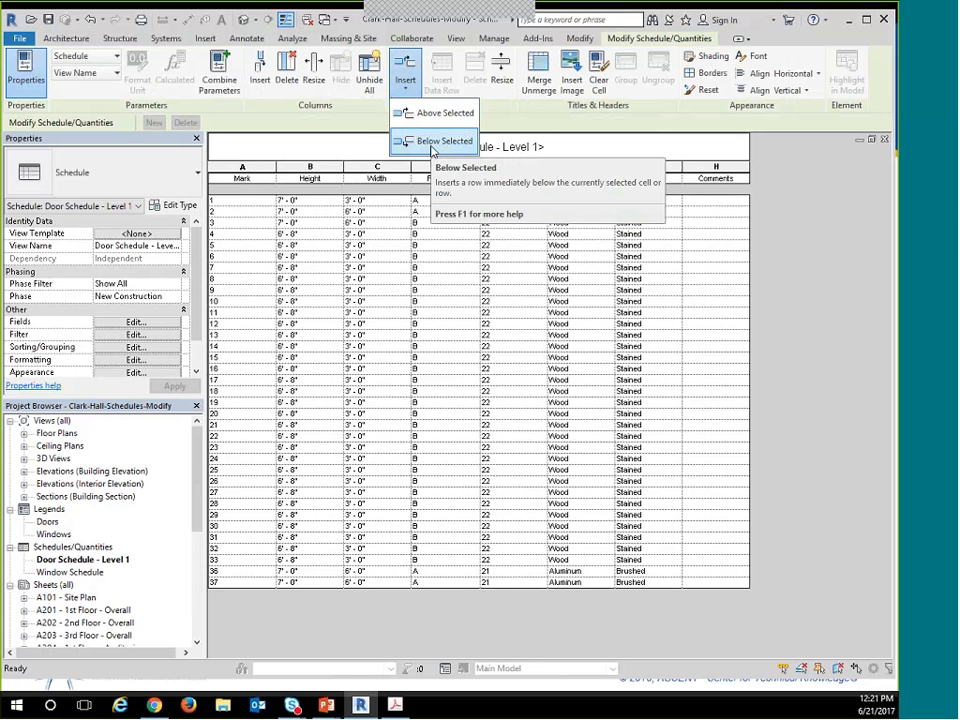
click(432, 141)
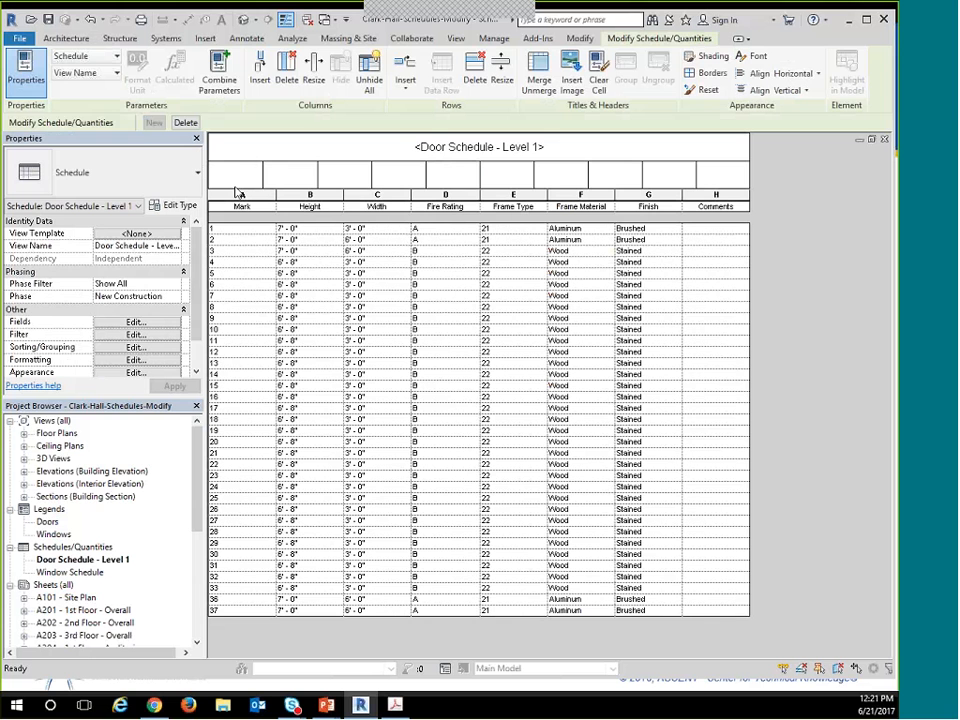
Merge the first five cells of the new header row, spanning the Mark through Fire Rating columns.
drag(240, 183, 712, 186)
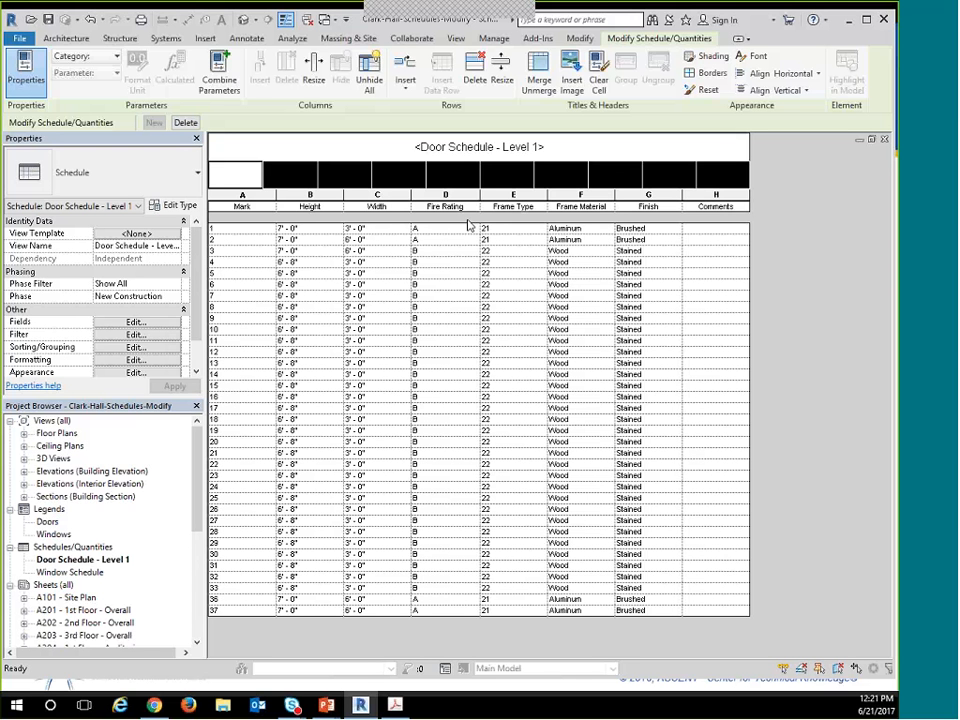
drag(467, 185, 222, 187)
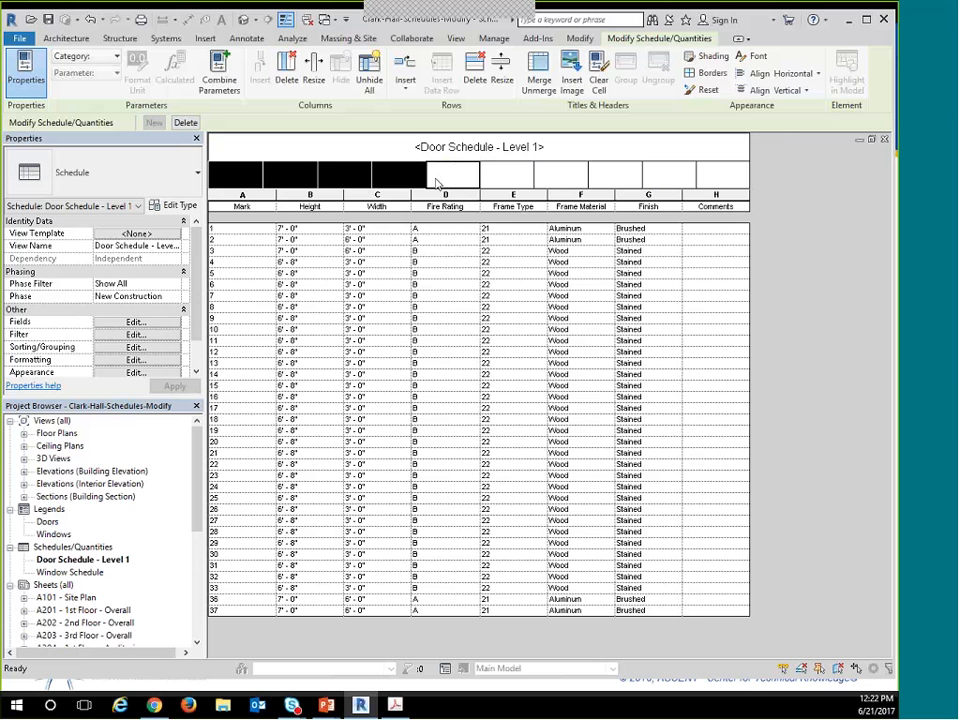
click(540, 82)
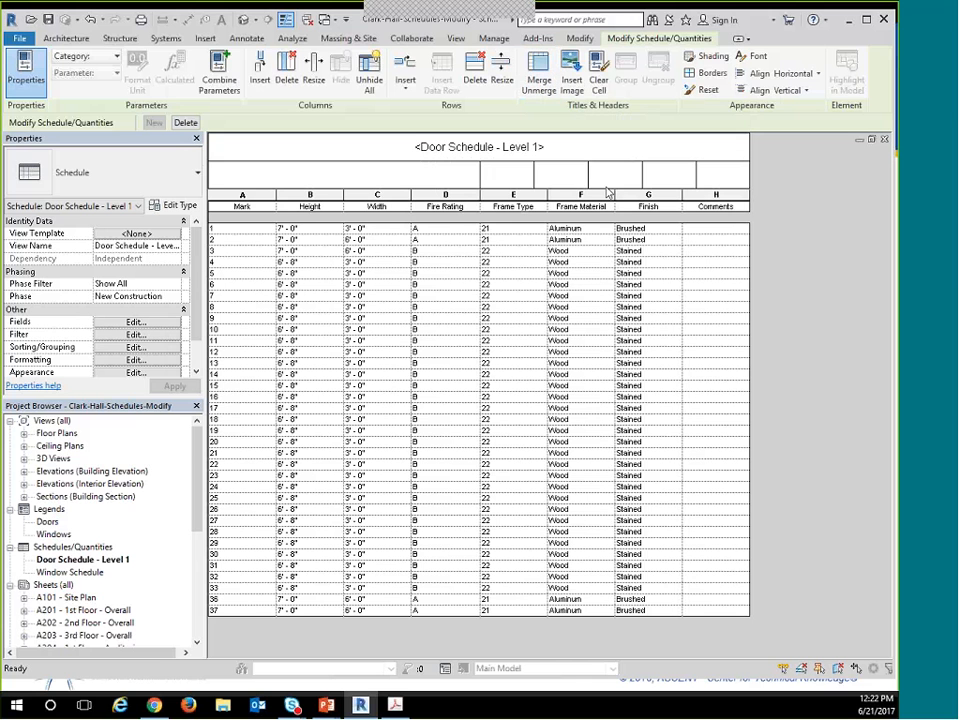
Merge the next three cells and the last two cells of the header row, and enter "Project Number:" in the middle merged cell.
drag(565, 176, 522, 178)
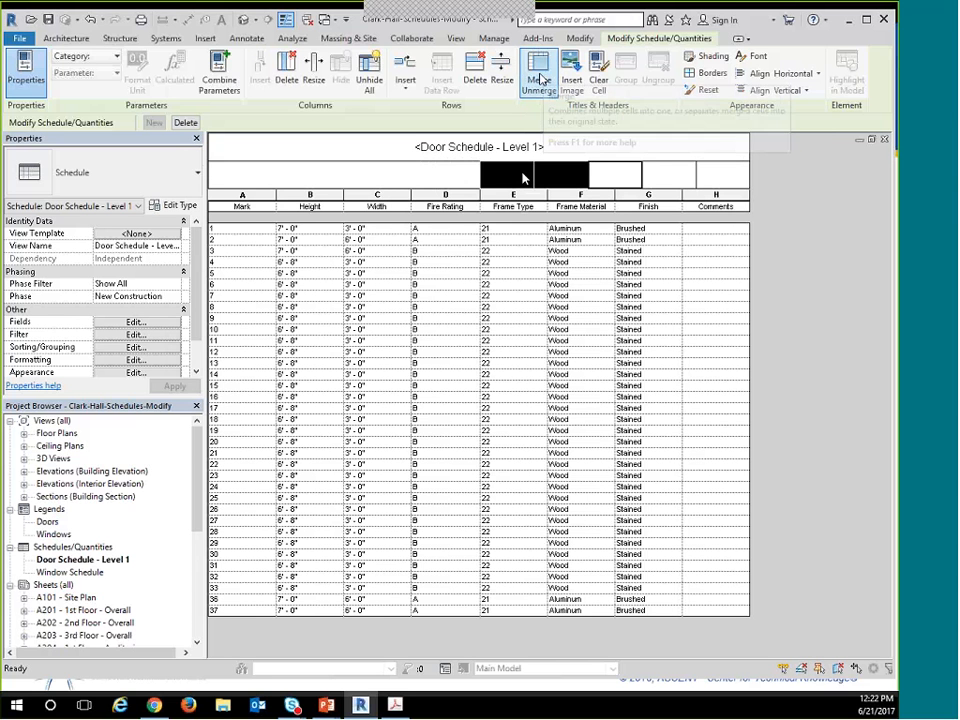
click(540, 78)
click(728, 178)
drag(705, 180, 667, 179)
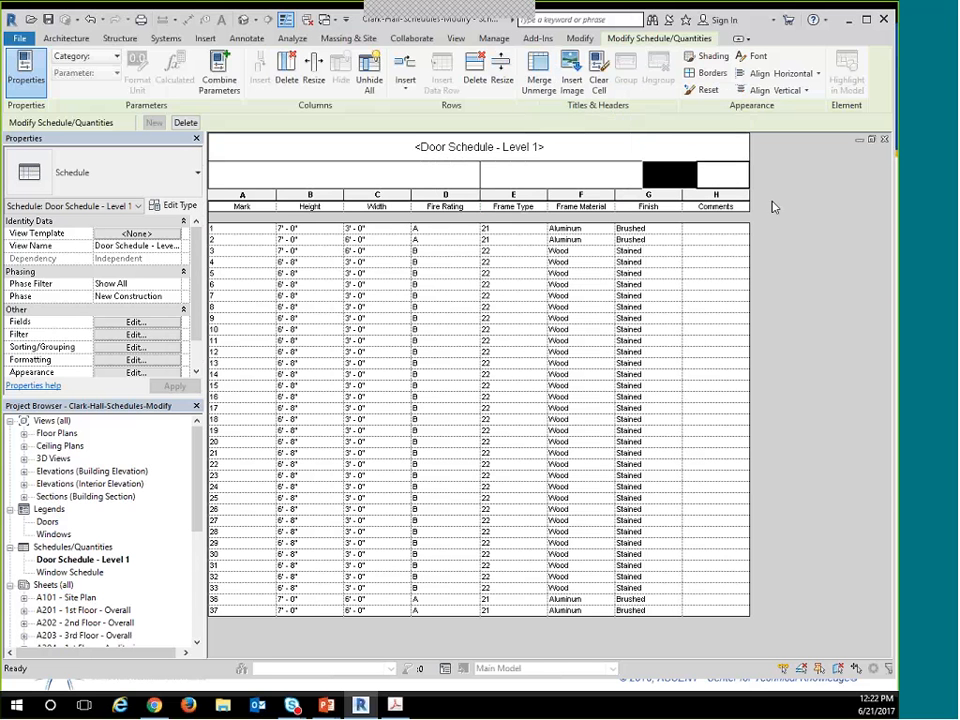
click(540, 79)
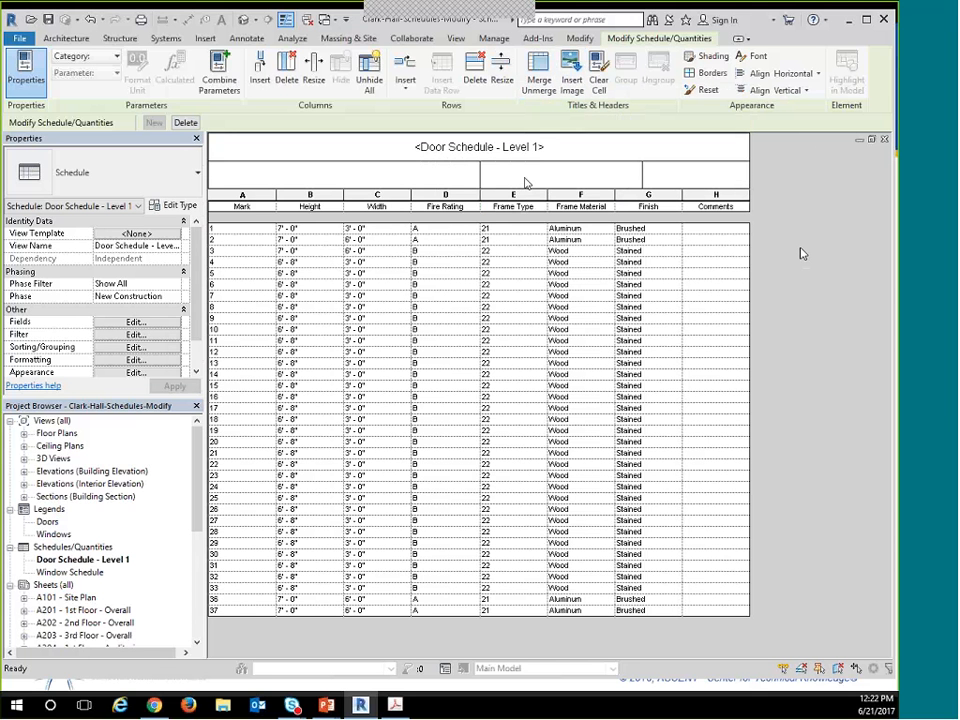
text(Project Number:)
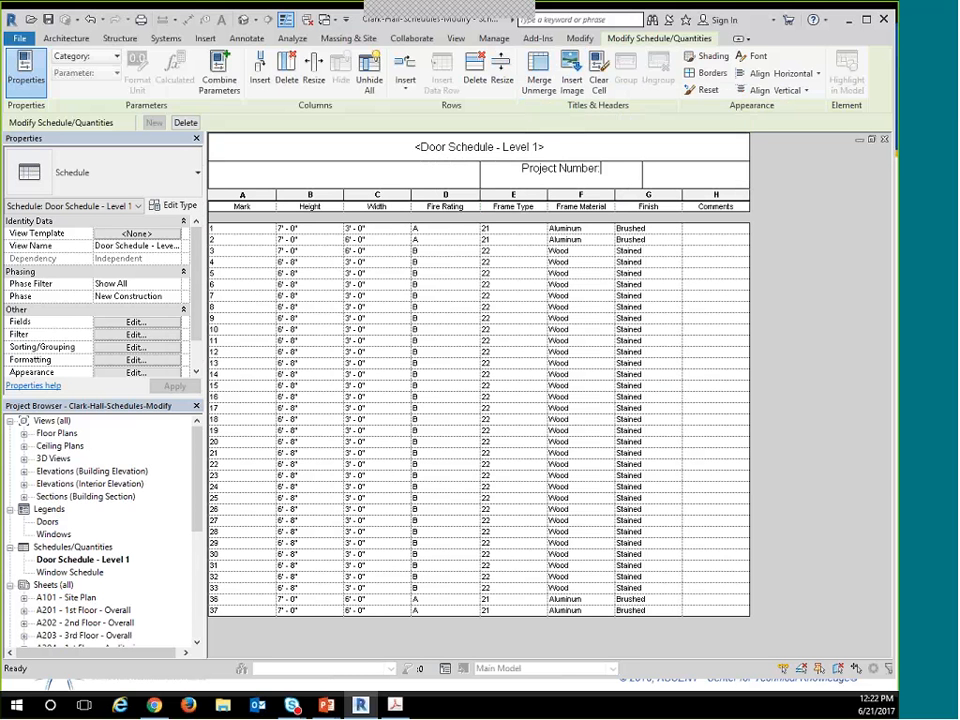
Fill the first merged header cell, above Mark through Fire Rating, with the Project Name parameter from the Project Information category.
click(442, 180)
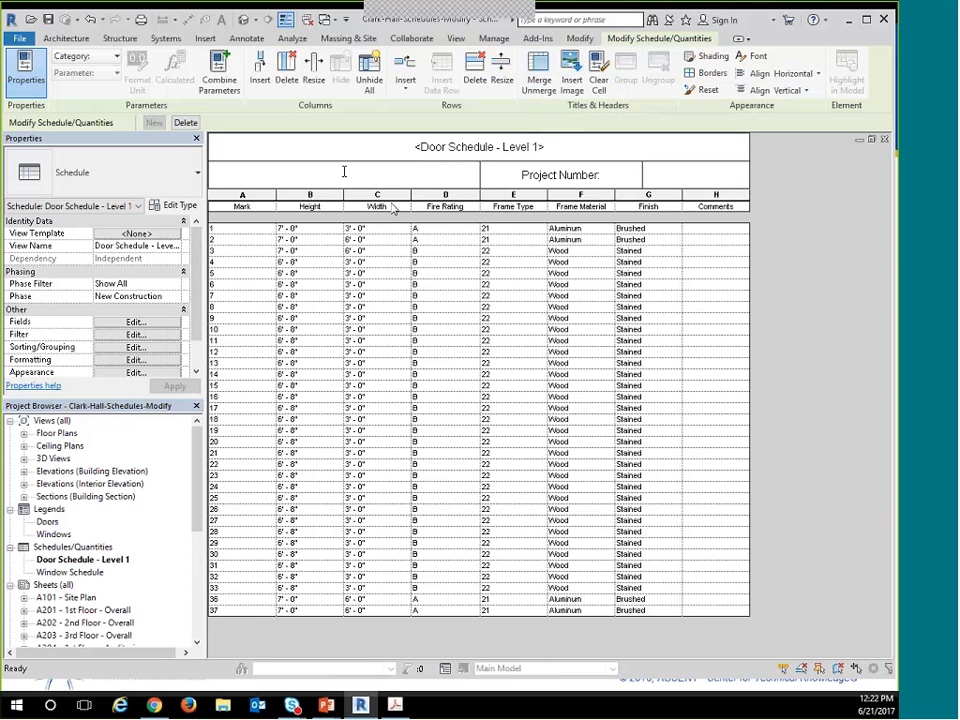
click(141, 110)
click(100, 56)
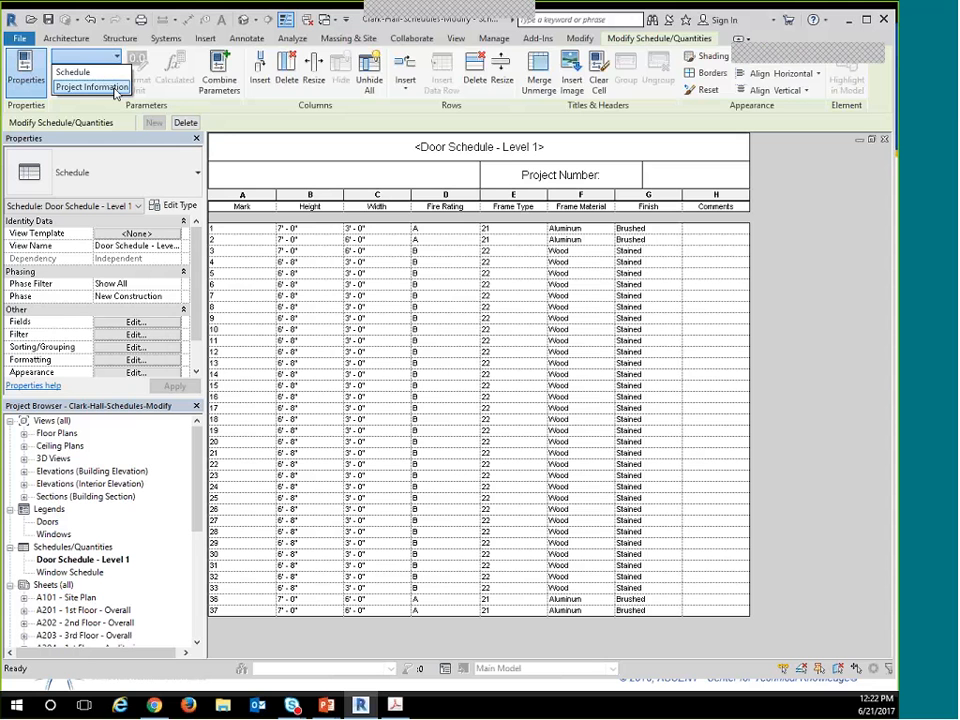
click(115, 88)
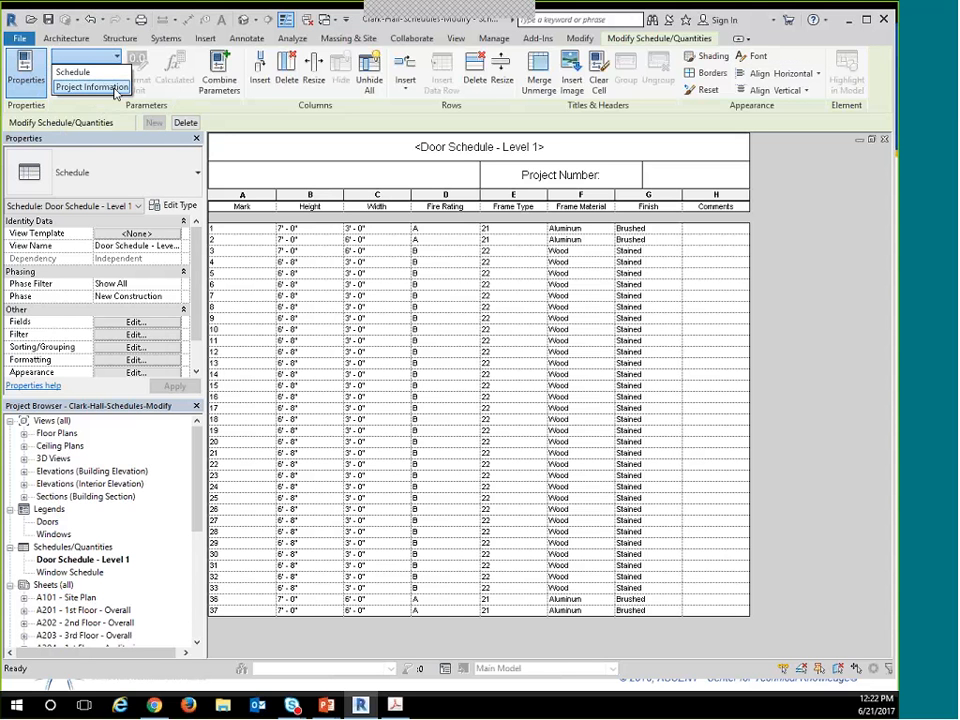
click(115, 88)
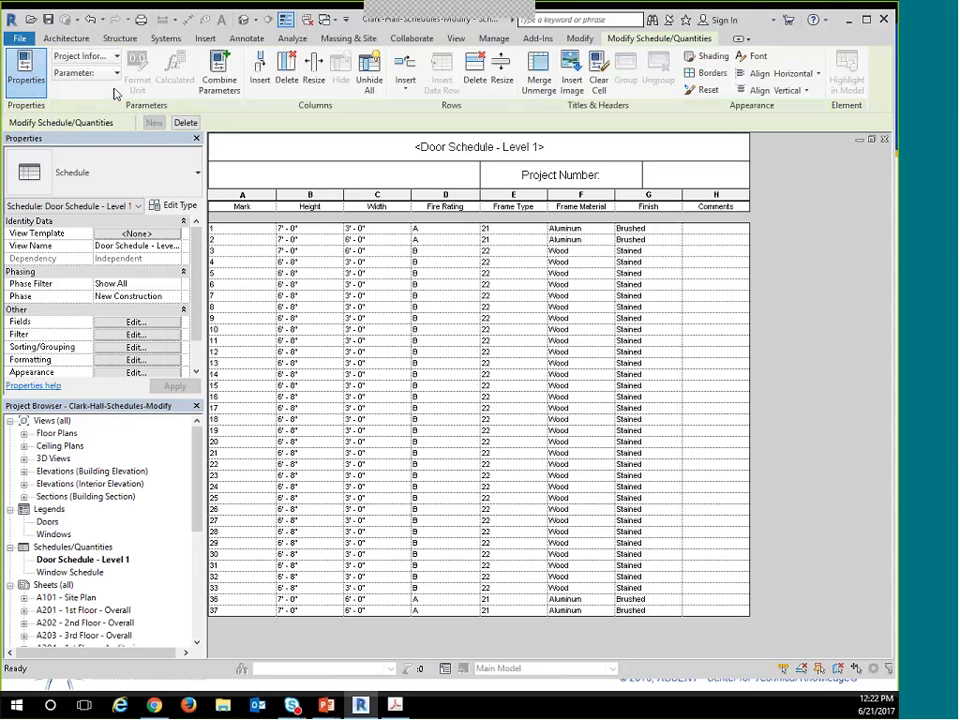
click(117, 76)
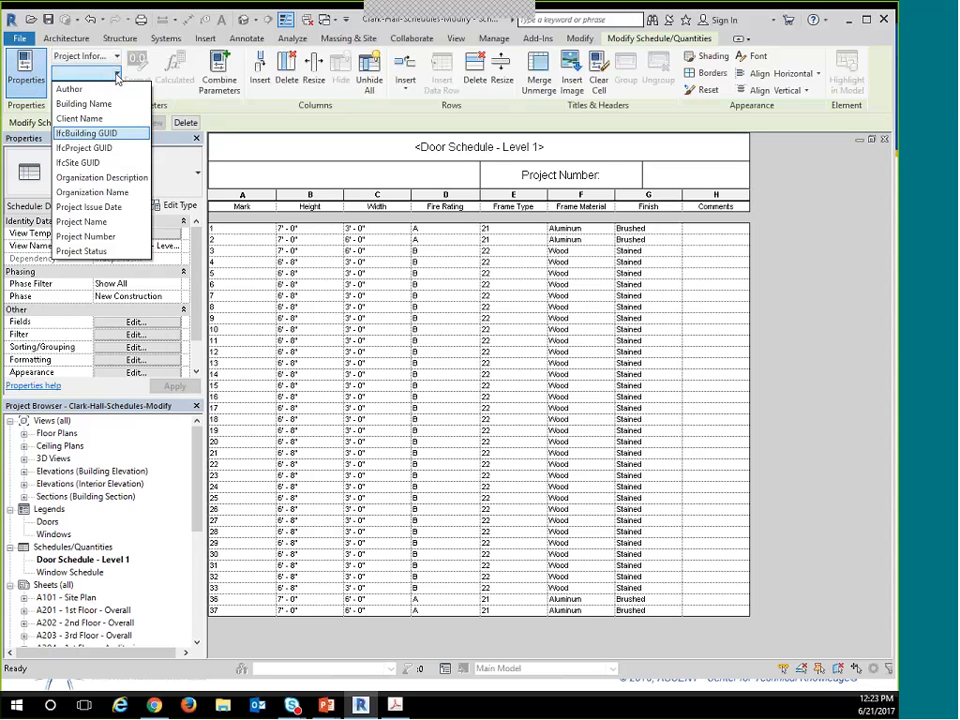
click(85, 222)
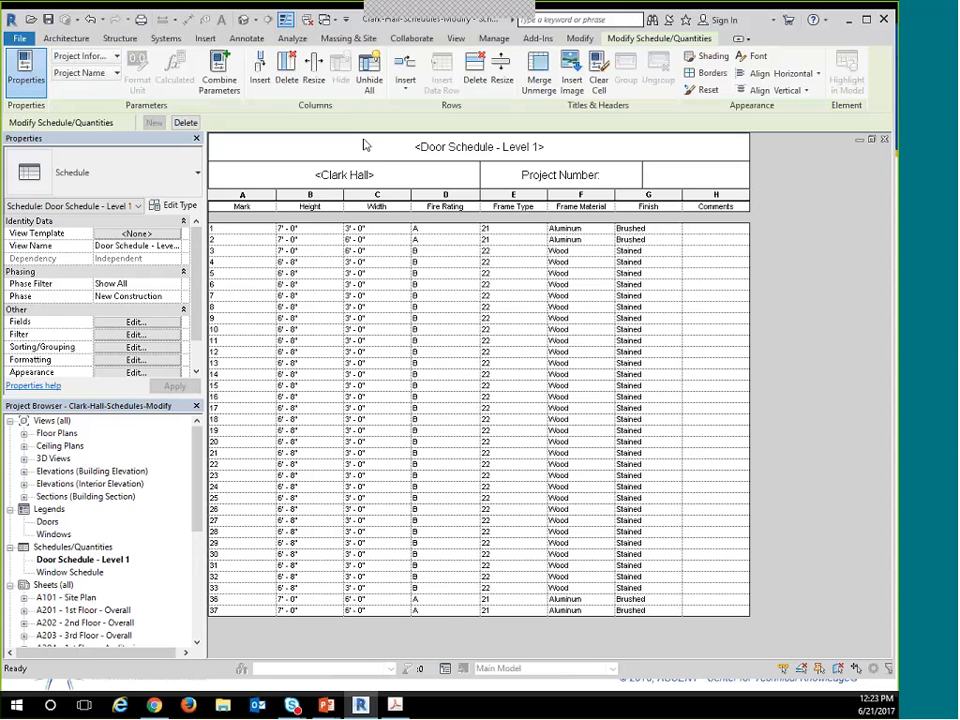
click(345, 172)
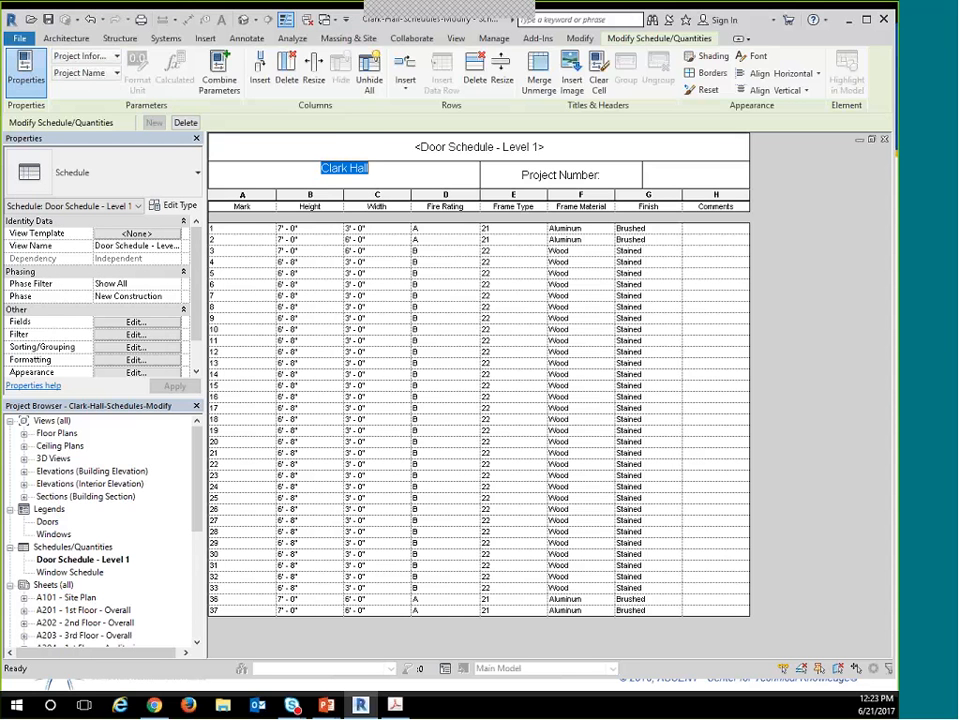
click(377, 263)
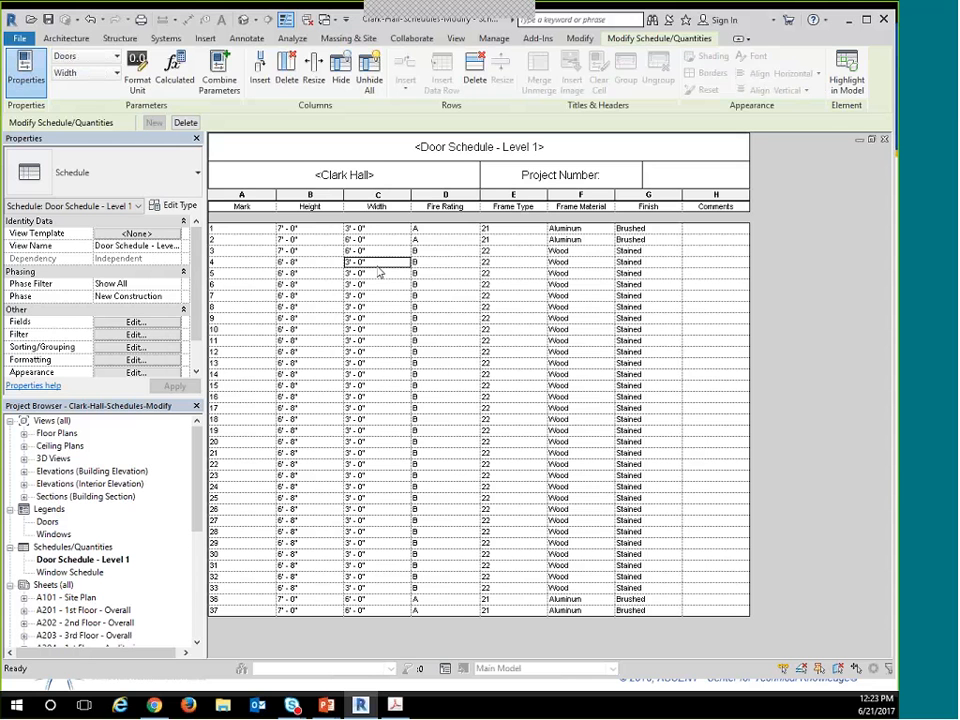
click(377, 265)
Fill the last merged header cell, beside the "Project Number:" label, with the Project Number parameter from Project Information.
click(690, 172)
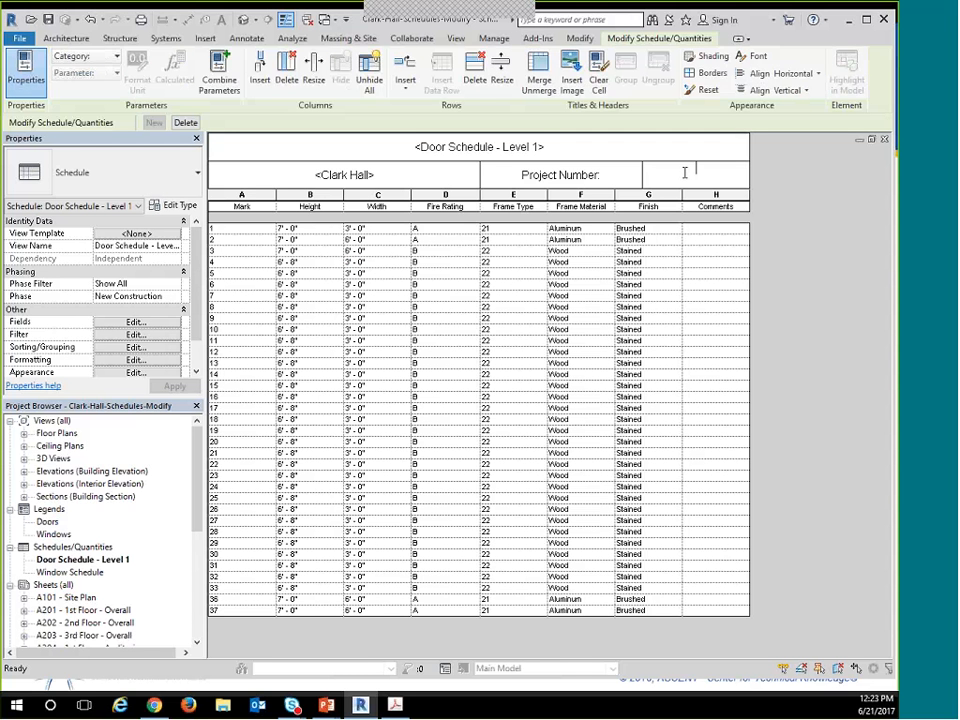
click(117, 58)
click(110, 86)
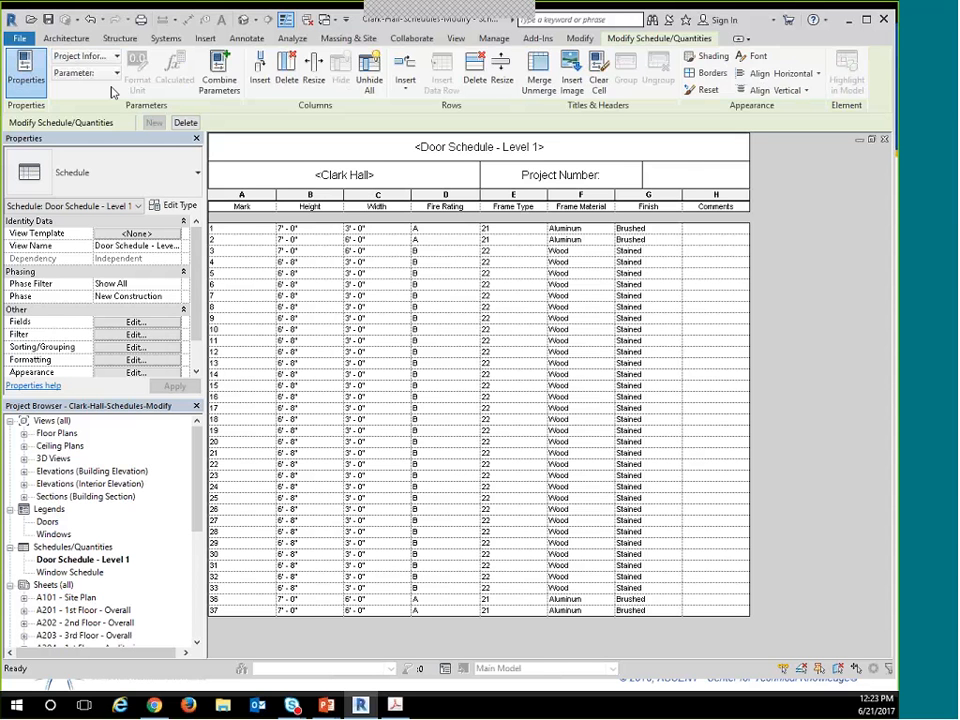
click(116, 73)
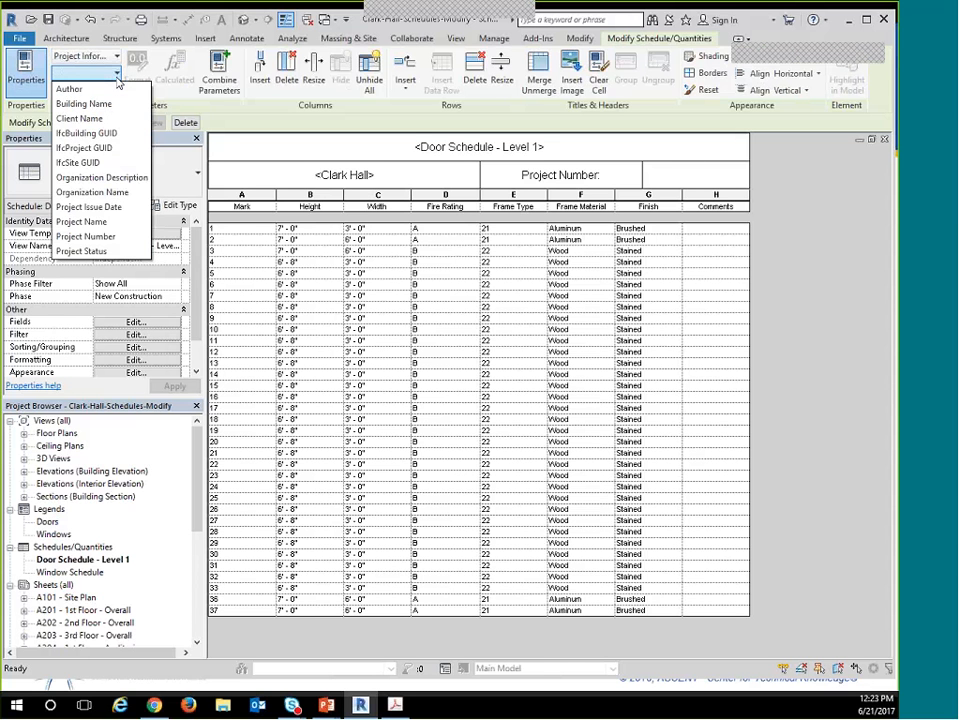
click(87, 237)
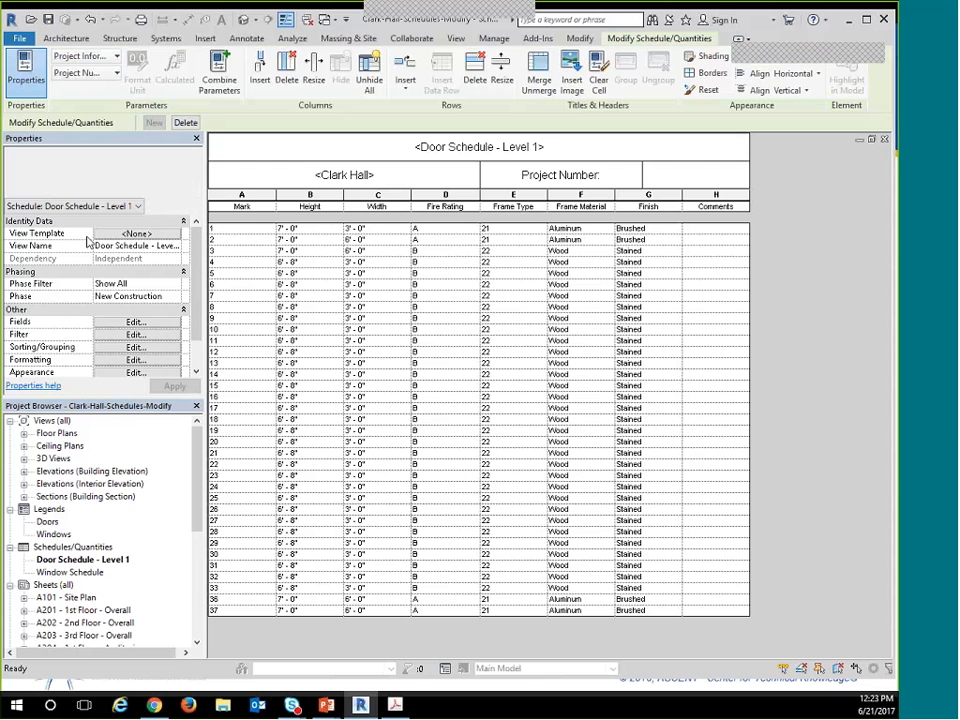
click(858, 252)
click(808, 266)
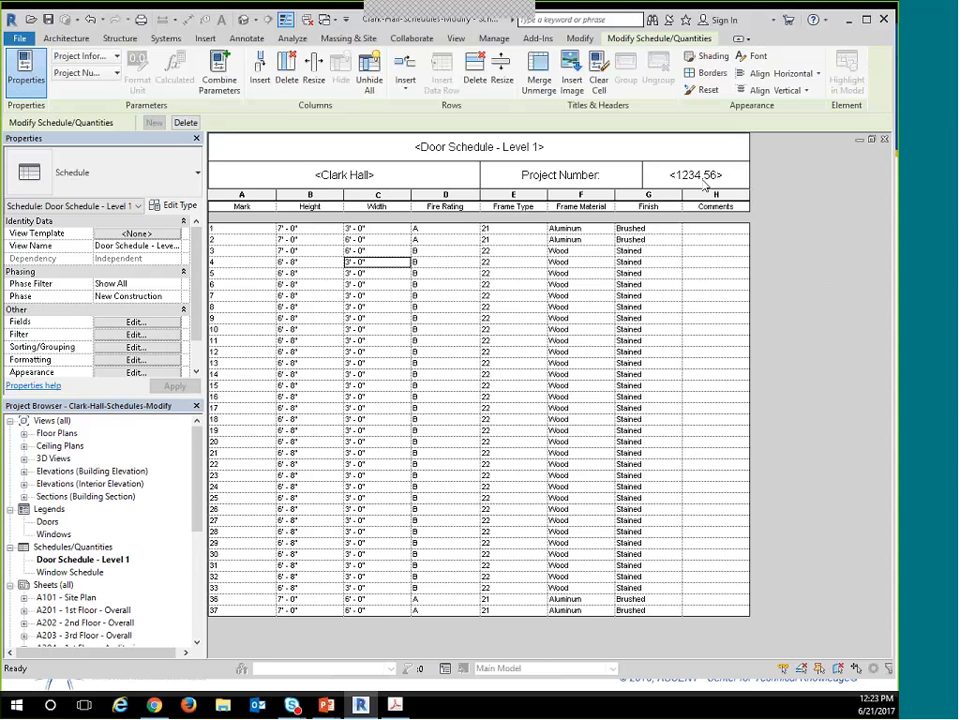
Change the project name in the Project Information settings to "Clark Hall Performing Arts Center".
click(495, 42)
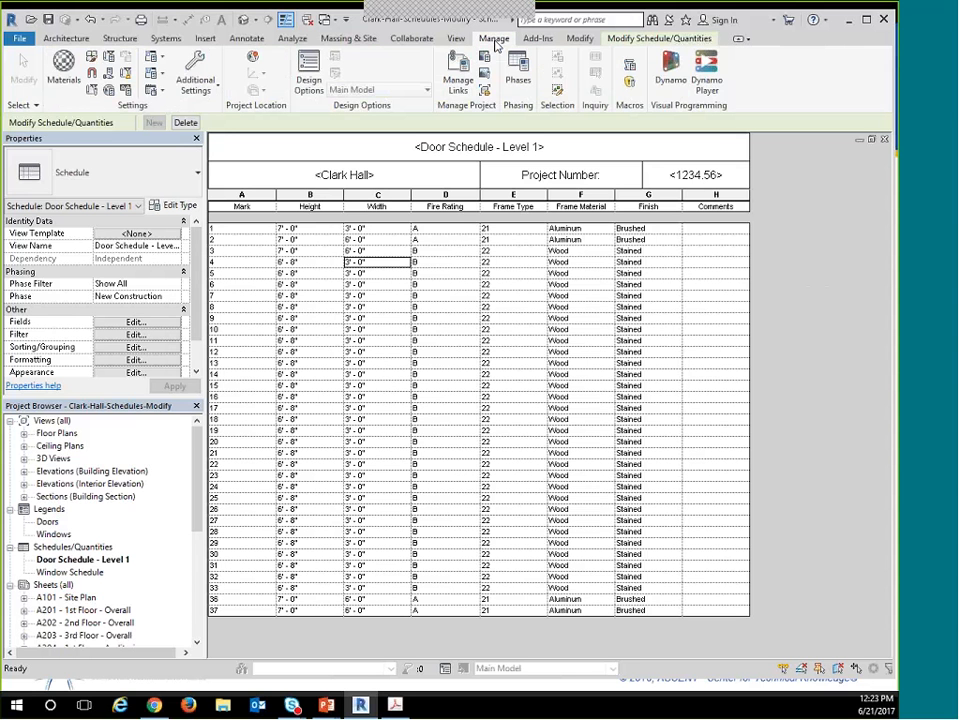
click(91, 93)
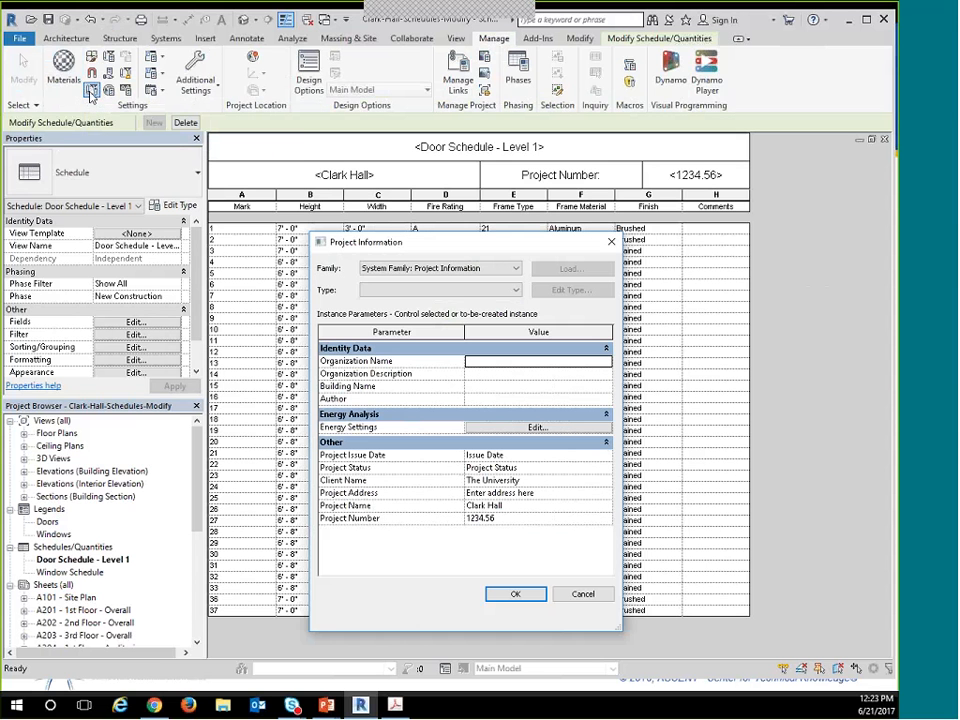
click(515, 508)
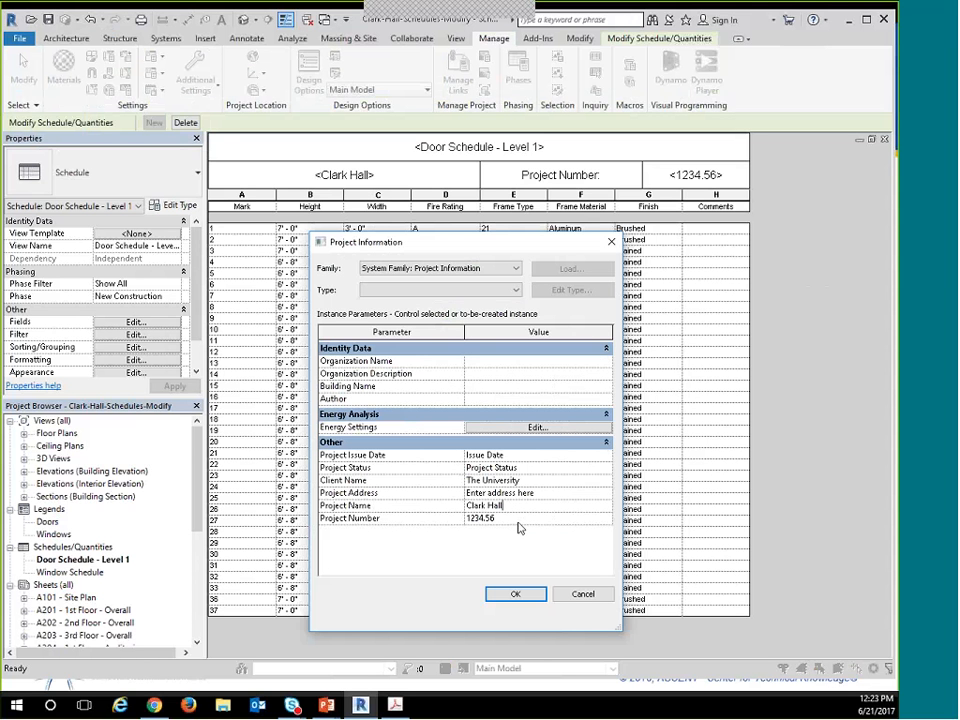
text(Performing Art)
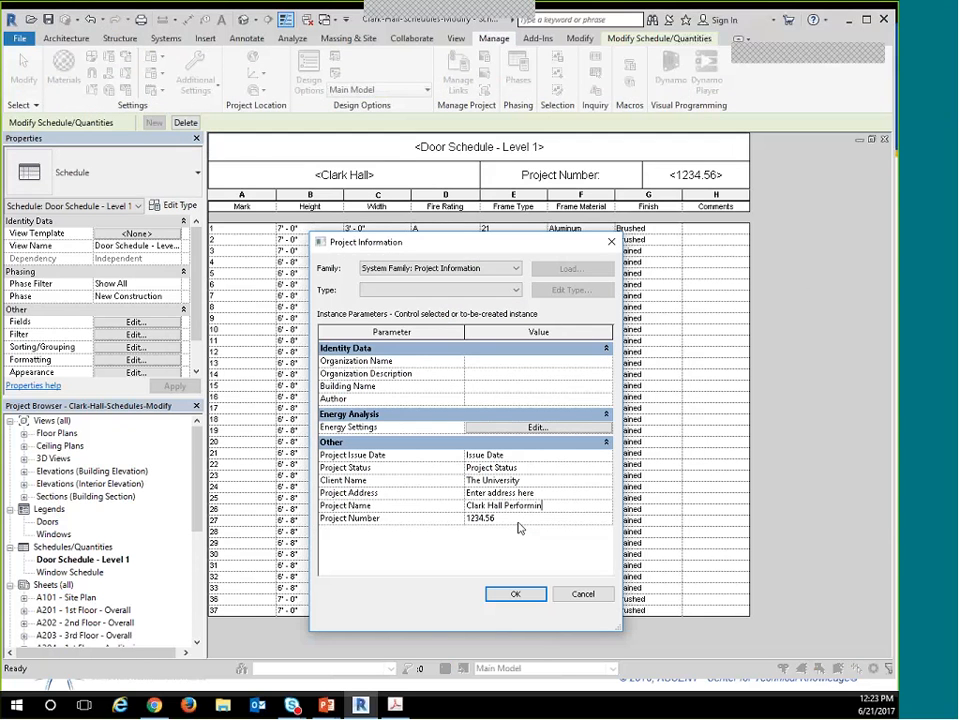
text(s Cer)
click(520, 594)
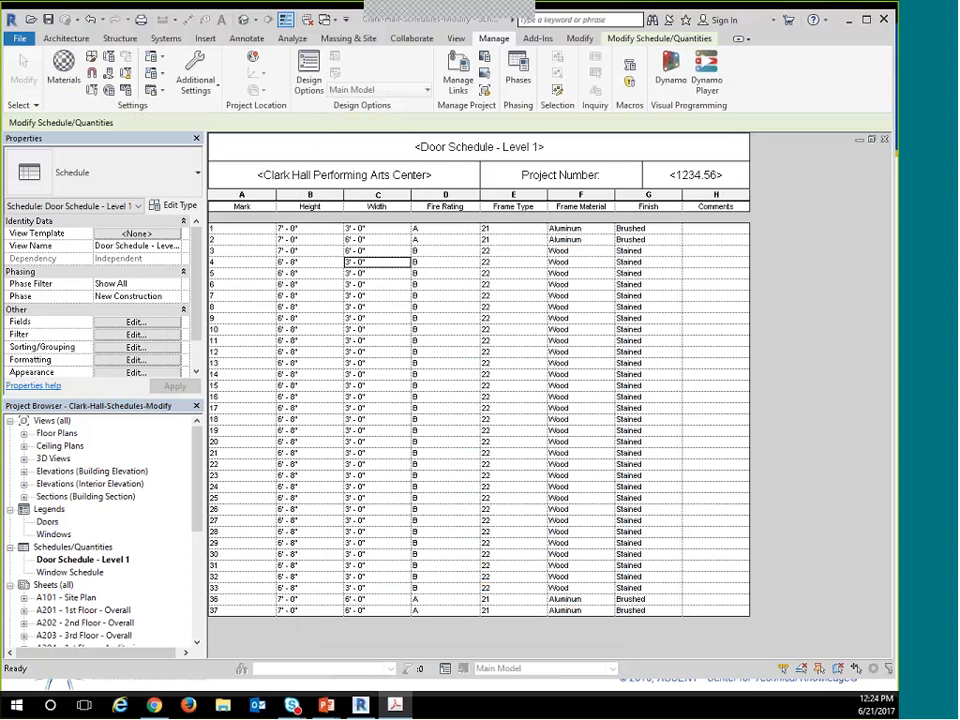
Go through the door schedule's column headers one by one from Mark to Comments.
click(245, 207)
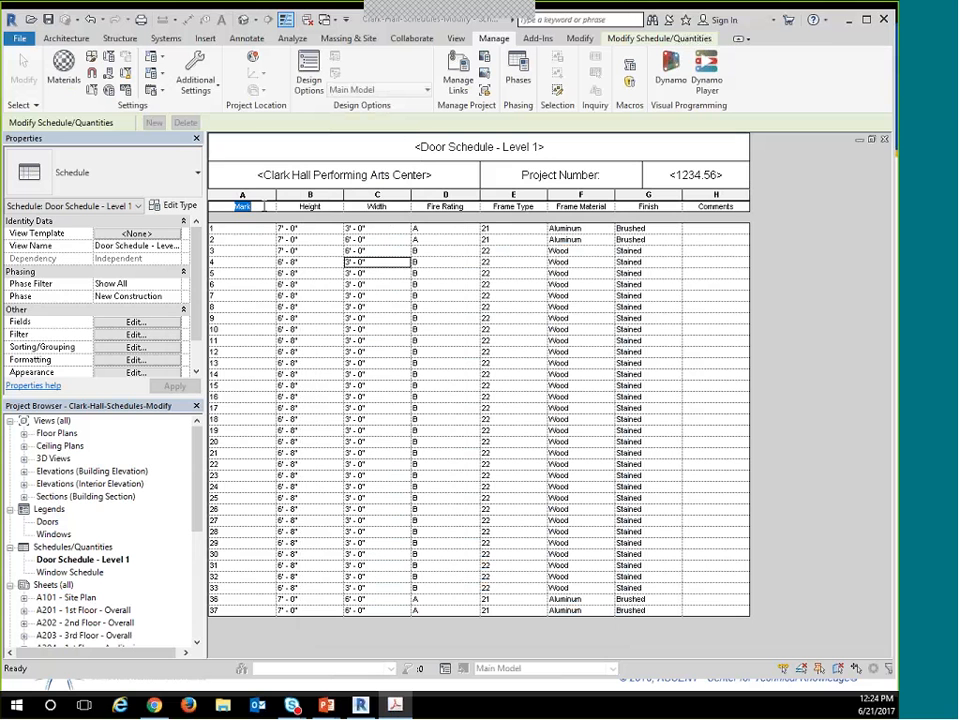
key(Tab)
key(Tab)
key(Tab)
key(Tab)
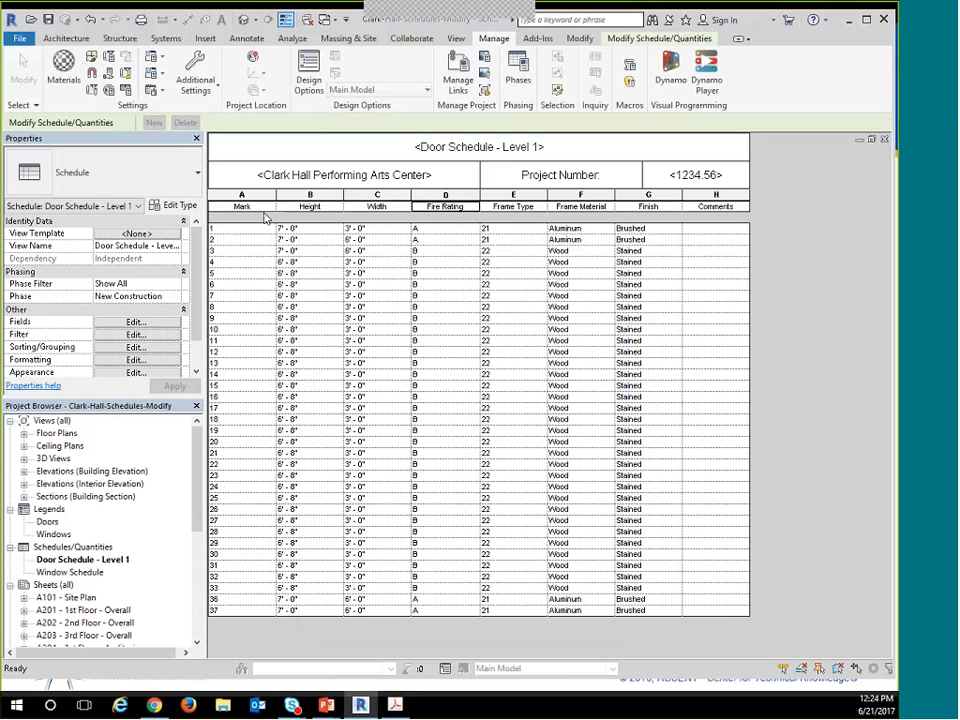
key(Tab)
key(Tab)
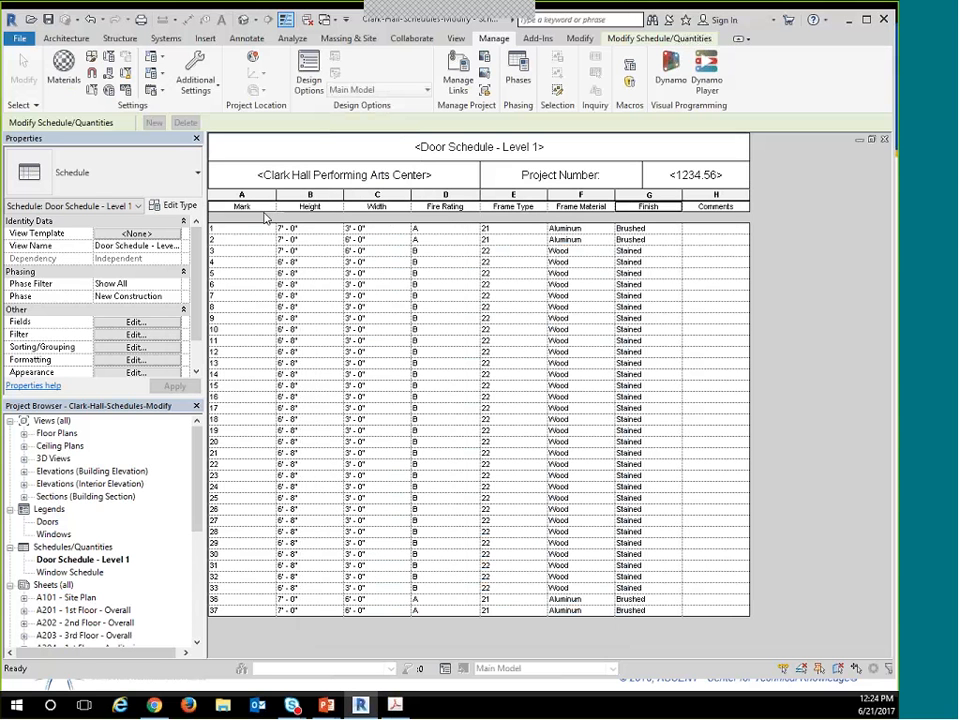
key(Tab)
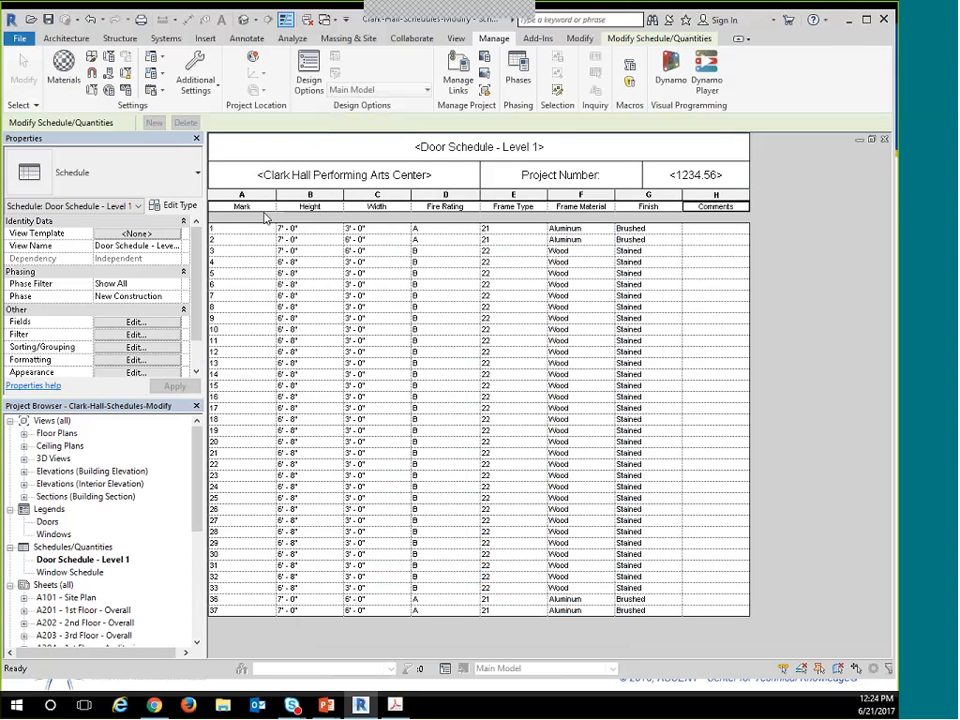
Group the Height and Width column headers under a shared heading.
click(374, 207)
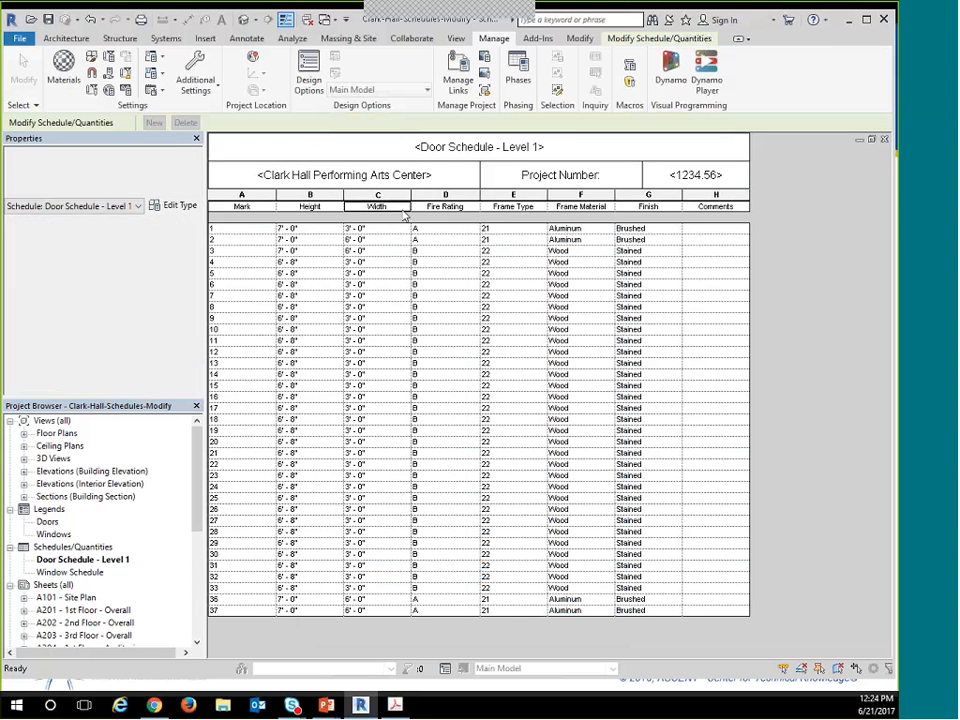
drag(372, 213, 322, 211)
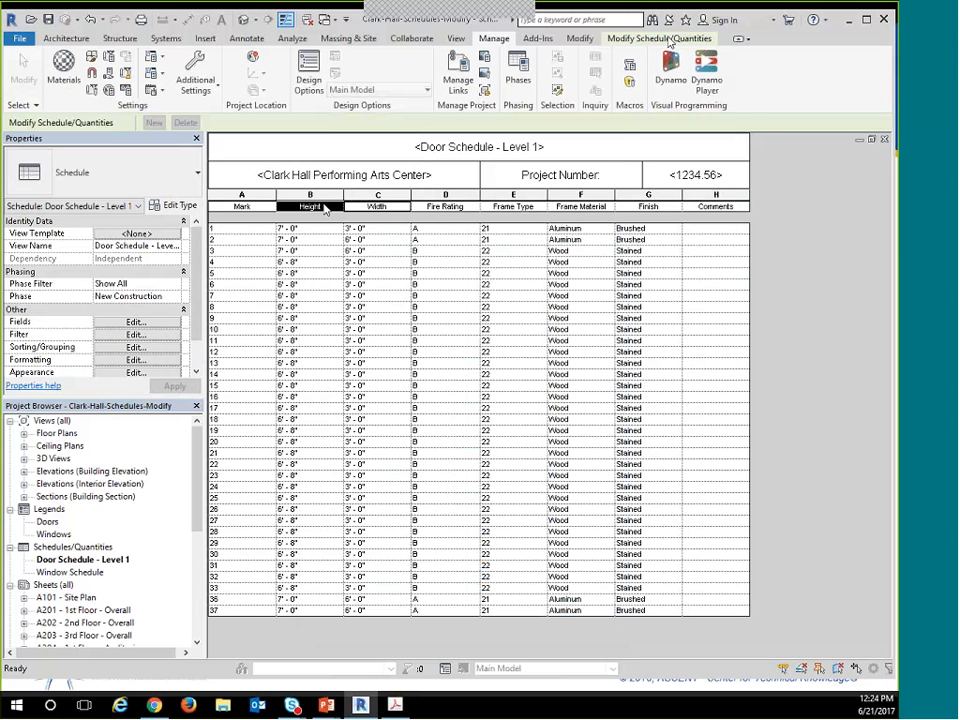
click(632, 38)
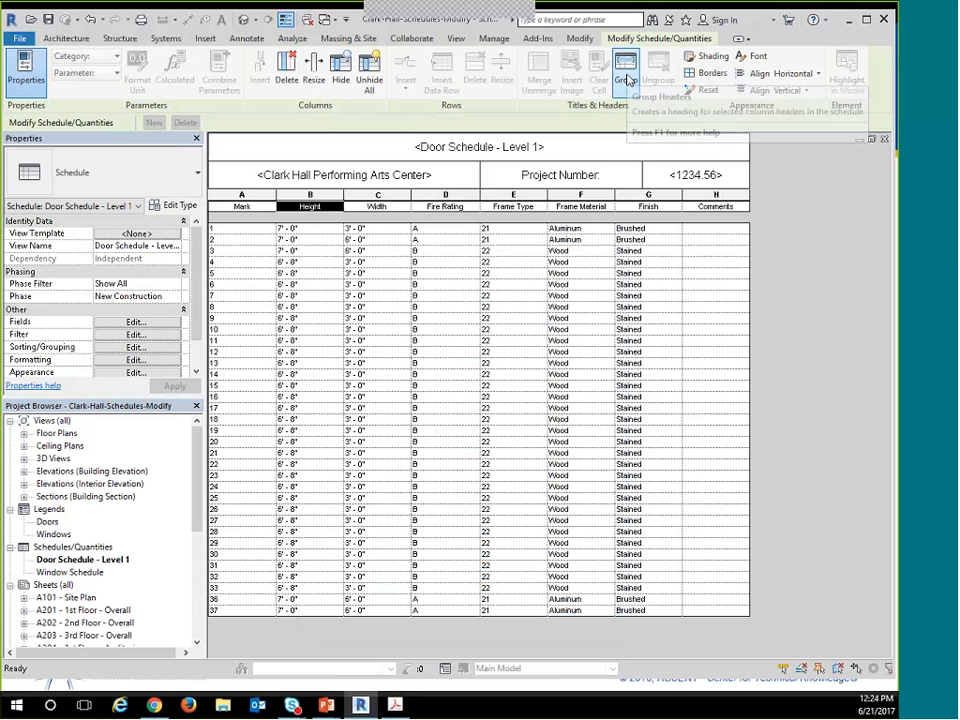
click(626, 78)
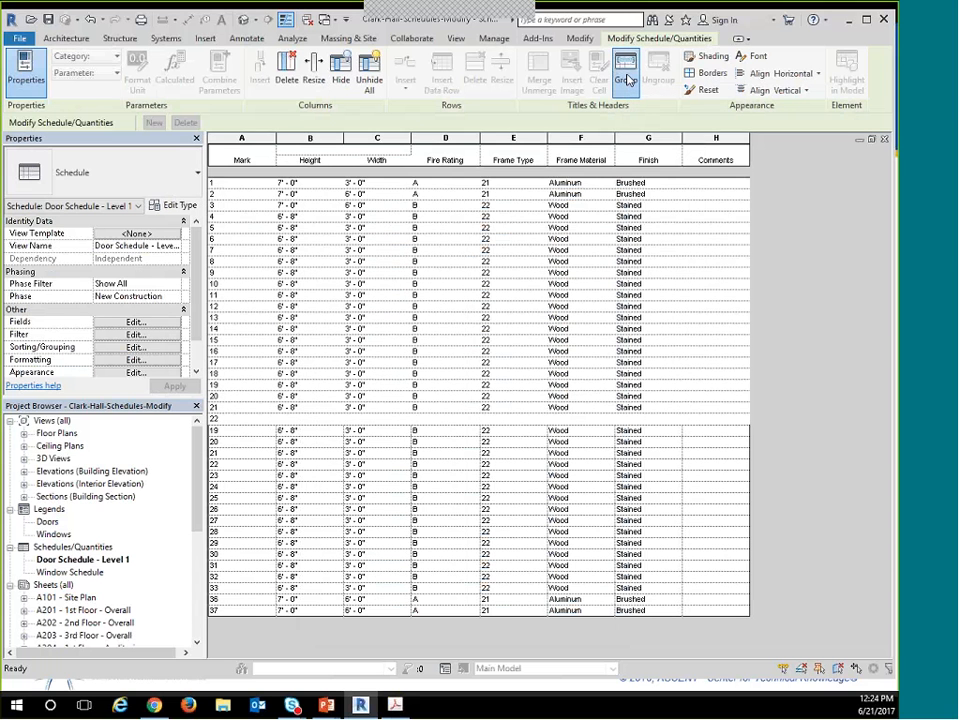
Enter "Door Size" as the heading above the Height and Width columns.
click(352, 217)
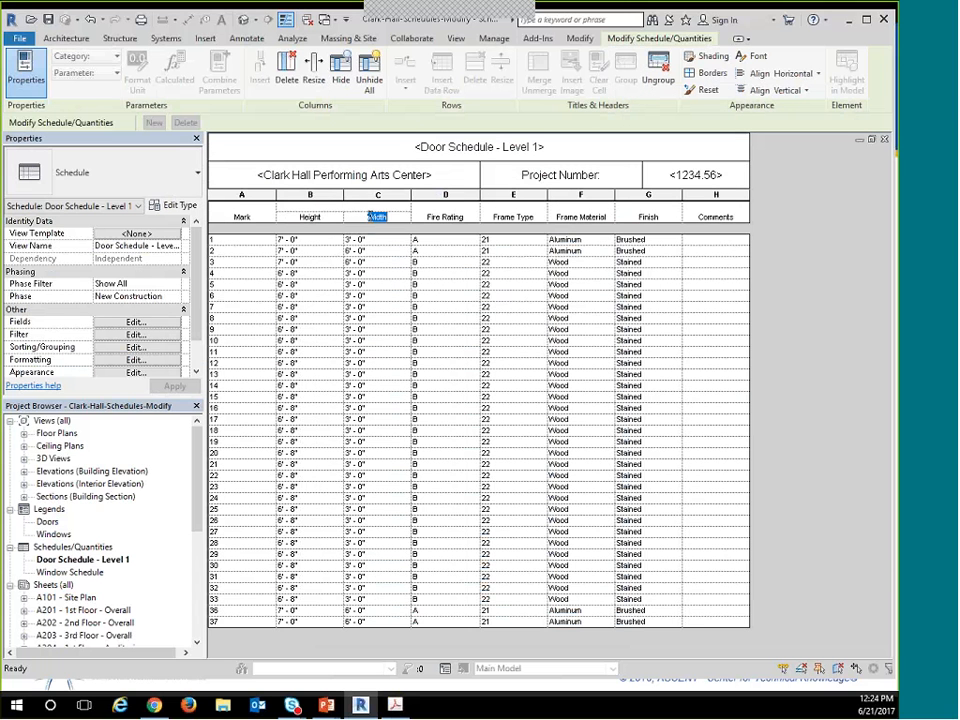
key(shift+Tab)
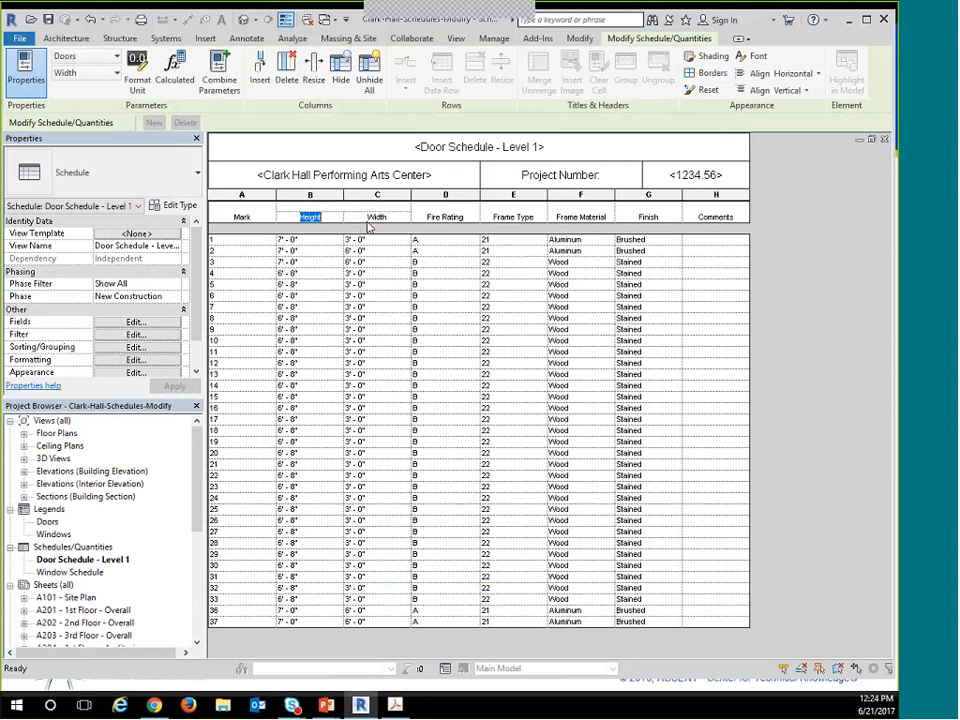
click(346, 210)
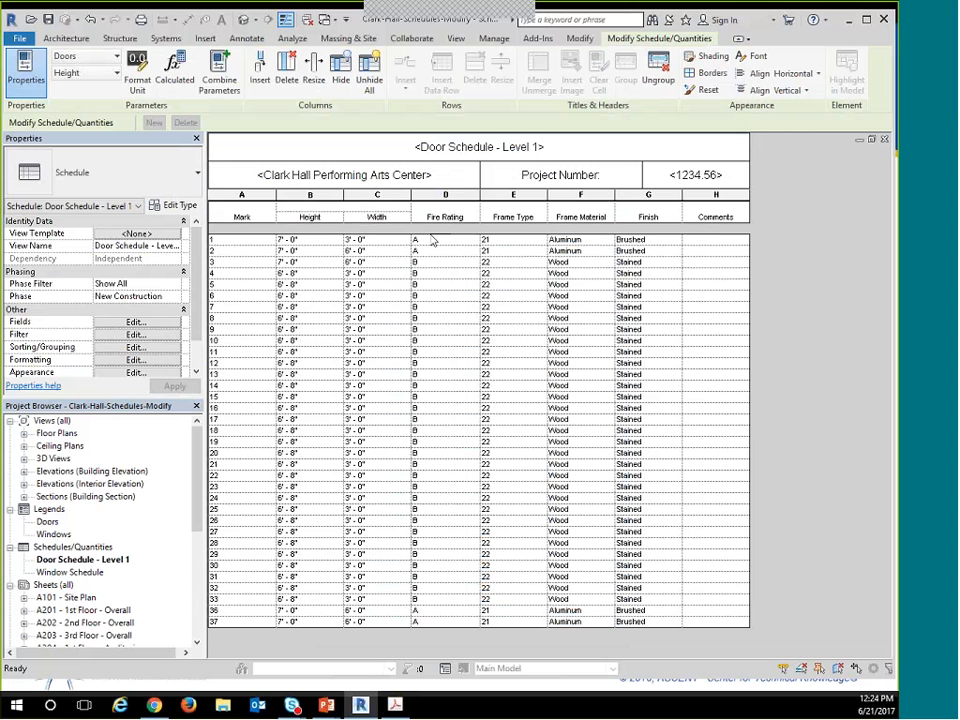
text(Door Size)
key(Return)
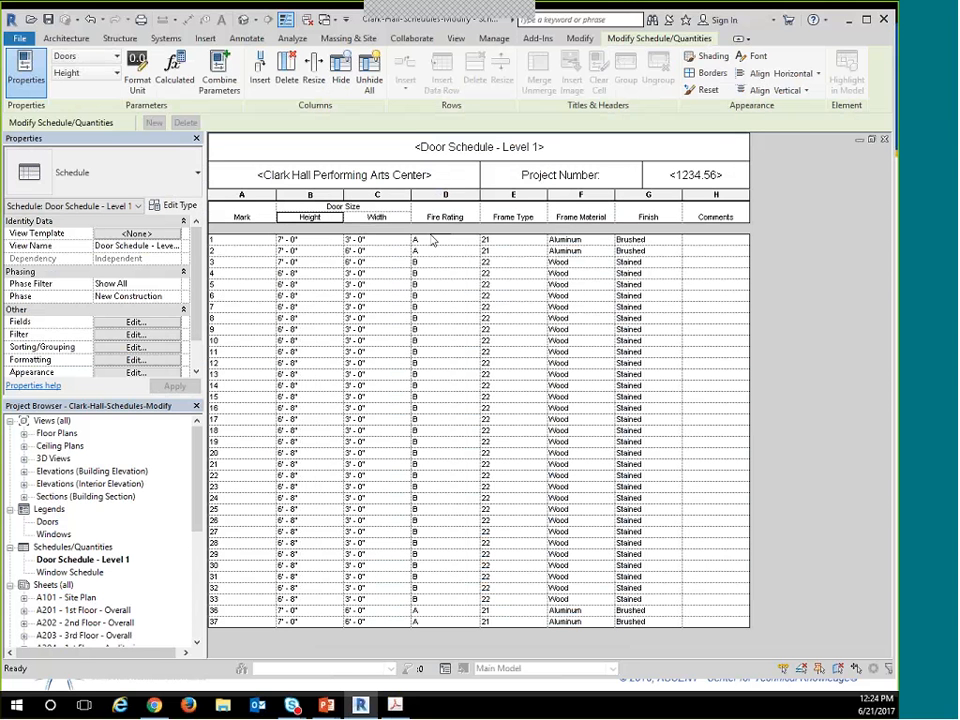
Group the Frame Type, Frame Material and Finish column headers under a shared heading.
click(629, 251)
click(672, 215)
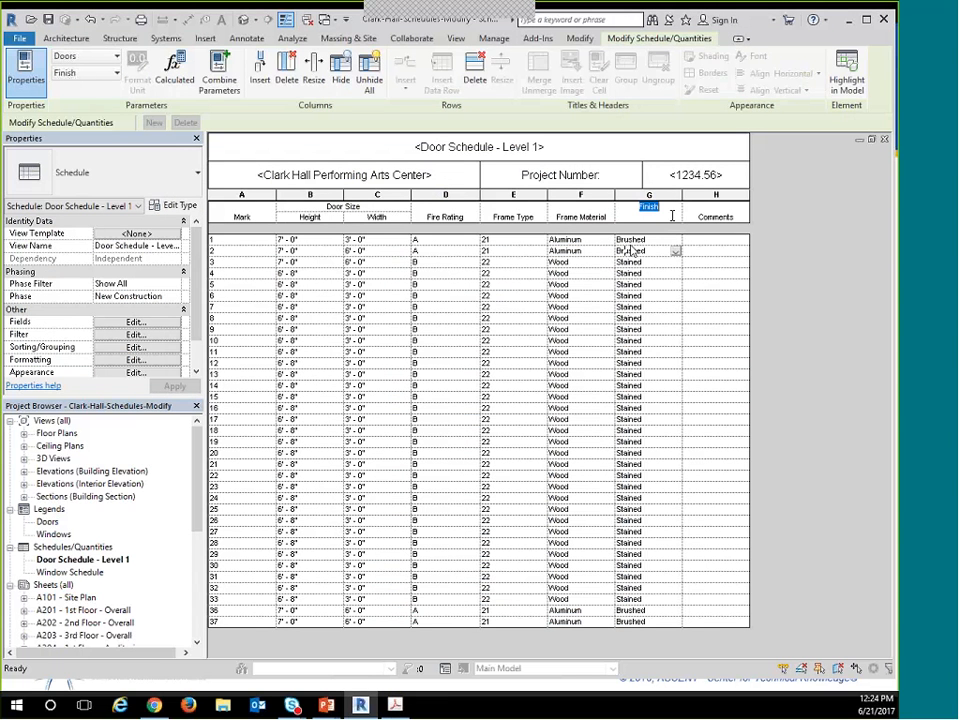
click(527, 214)
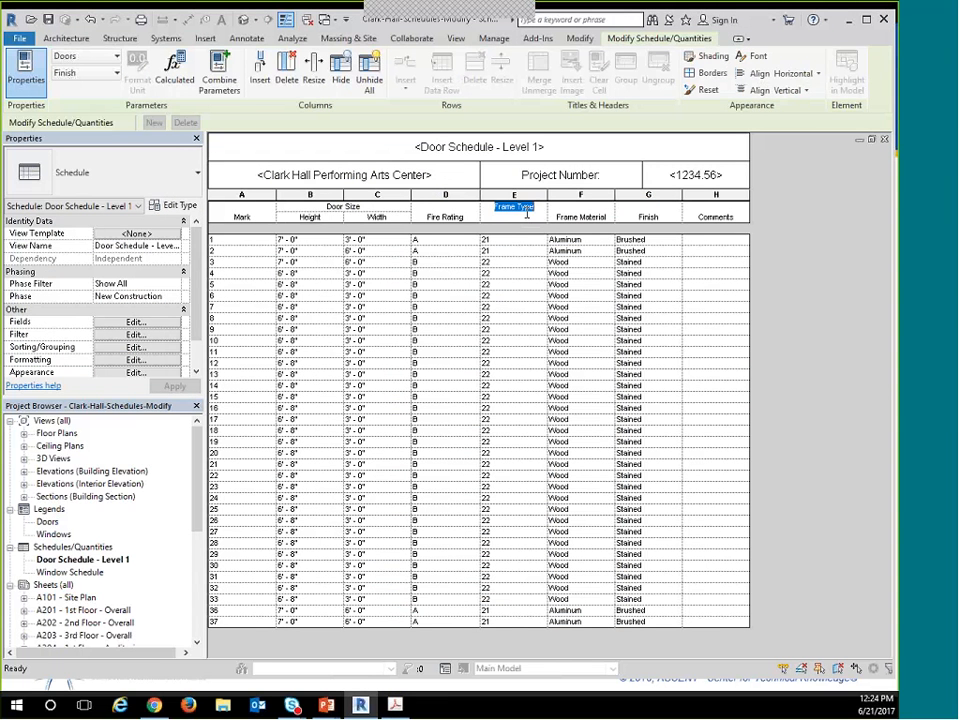
drag(520, 216, 648, 225)
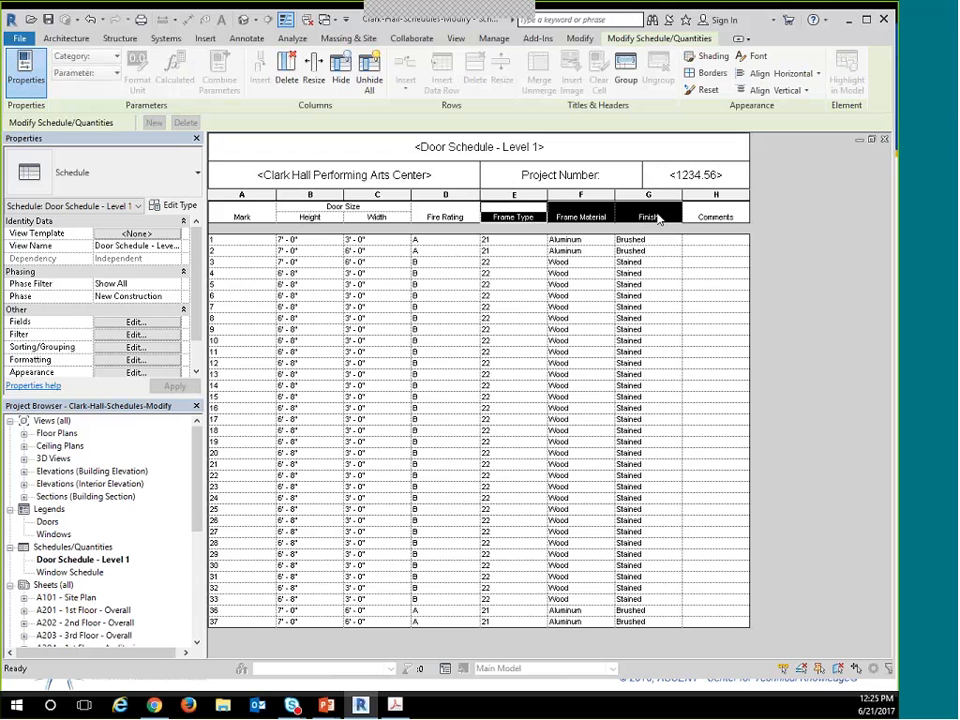
click(624, 80)
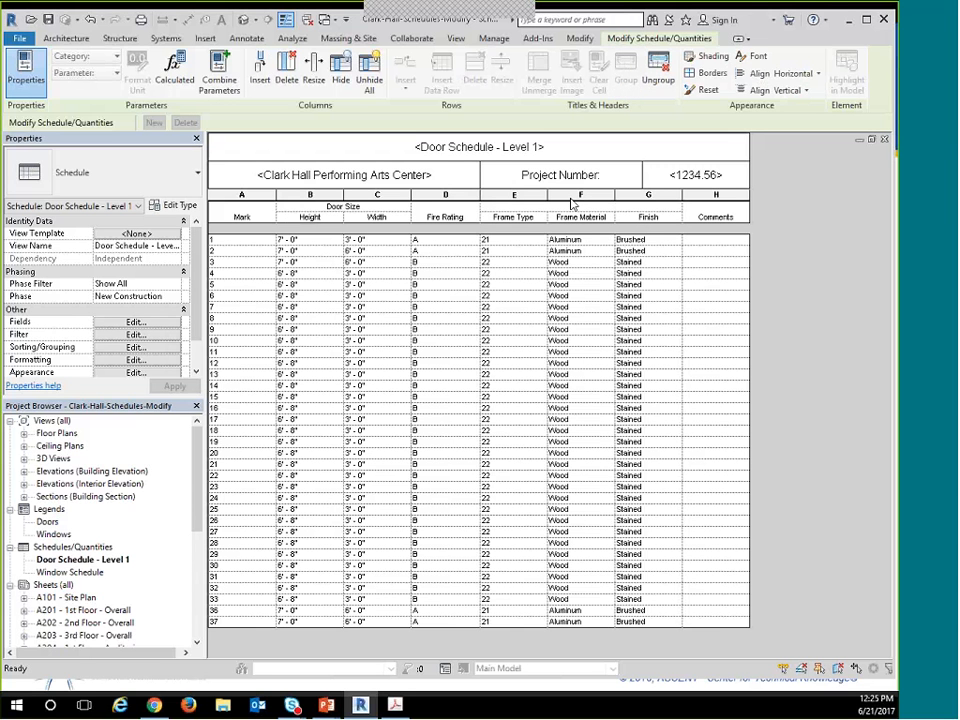
Enter "Frame Information" as the heading above the Frame Type, Frame Material and Finish columns.
click(573, 205)
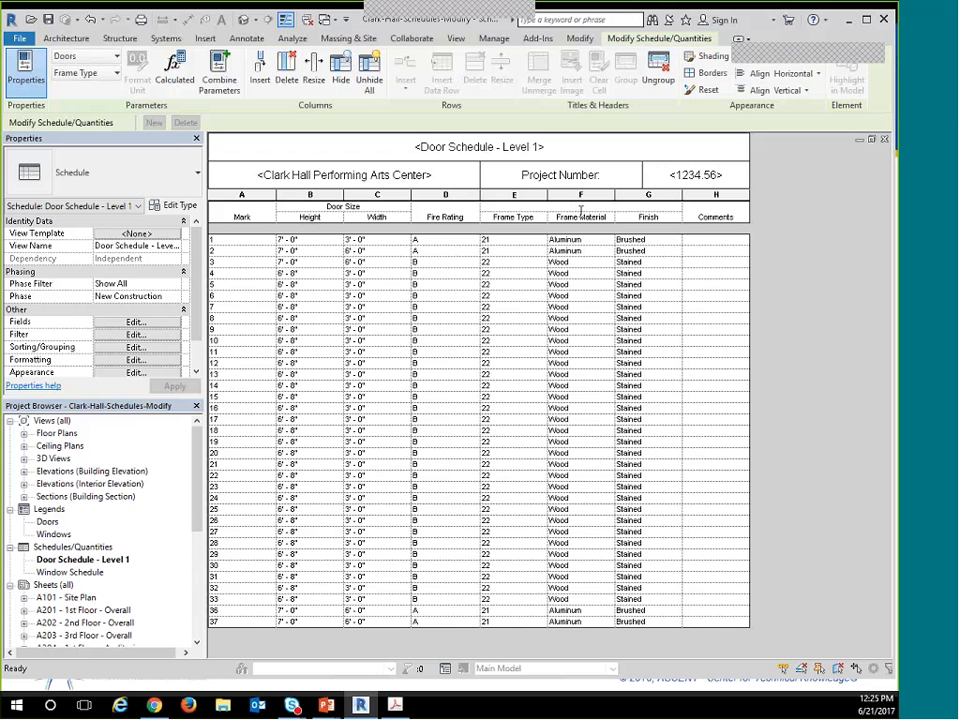
text(Frame)
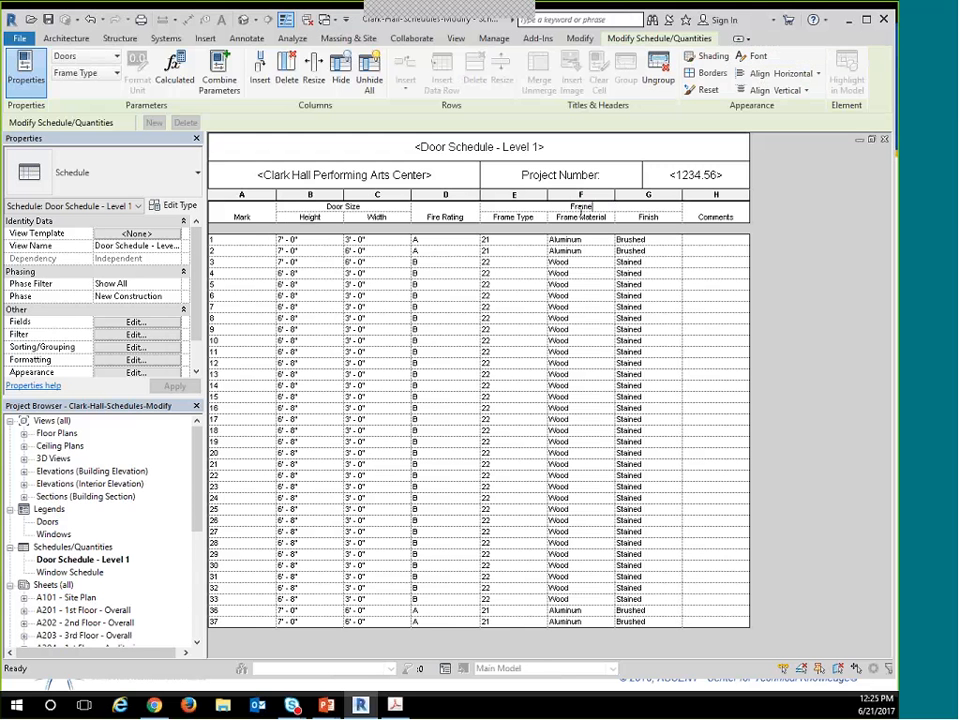
text( Information)
click(513, 217)
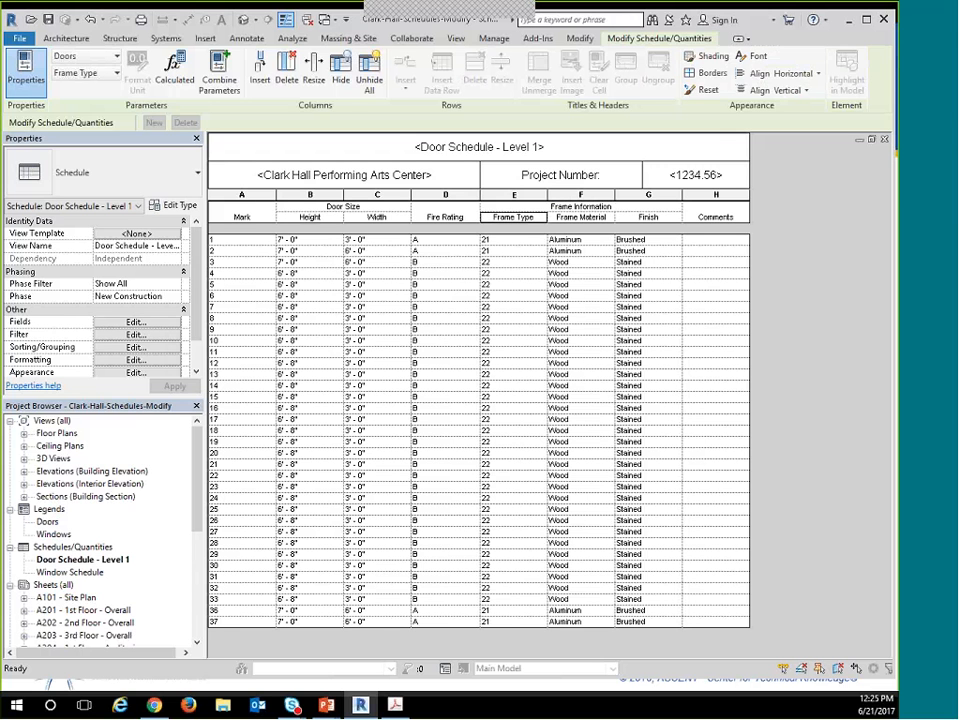
Check the door schedule's grouped headers on the Schedules sheet and return to the Door Schedule - Level 1 view.
key(ctrl+Tab)
key(ctrl+Tab)
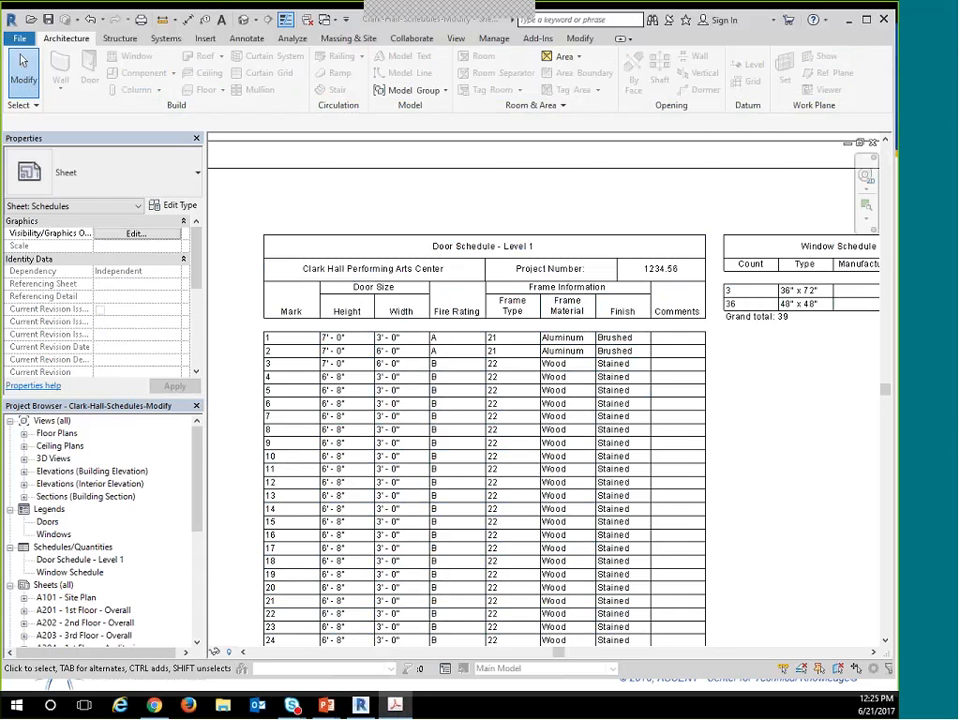
double_click(82, 560)
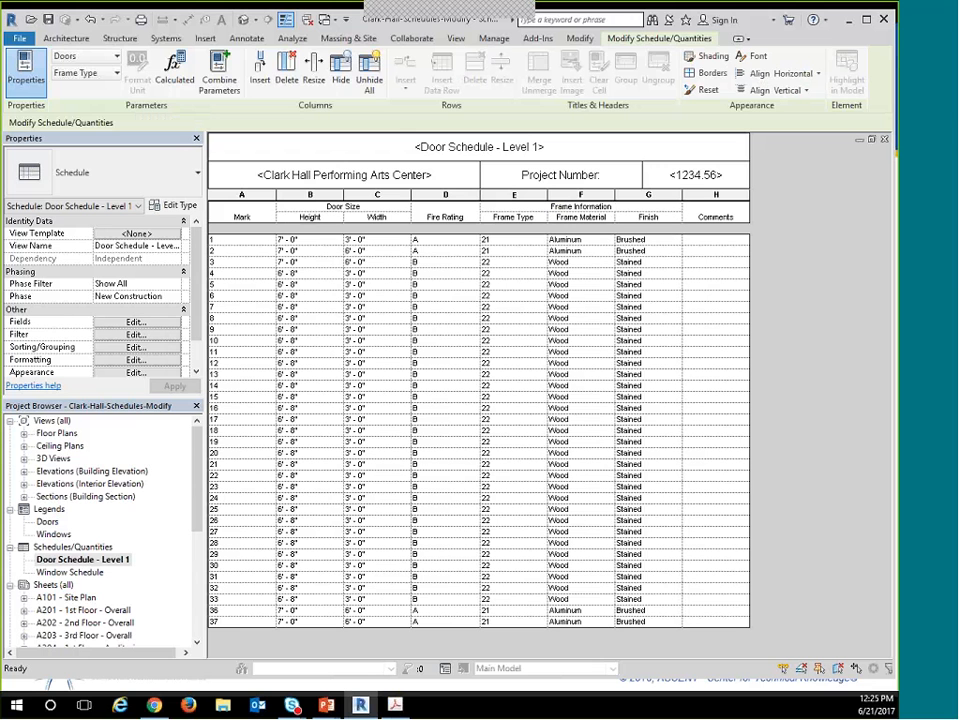
Set the font of the schedule's title row to bold at a size of 1/4".
click(400, 150)
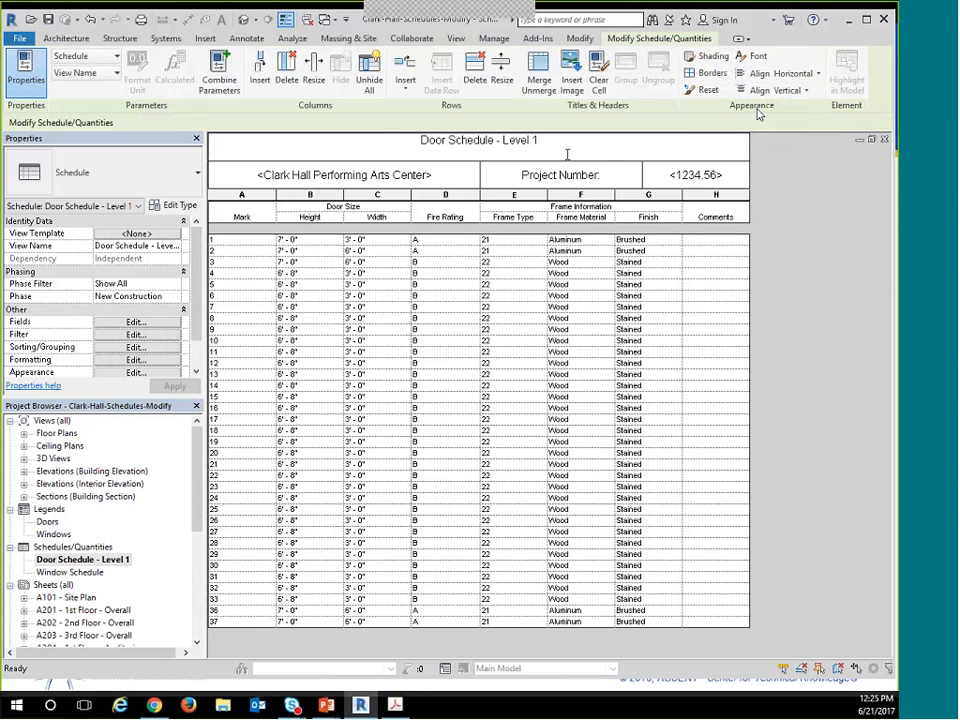
drag(567, 154, 383, 143)
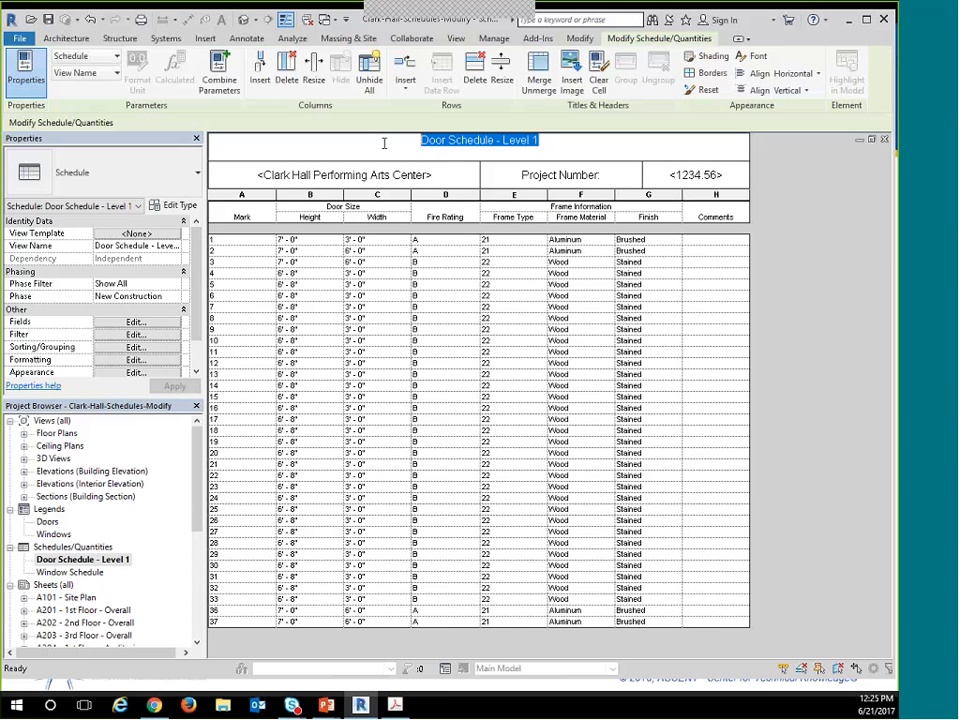
click(756, 58)
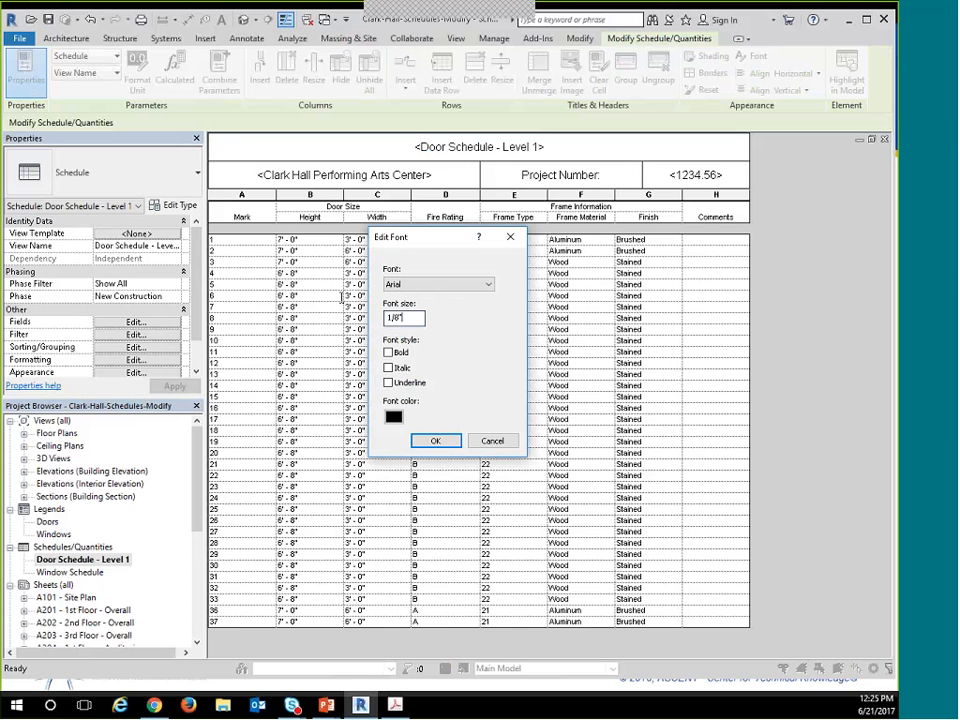
key(BackSpace)
key(BackSpace)
key(BackSpace)
text(/4")
click(435, 441)
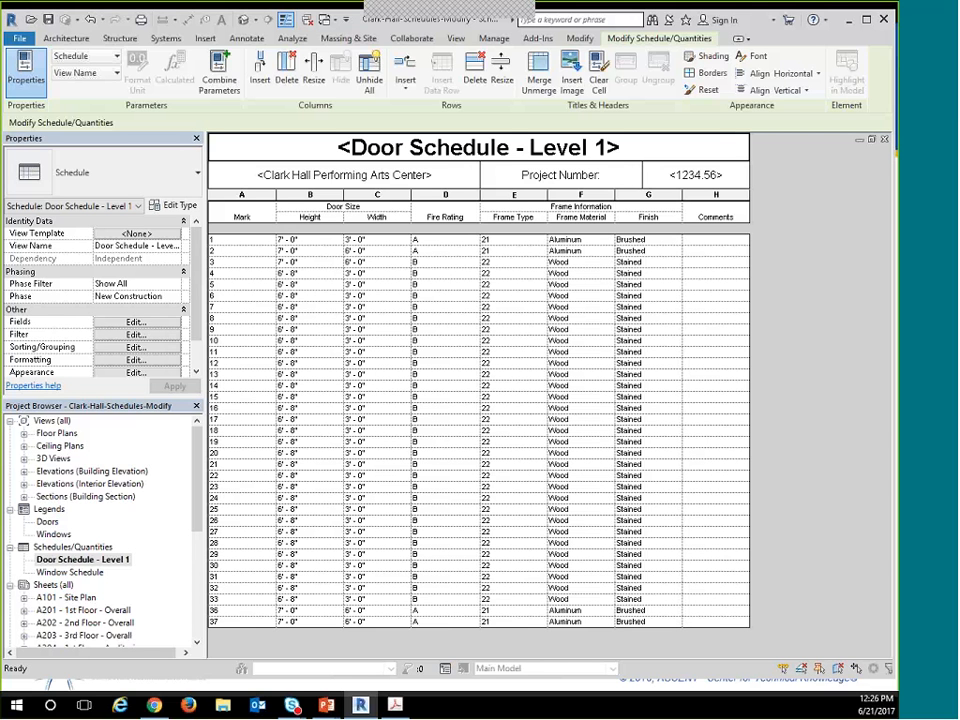
Make the project name in the header row below the title bold.
click(437, 168)
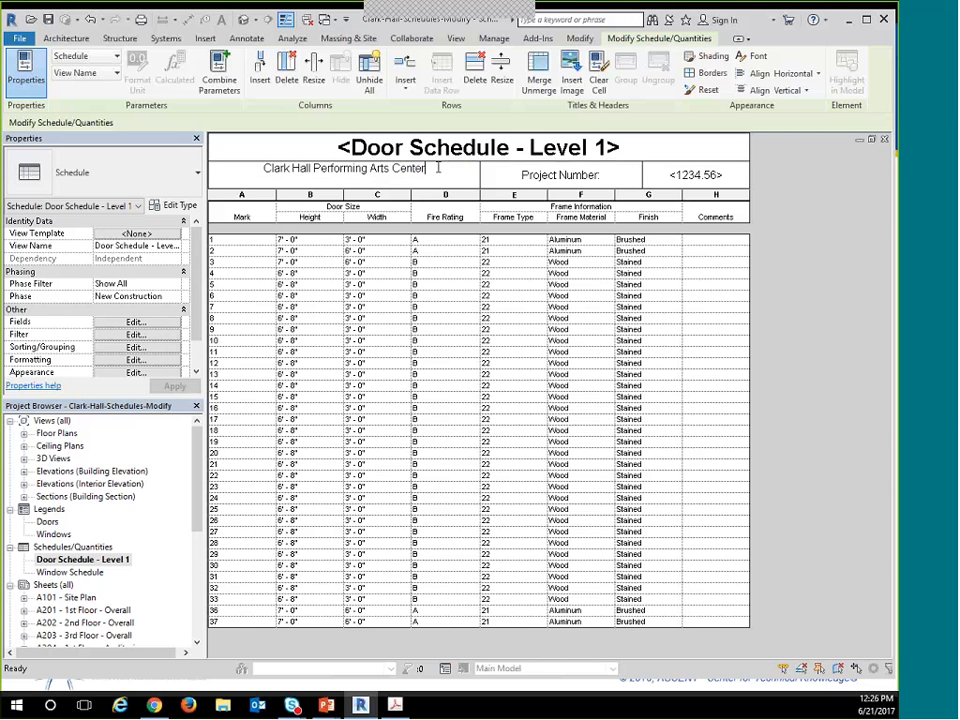
drag(437, 168, 263, 168)
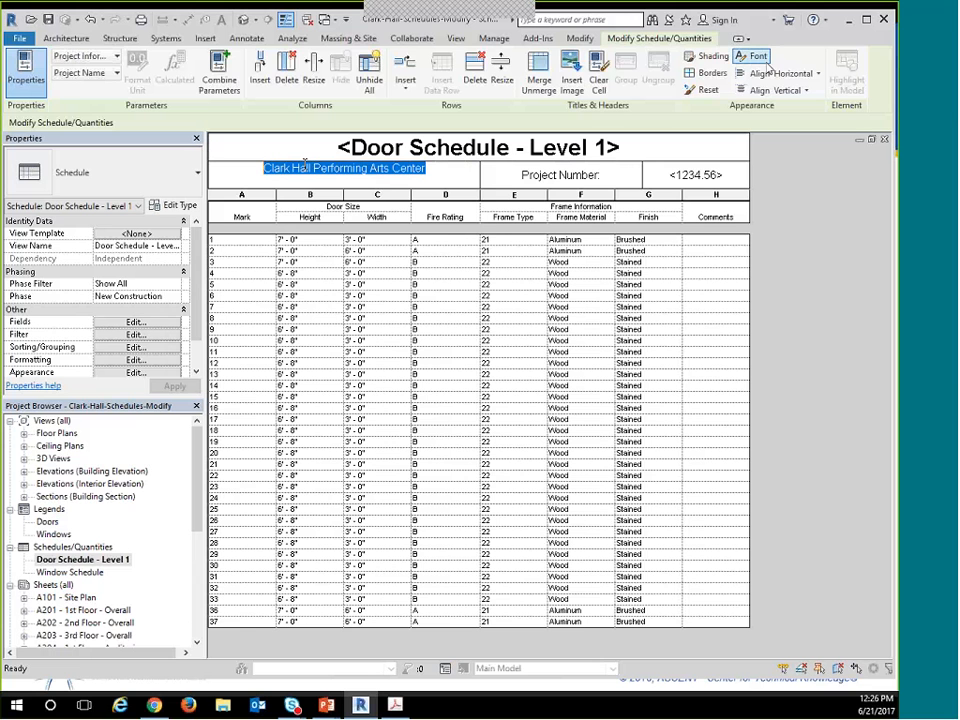
click(760, 57)
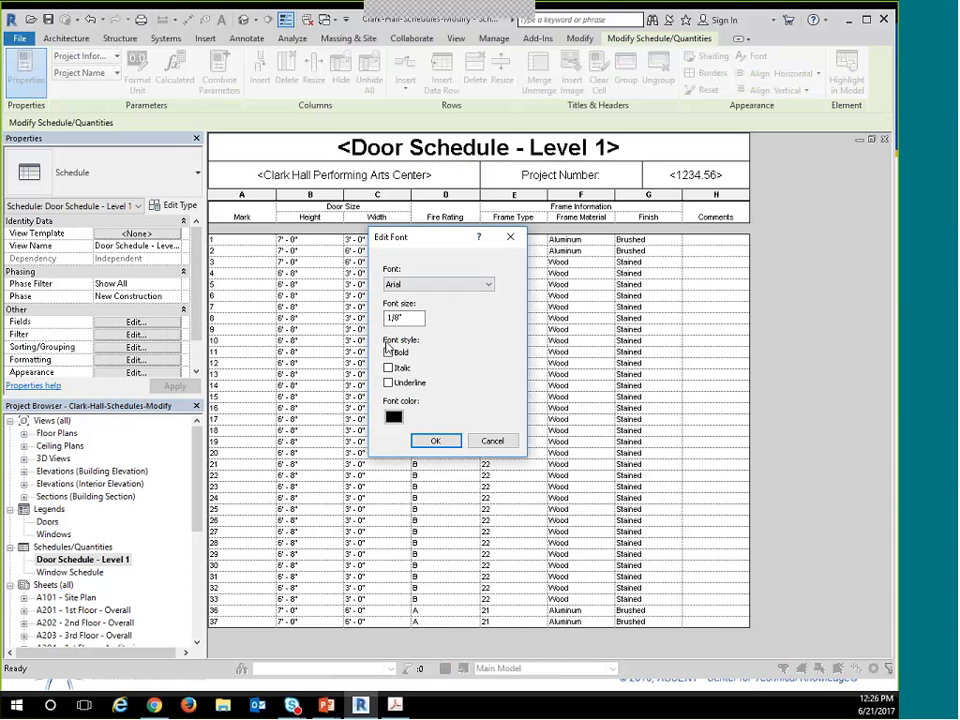
click(446, 441)
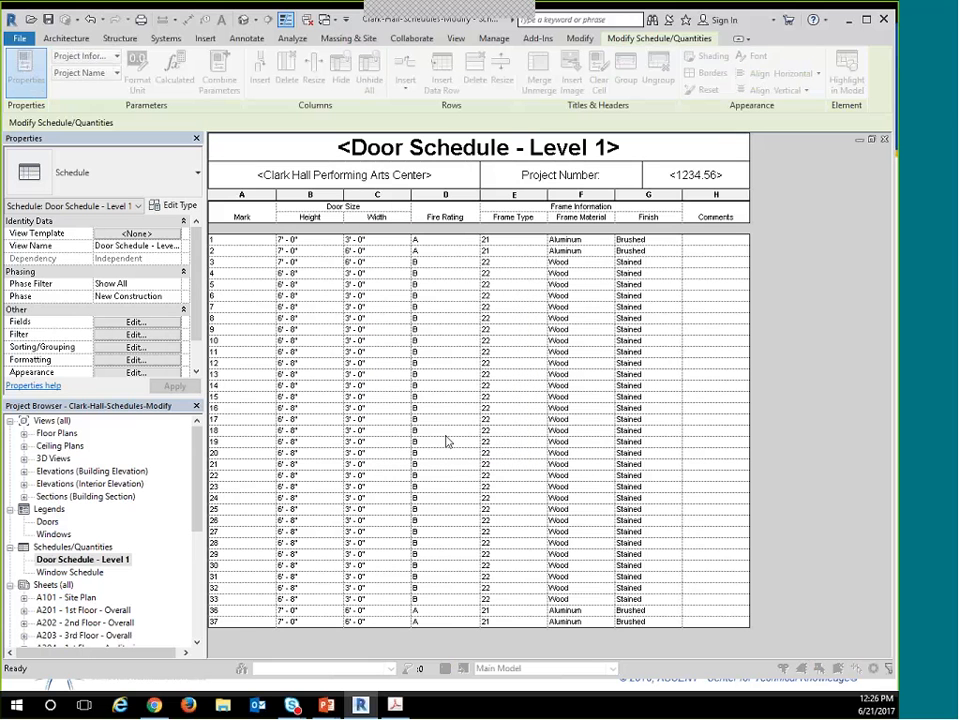
Make both the "Project Number:" label and the project number value beside it bold.
click(560, 175)
click(756, 57)
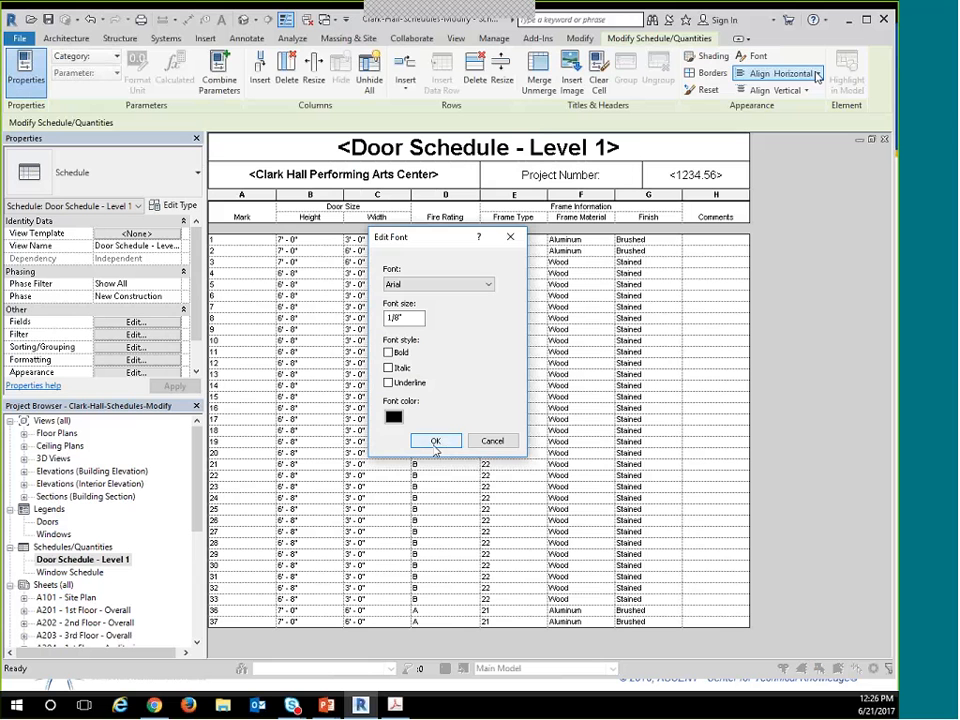
click(435, 443)
click(695, 175)
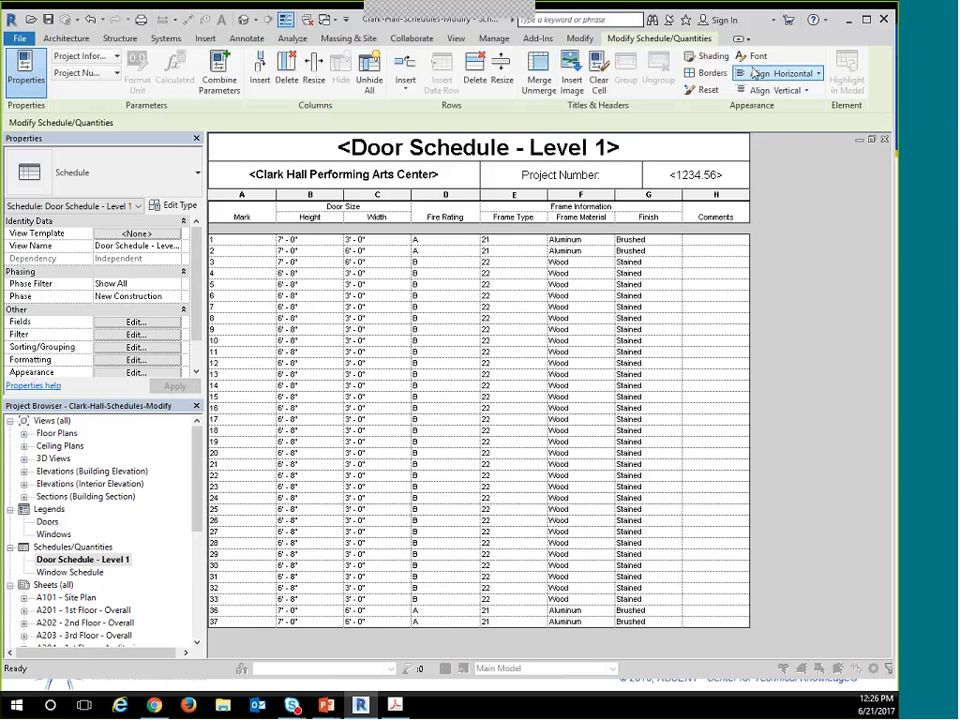
click(754, 57)
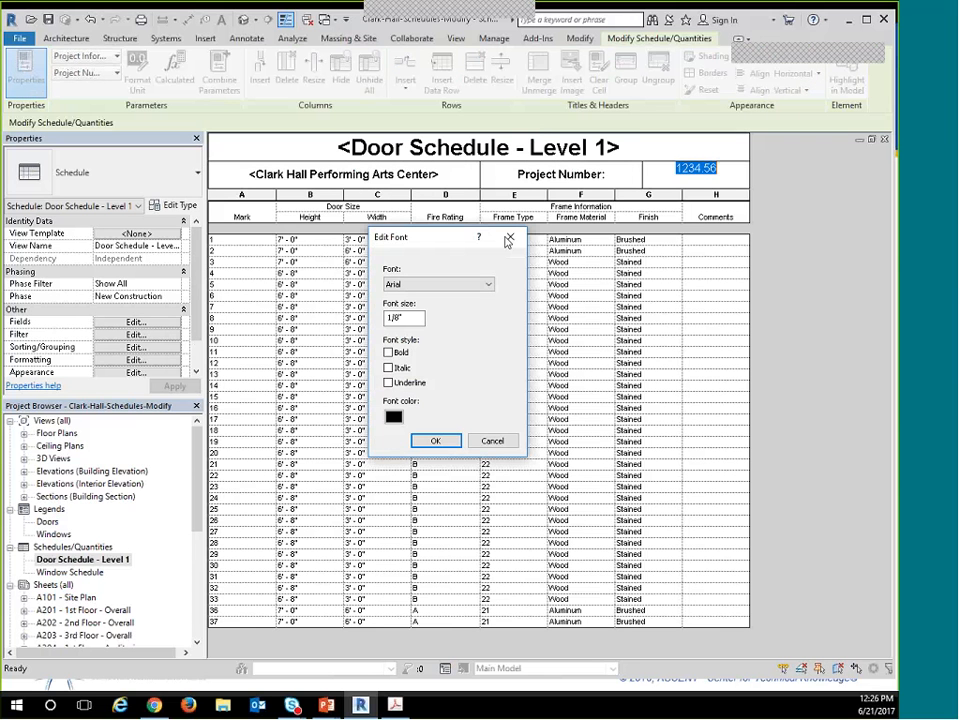
click(437, 441)
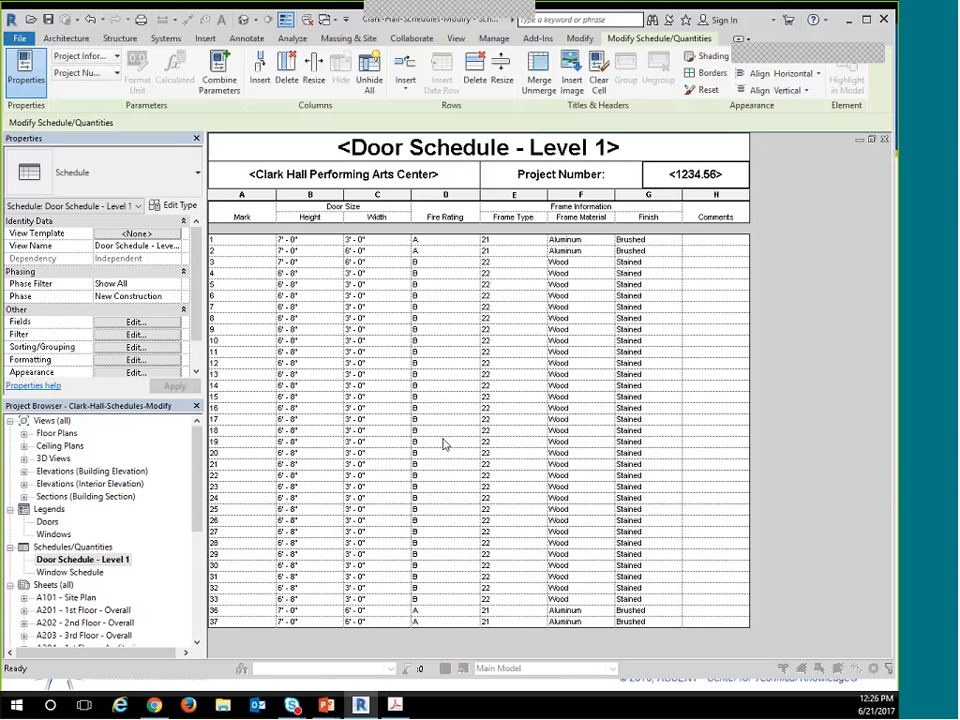
Align the "Project Number:" label horizontally to the right within its header cell.
click(560, 174)
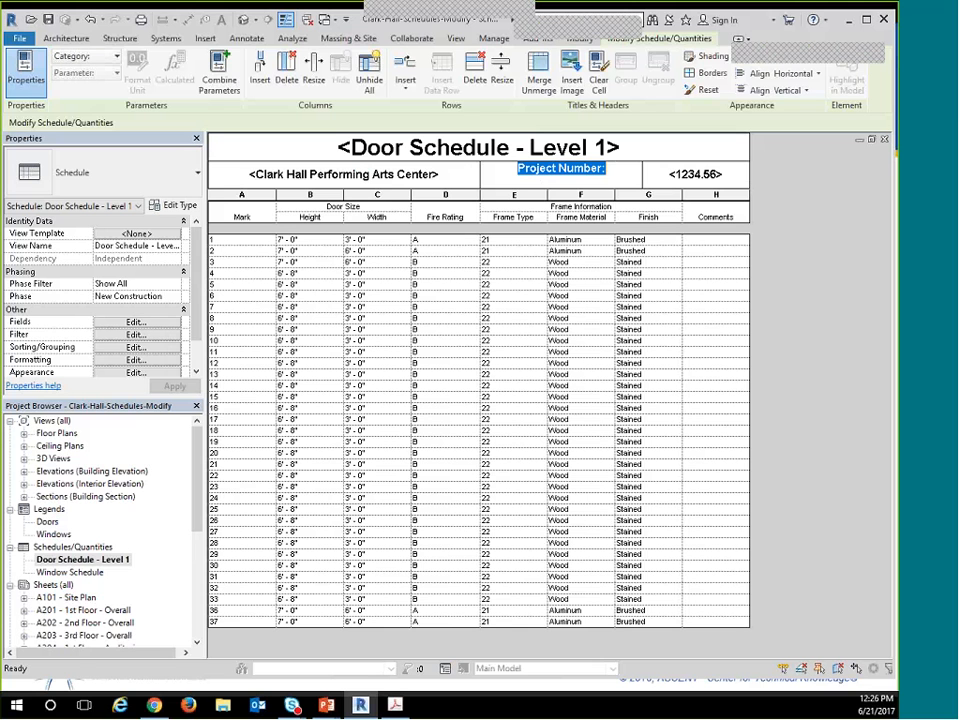
click(632, 178)
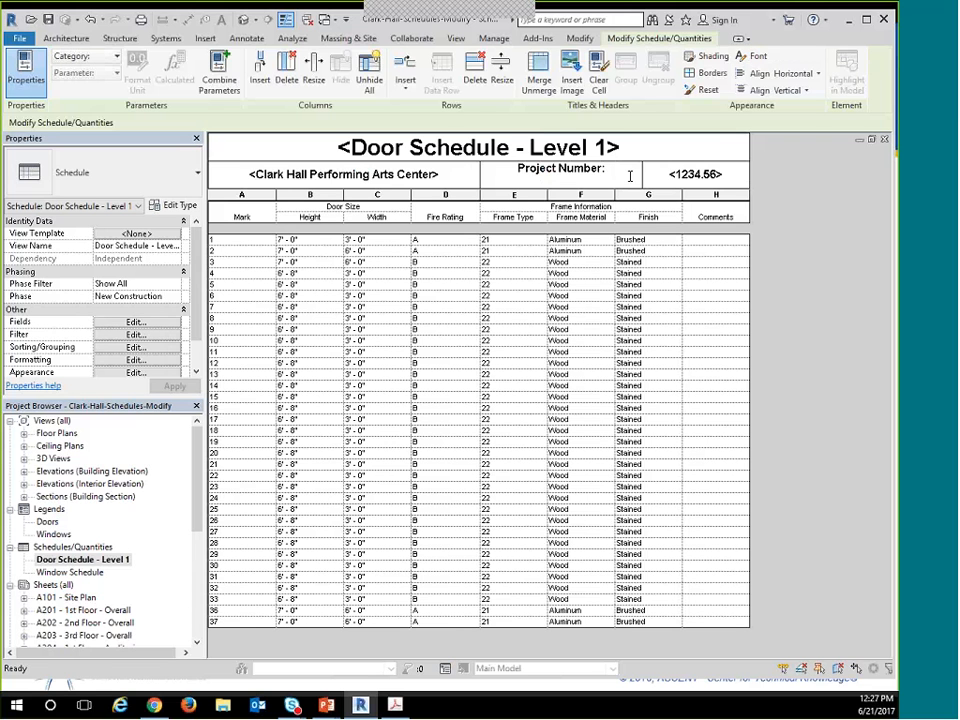
double_click(630, 176)
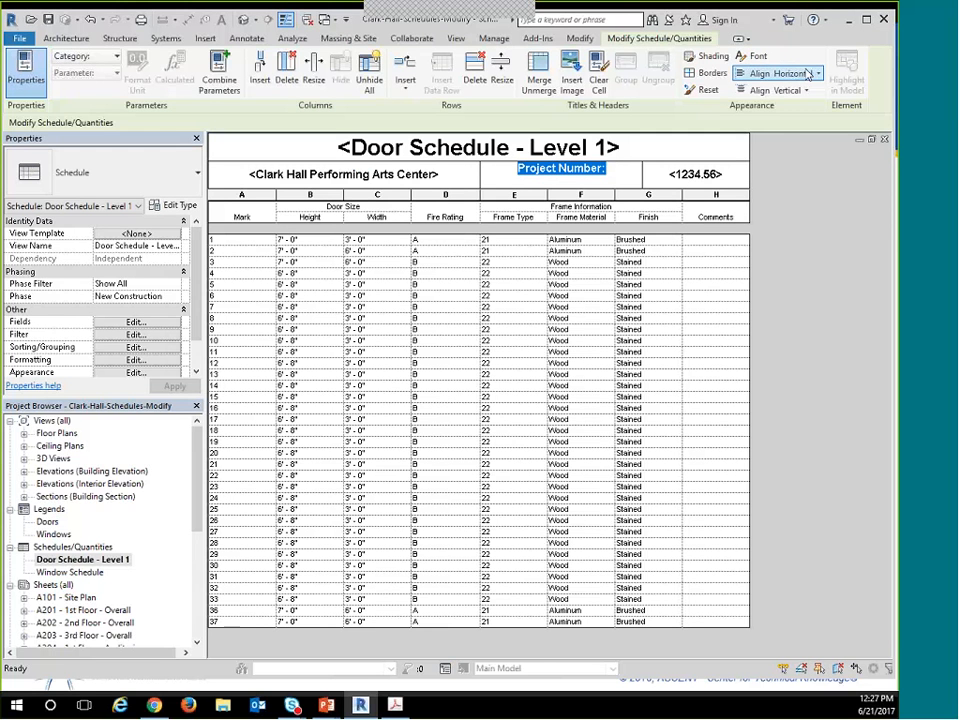
click(818, 74)
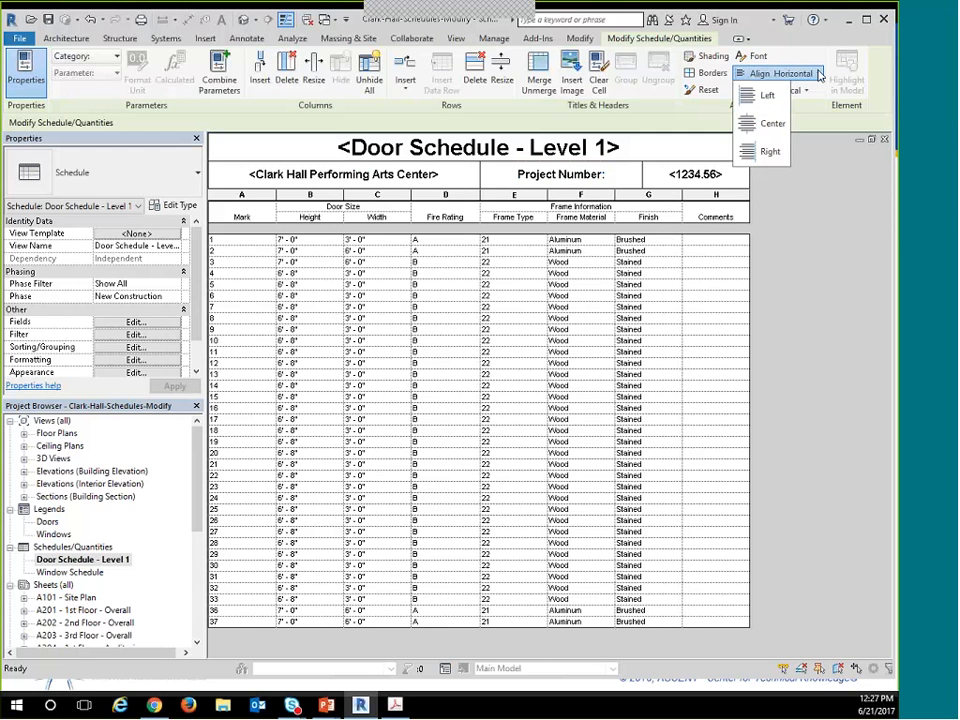
click(766, 152)
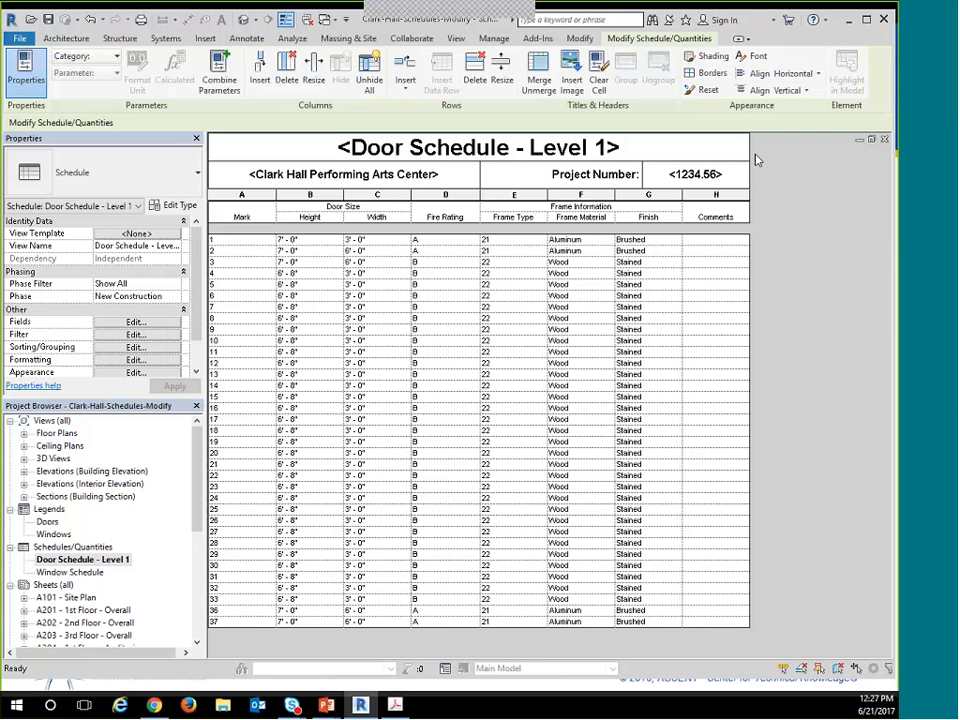
Align the project number value horizontally to the left within its header cell.
click(671, 175)
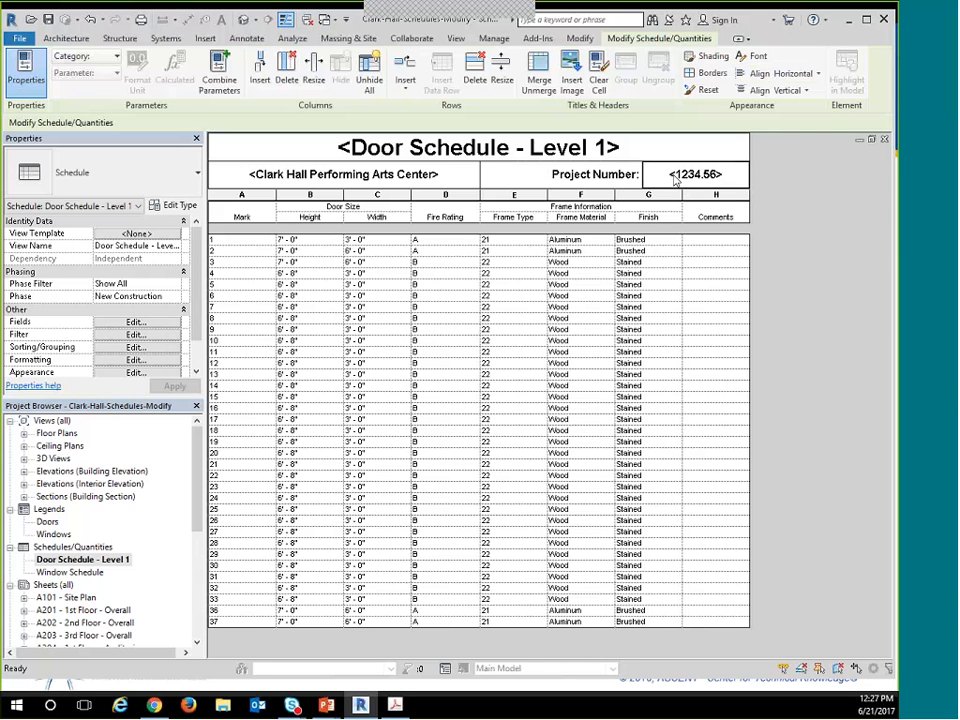
click(676, 172)
click(746, 77)
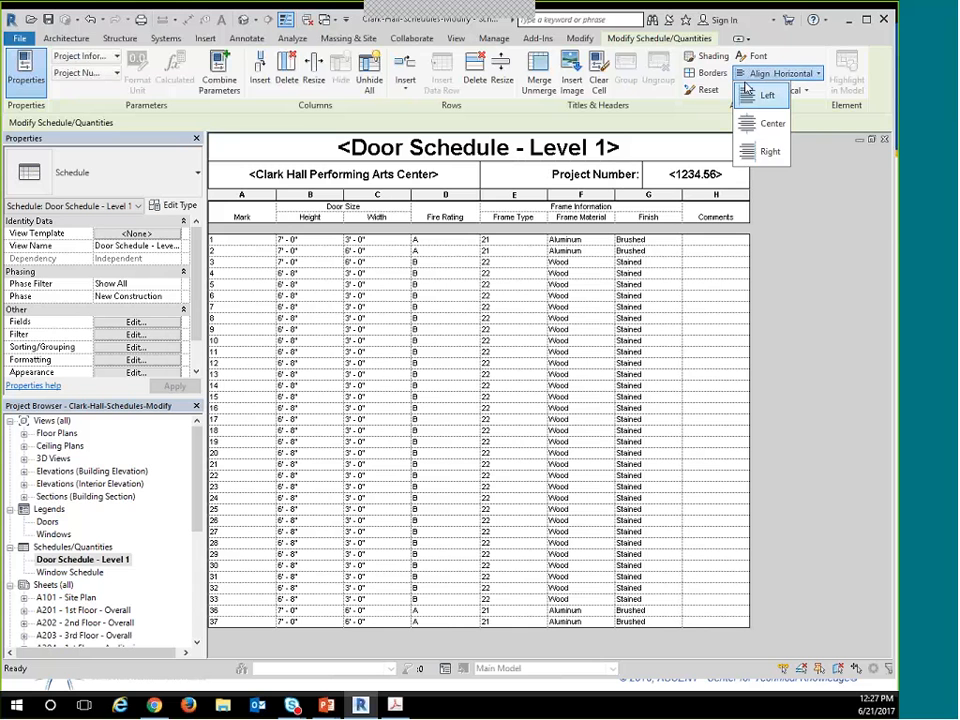
click(747, 97)
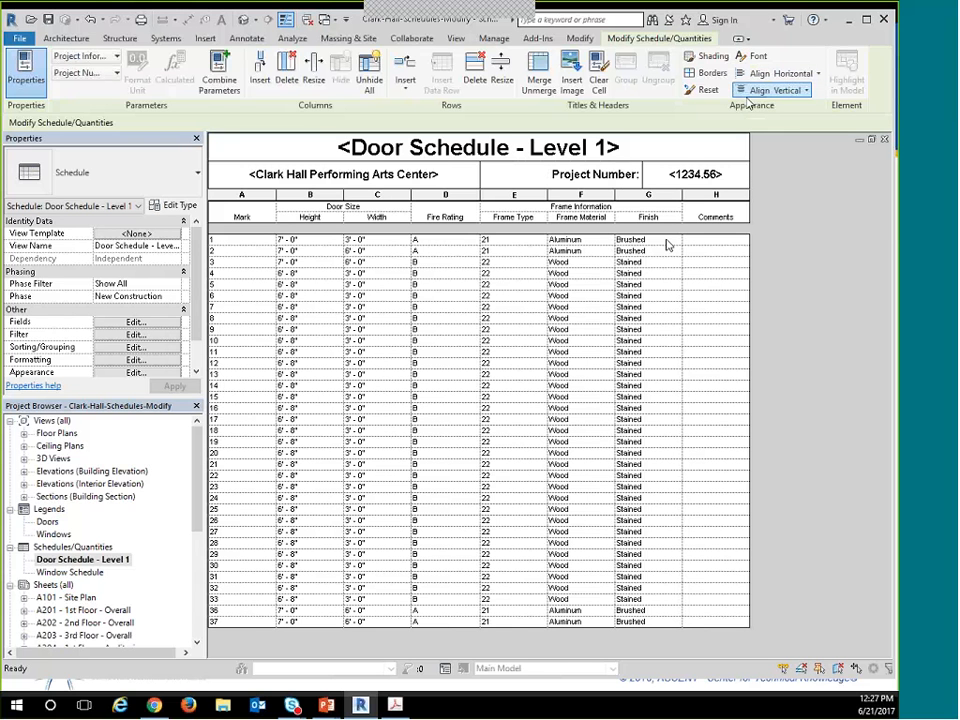
click(612, 206)
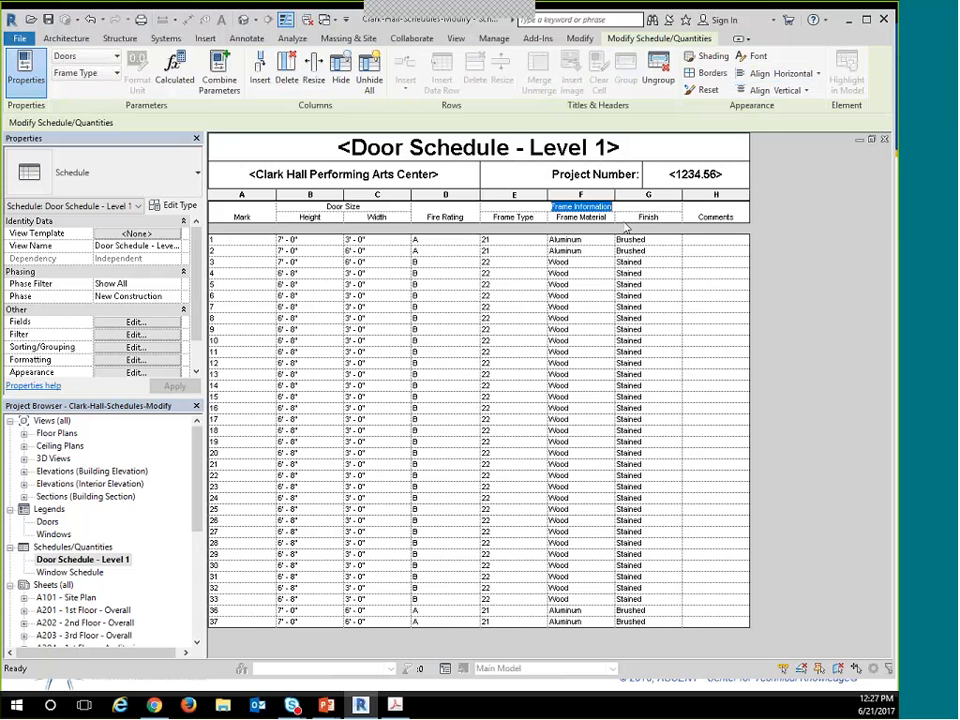
Remove the left border of the project number value's cell, between it and the "Project Number:" label.
click(677, 172)
click(677, 172)
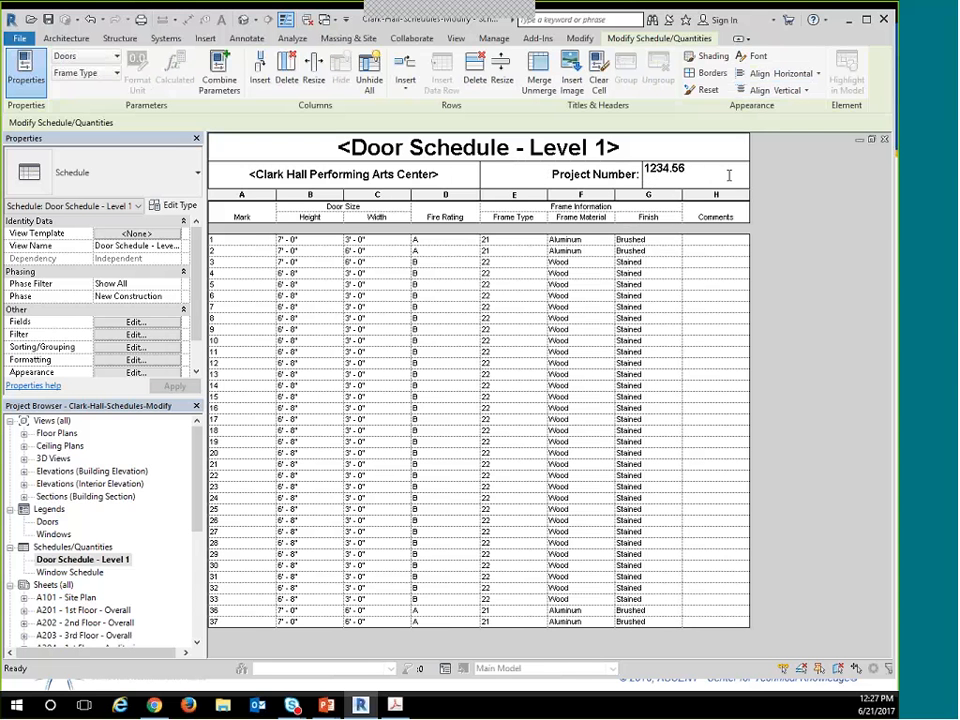
click(718, 78)
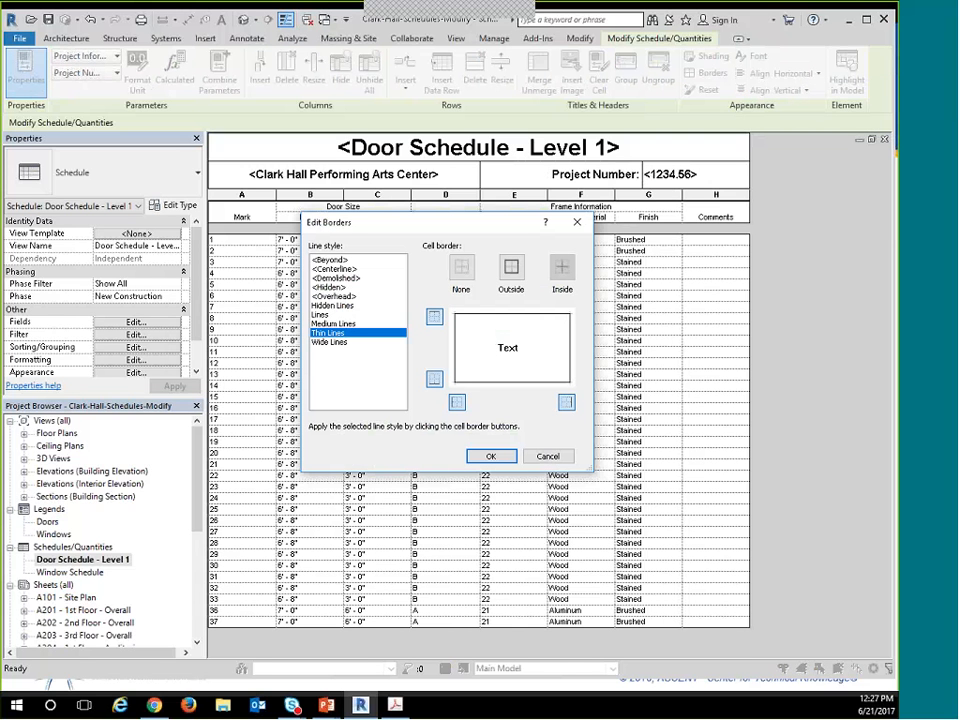
click(457, 402)
click(491, 456)
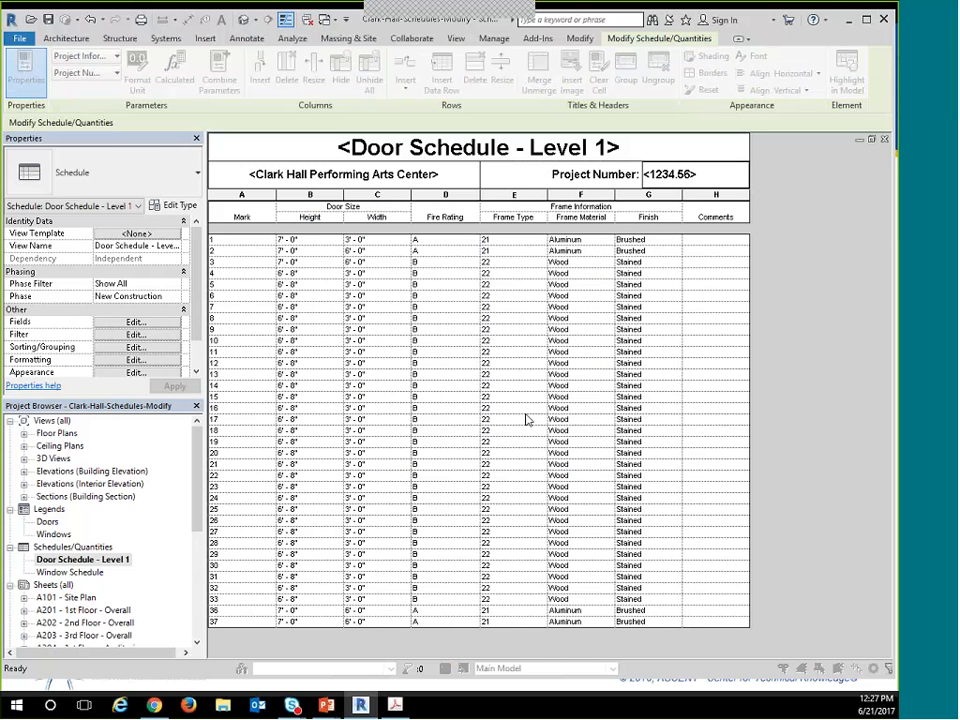
click(581, 206)
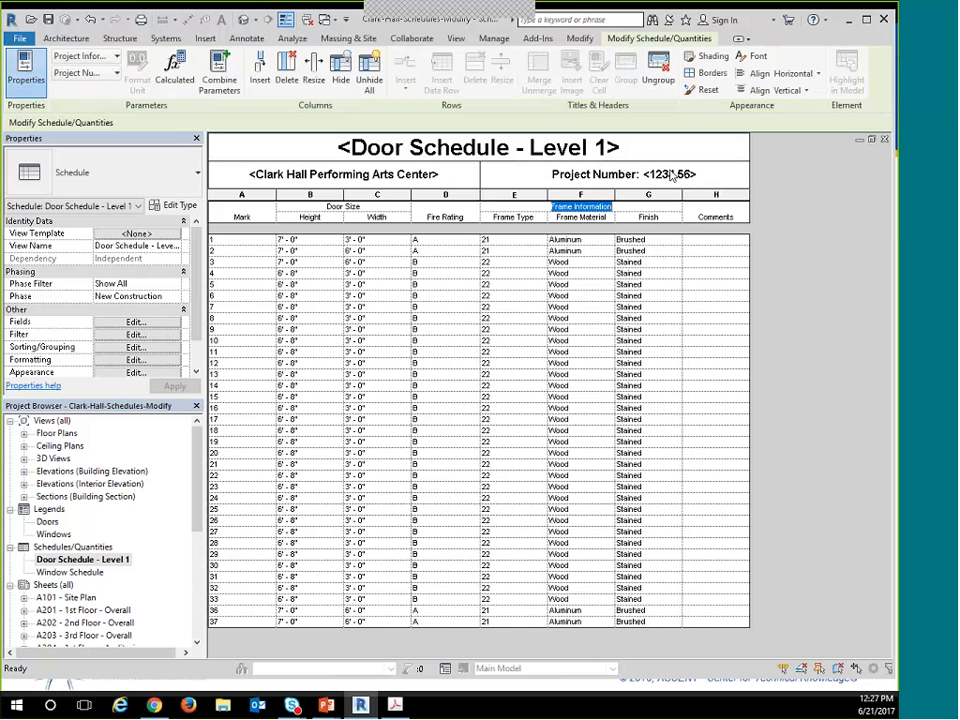
click(560, 172)
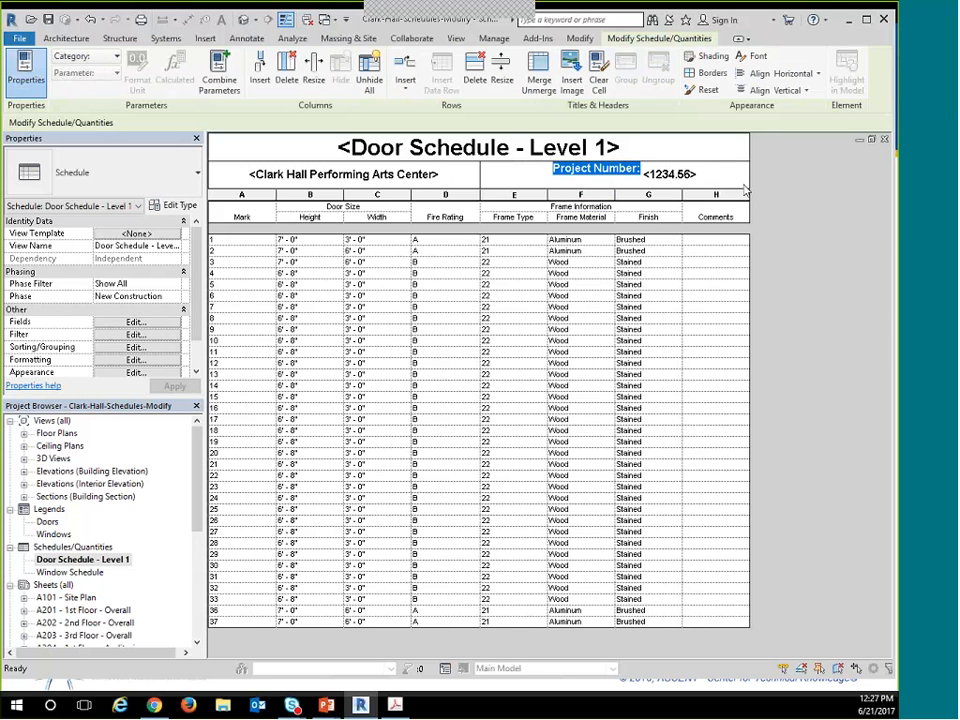
Return from the door schedule to the Schedules sheet and open the Window Schedule placed on it for editing.
click(716, 172)
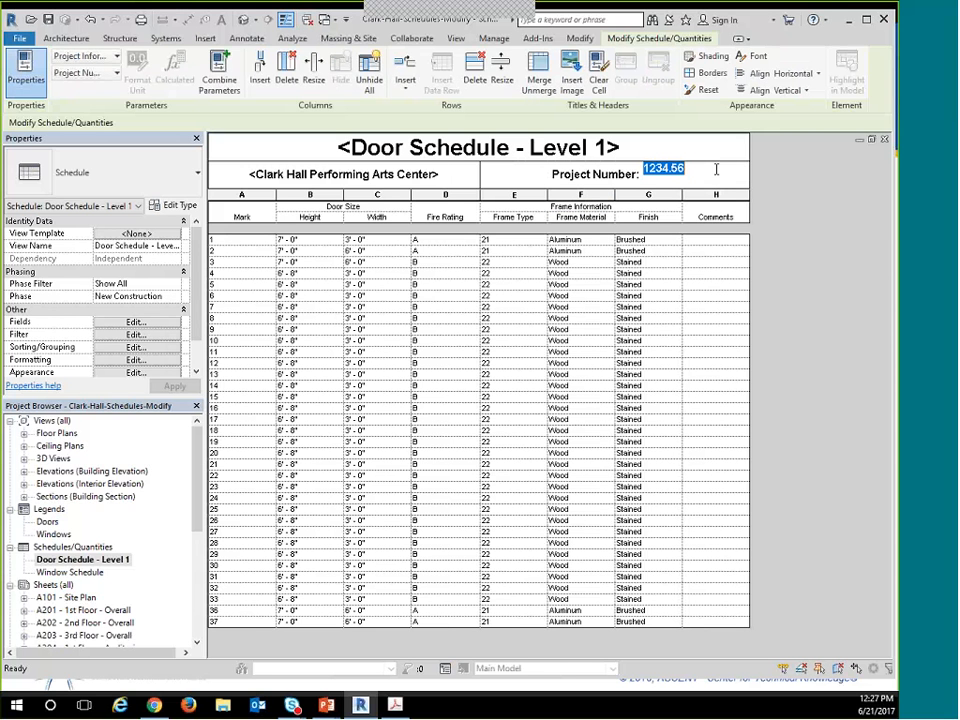
click(453, 433)
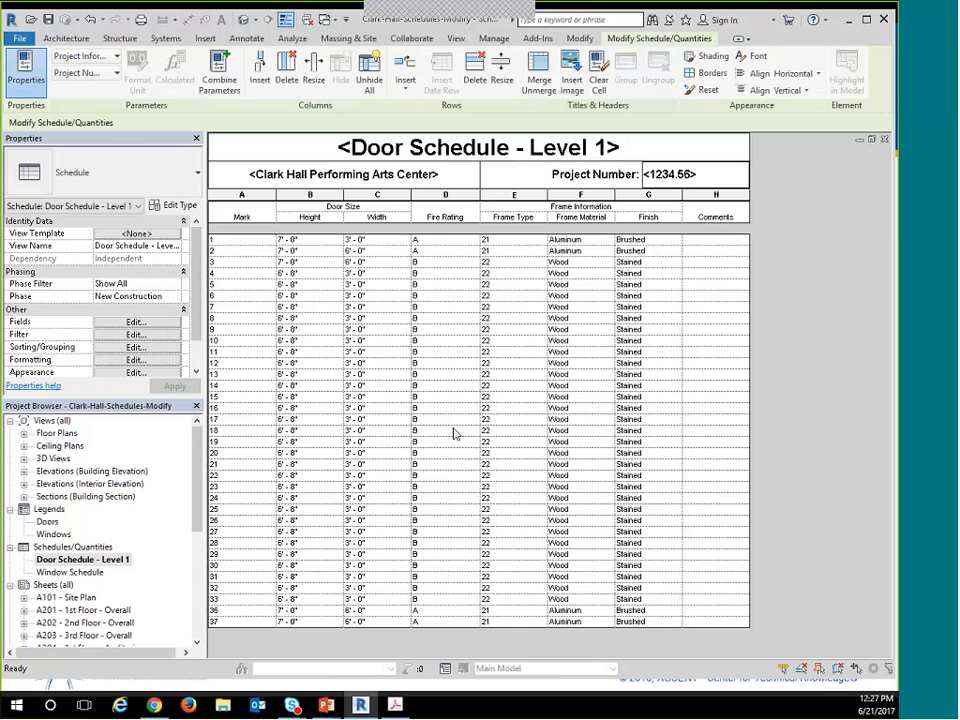
click(455, 433)
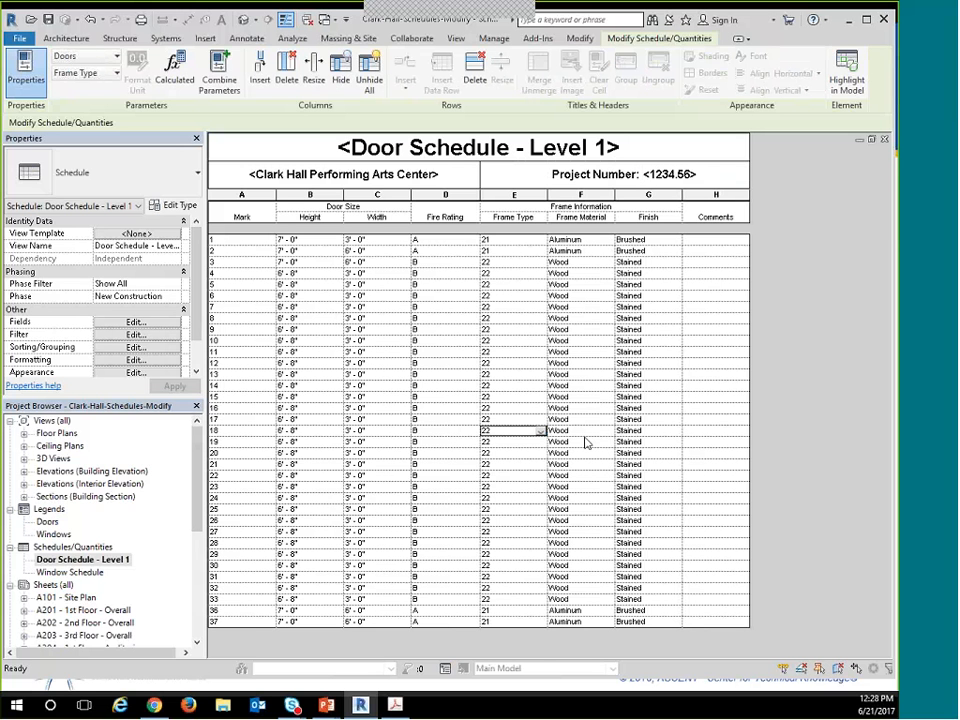
key(ctrl+Tab)
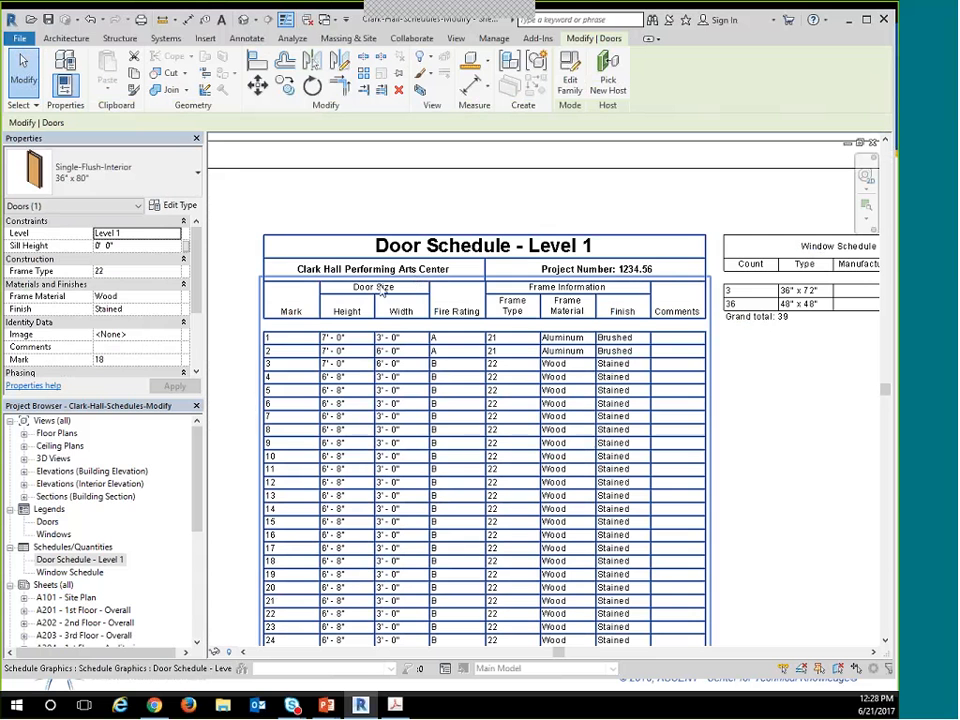
click(797, 456)
middle_drag(797, 456, 603, 414)
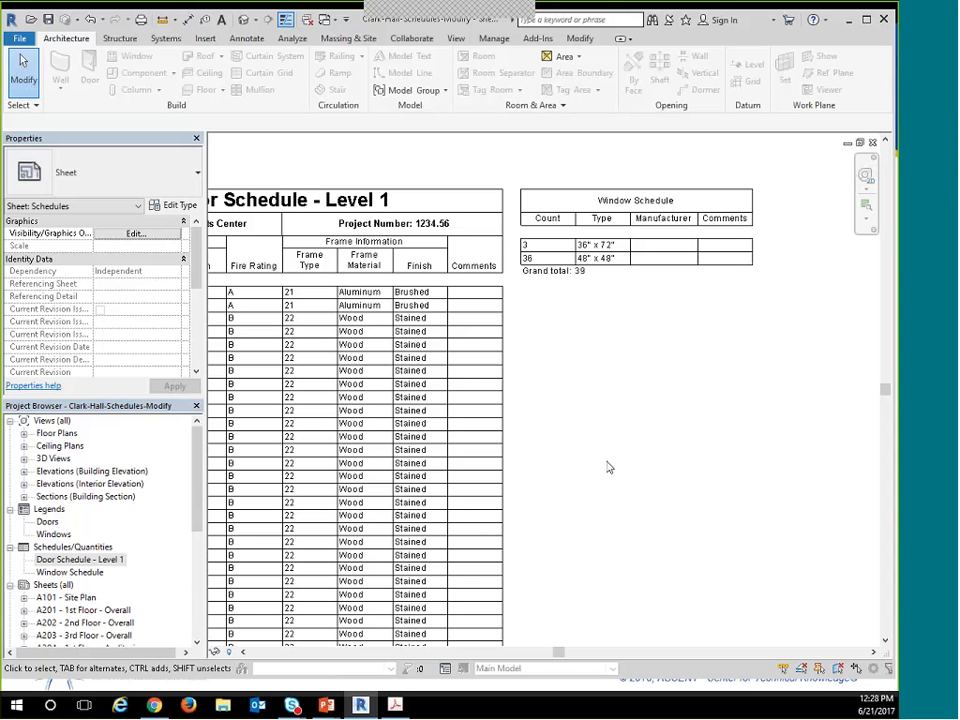
double_click(655, 215)
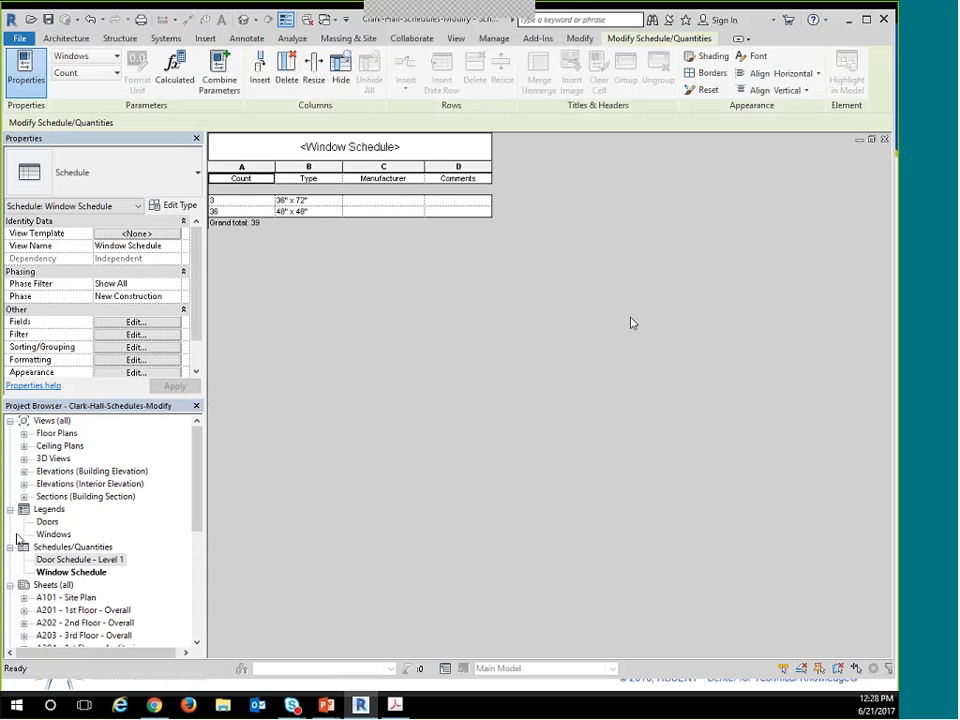
Insert an Image field column into the Window Schedule, ordered between Count and Type.
key(alt+Tab)
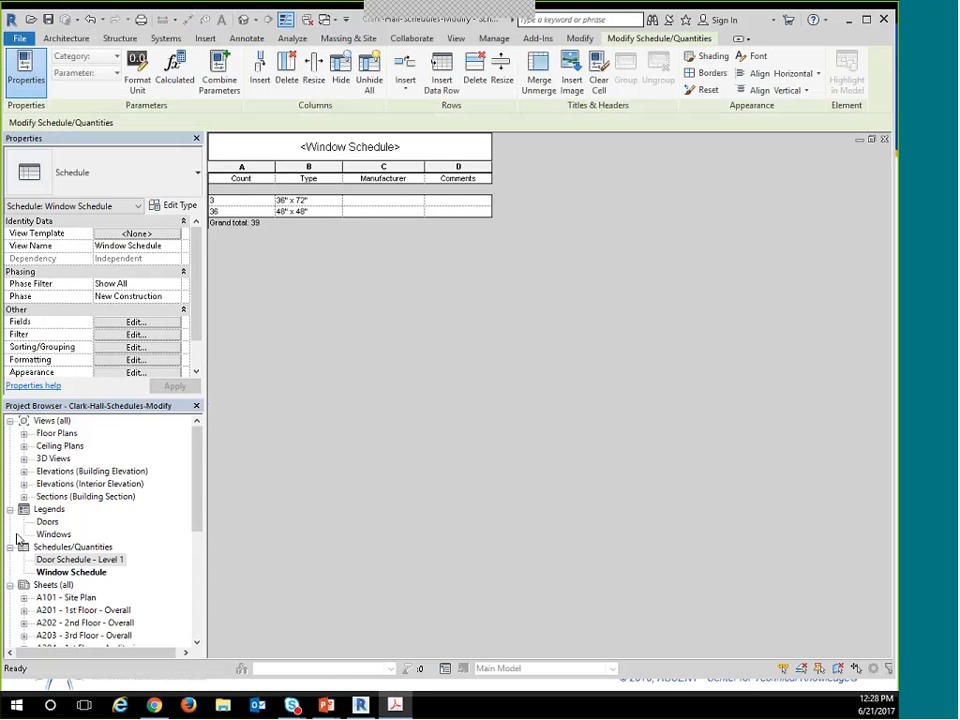
click(271, 211)
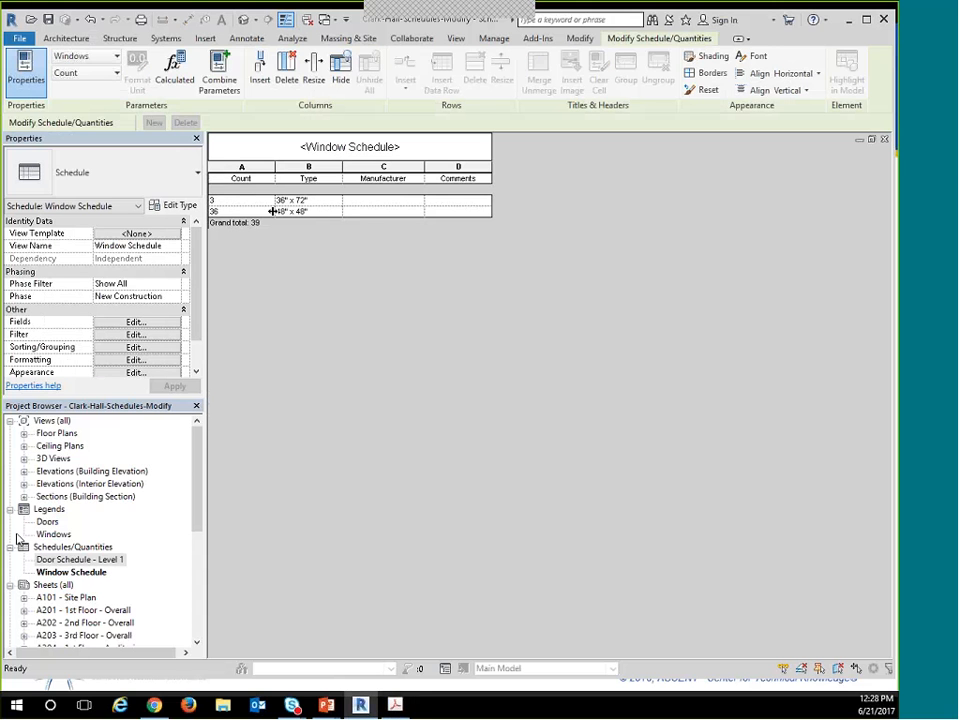
click(264, 180)
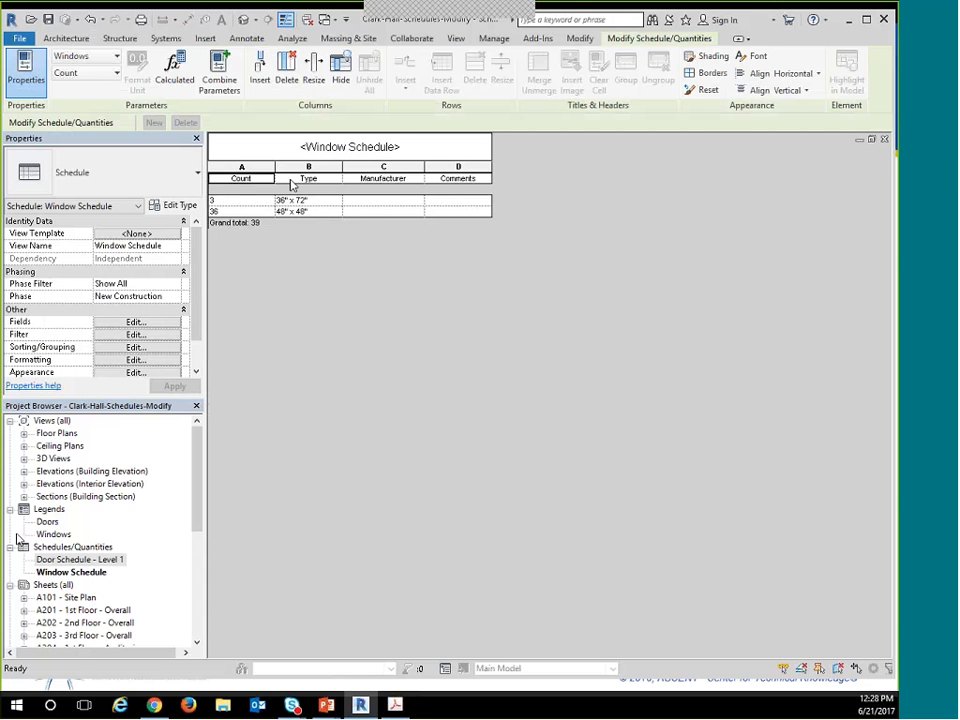
double_click(291, 180)
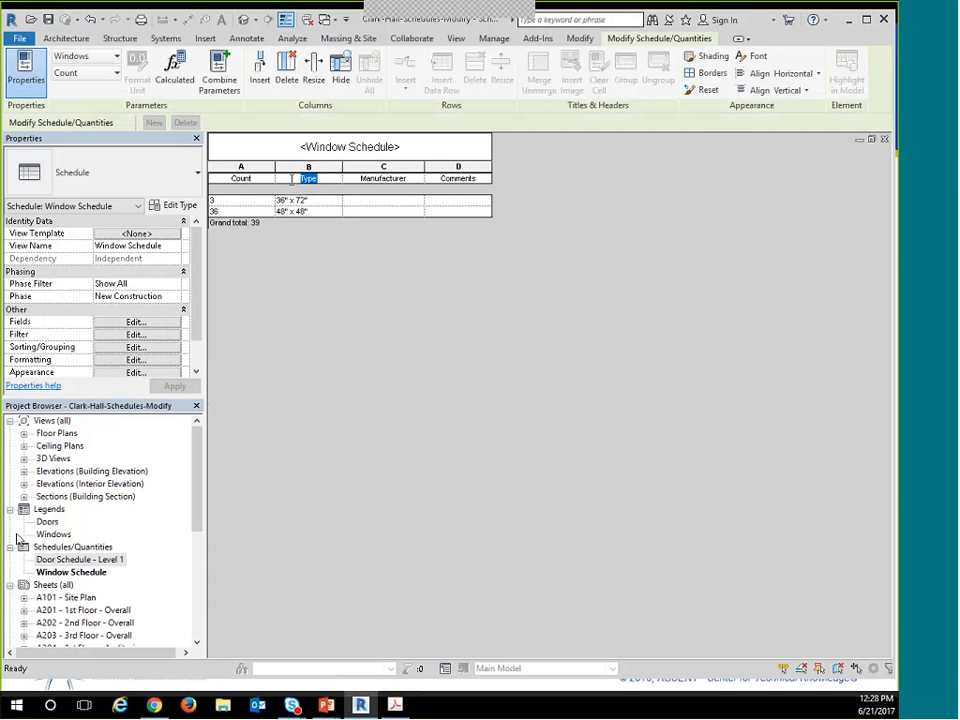
click(105, 327)
click(288, 168)
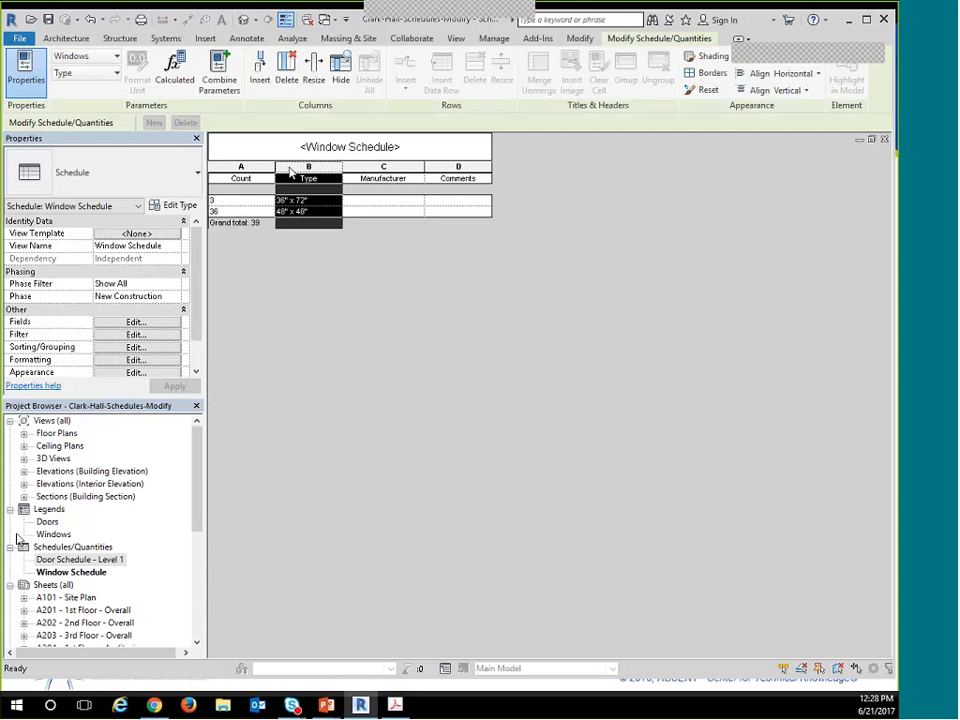
click(258, 75)
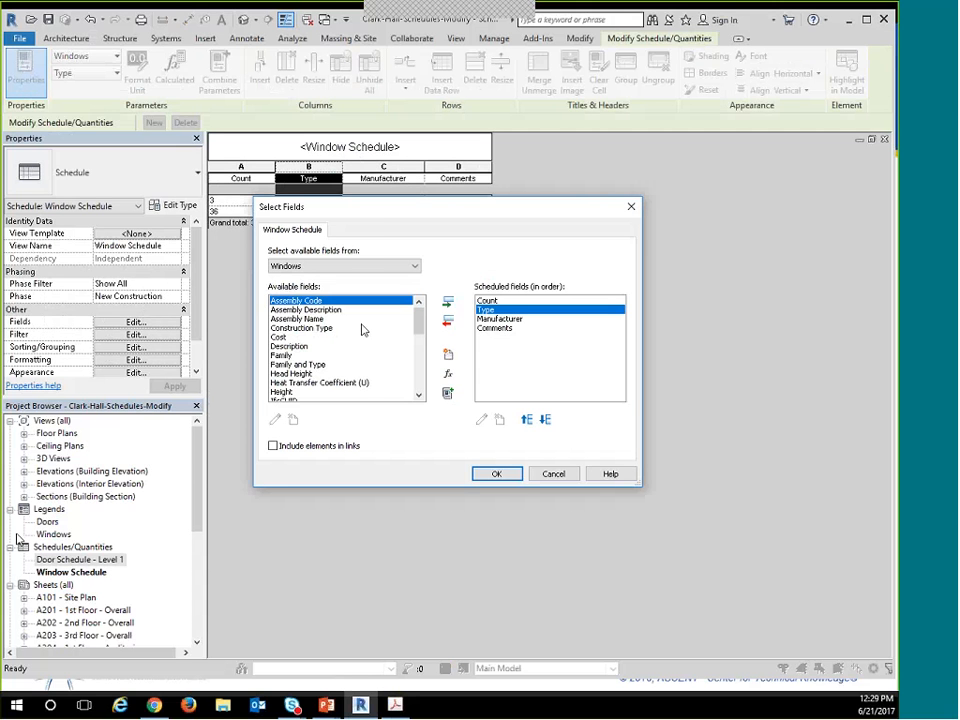
click(285, 398)
click(285, 398)
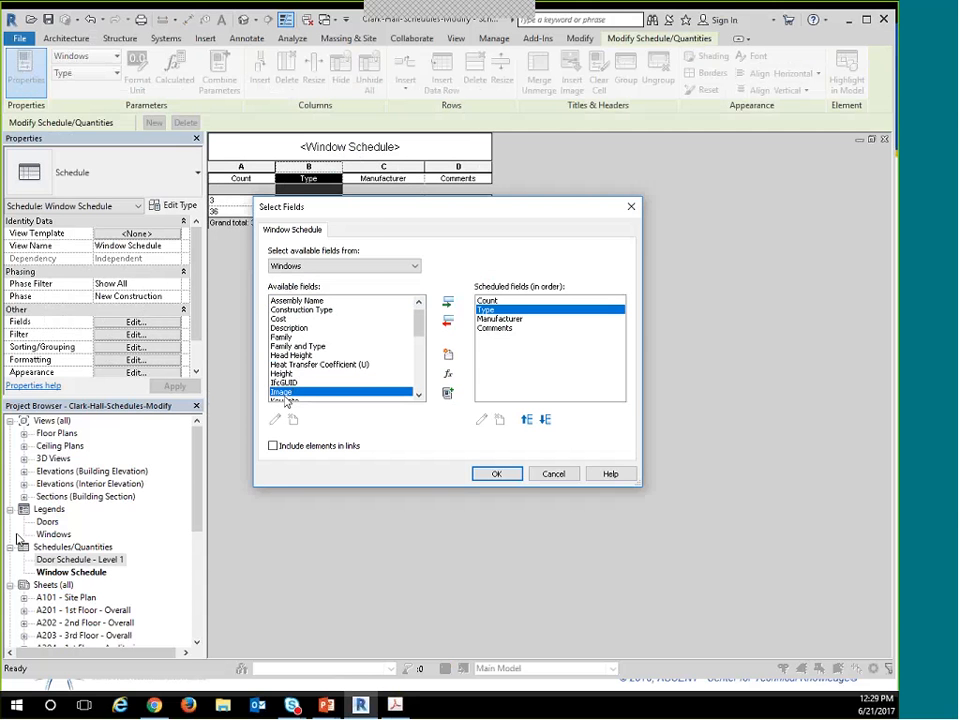
ctrl+click(325, 365)
ctrl+click(331, 397)
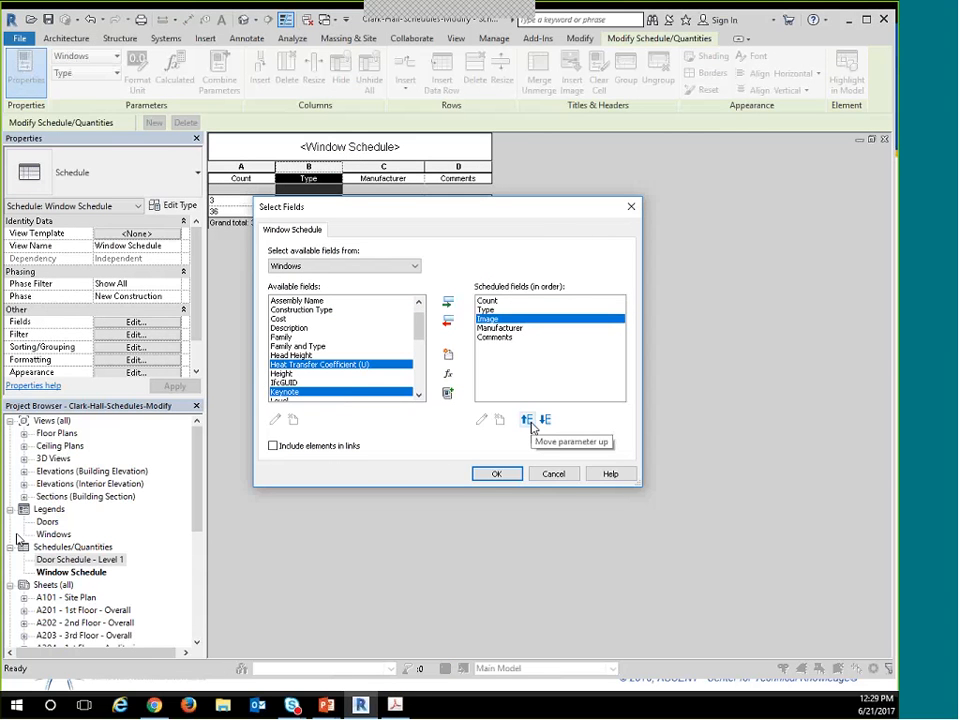
click(528, 421)
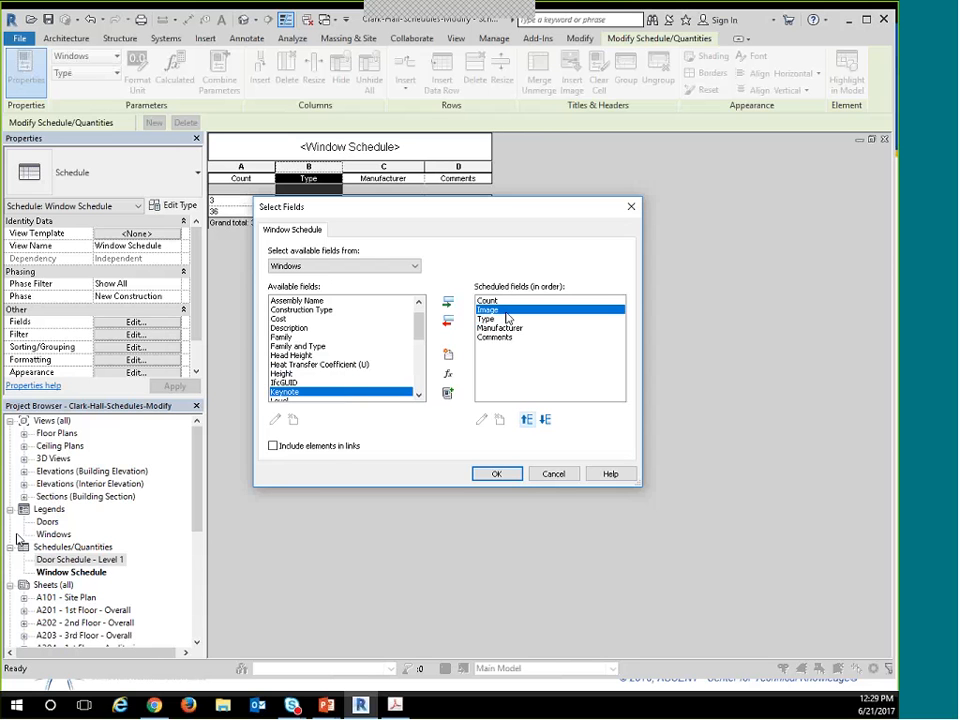
click(502, 474)
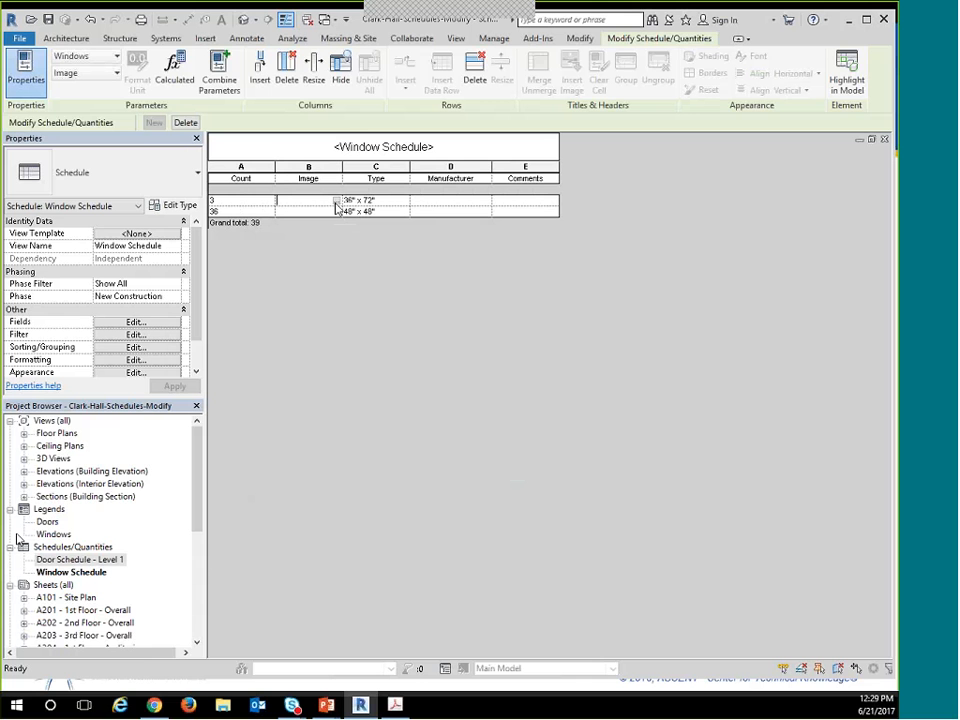
From the 36" x 72" window's Image cell, import Window Rectangle.png and Window Square.png from the Images folder.
key(ctrl)
key(ctrl)
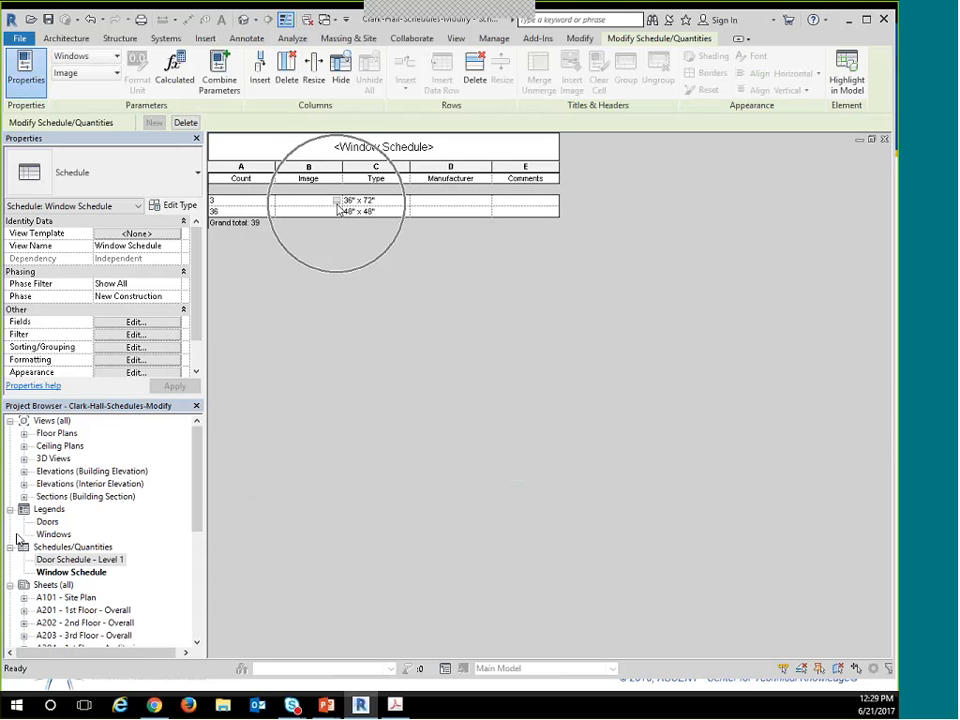
click(311, 211)
click(316, 201)
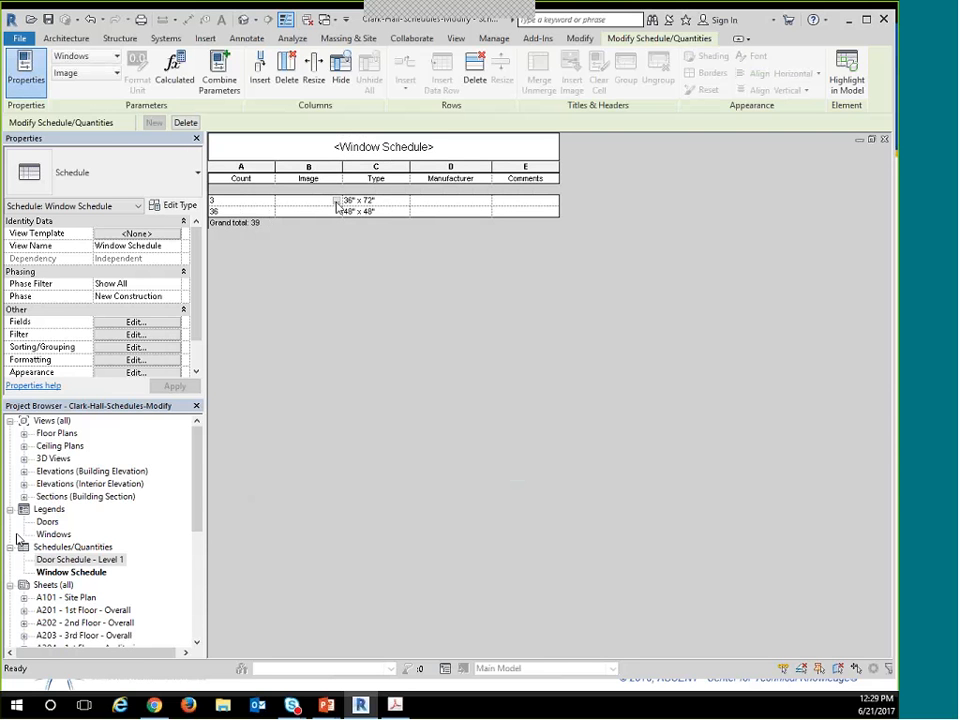
click(337, 203)
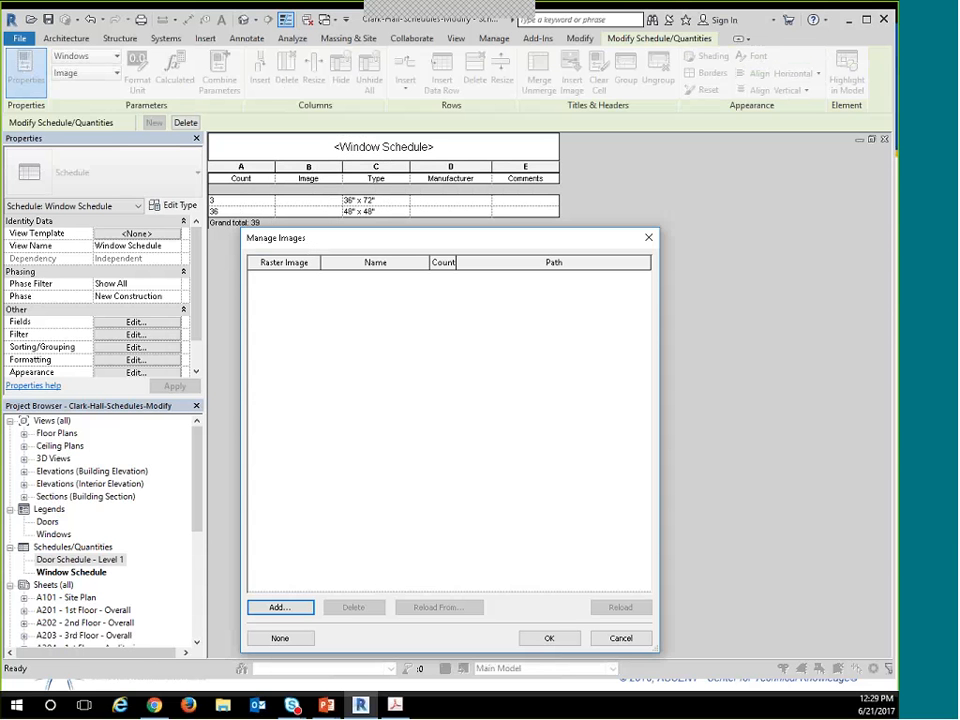
click(281, 607)
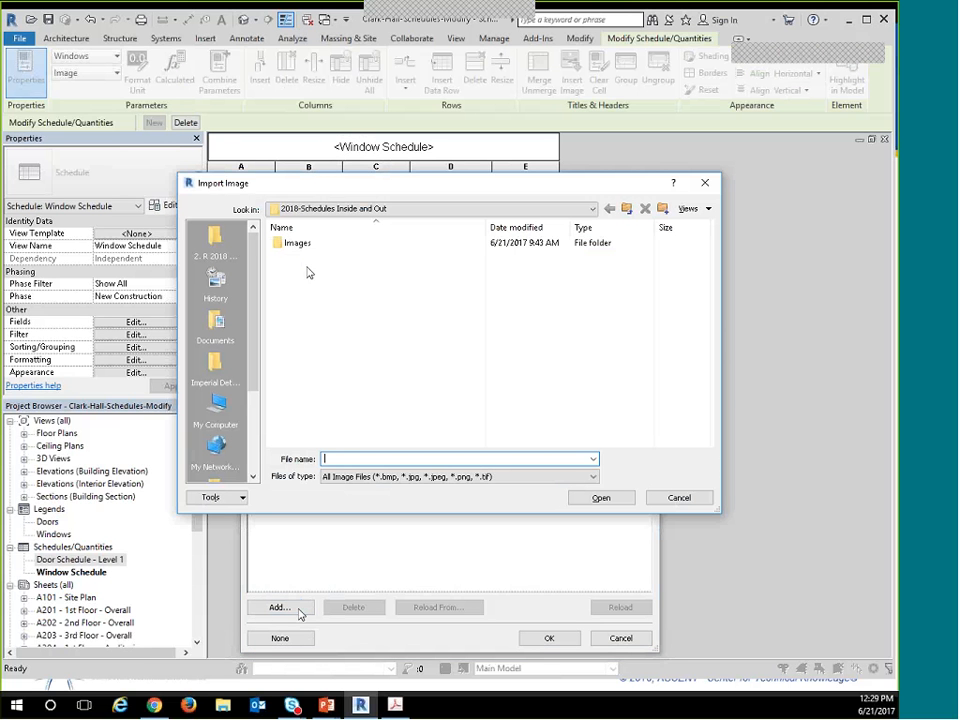
double_click(300, 245)
click(303, 245)
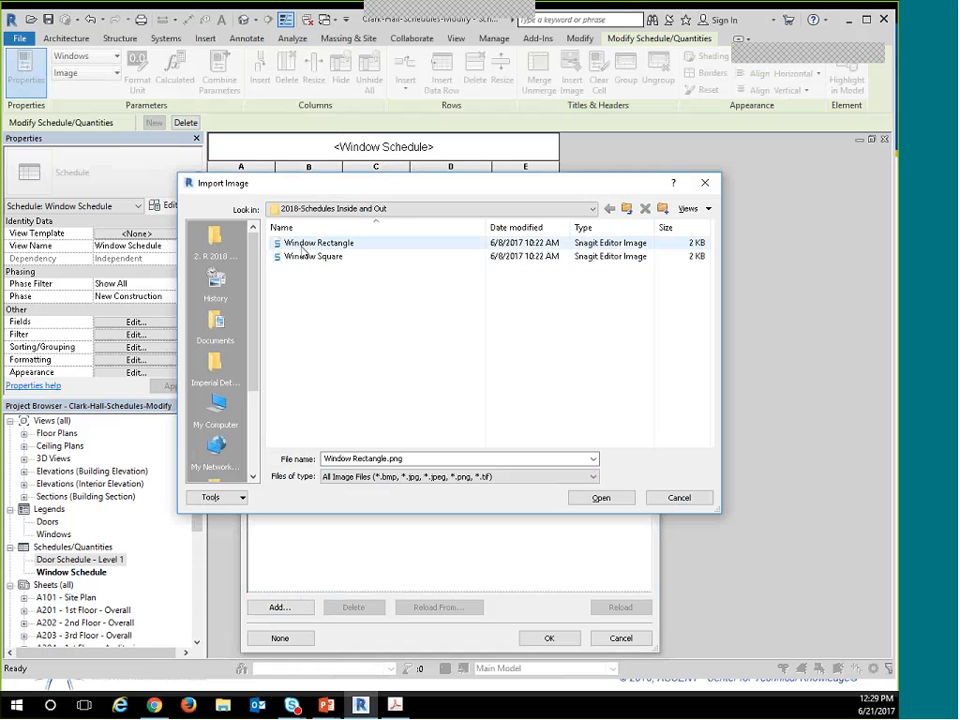
shift+click(315, 257)
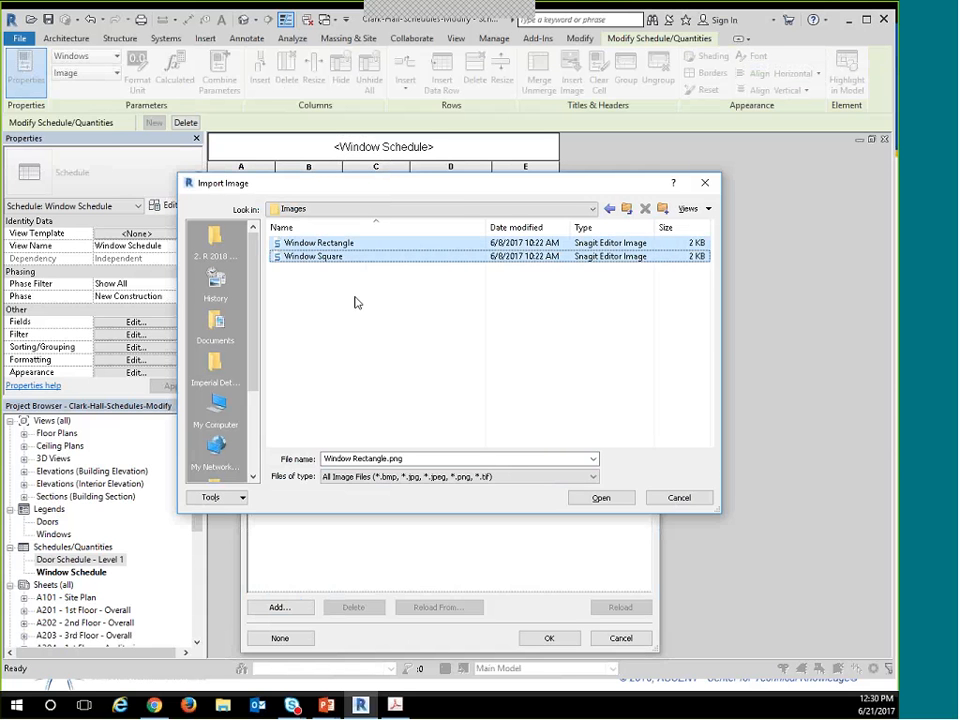
click(602, 502)
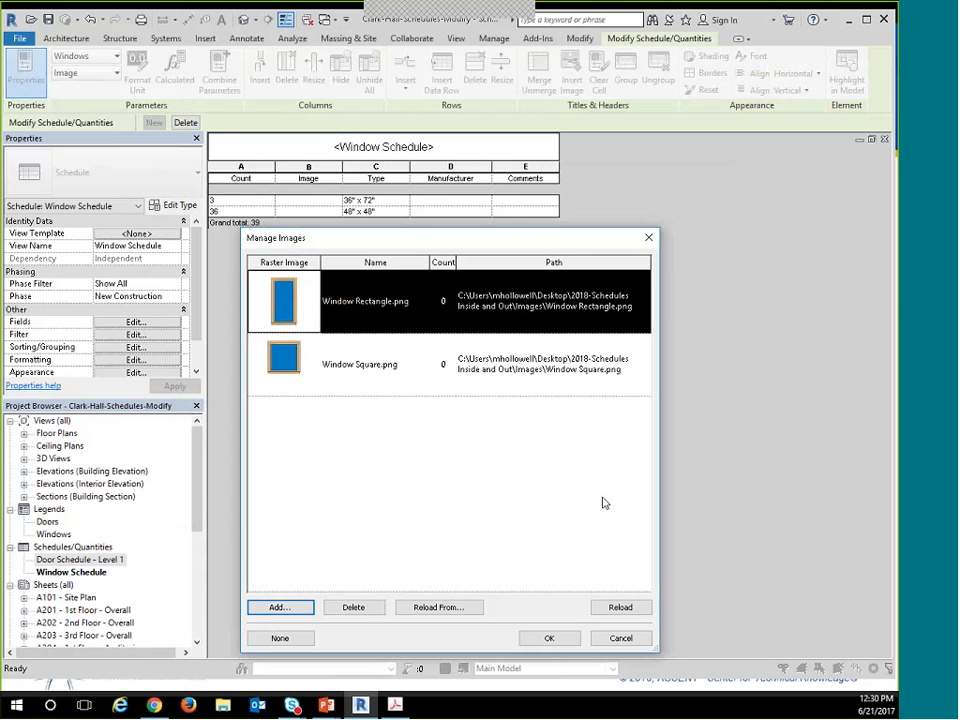
Assign Window Rectangle.png as the image for the 36" x 72" window type.
click(333, 373)
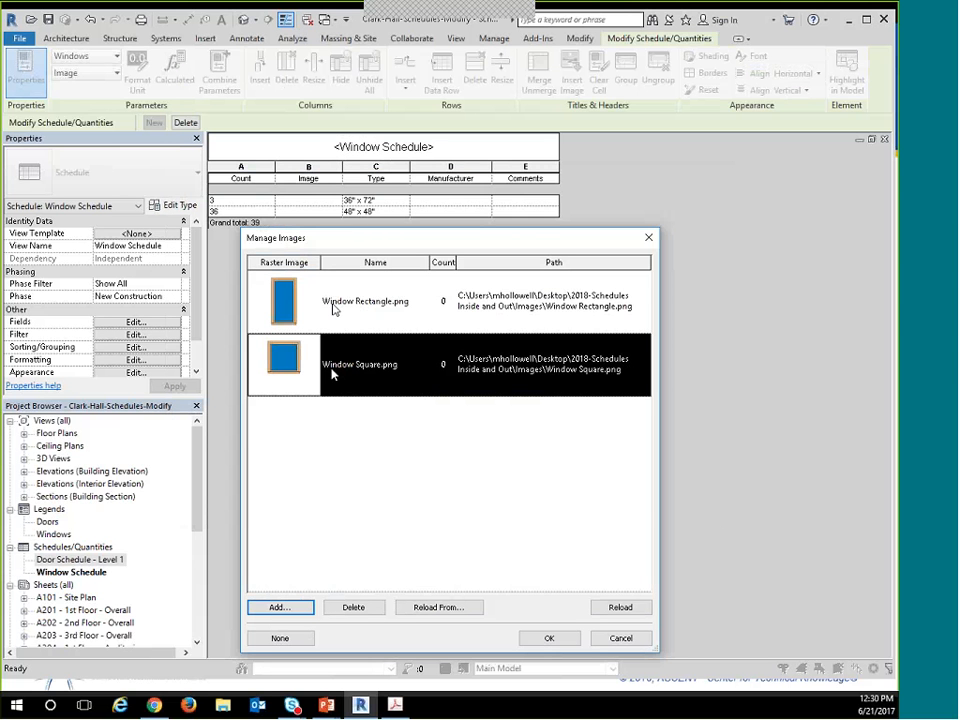
click(334, 308)
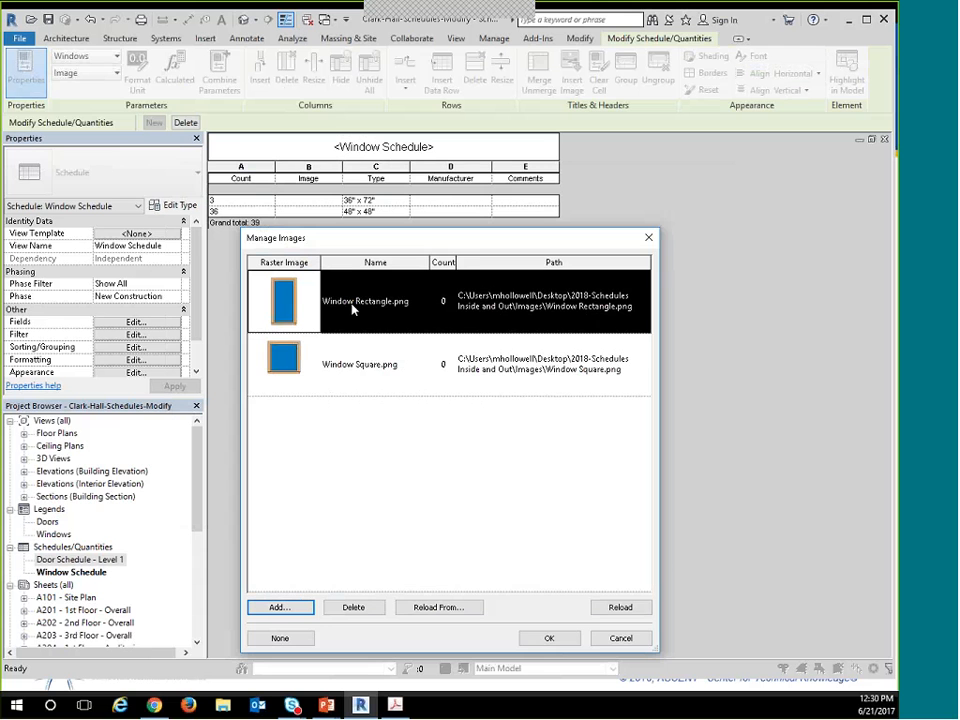
click(551, 638)
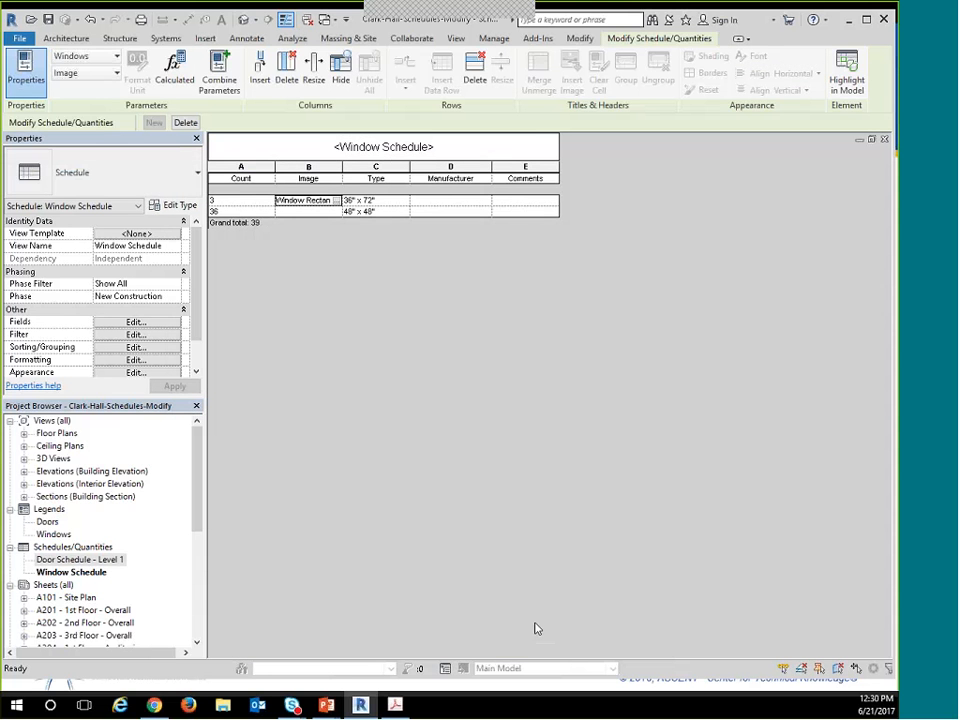
Assign Window Square.png as the image for the 48" x 48" window type.
click(321, 214)
click(337, 211)
click(298, 363)
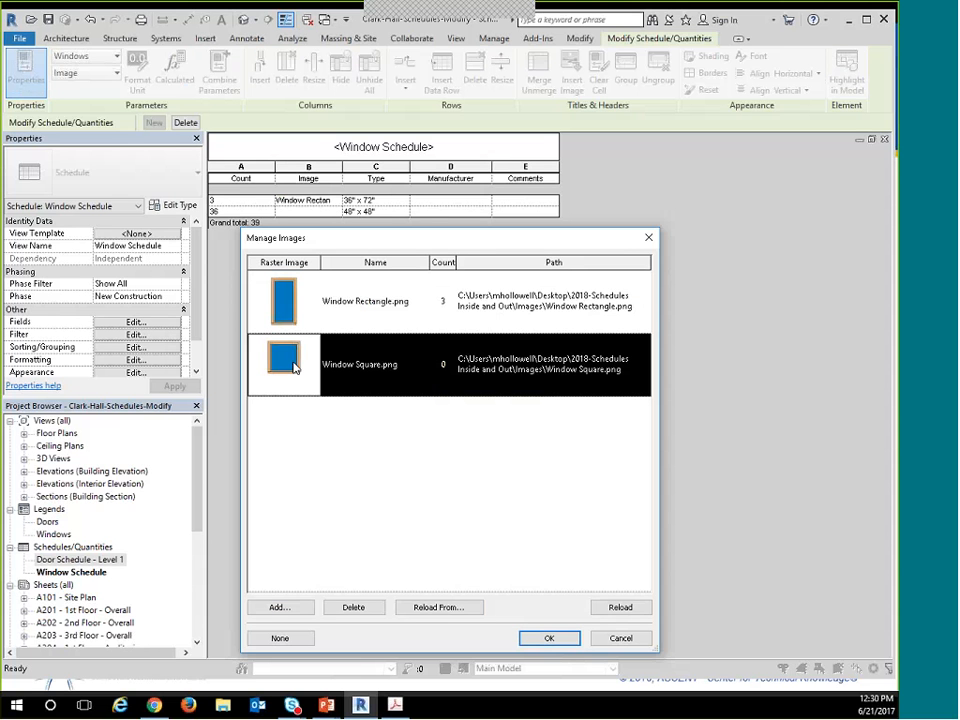
click(549, 638)
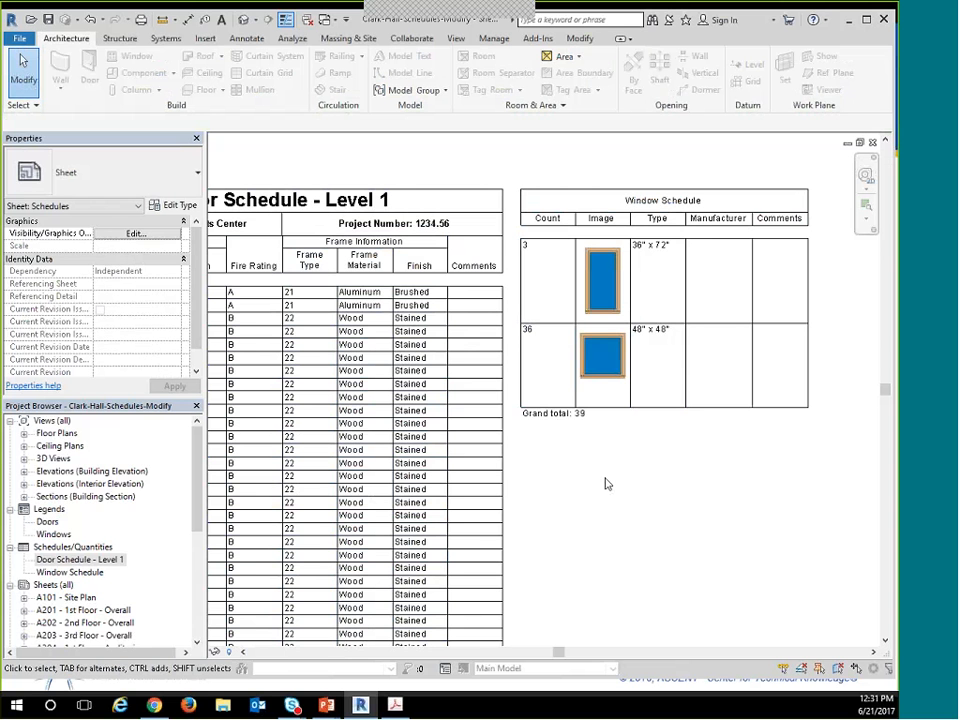
Open Door Schedule - Level 1 from the sheet and examine its Construction Type field and the filter based on it.
scroll(536, 480, down, 2)
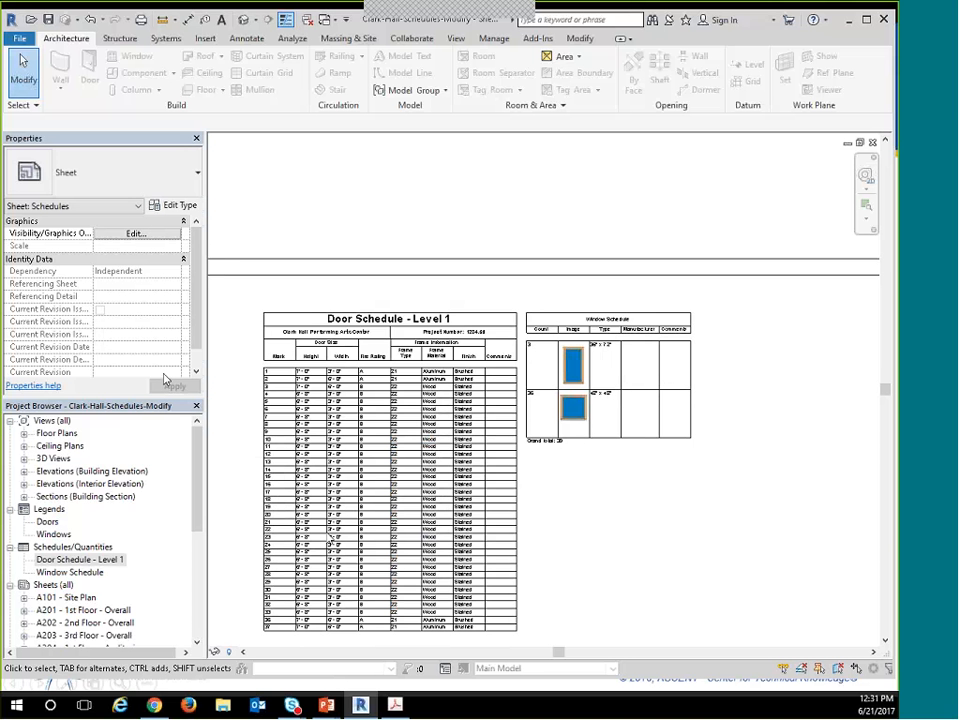
double_click(330, 343)
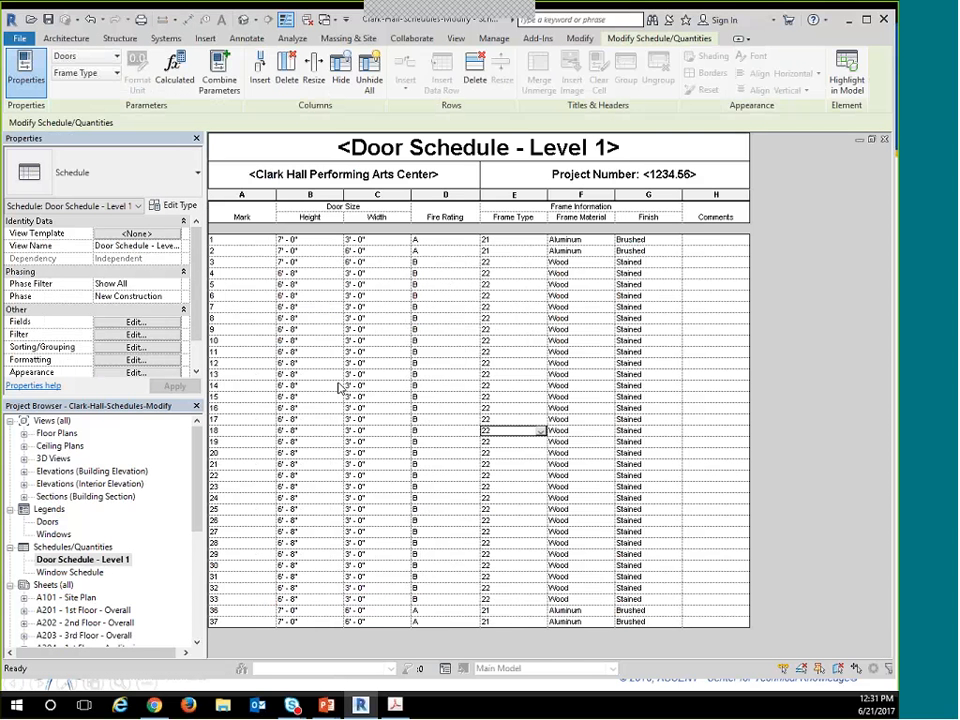
click(111, 326)
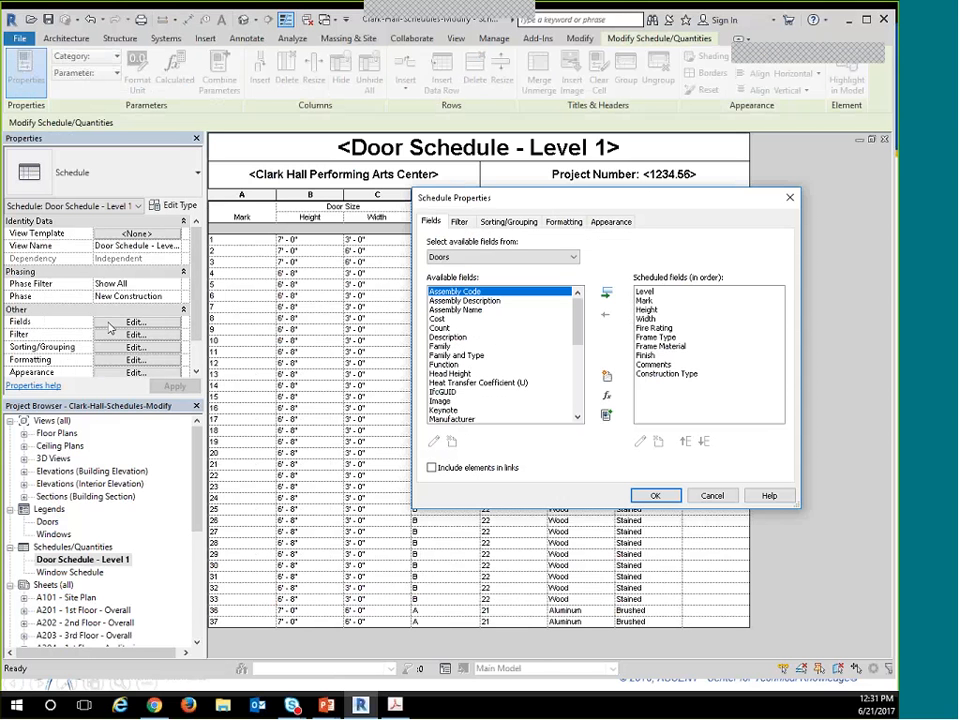
click(672, 374)
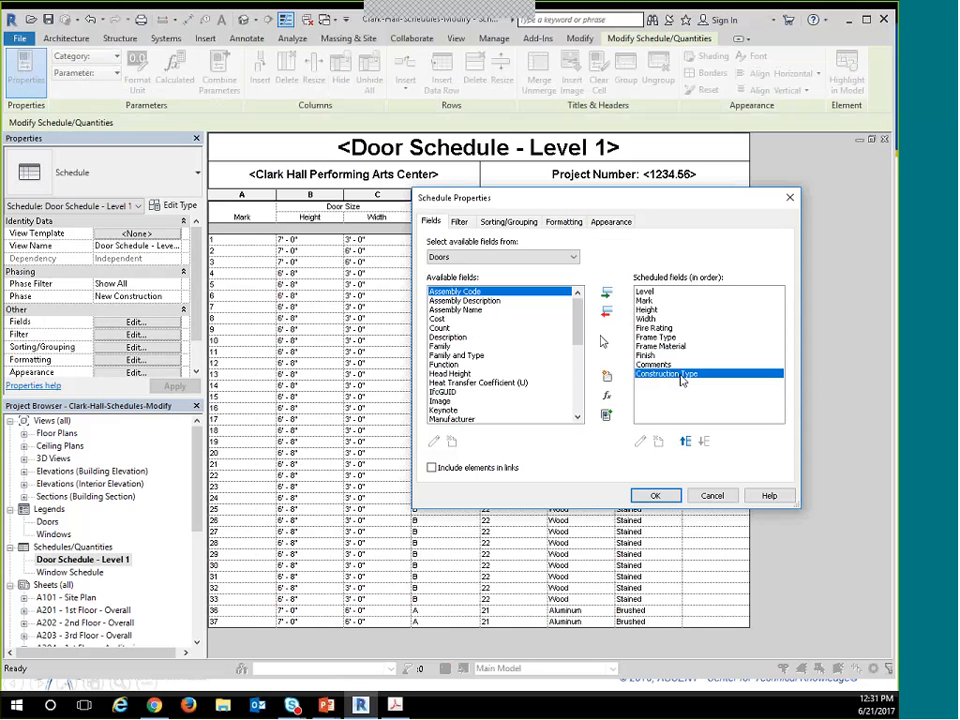
click(459, 222)
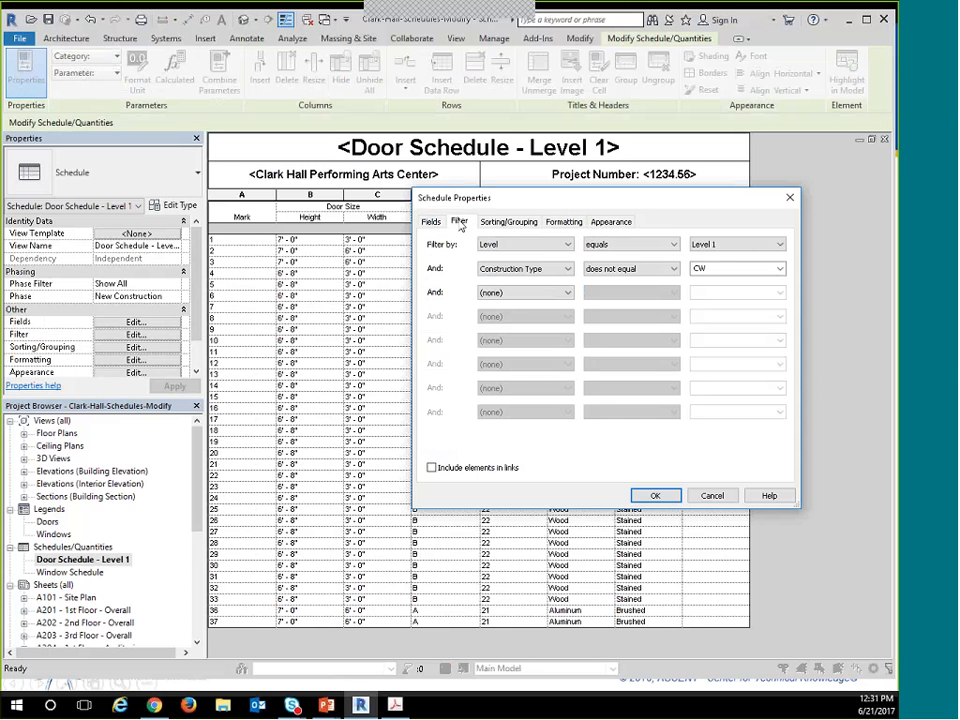
click(545, 269)
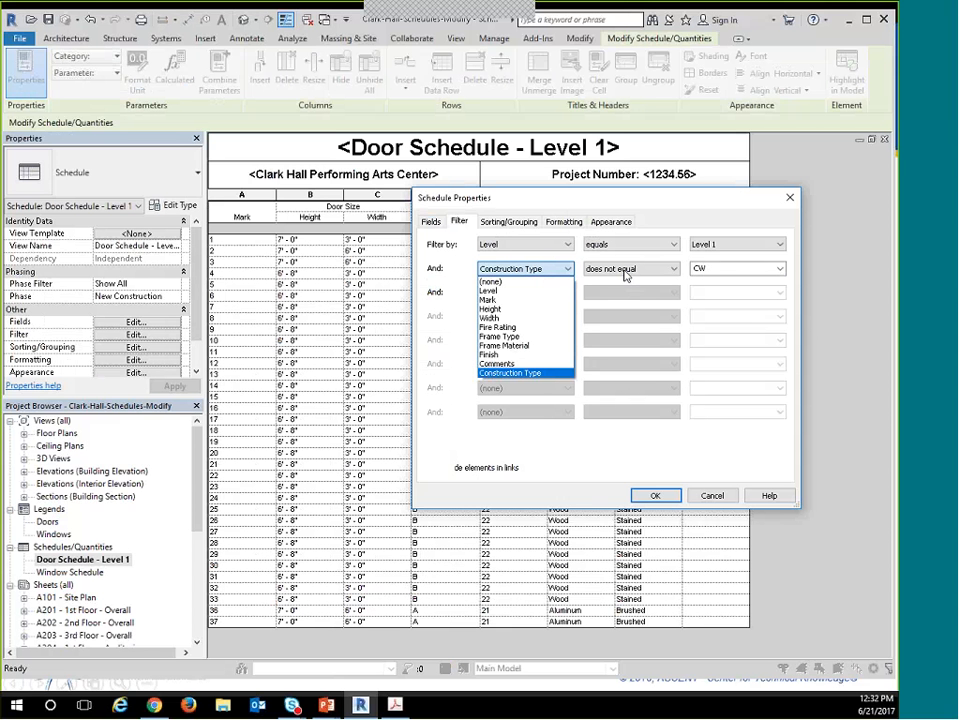
Clear the CW value from the Construction Type filter of Door Schedule - Level 1 and apply it.
click(711, 269)
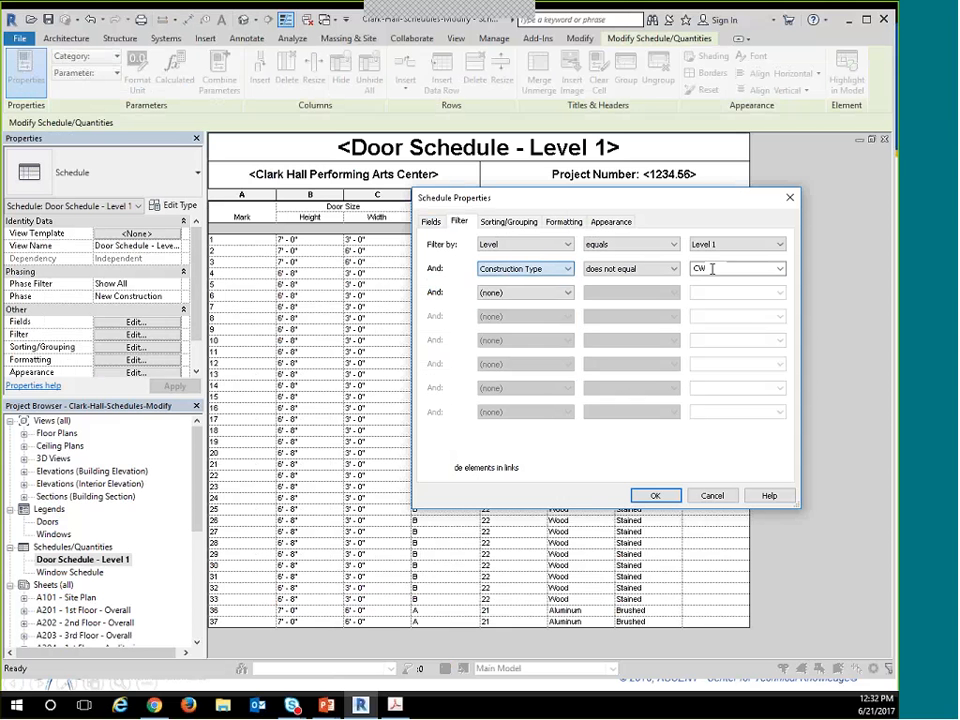
click(711, 269)
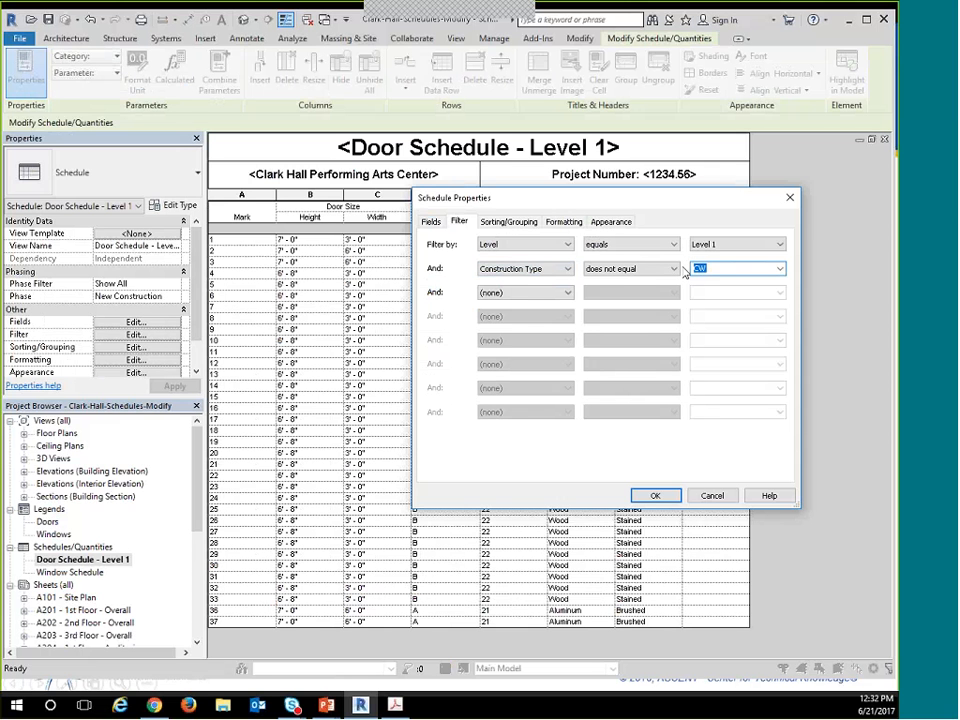
click(655, 496)
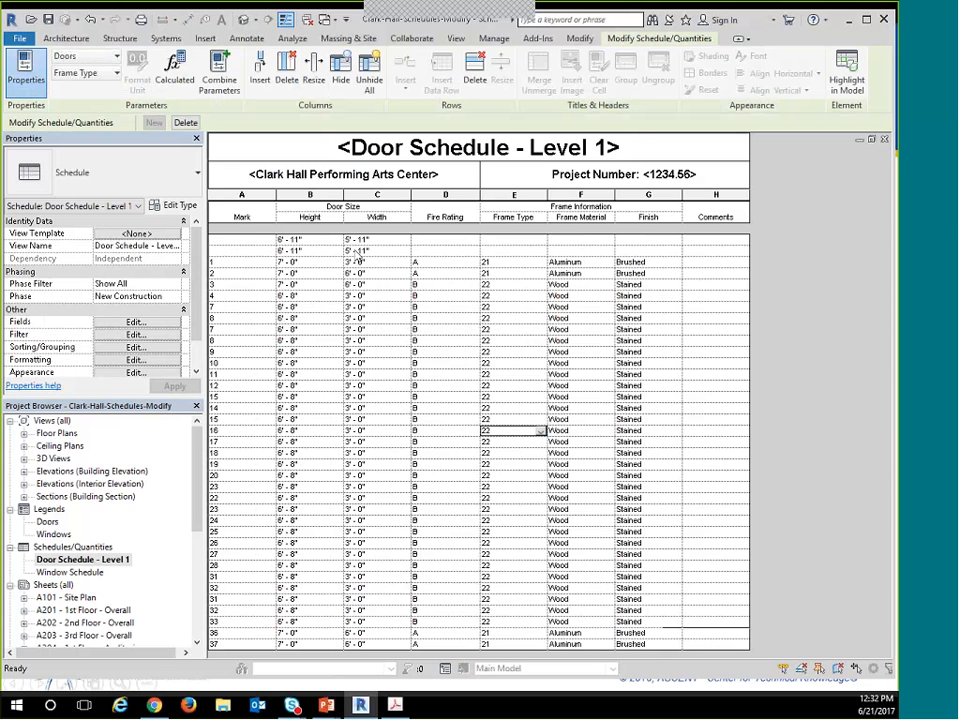
Highlight the first door without a mark from the schedule in the model to see where it is located.
click(370, 251)
click(252, 241)
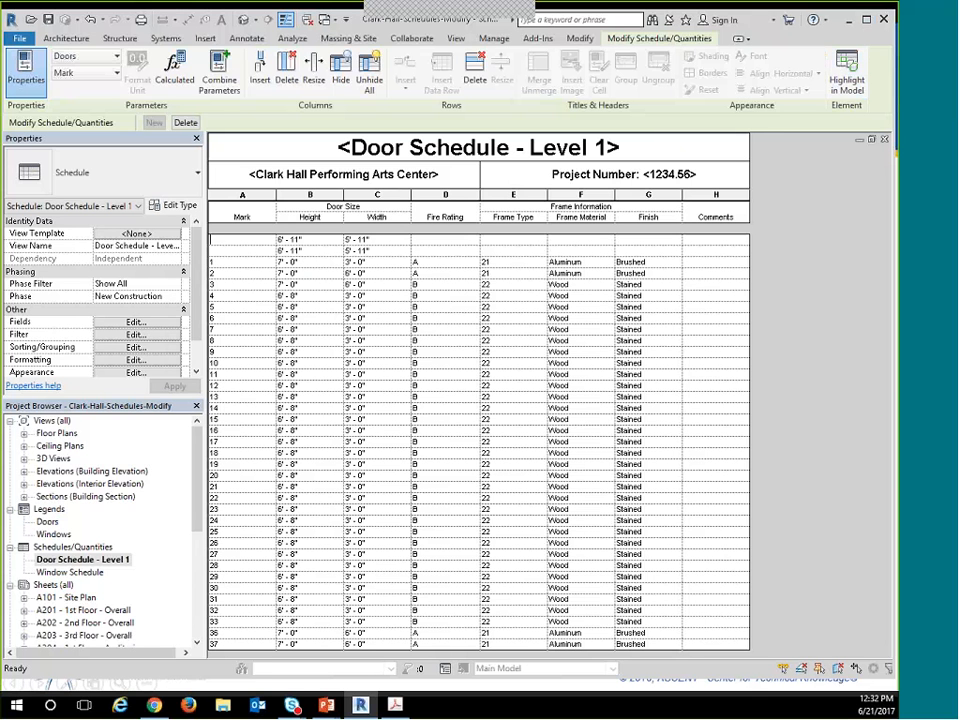
click(846, 72)
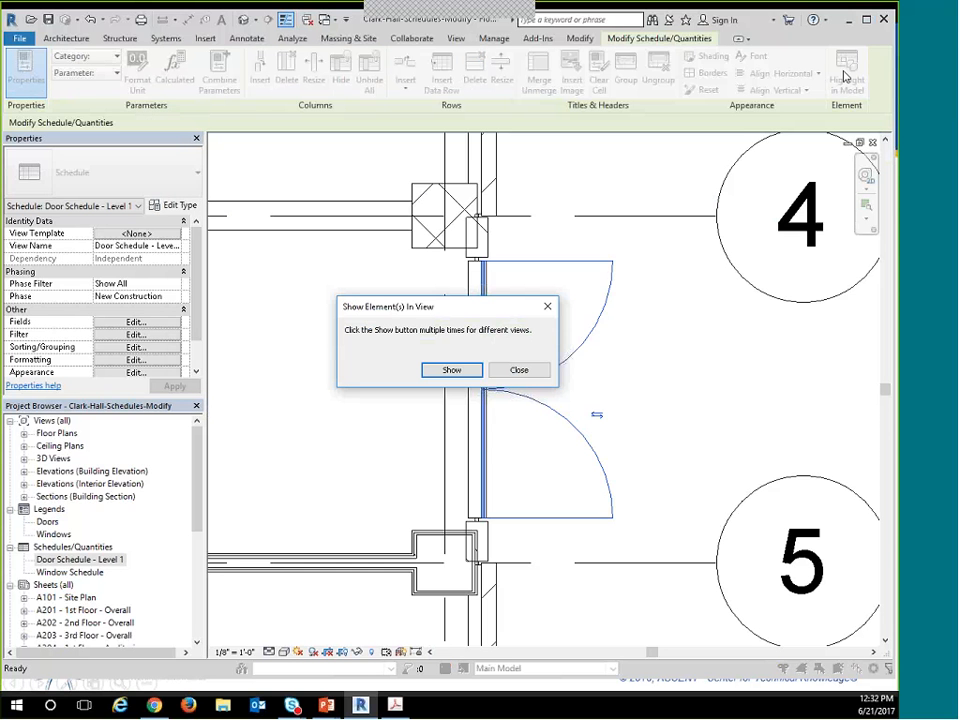
click(519, 370)
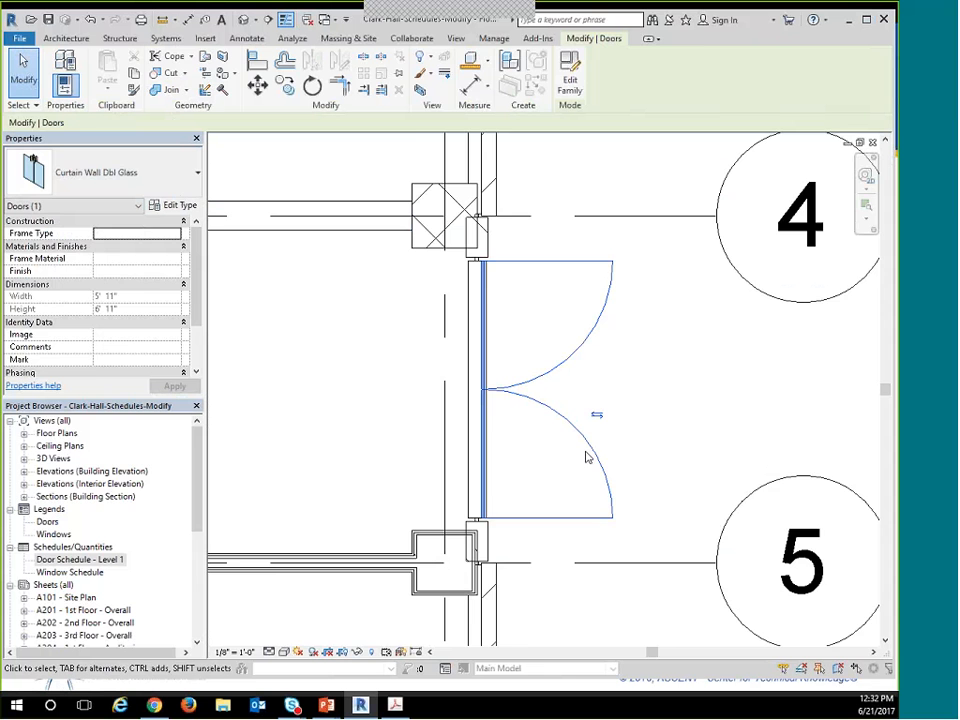
Return to the door schedule and filter out doors whose Construction Type equals CW by setting "does not equal" CW.
key(ctrl+Tab)
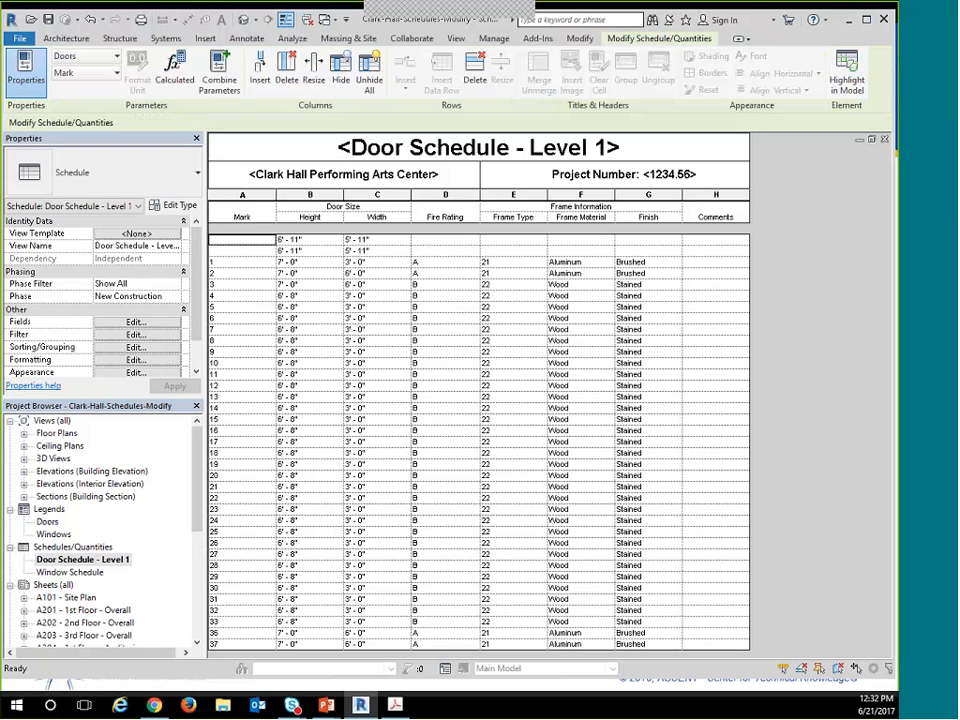
click(157, 336)
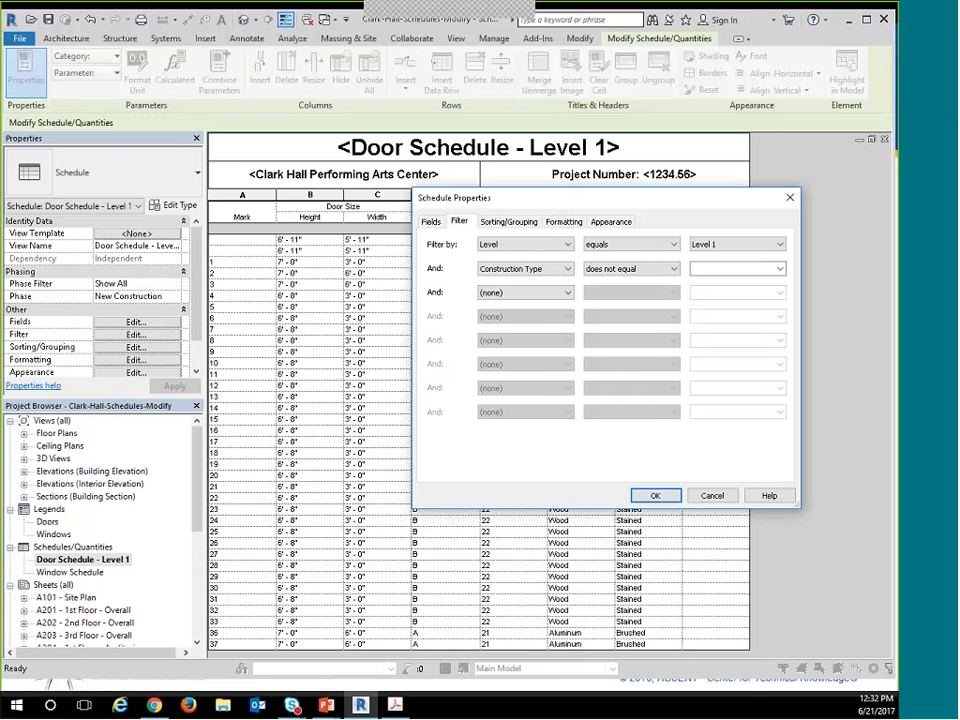
click(567, 269)
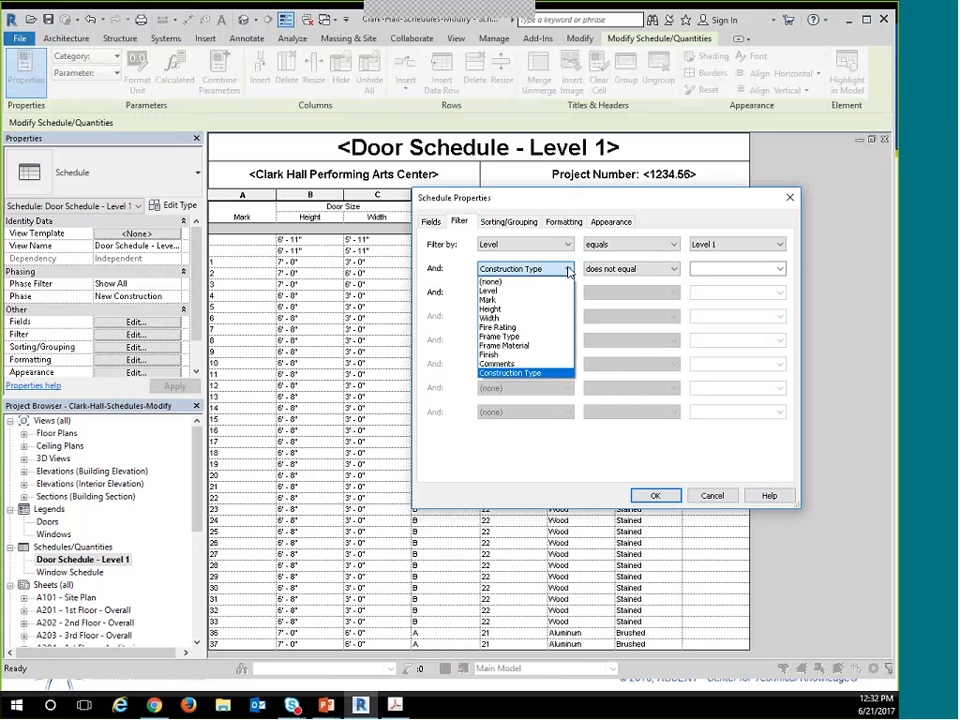
click(568, 270)
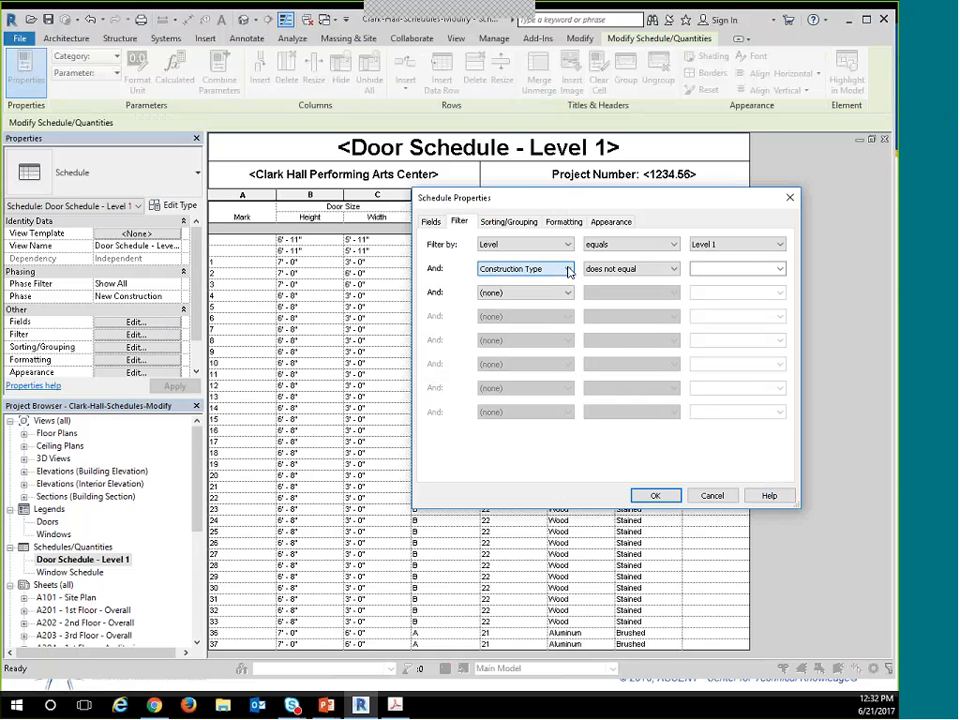
click(712, 266)
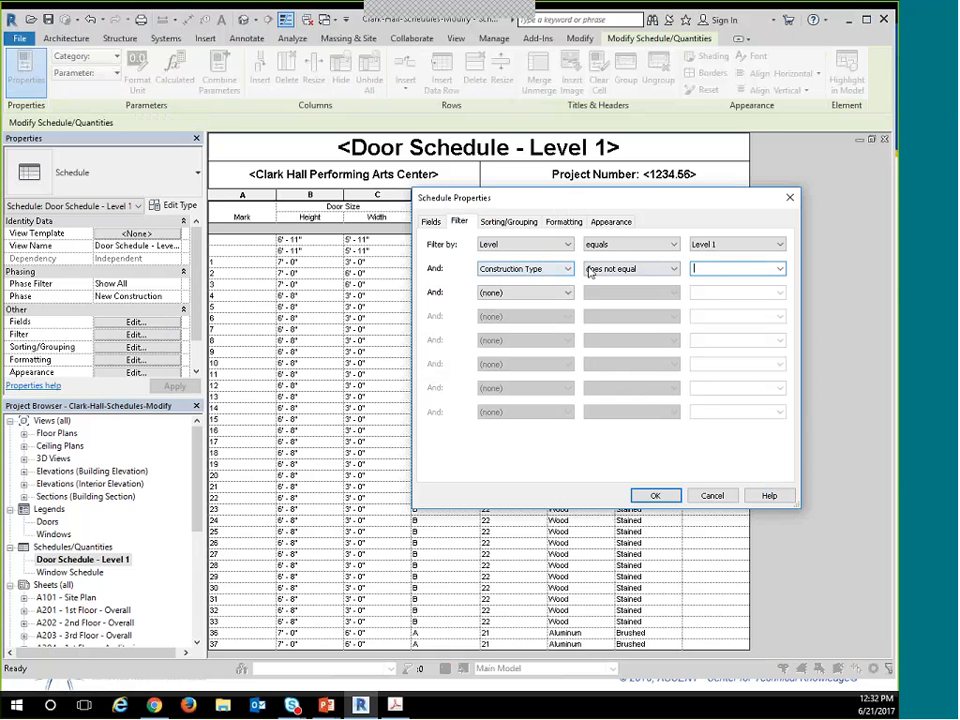
text(CW)
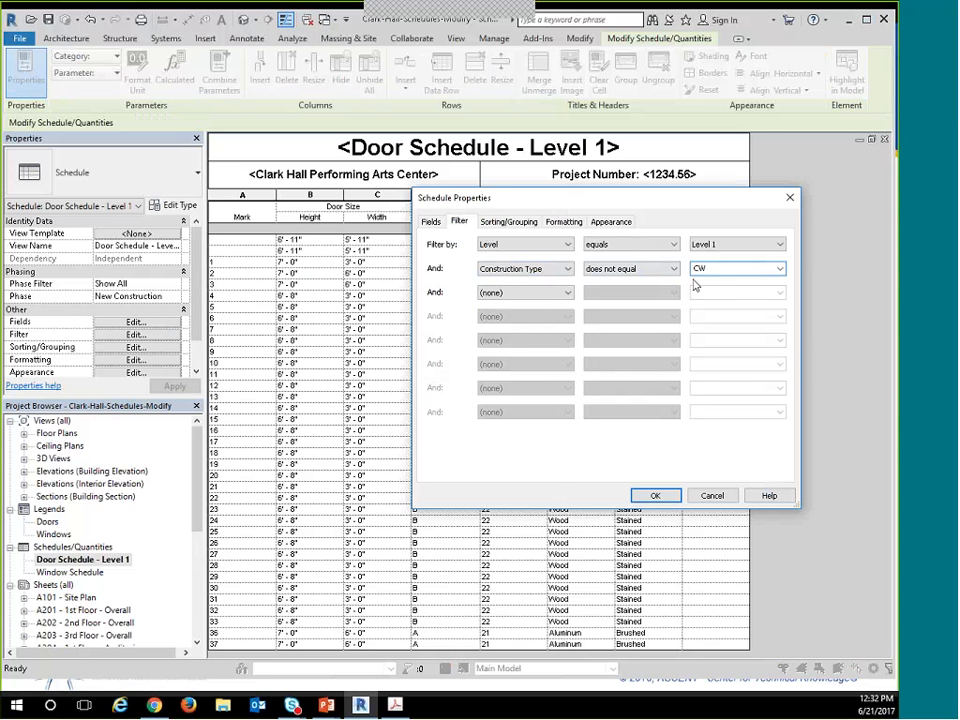
click(664, 497)
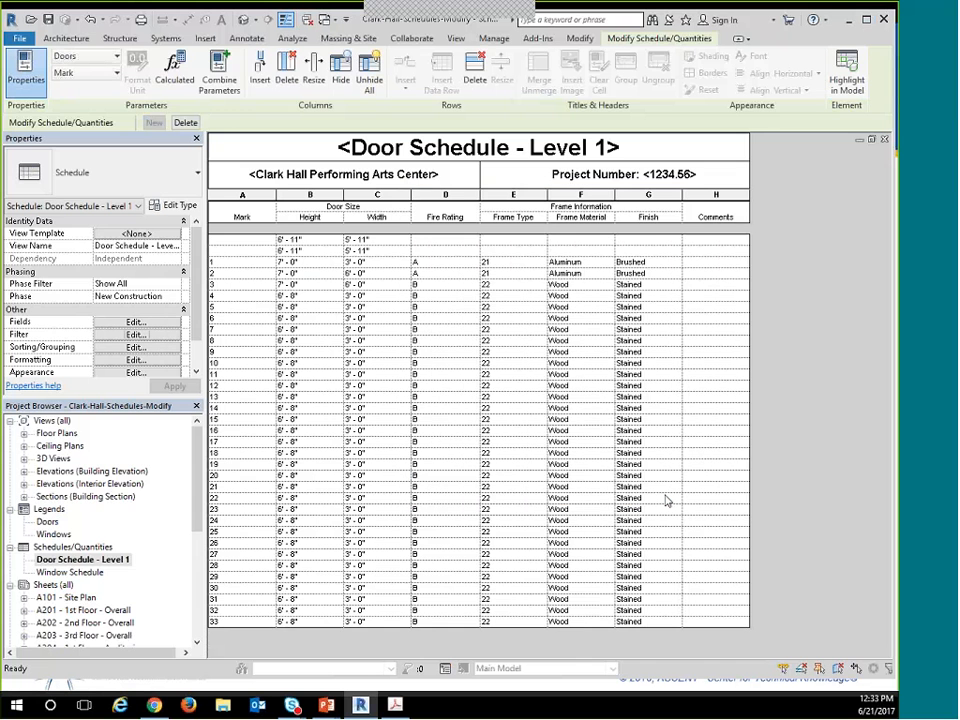
Go back to the plan with the selected curtain wall double door and examine its type's construction parameters.
key(ctrl+Tab)
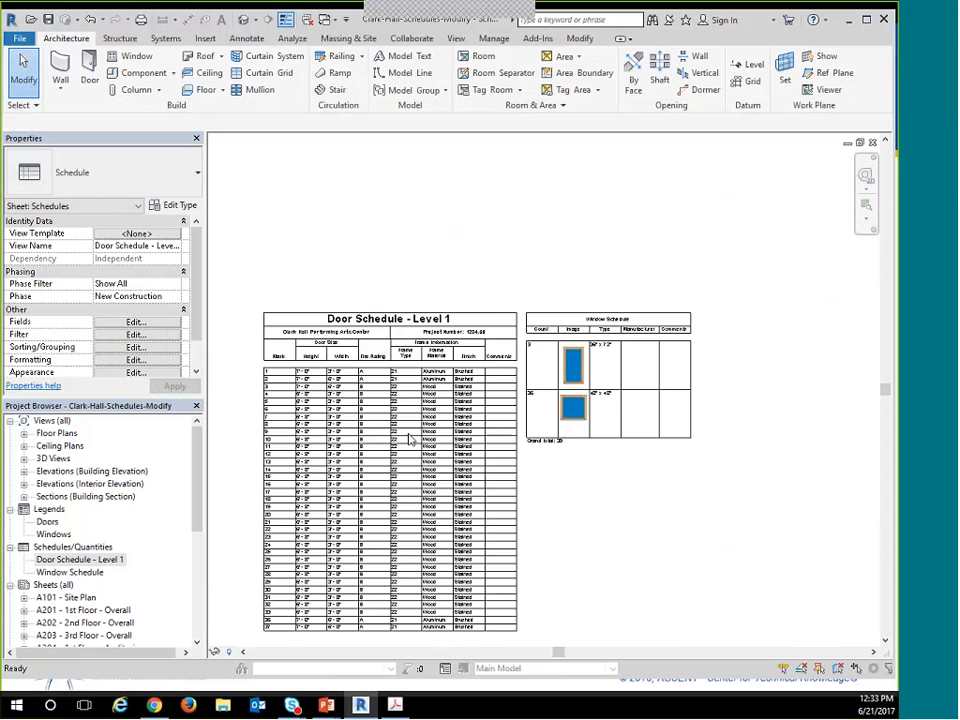
key(ctrl+Tab)
key(ctrl+Tab)
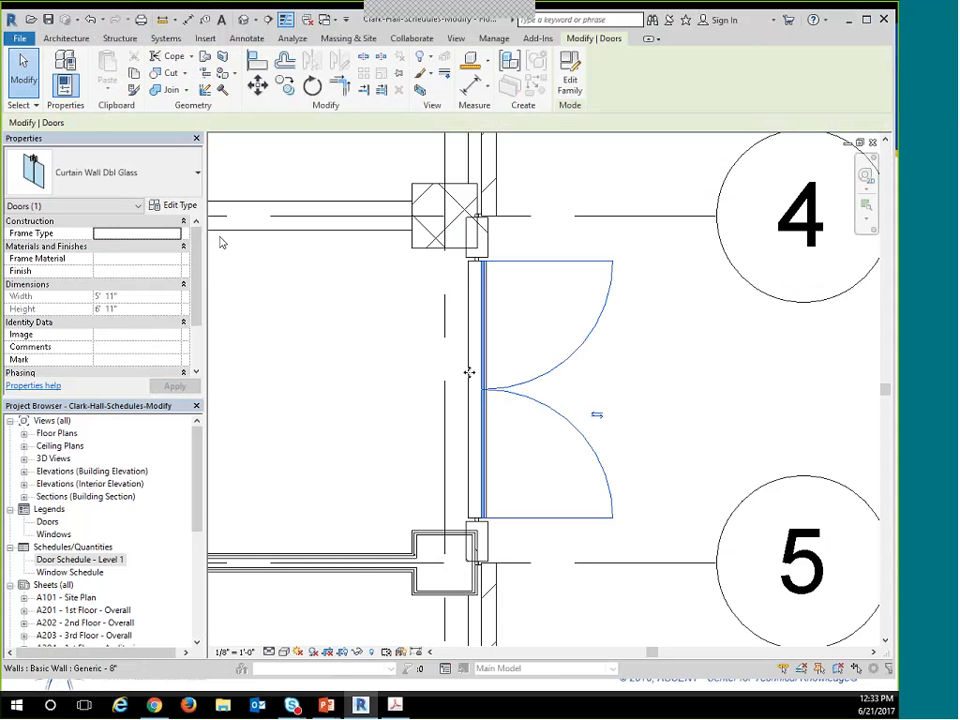
mouse_move(195, 260)
mouse_down()
mouse_move(196, 308)
mouse_move(195, 262)
mouse_move(186, 258)
mouse_up()
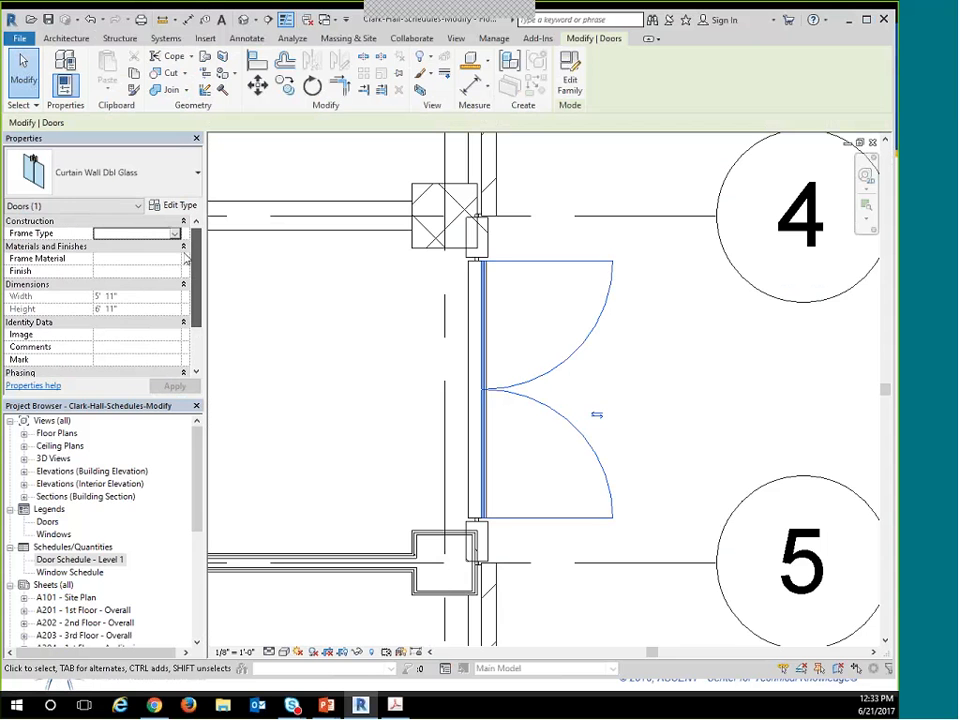
click(181, 206)
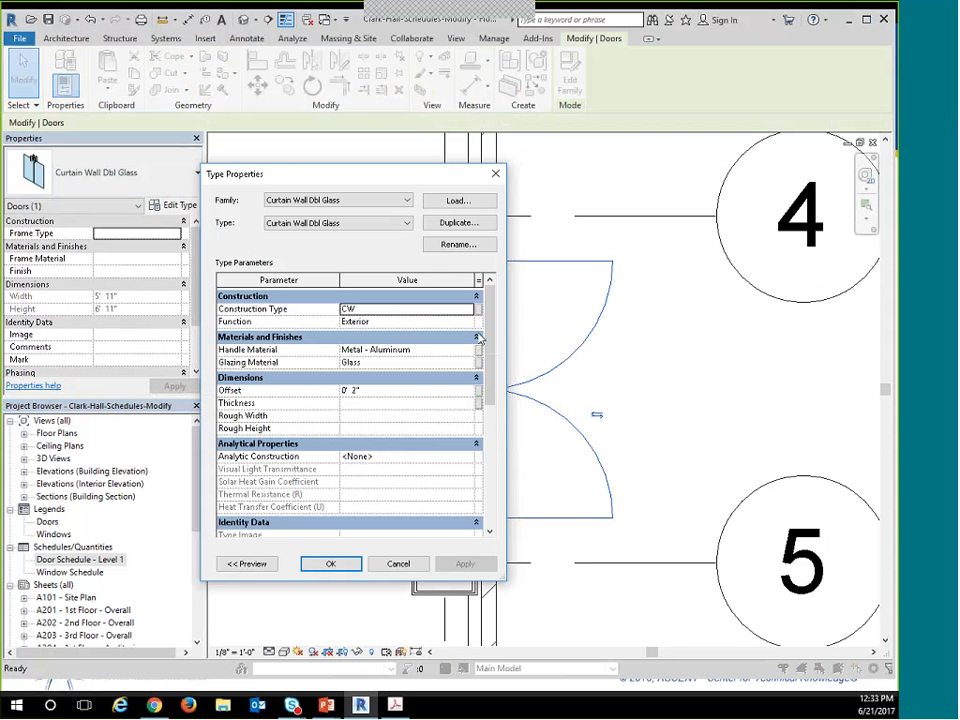
click(290, 313)
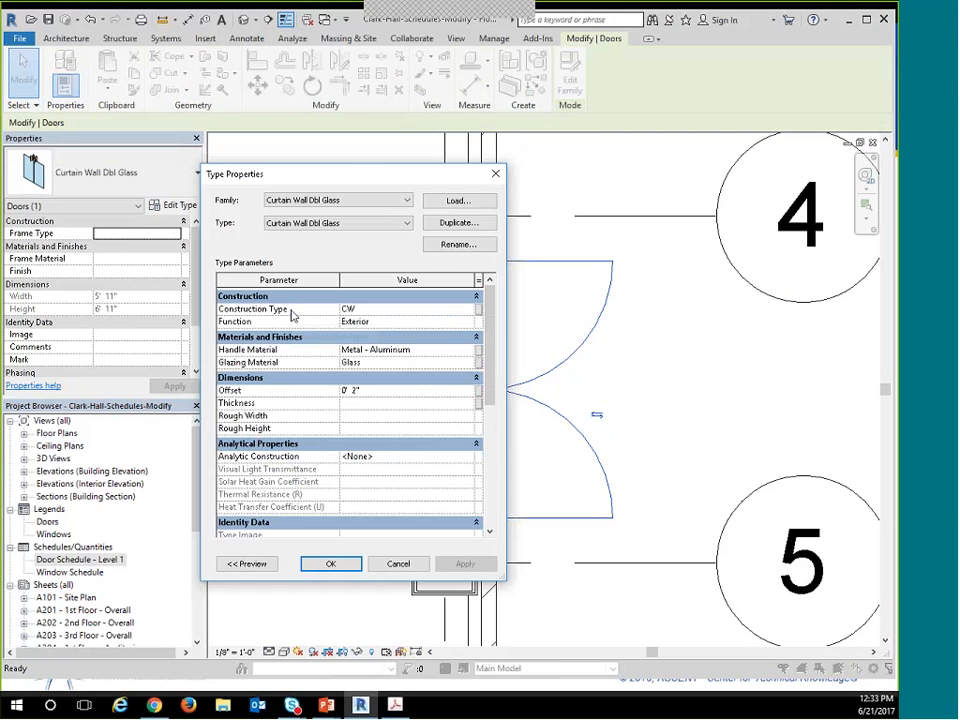
click(370, 297)
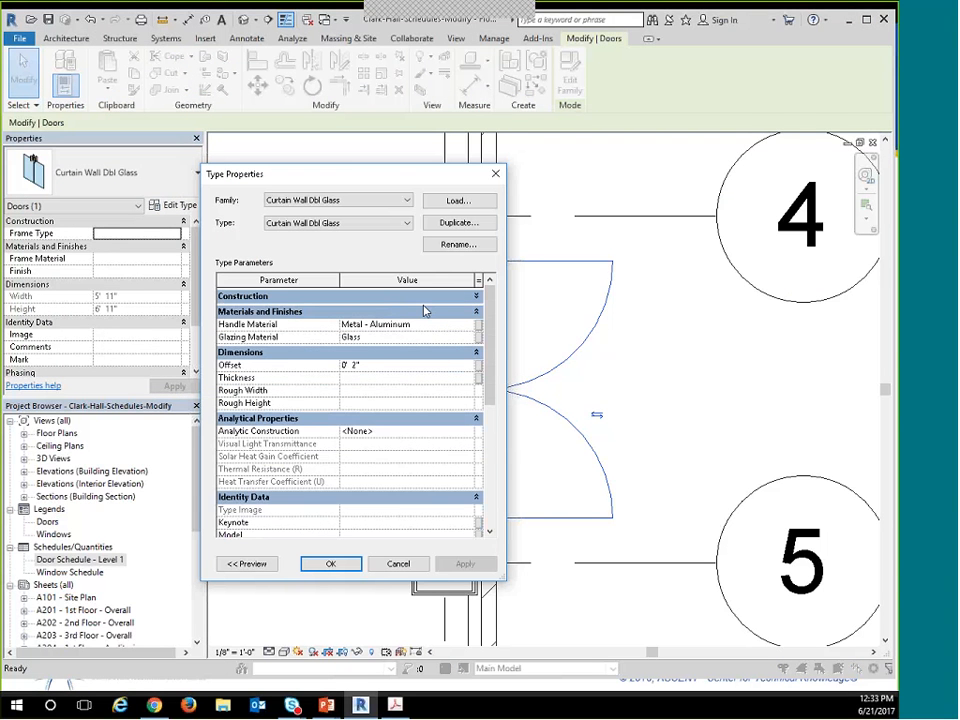
click(476, 297)
Set the Construction Type of the Curtain Wall Dbl Glass door type to CW and return to the door schedule.
click(436, 310)
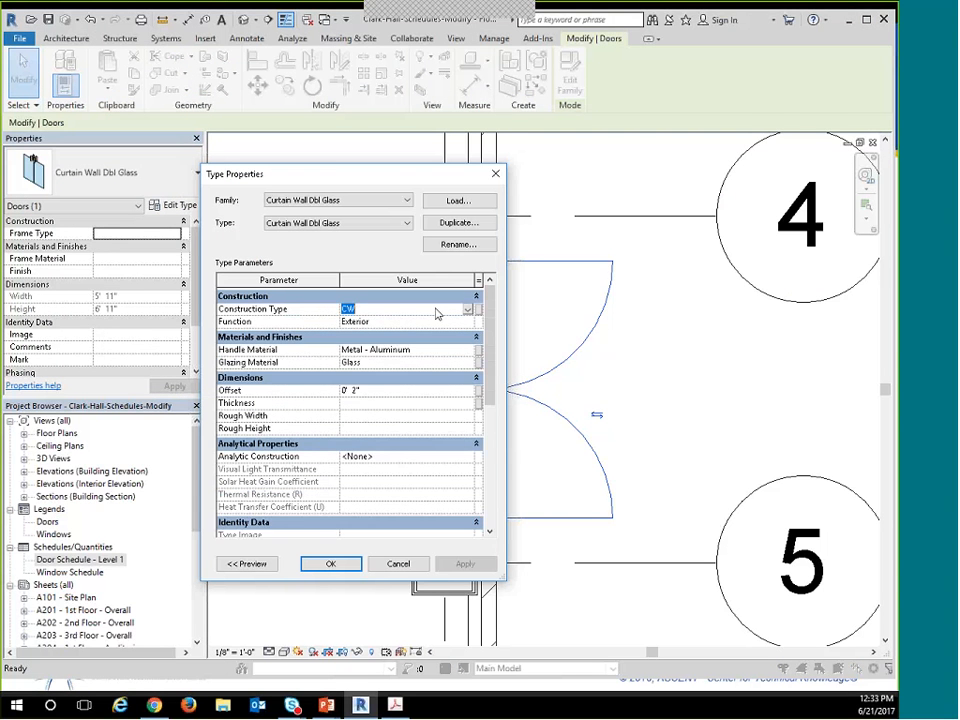
click(466, 311)
click(466, 311)
click(388, 307)
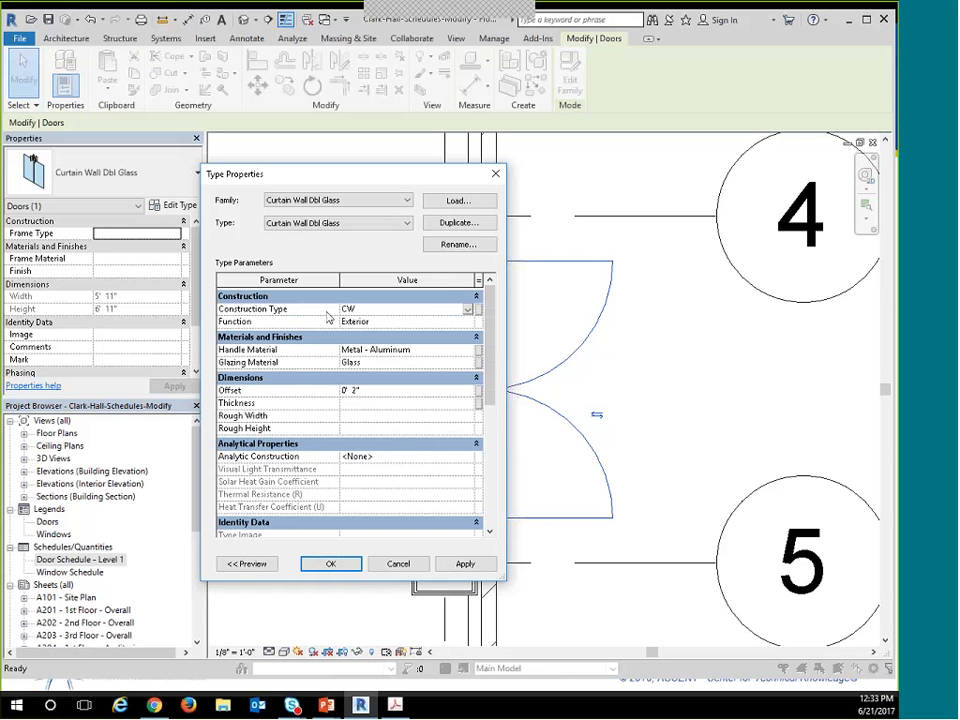
click(329, 564)
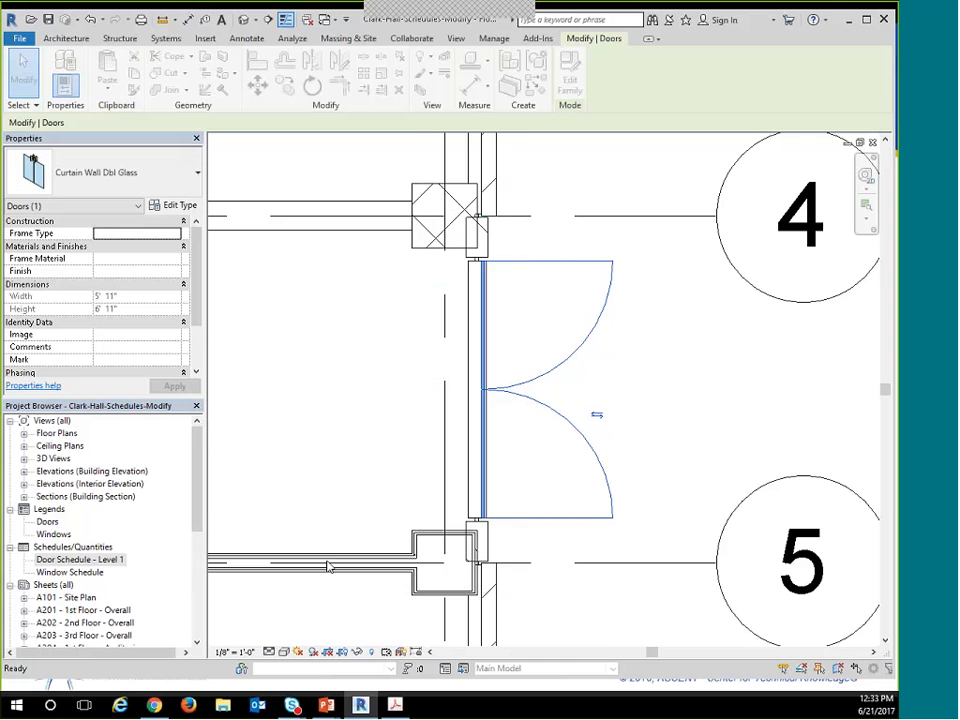
key(ctrl+Tab)
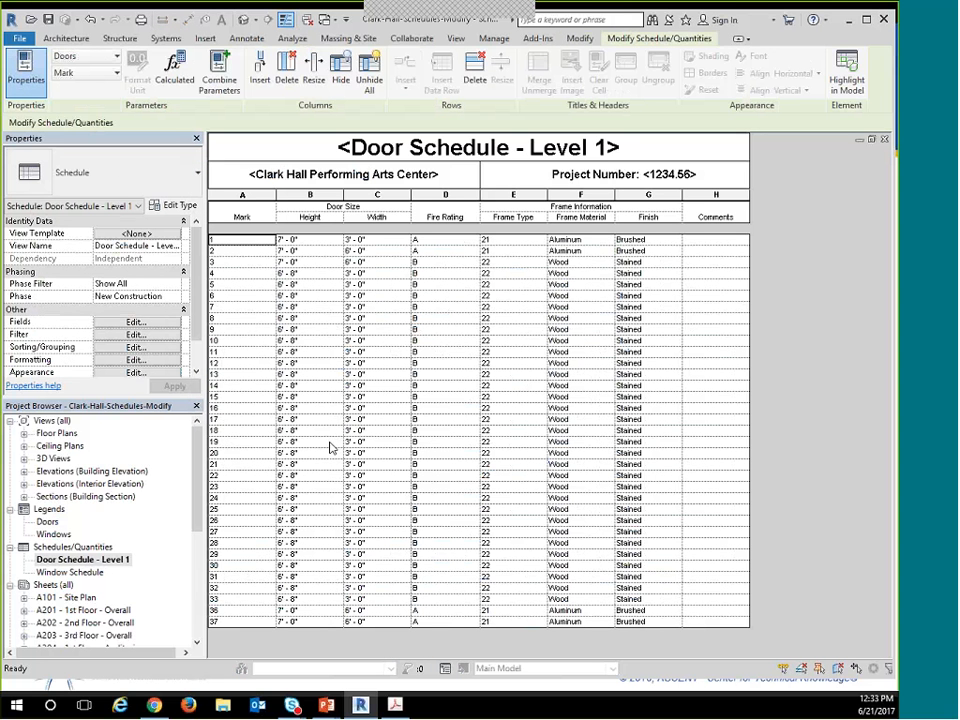
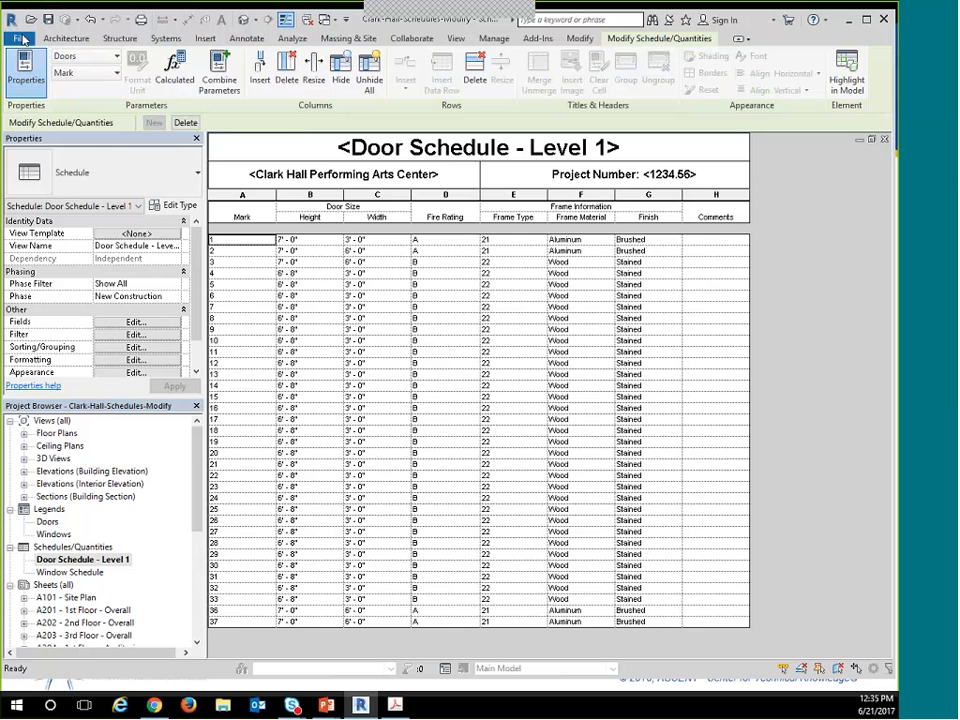
Close the Clark-Hall-Schedules-Modify project and save its changes.
click(22, 39)
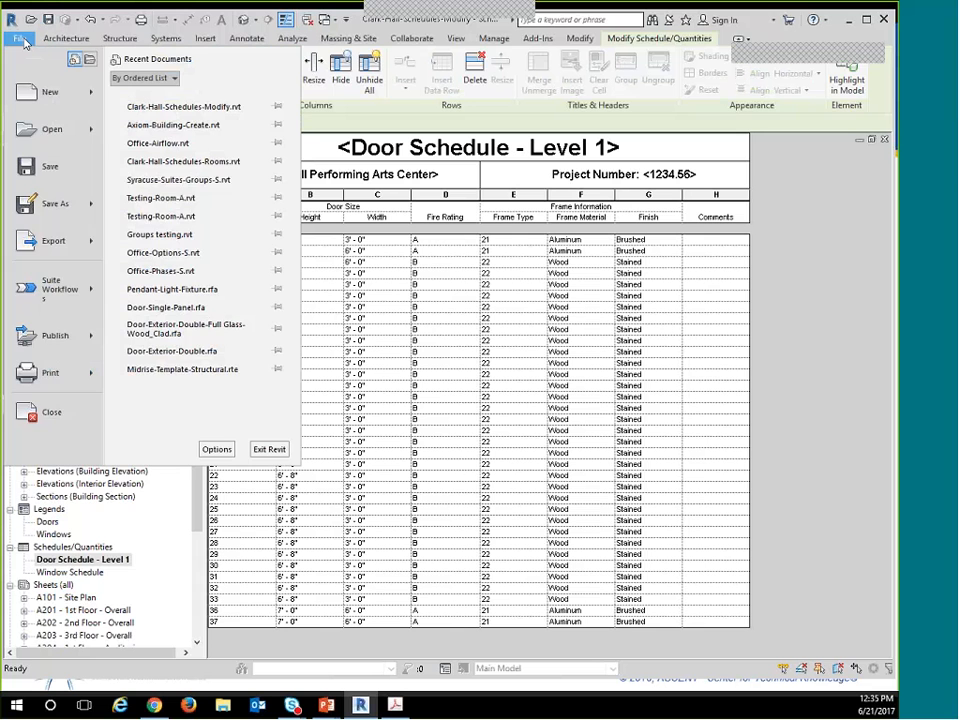
click(50, 411)
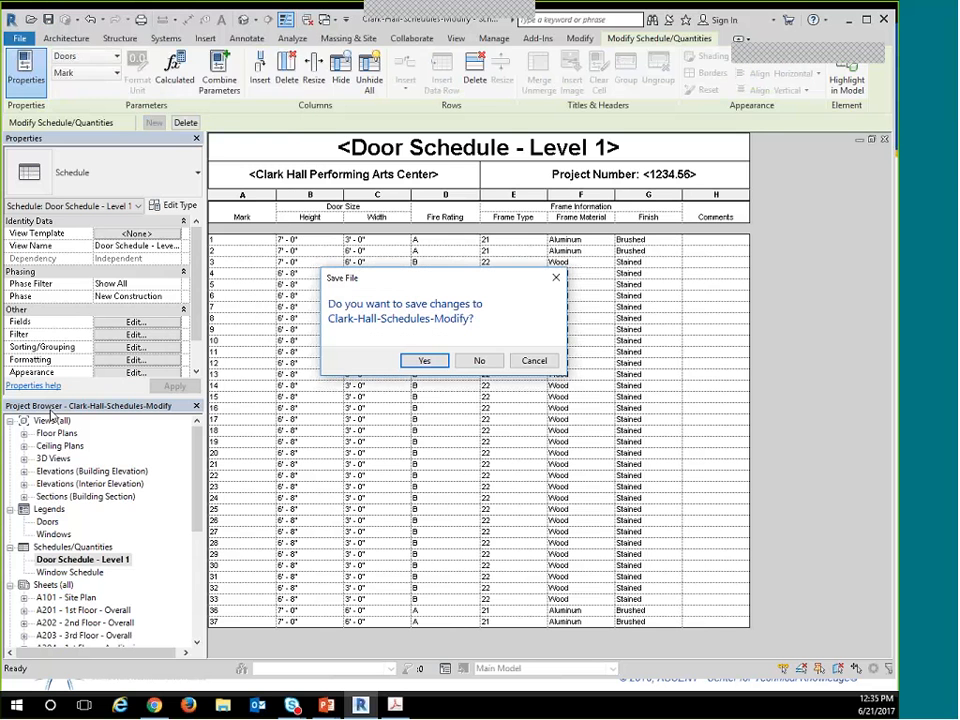
click(425, 360)
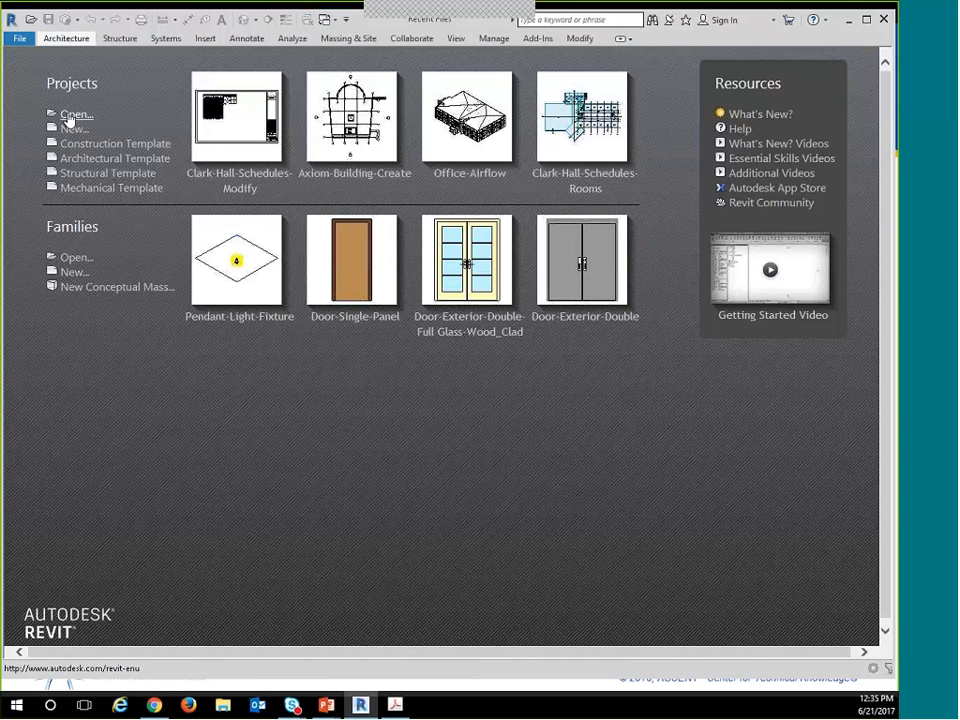
Open the Clark-Hall-Schedules-Rooms project from the 2018-Schedules Inside and Out folder.
click(72, 115)
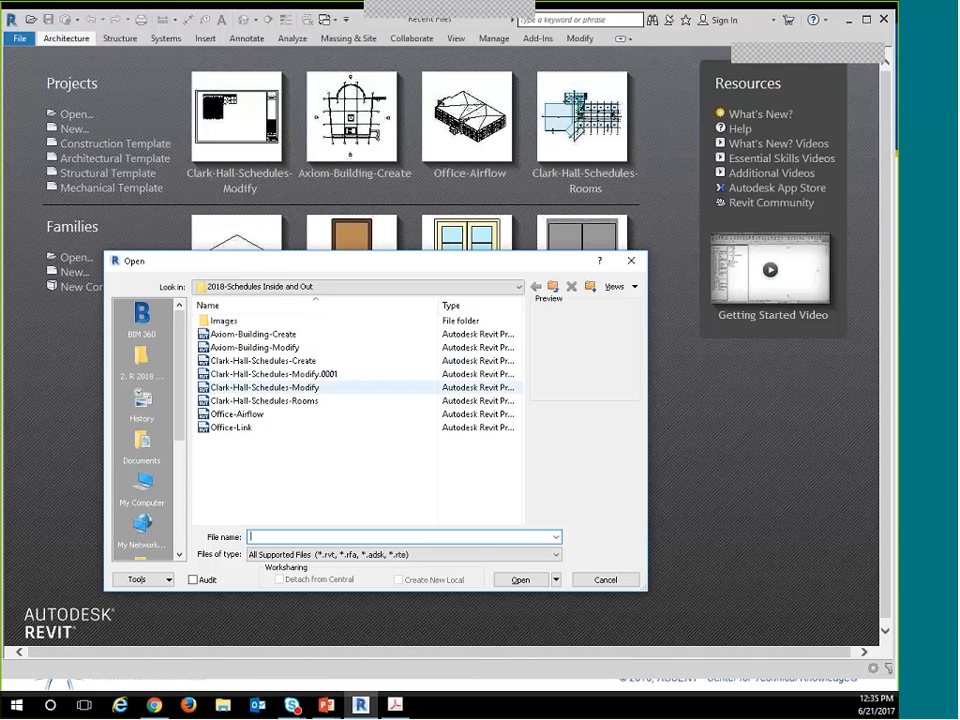
click(247, 401)
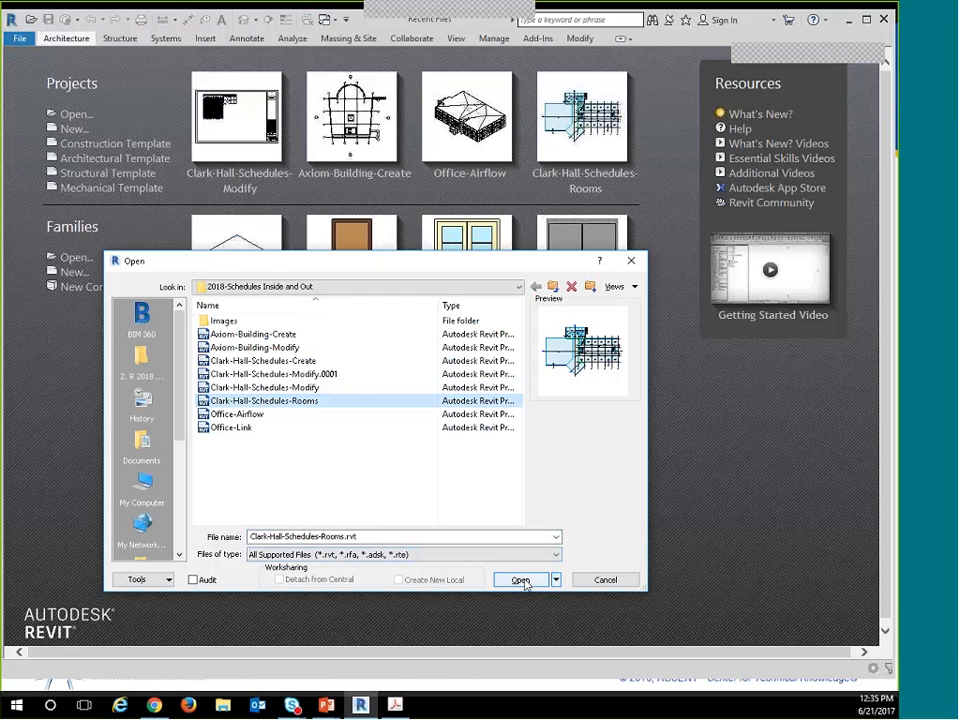
click(521, 580)
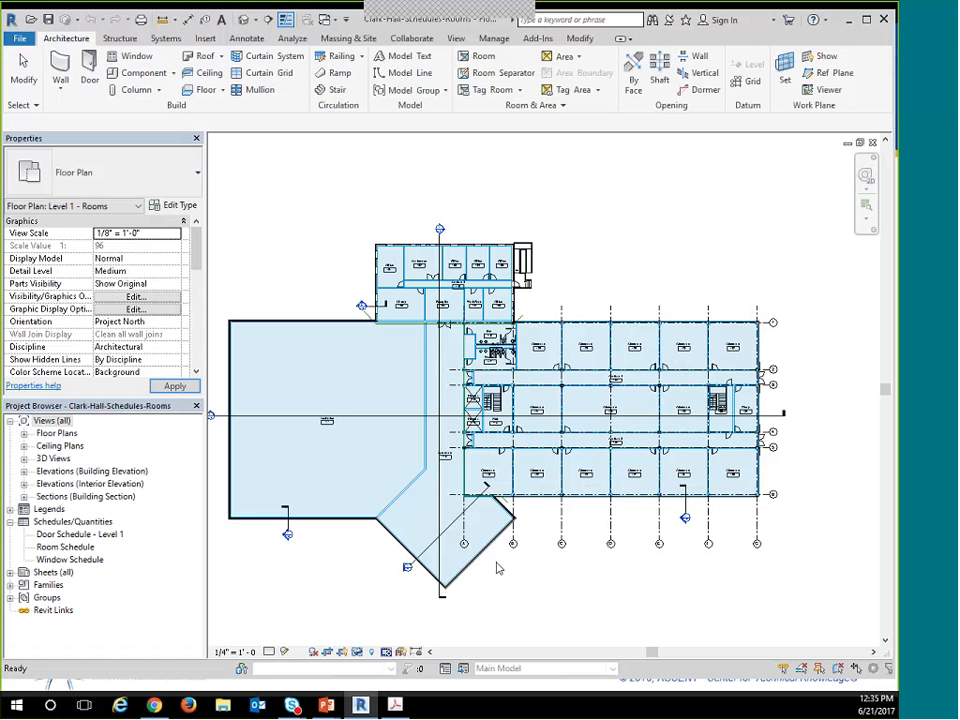
Inspect the large auditorium room in the Level 1 - Rooms floor plan and open the Room Schedule.
click(291, 460)
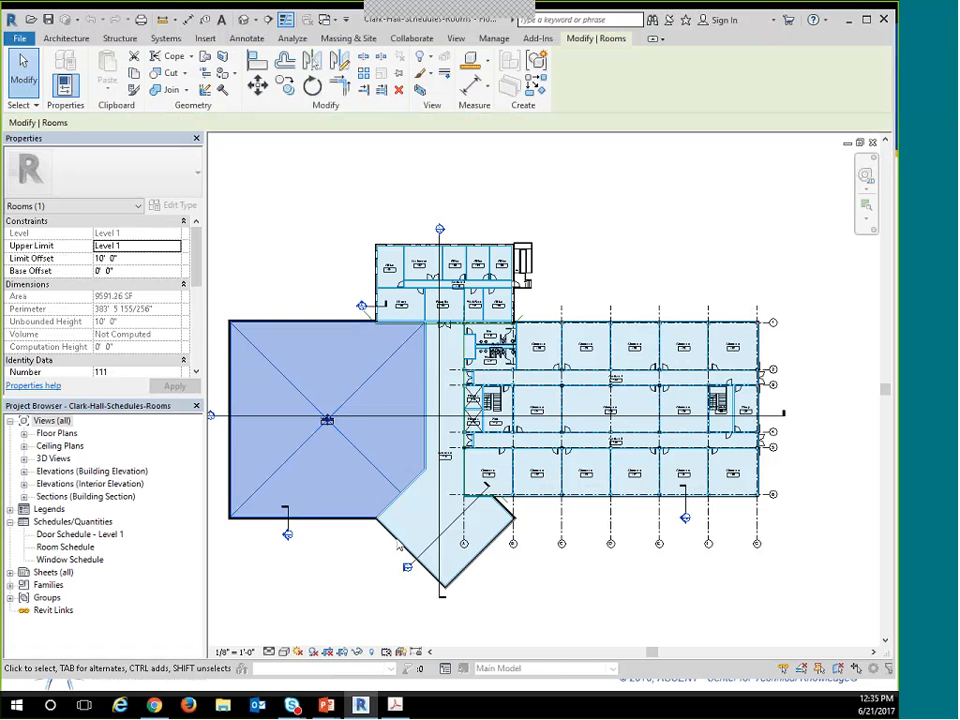
key(Escape)
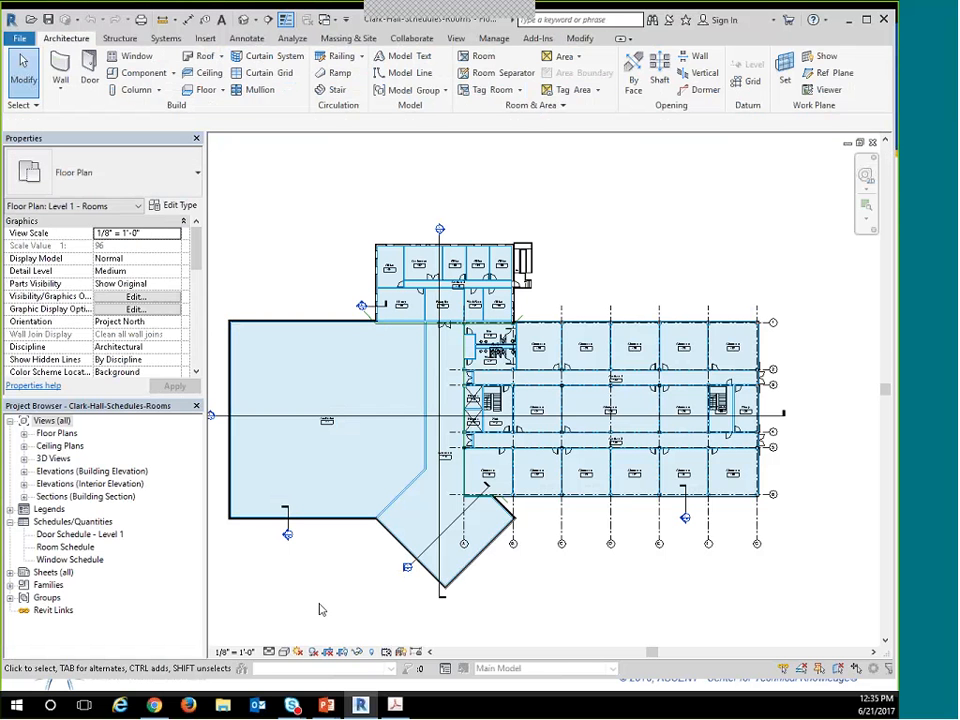
double_click(65, 547)
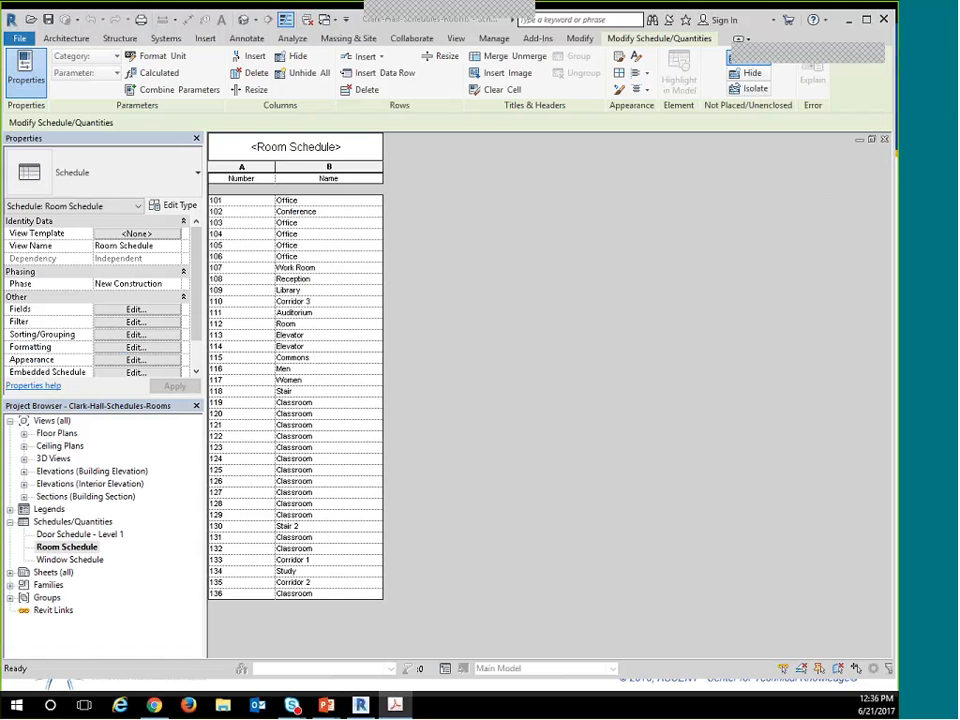
Start a new schedule/quantities and limit its category list to the Architecture discipline only.
click(72, 522)
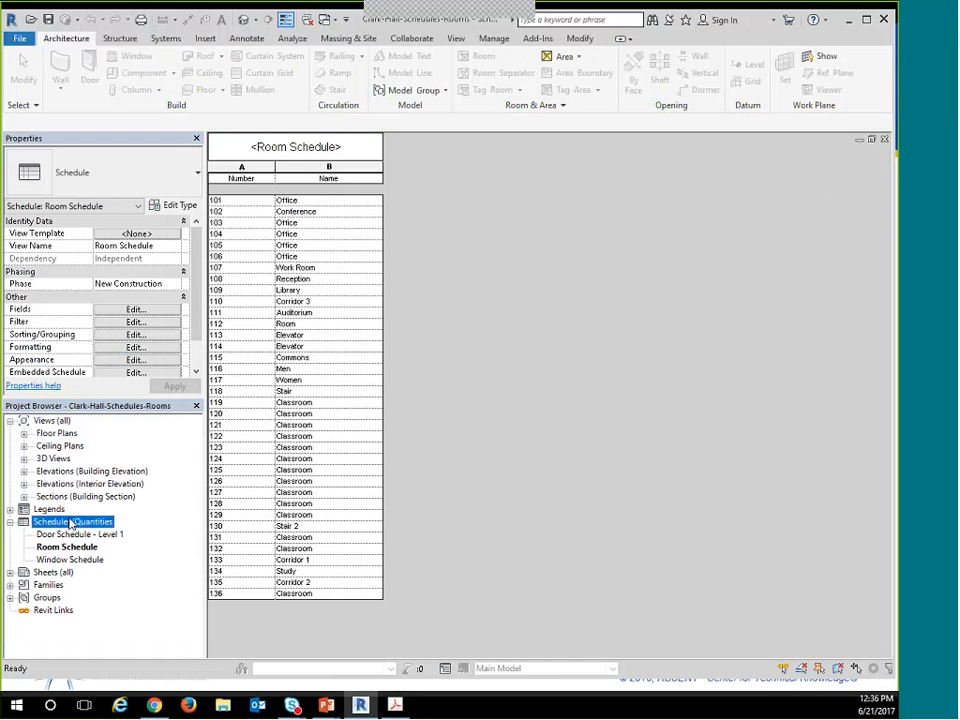
click(75, 524)
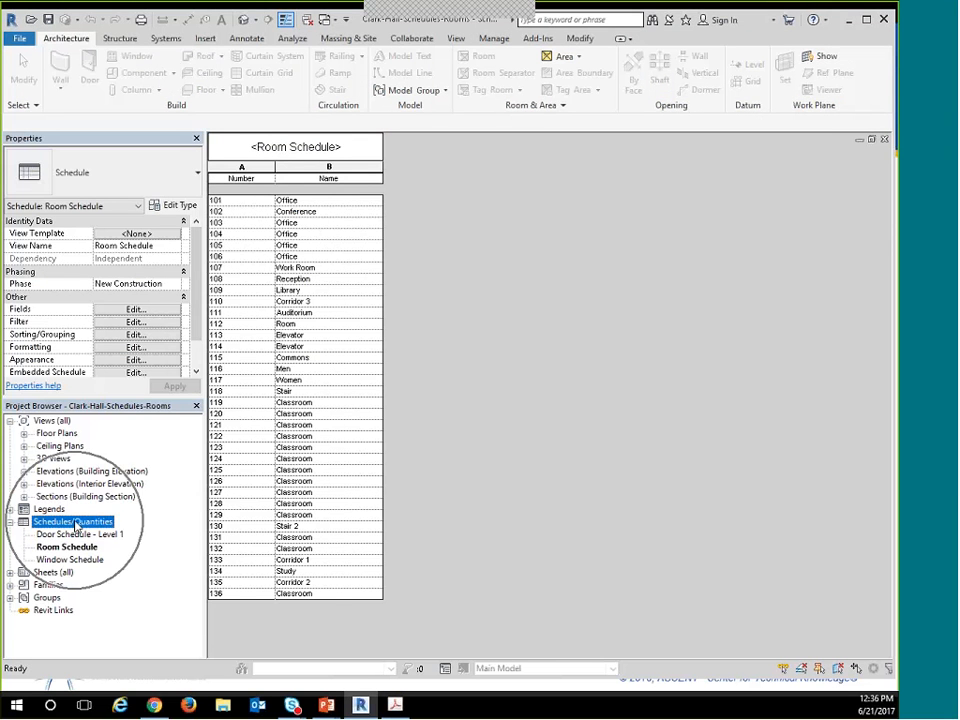
right_click(75, 524)
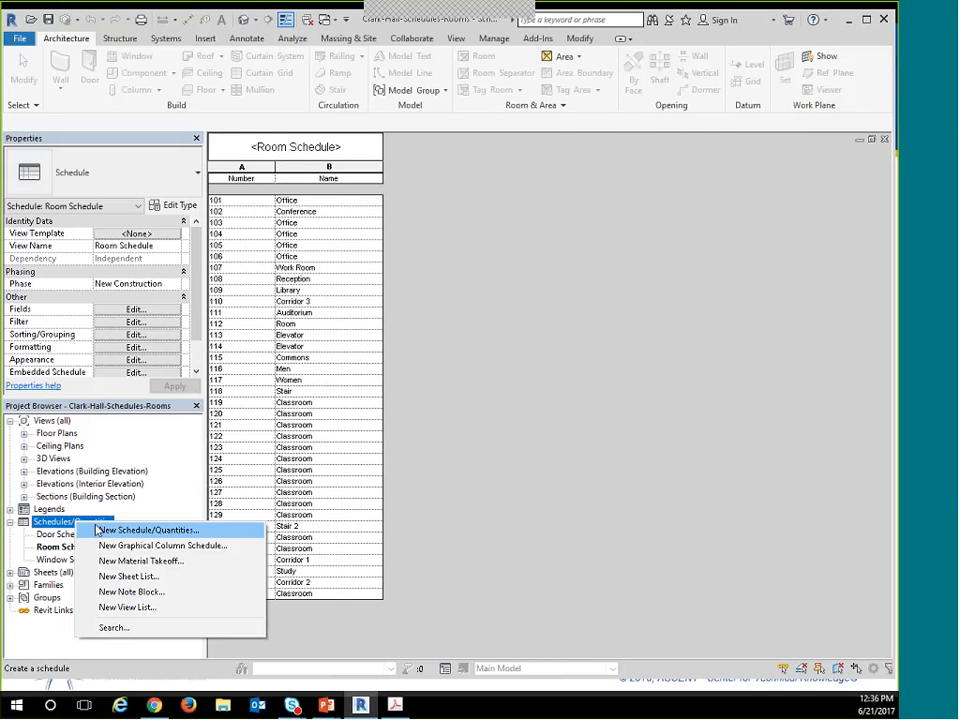
click(131, 533)
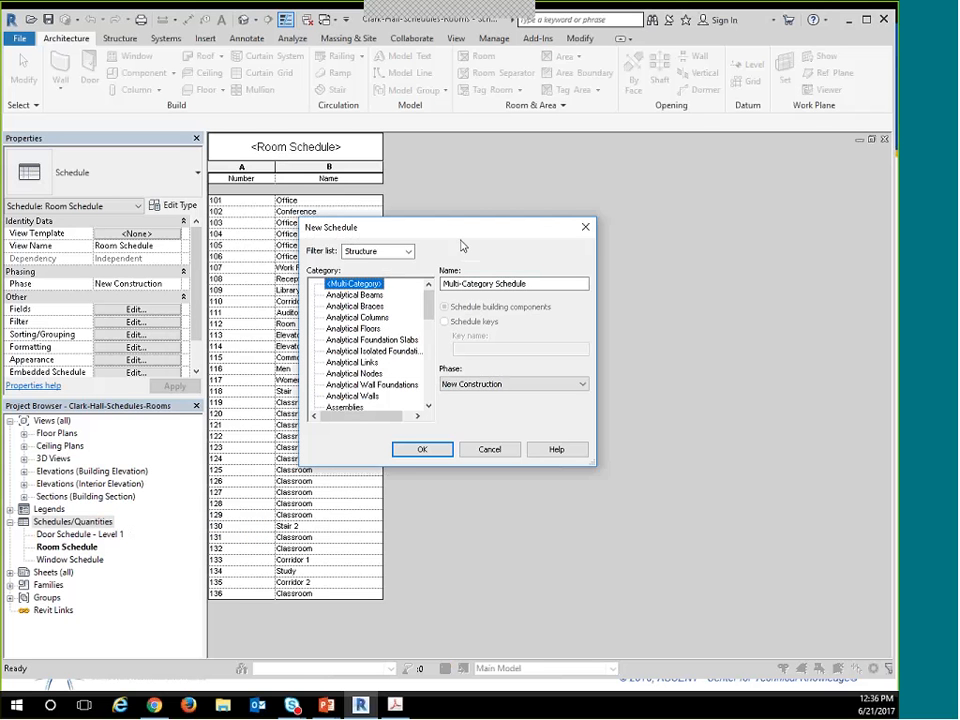
click(408, 251)
click(372, 265)
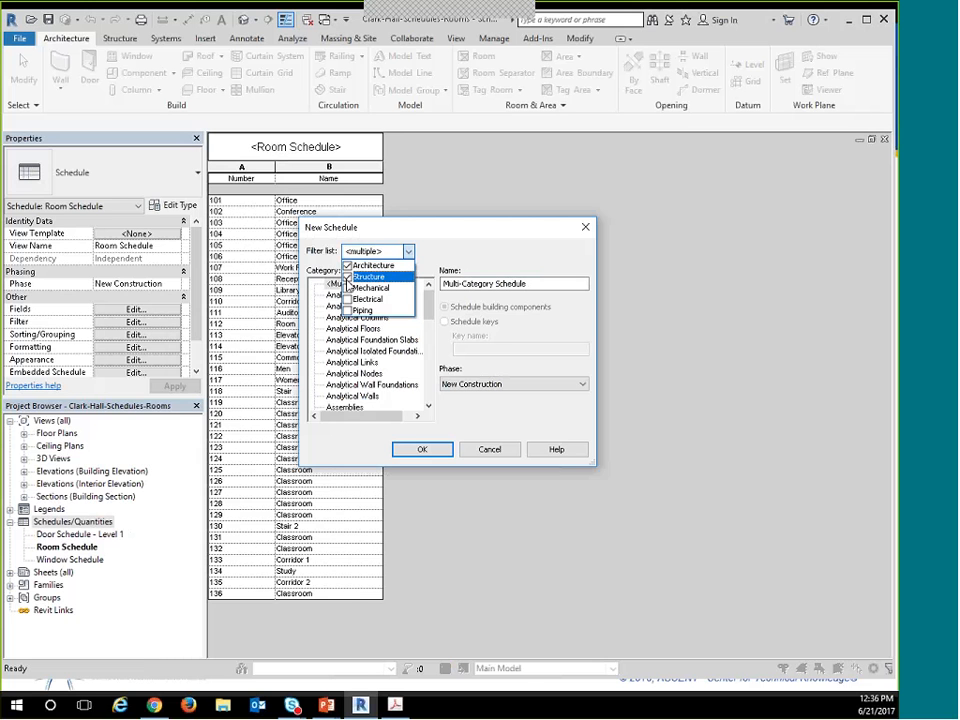
click(368, 276)
click(441, 254)
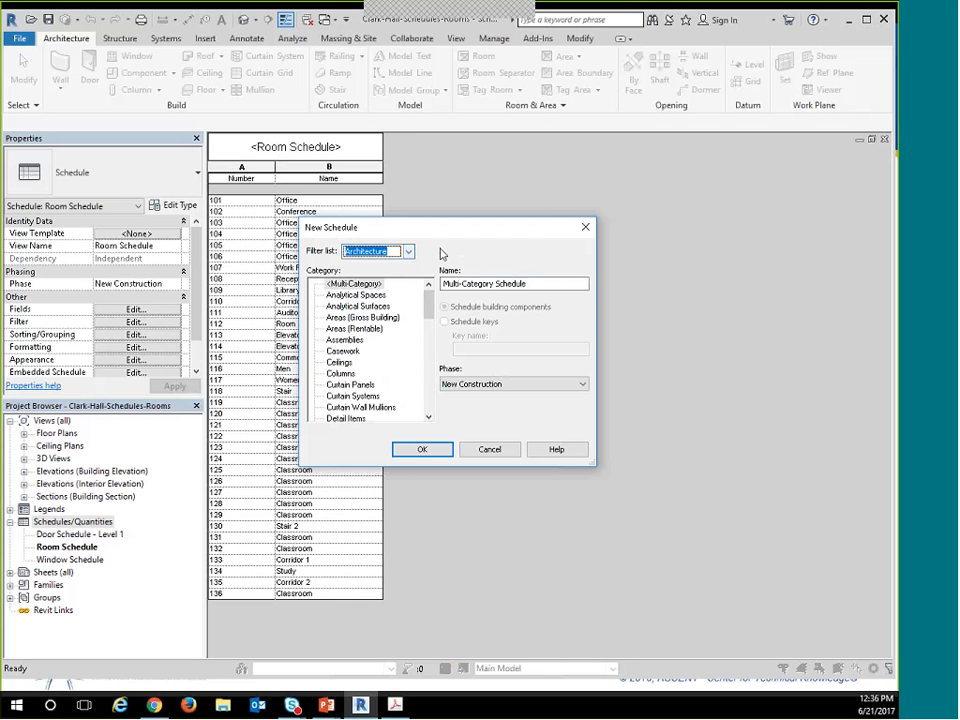
Choose the Rooms category for the new schedule and name it Room Style Schedule.
click(344, 340)
key(r)
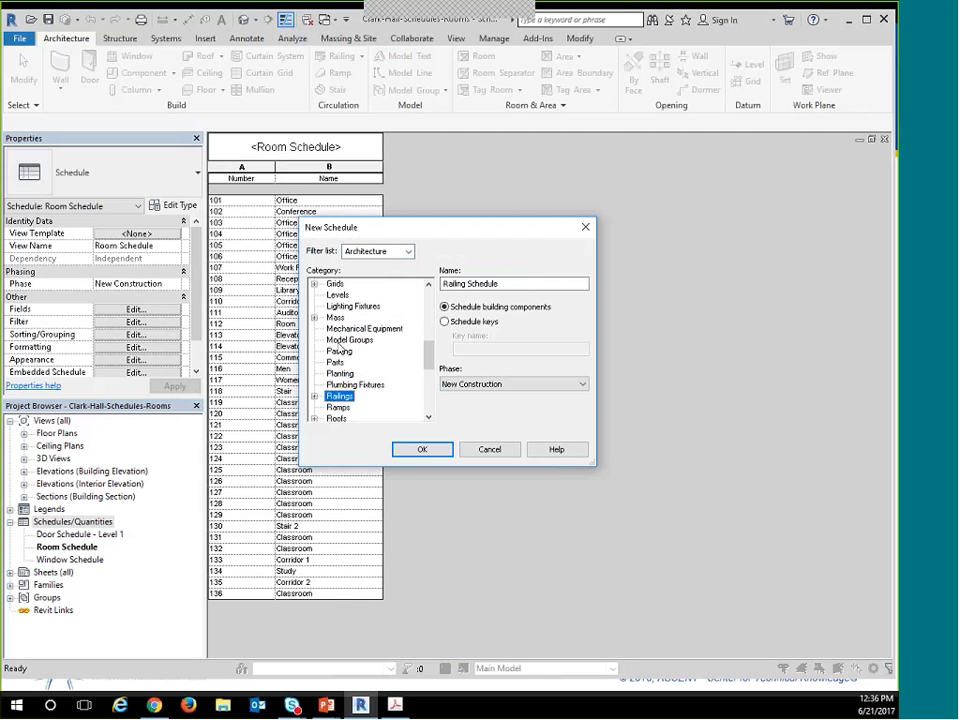
scroll(340, 400, down, 1)
scroll(340, 410, down, 1)
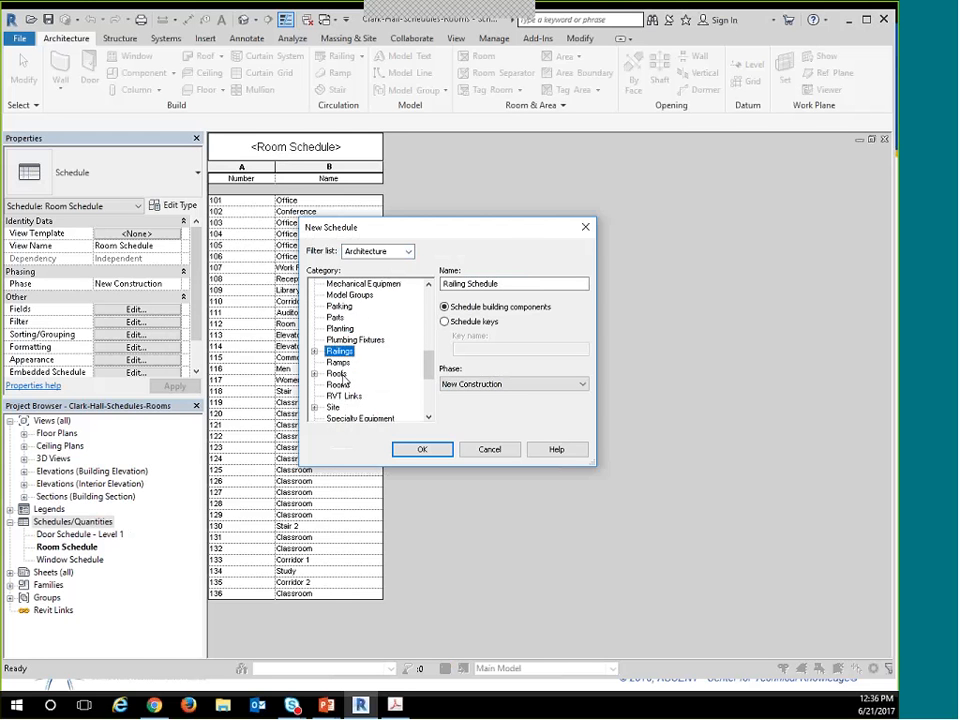
click(338, 385)
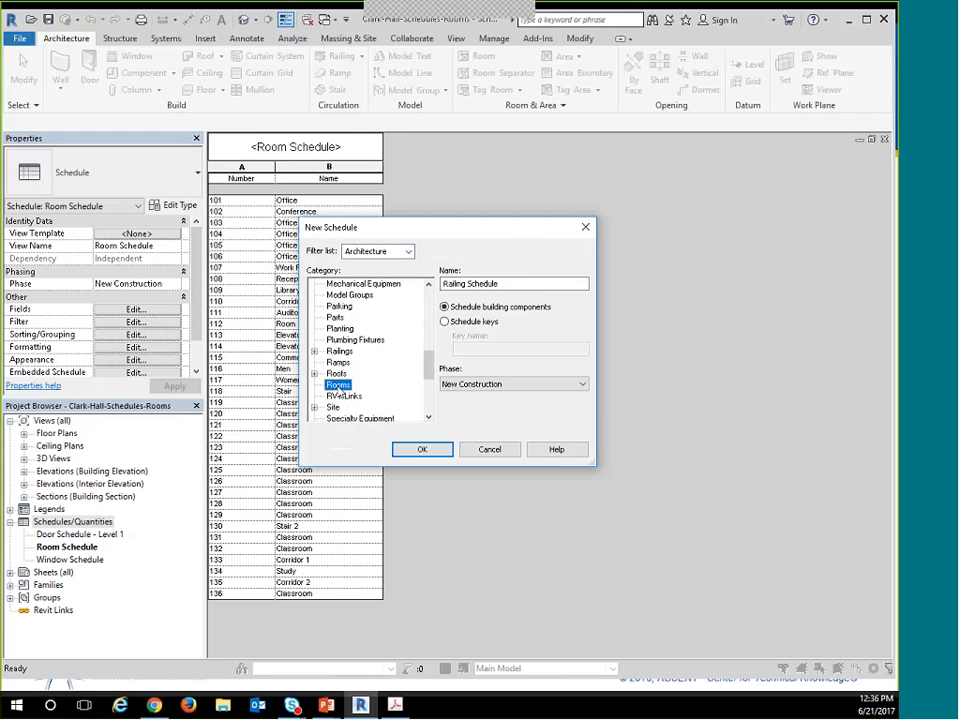
click(506, 283)
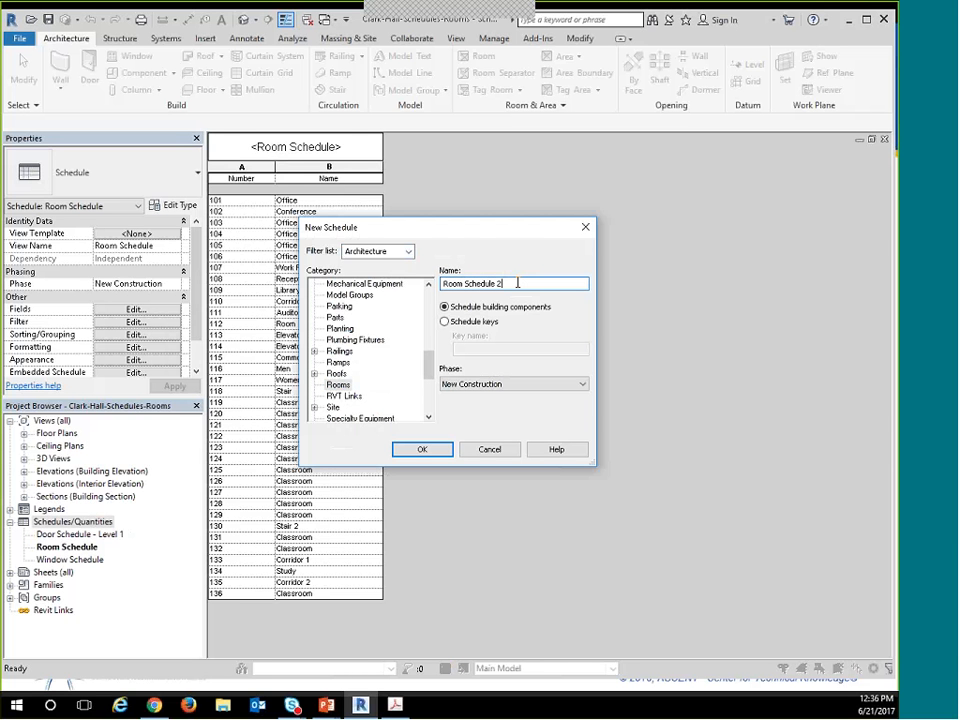
drag(517, 283, 394, 272)
text(Room Style Schedule)
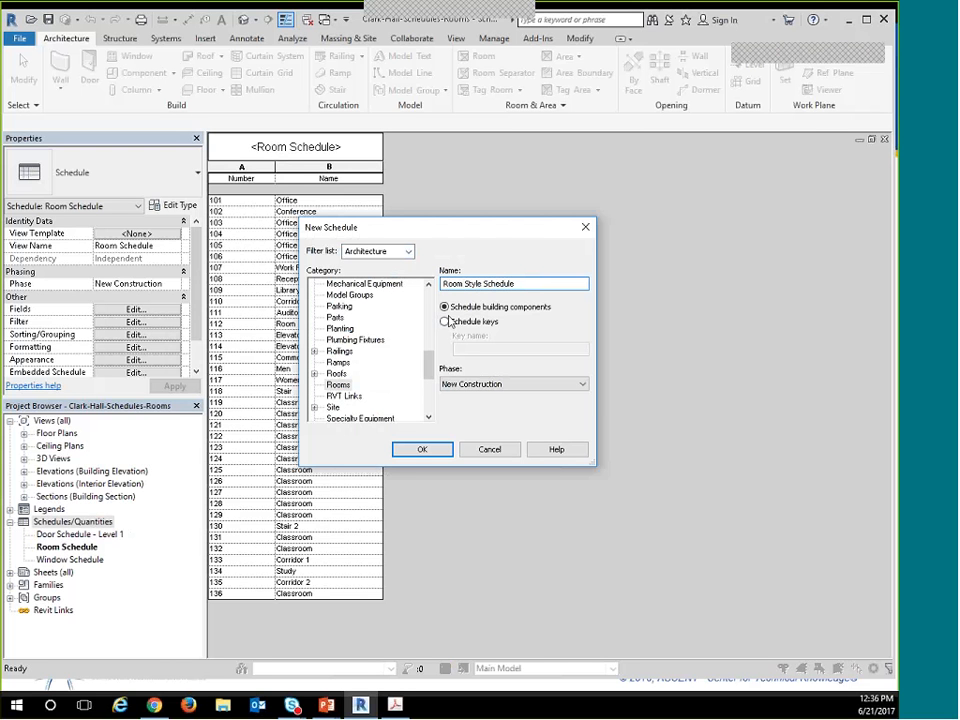
Make the new schedule a key schedule with the key name Room Style and accept its definition.
click(447, 321)
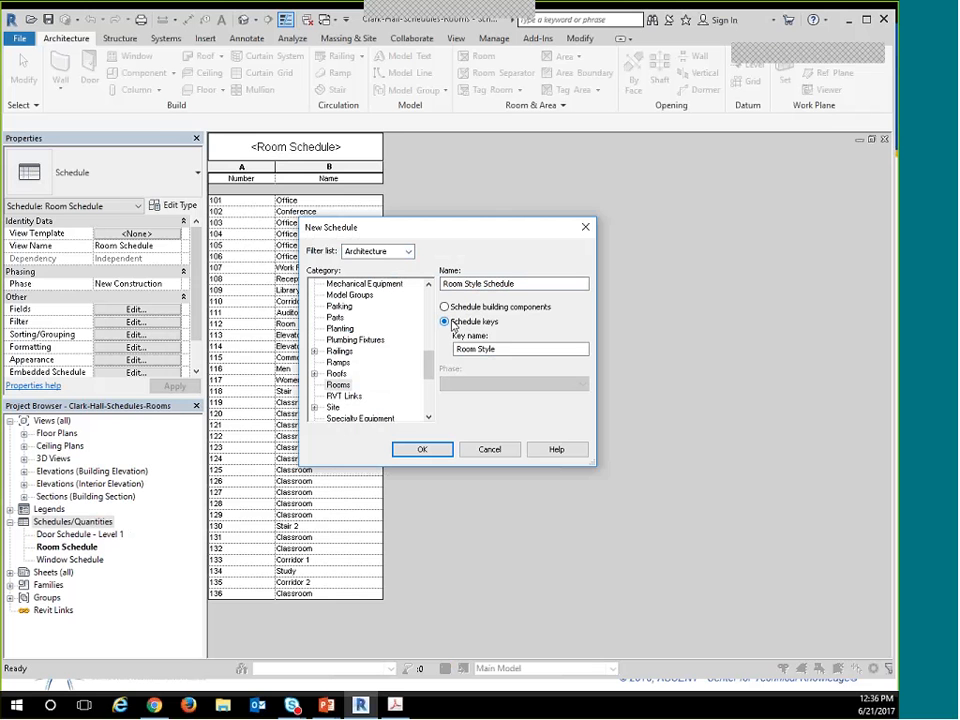
click(515, 349)
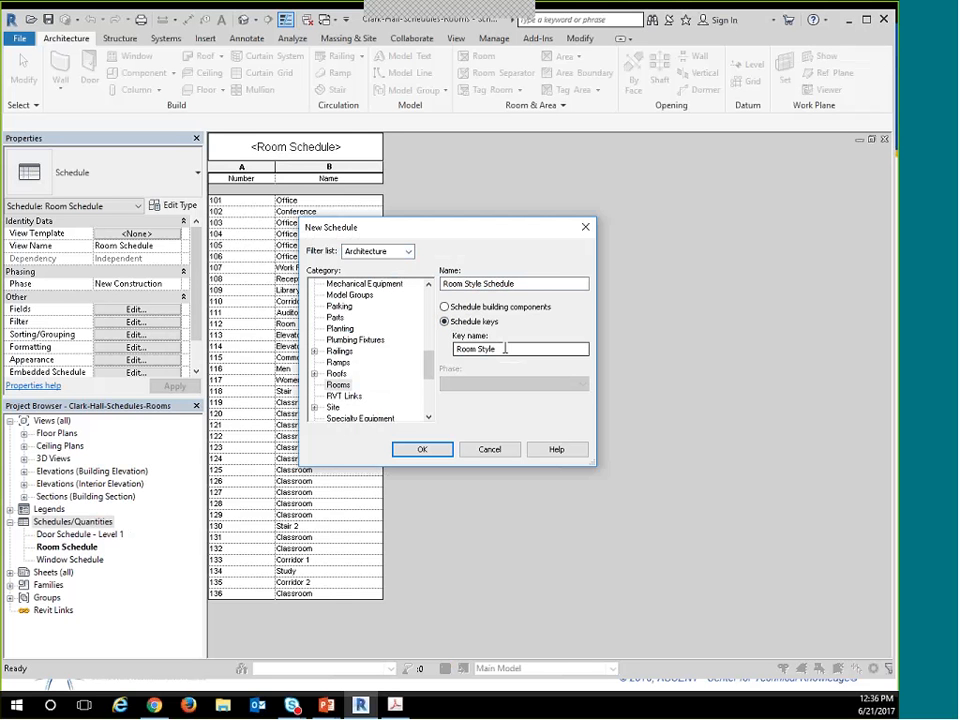
key(ctrl+a)
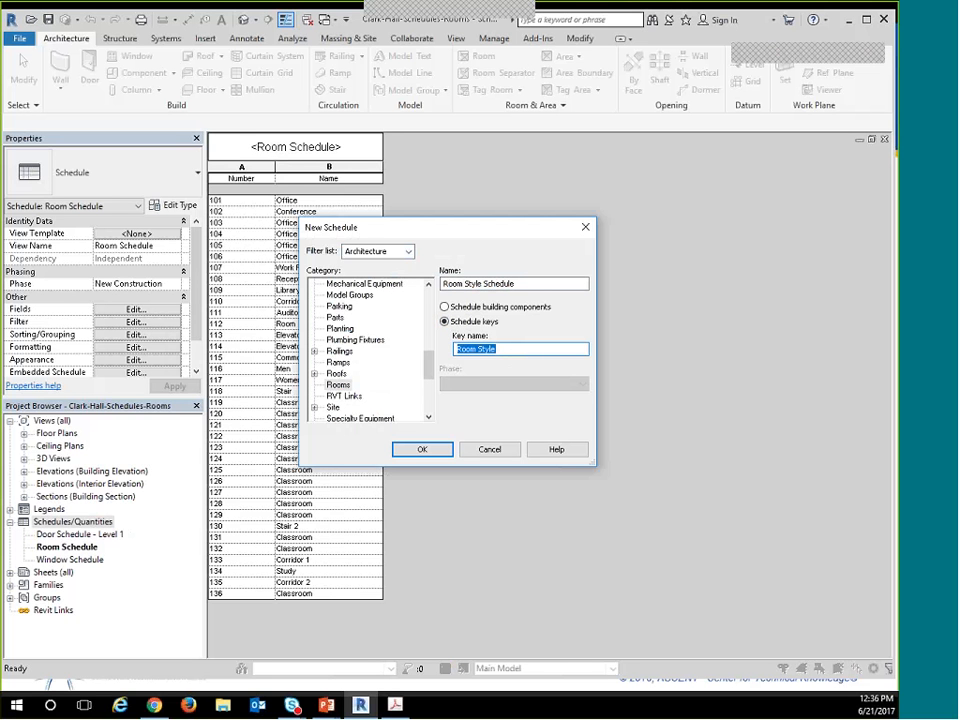
click(482, 283)
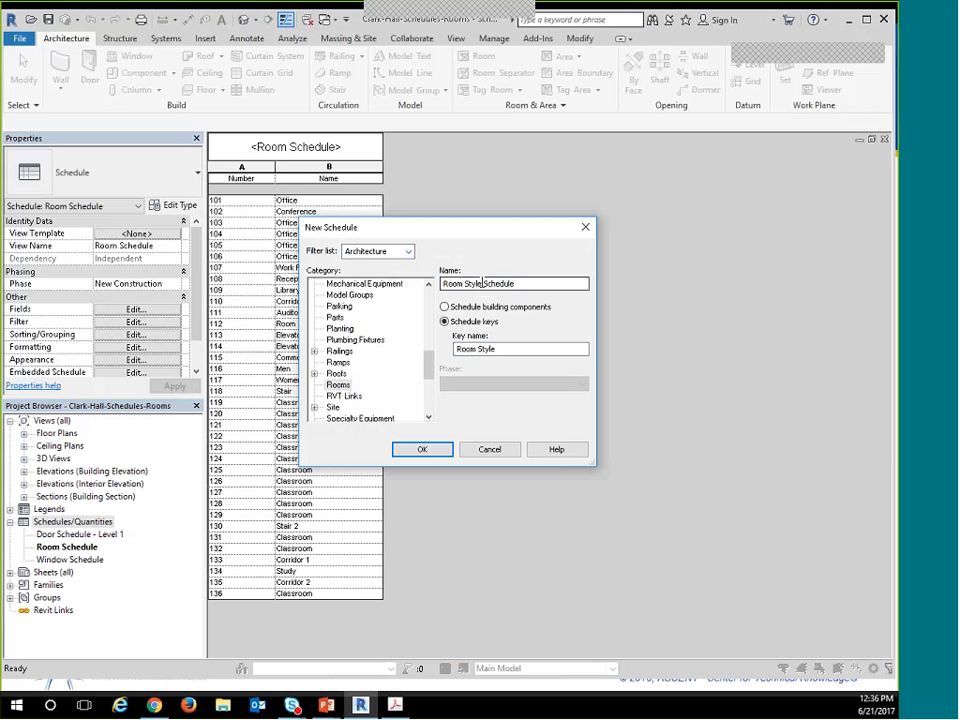
key(shift+Home)
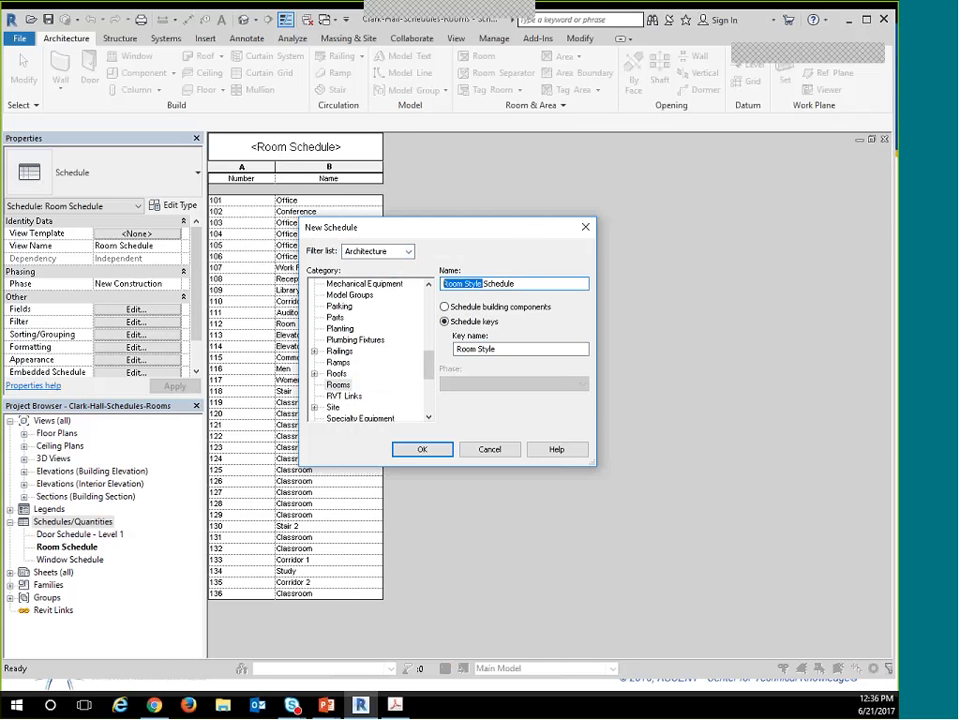
click(503, 352)
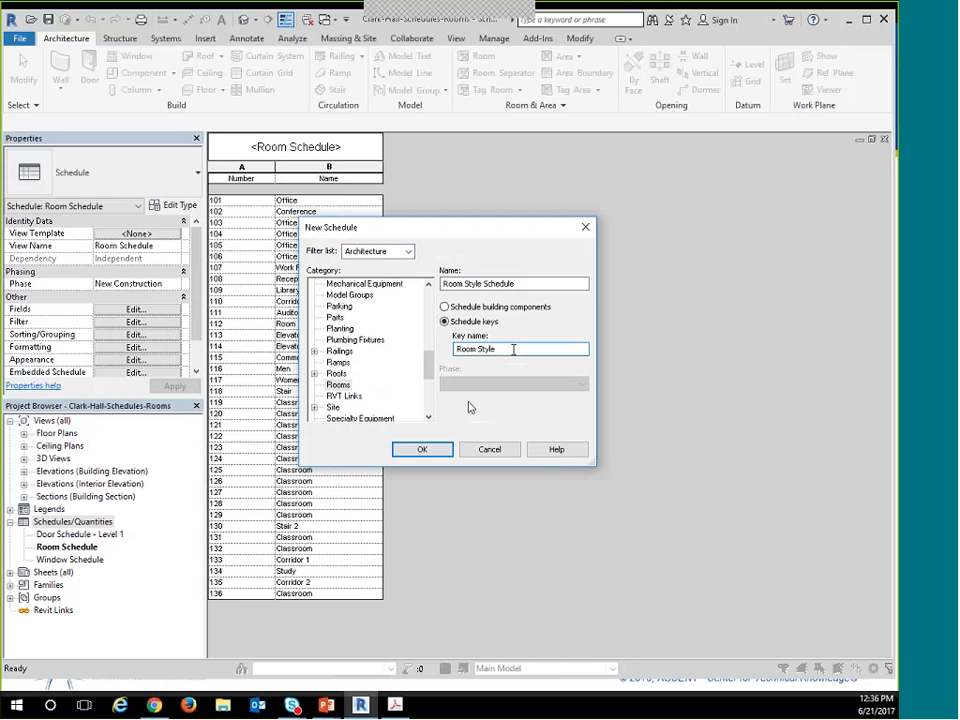
click(434, 454)
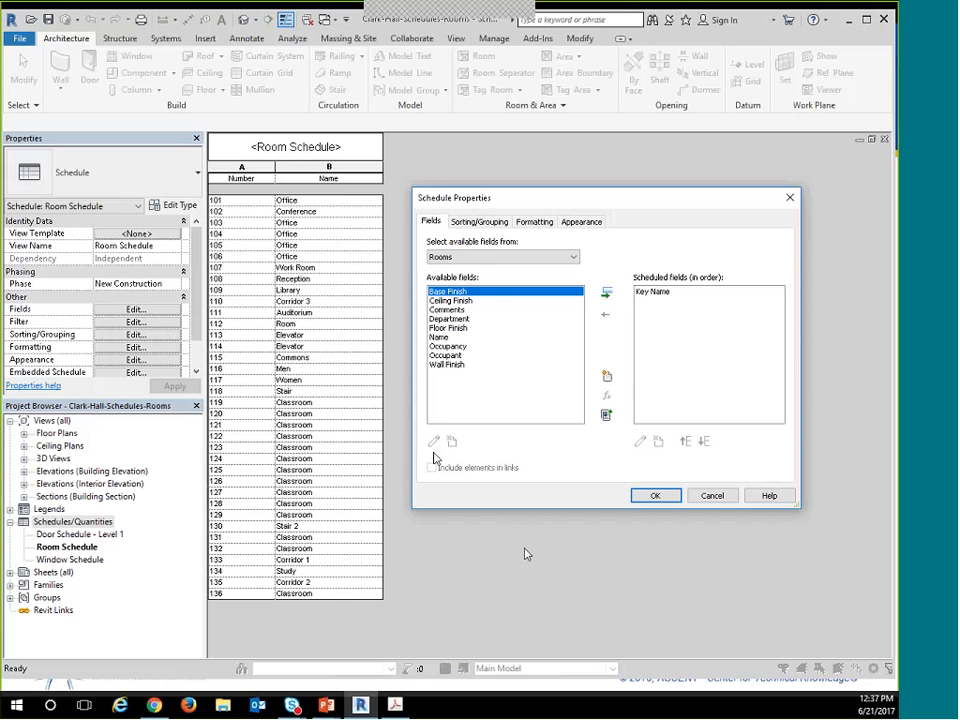
Add the Wall Finish, Floor Finish, Base Finish and Ceiling Finish fields from Rooms to the key schedule.
click(457, 258)
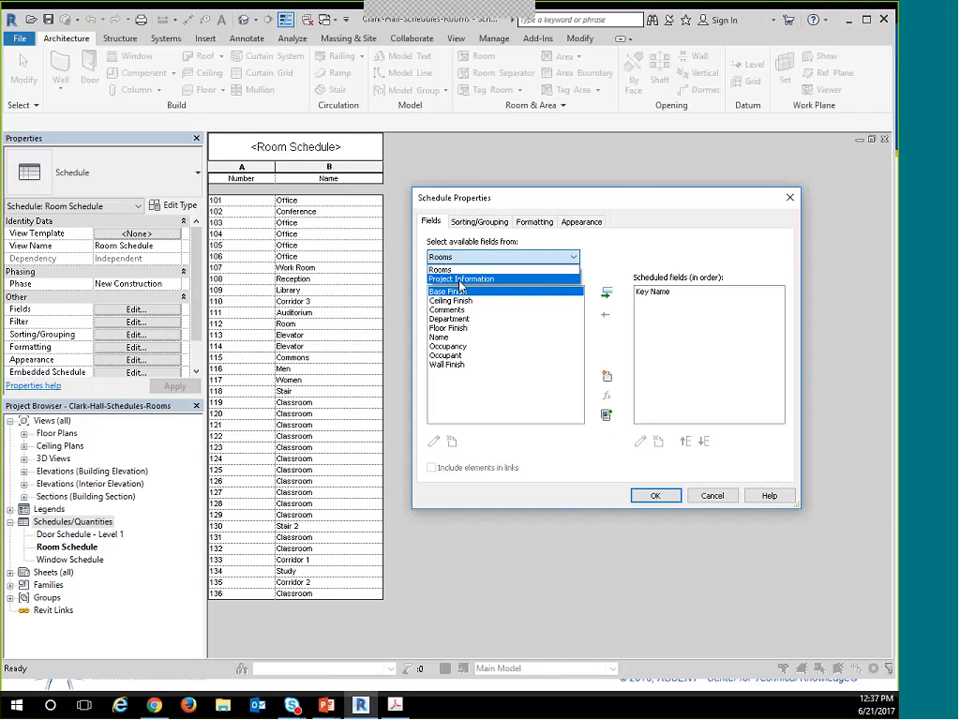
click(436, 259)
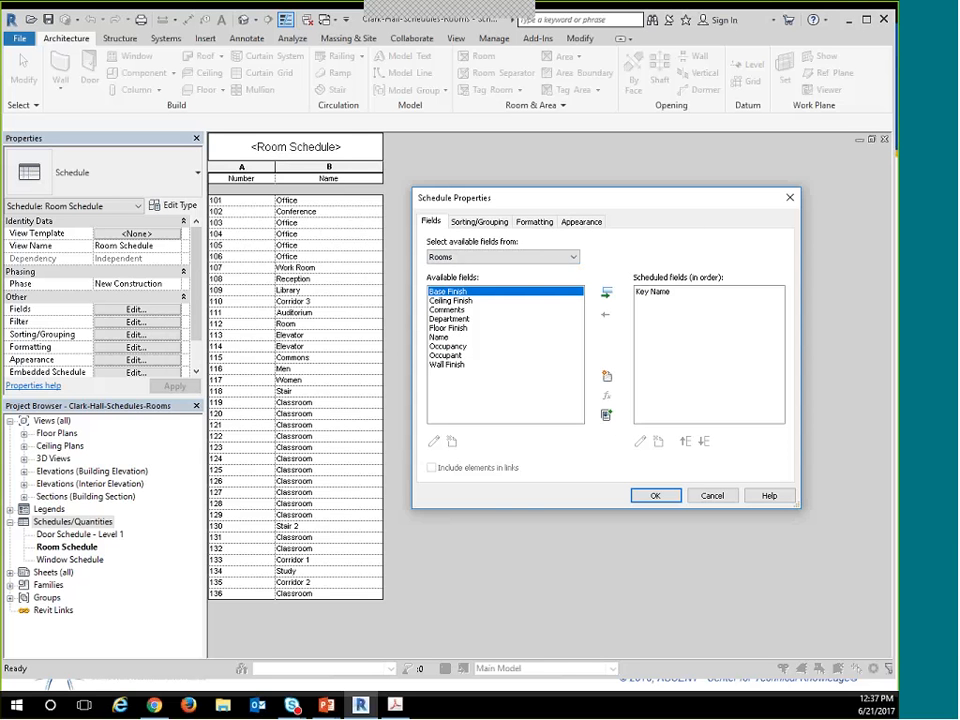
double_click(437, 366)
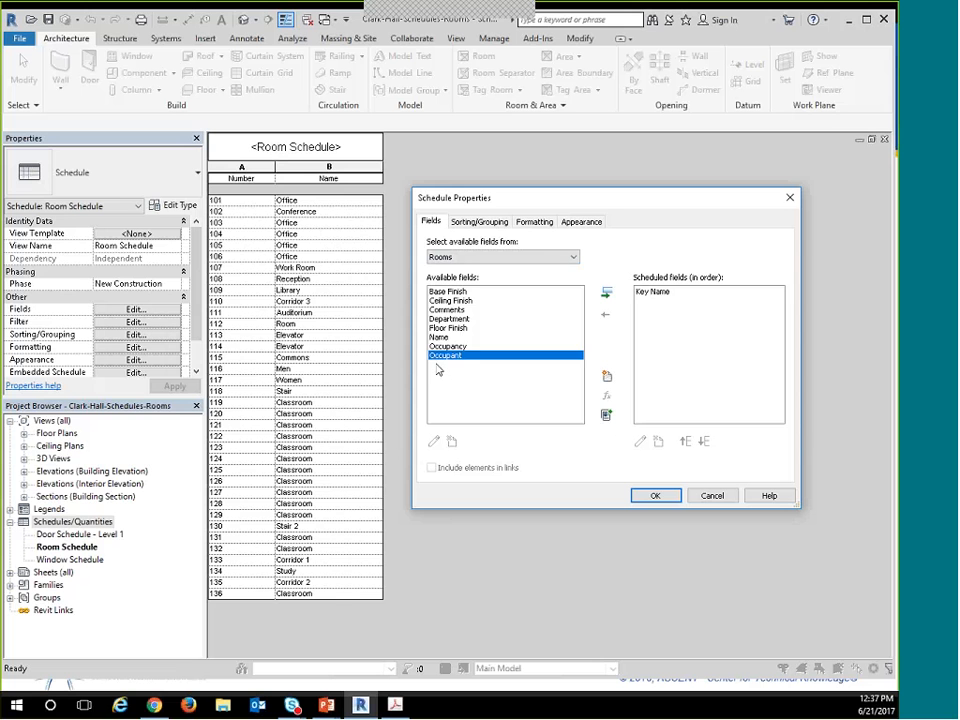
double_click(446, 327)
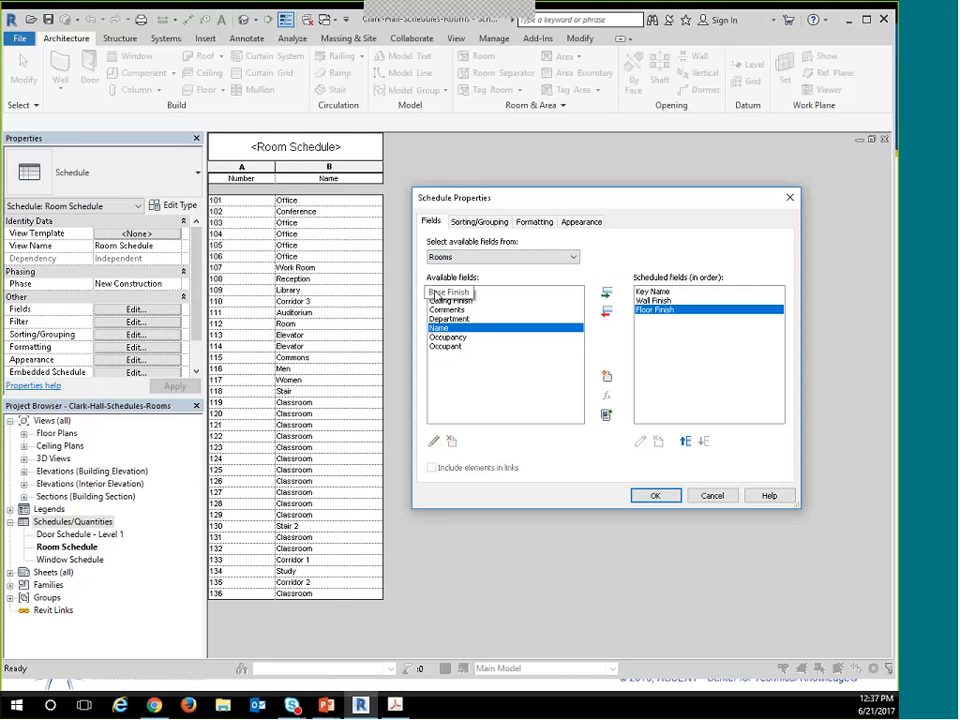
double_click(440, 291)
double_click(437, 292)
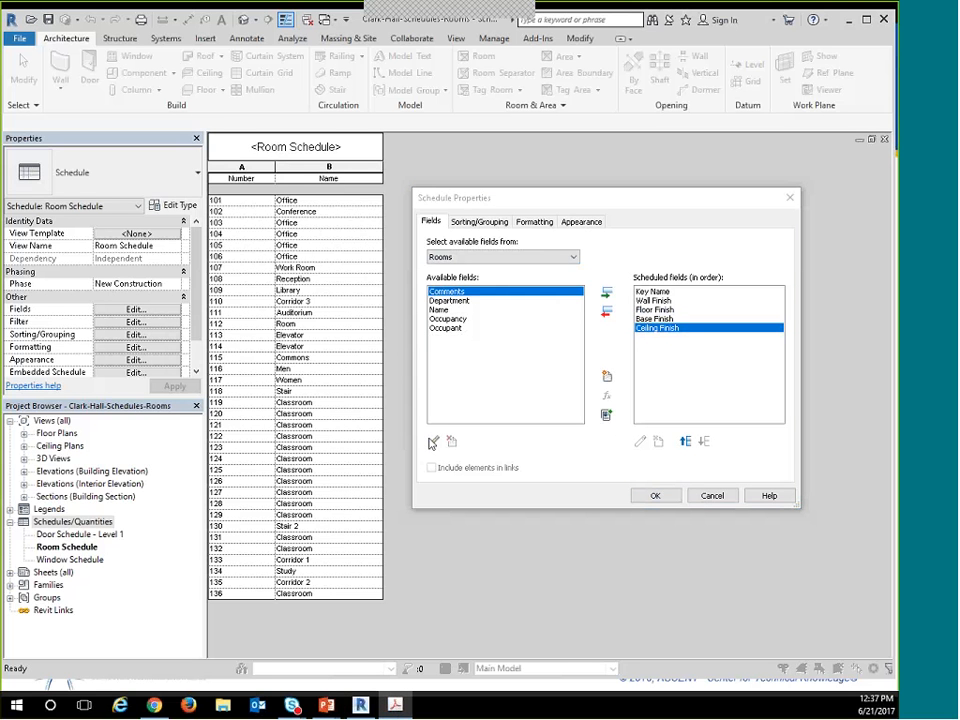
Sort the key schedule by Key Name and finish creating it.
click(477, 223)
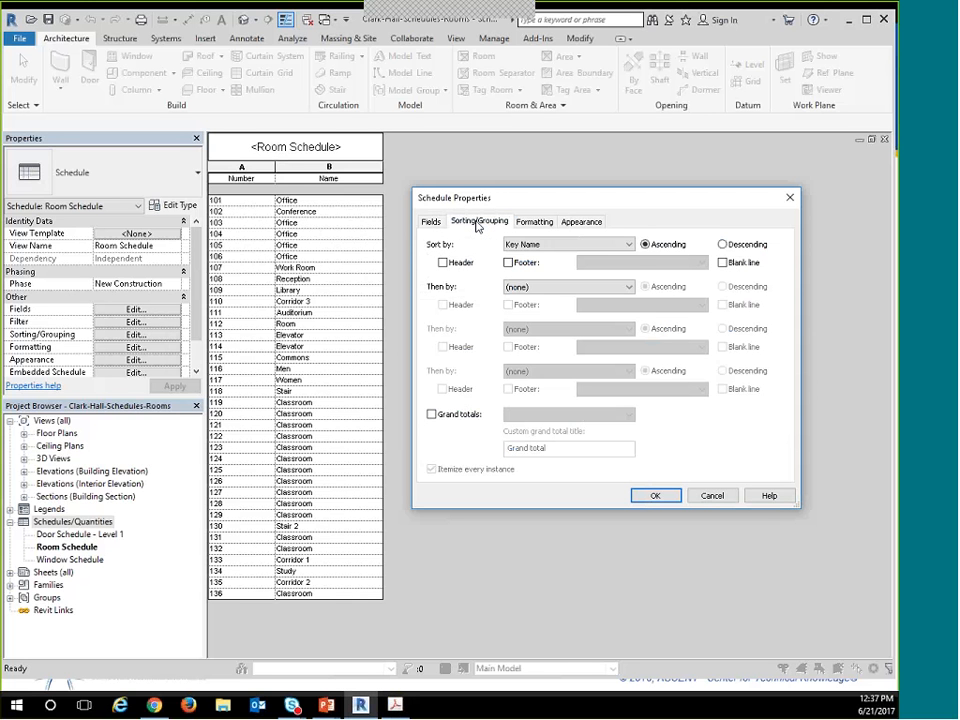
click(530, 246)
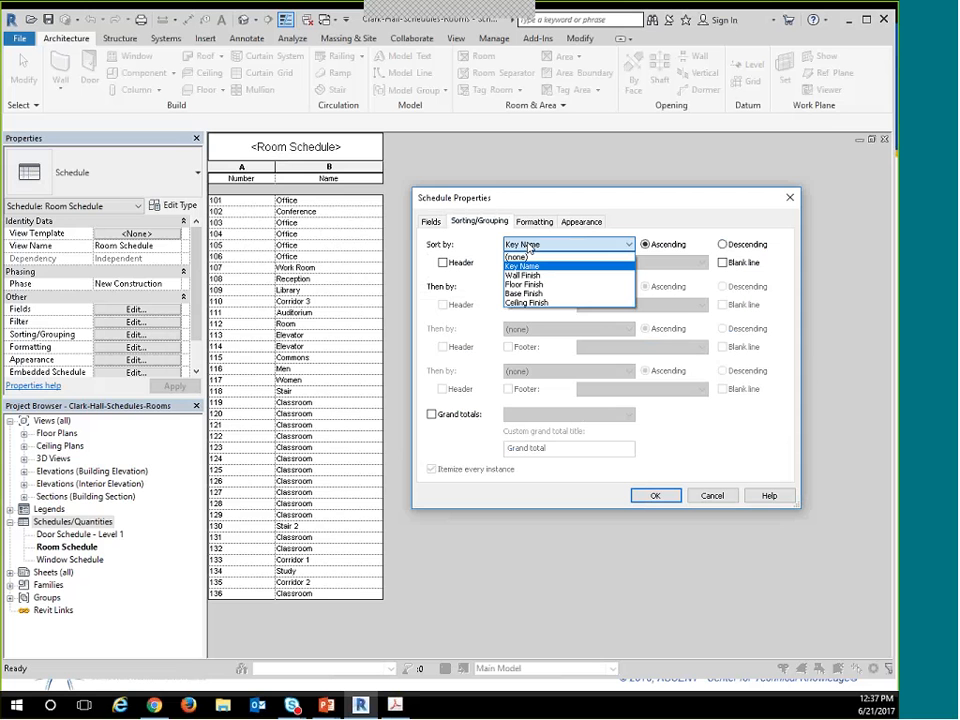
click(522, 265)
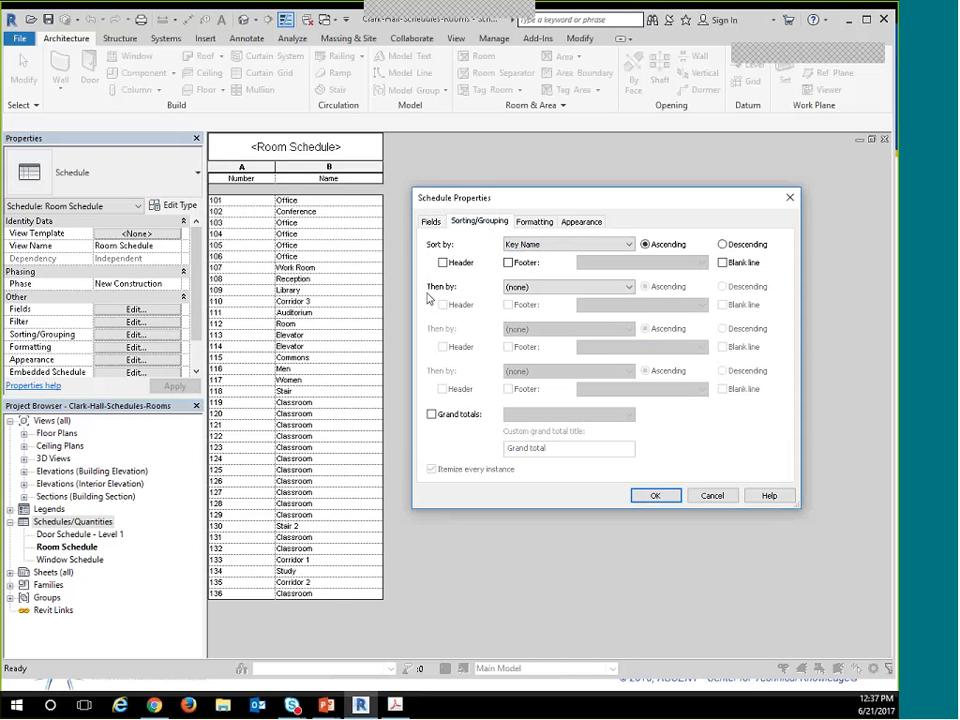
click(470, 478)
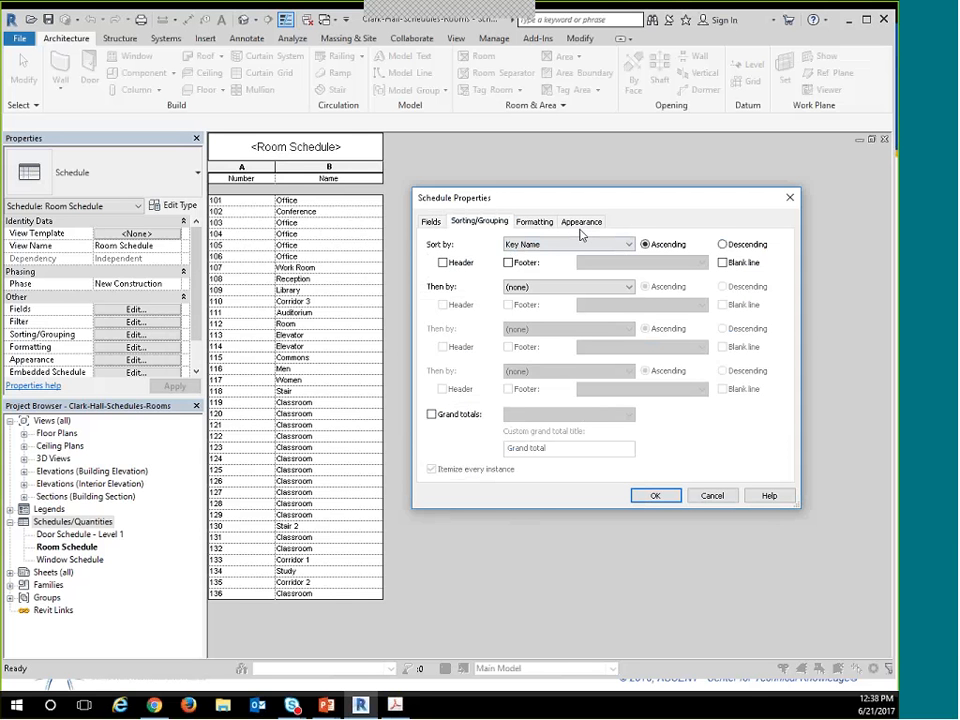
click(655, 497)
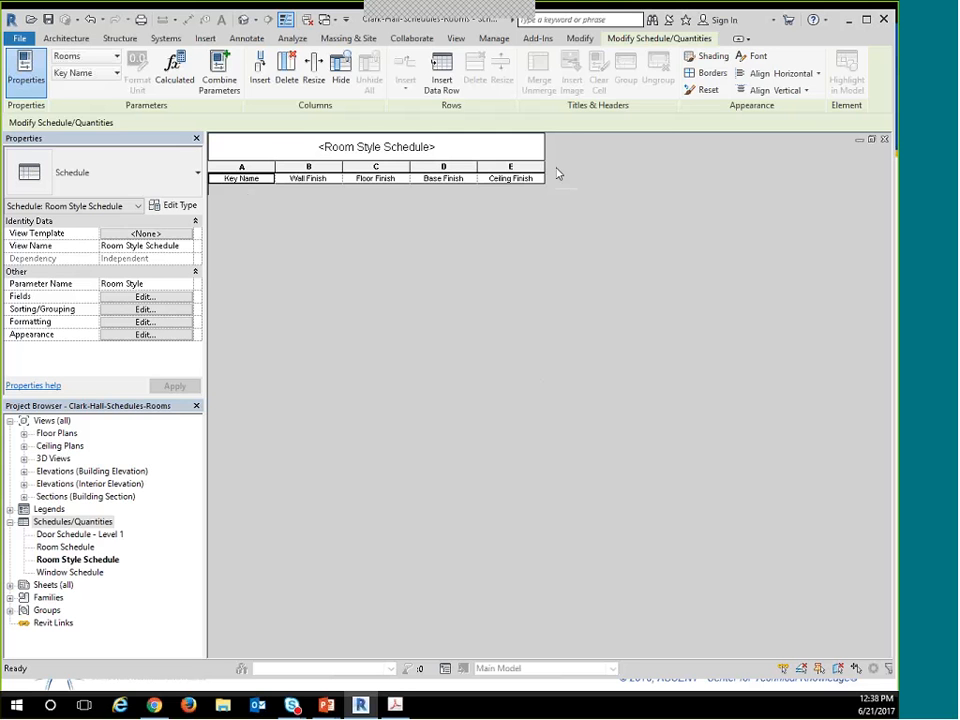
Insert four data rows into the Room Style Schedule.
click(440, 85)
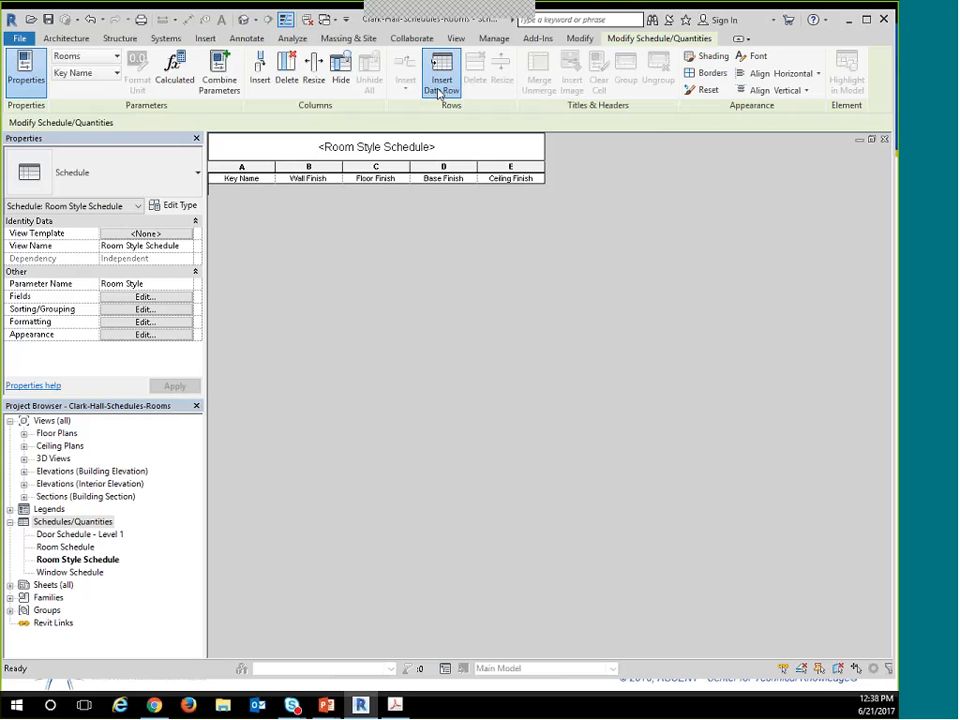
click(440, 85)
click(440, 85)
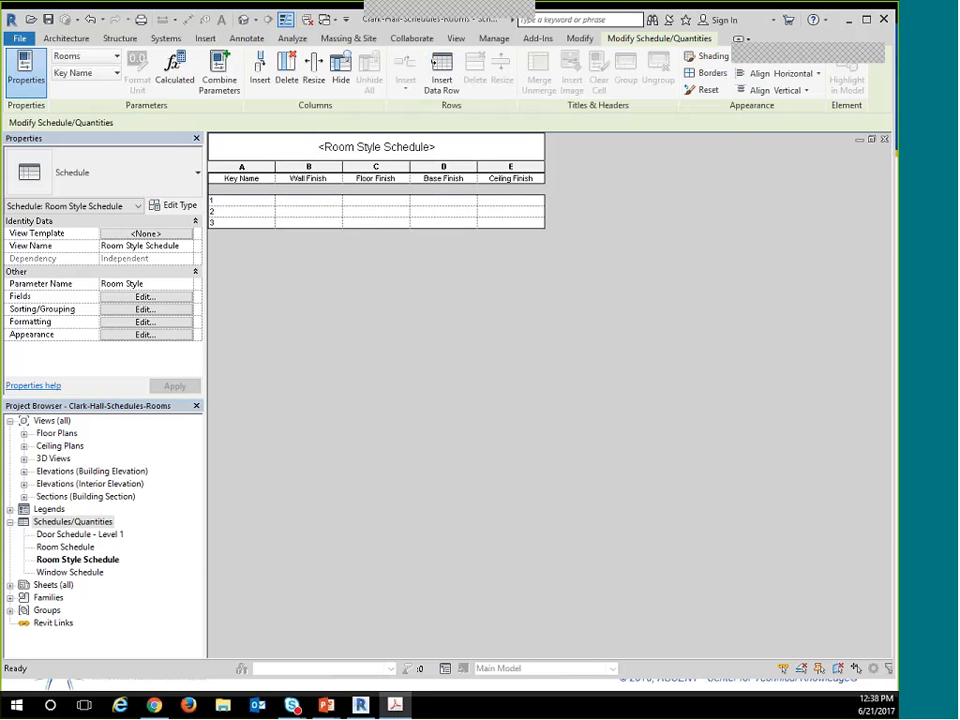
click(433, 63)
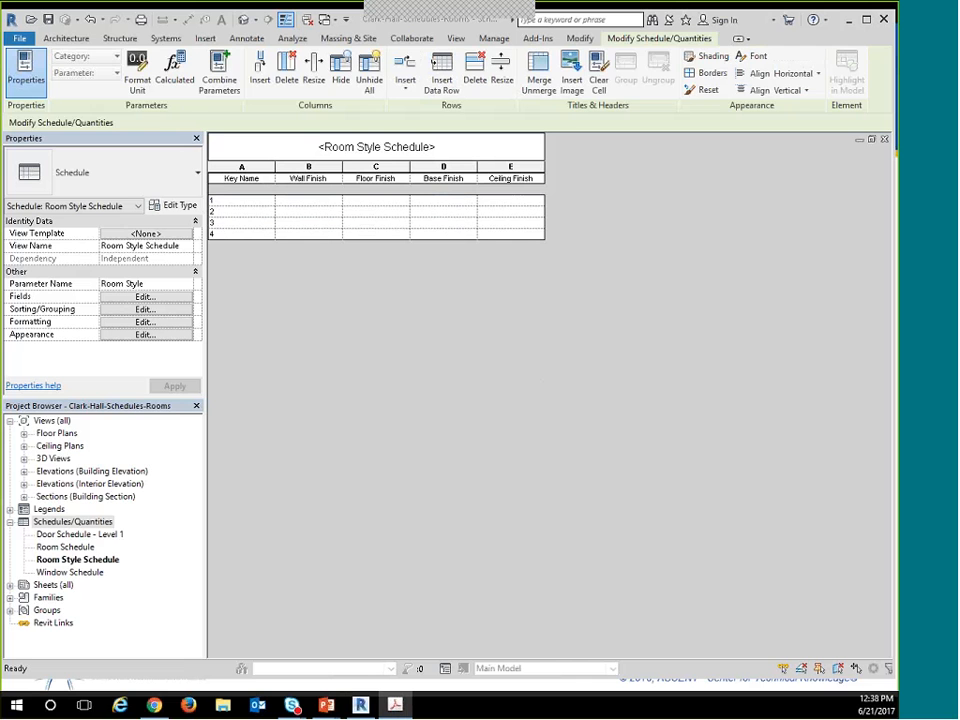
Rename key 1 in the Room Style Schedule as Corridor and key 3 as Executive Office.
click(244, 203)
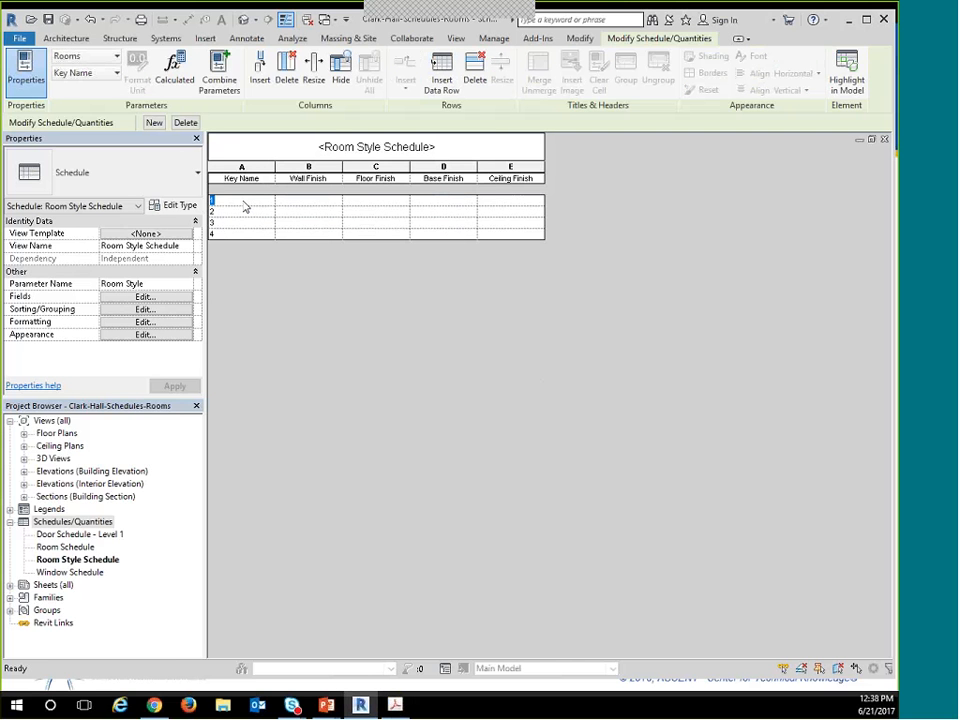
text(Corridor)
key(Return)
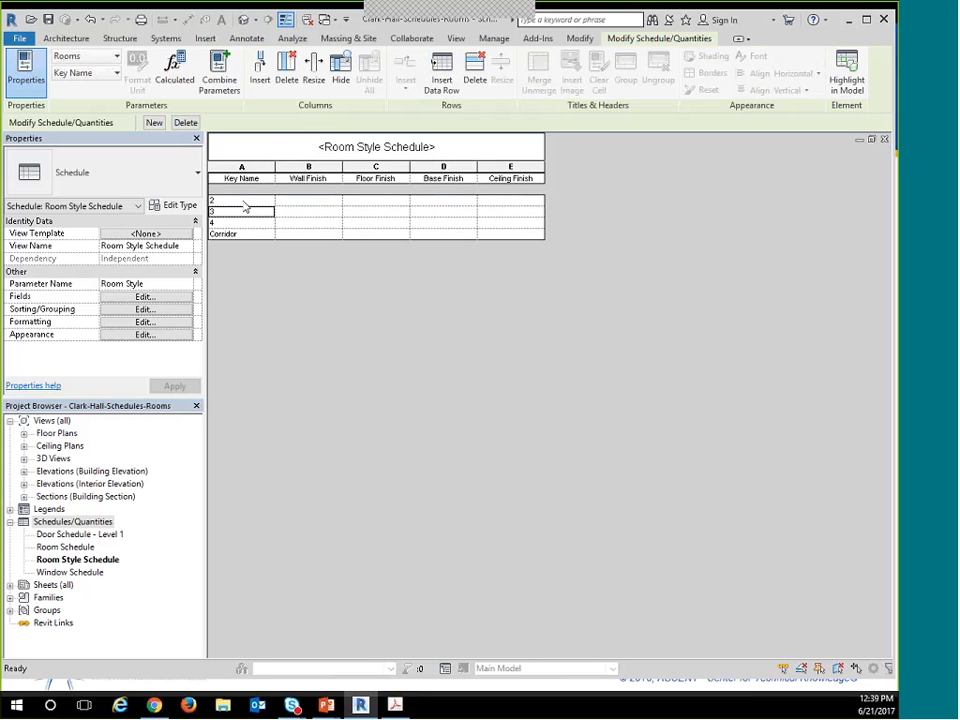
text(Executiv)
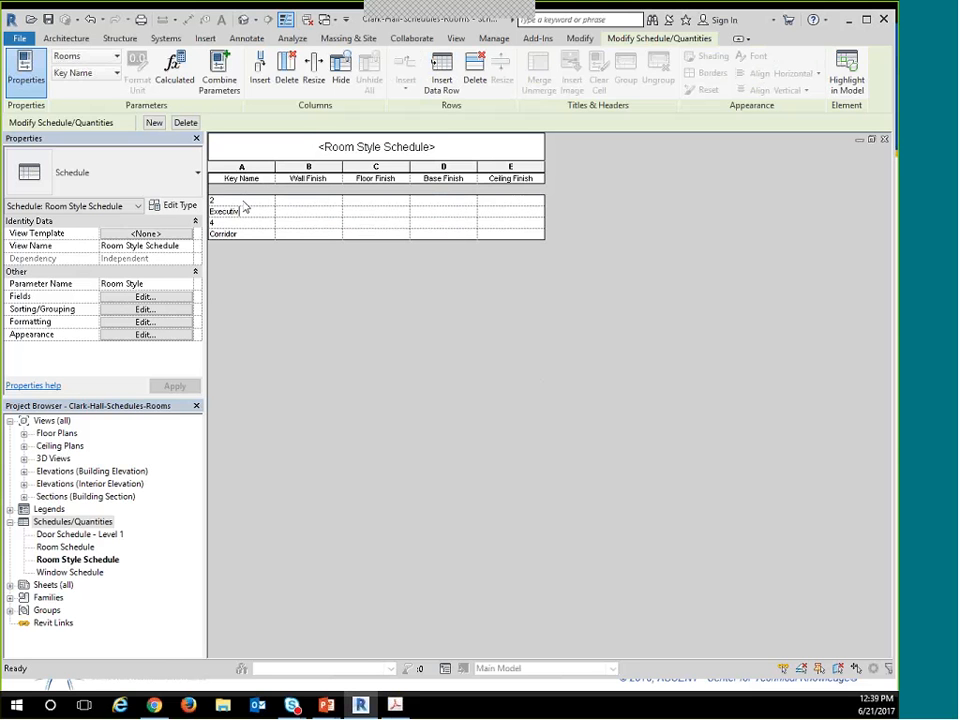
text(e Office)
key(Return)
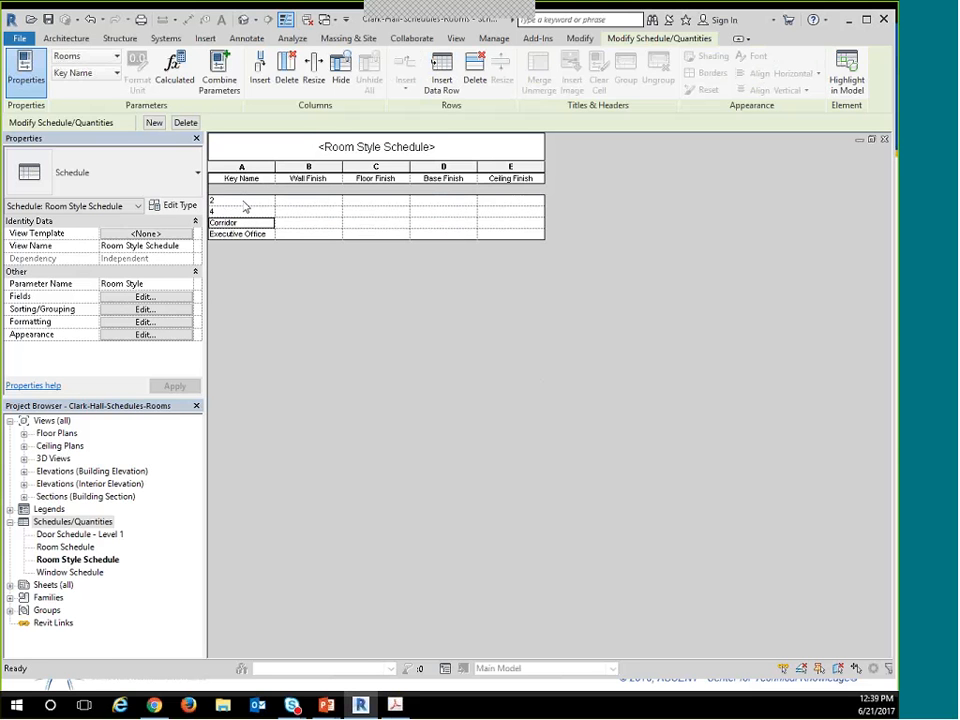
Rename key 4 in the Room Style Schedule as Standard Office.
click(238, 211)
text(Stan)
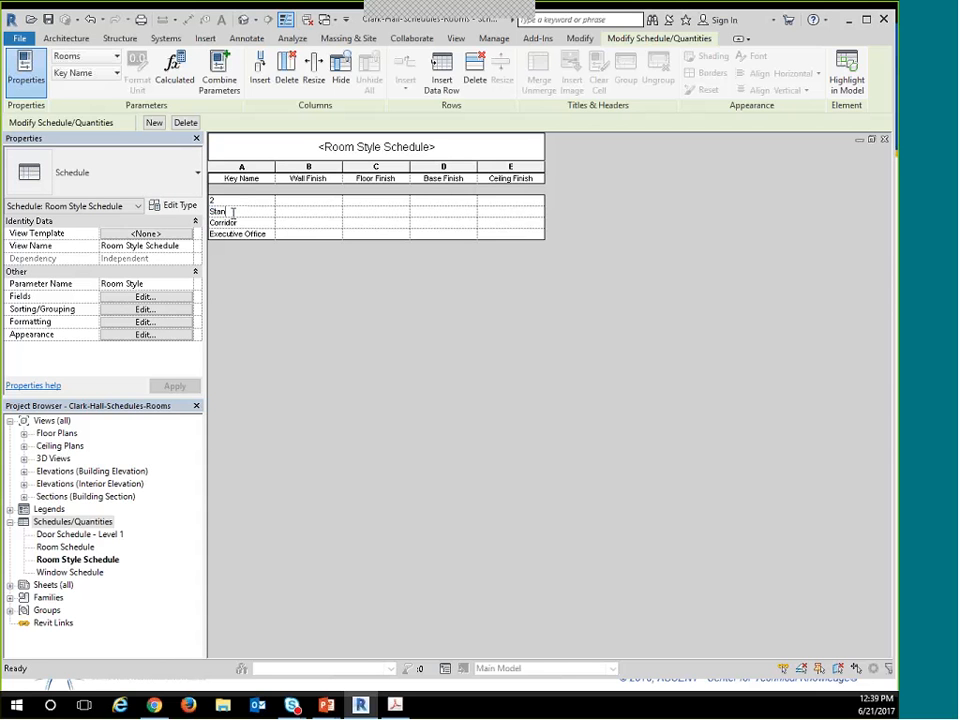
text(dard Office)
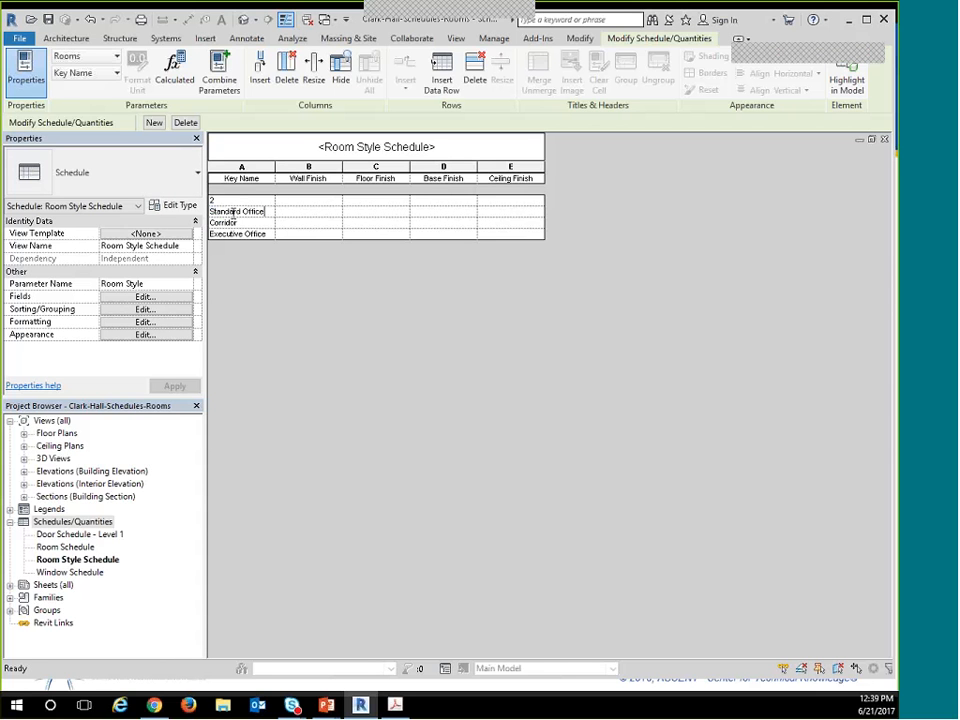
Rename the remaining numbered key, 2, in the Room Style Schedule as Utity.
click(213, 201)
text(L)
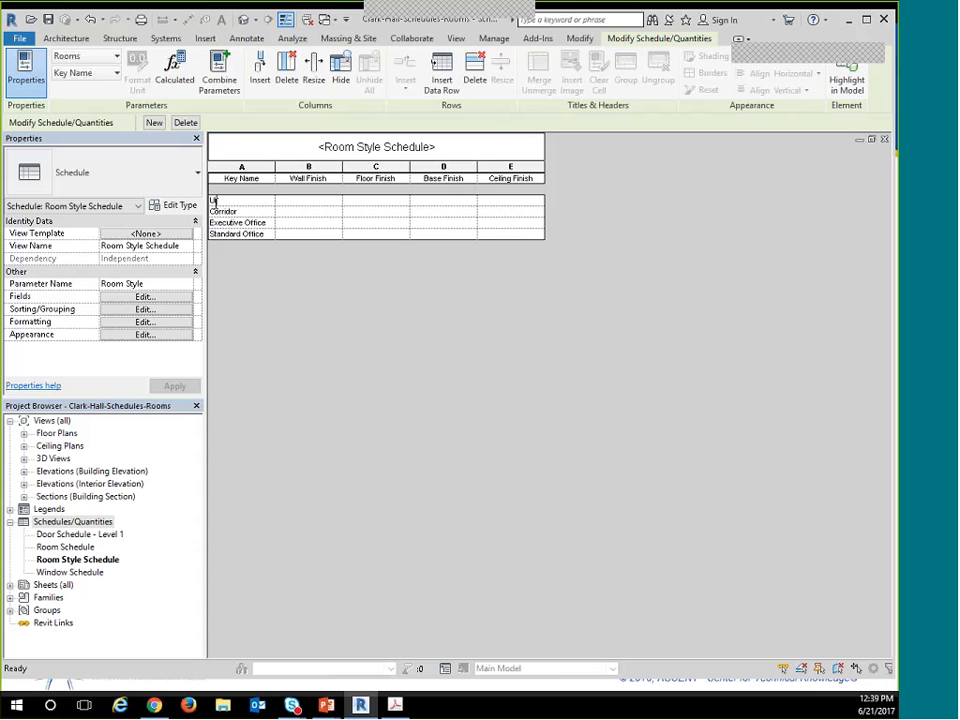
text(obb)
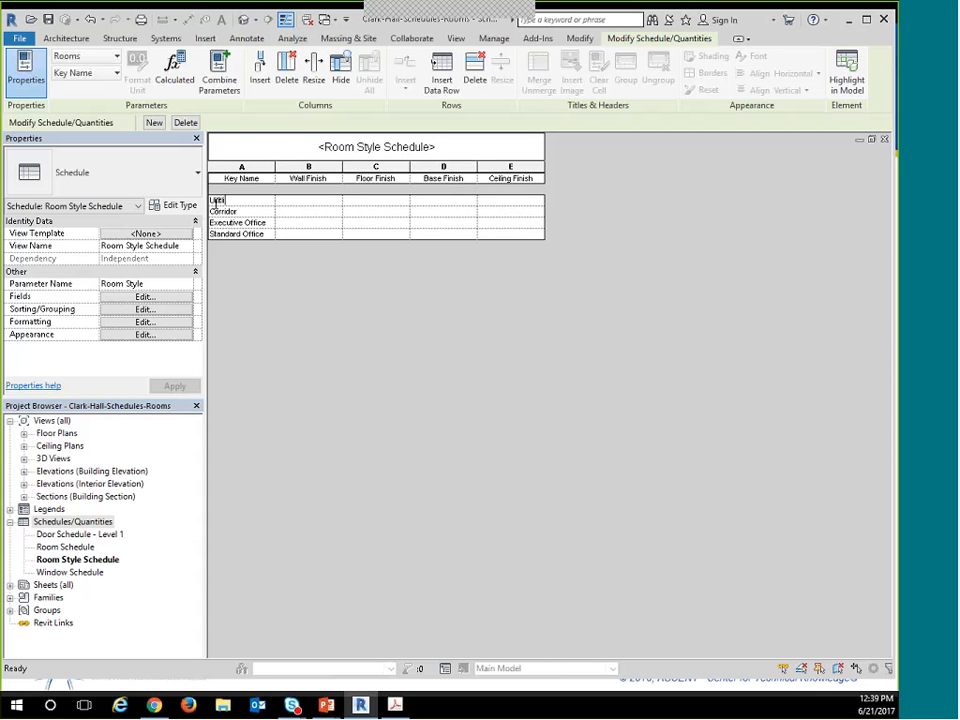
key(BackSpace)
key(BackSpace)
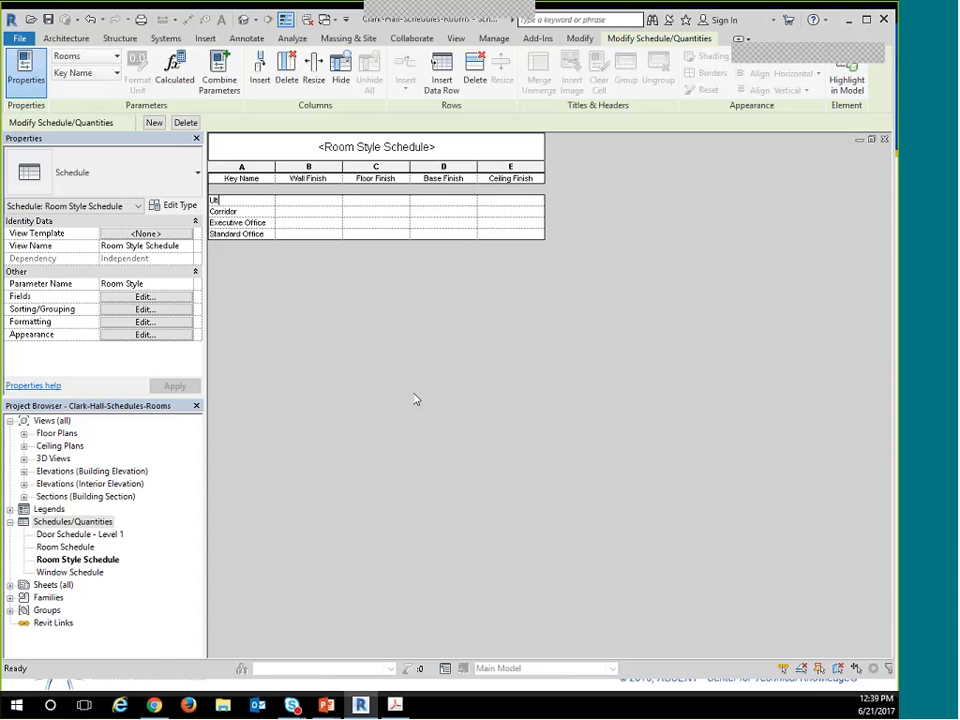
text(ility)
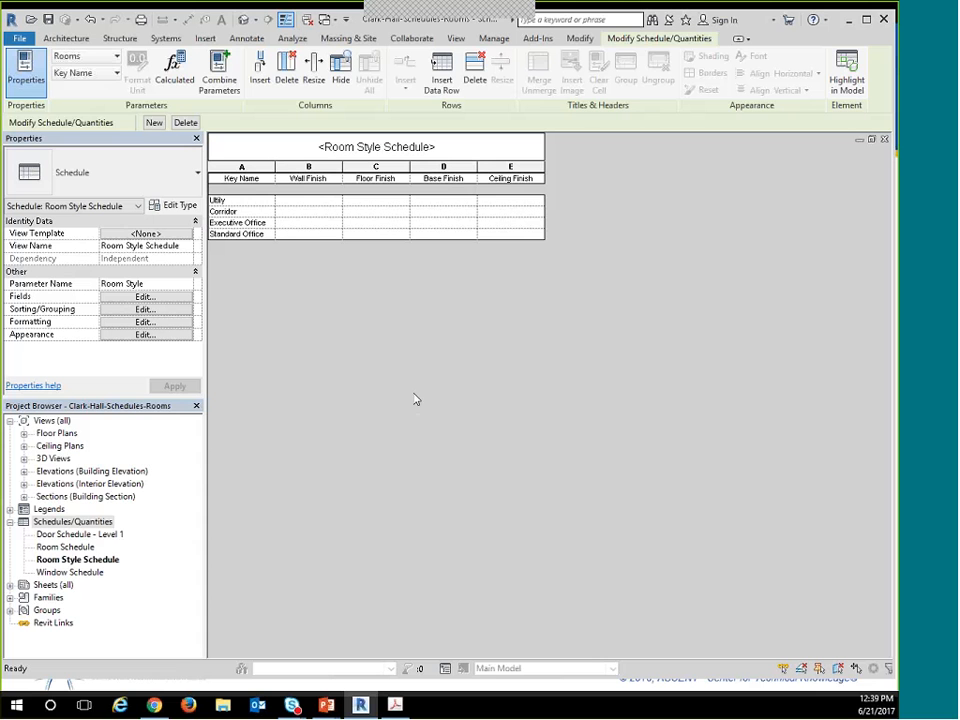
key(BackSpace)
text(ity)
Set the wall finish to painted for the Corridor style and to wall paper for the Executive Office style.
click(321, 200)
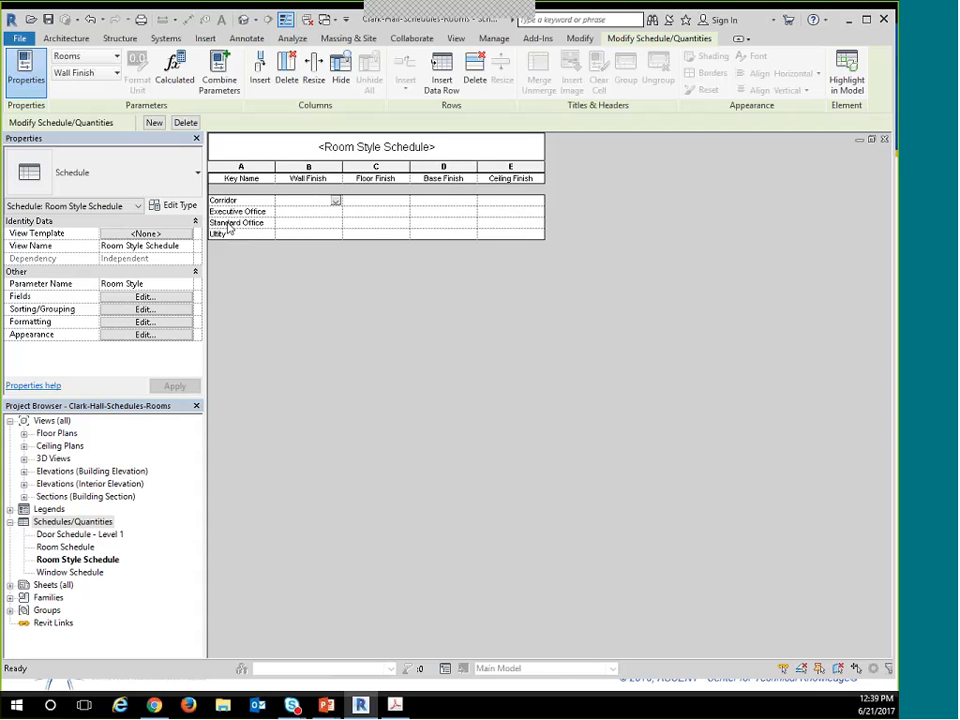
click(317, 199)
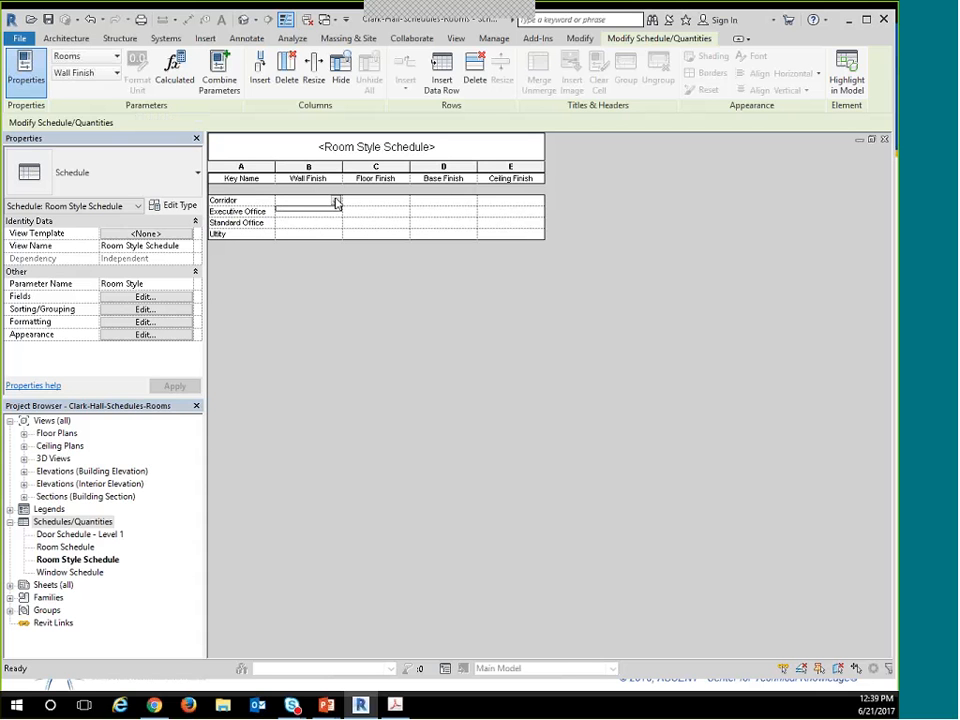
text(painted)
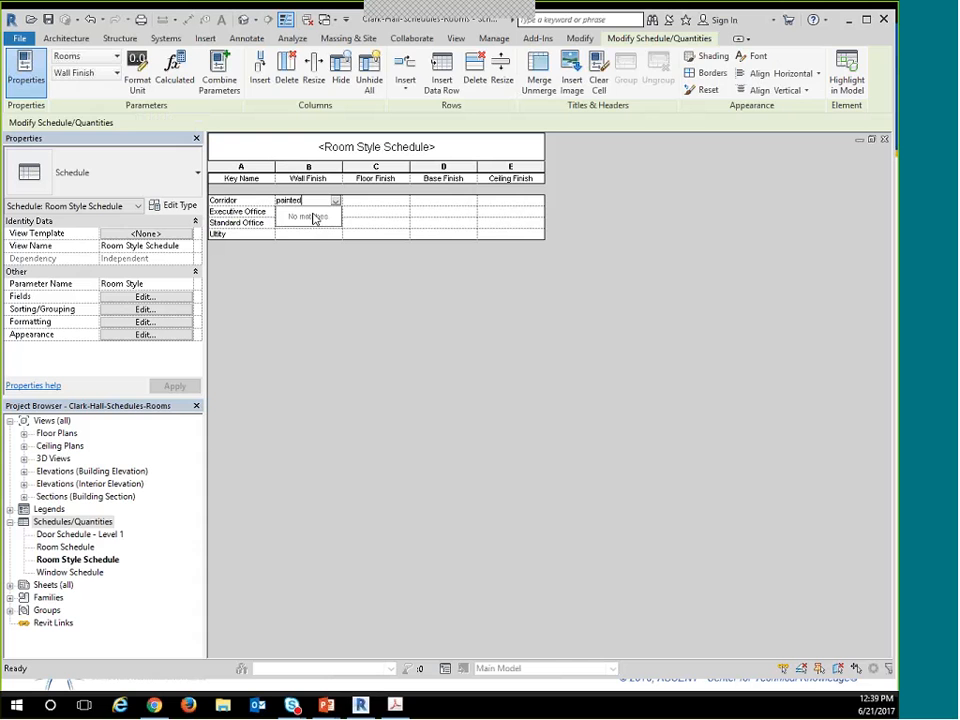
key(Return)
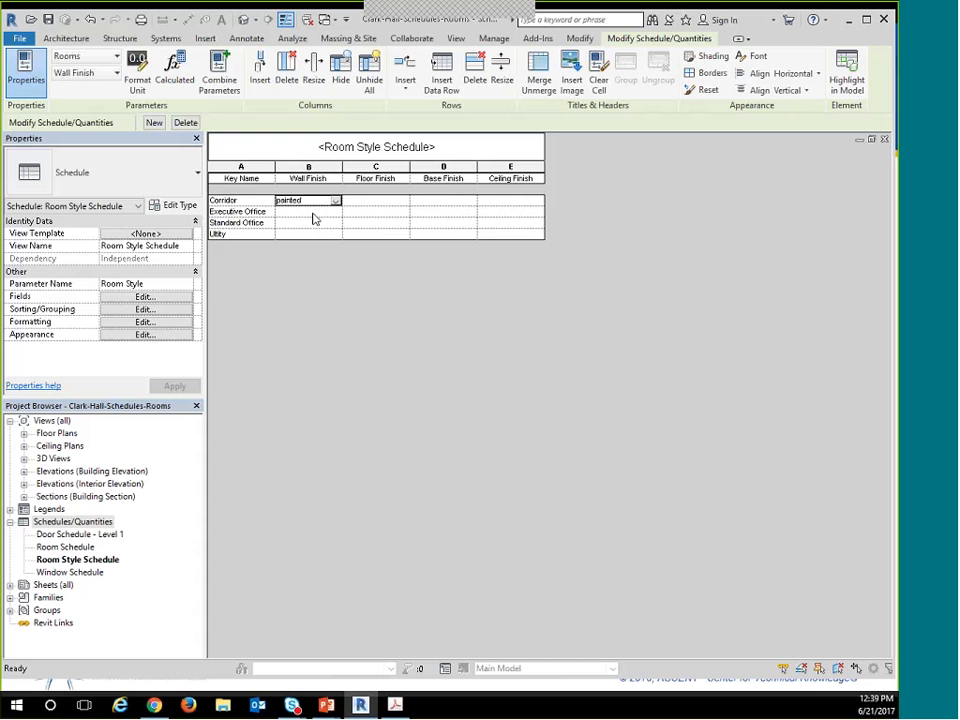
click(330, 212)
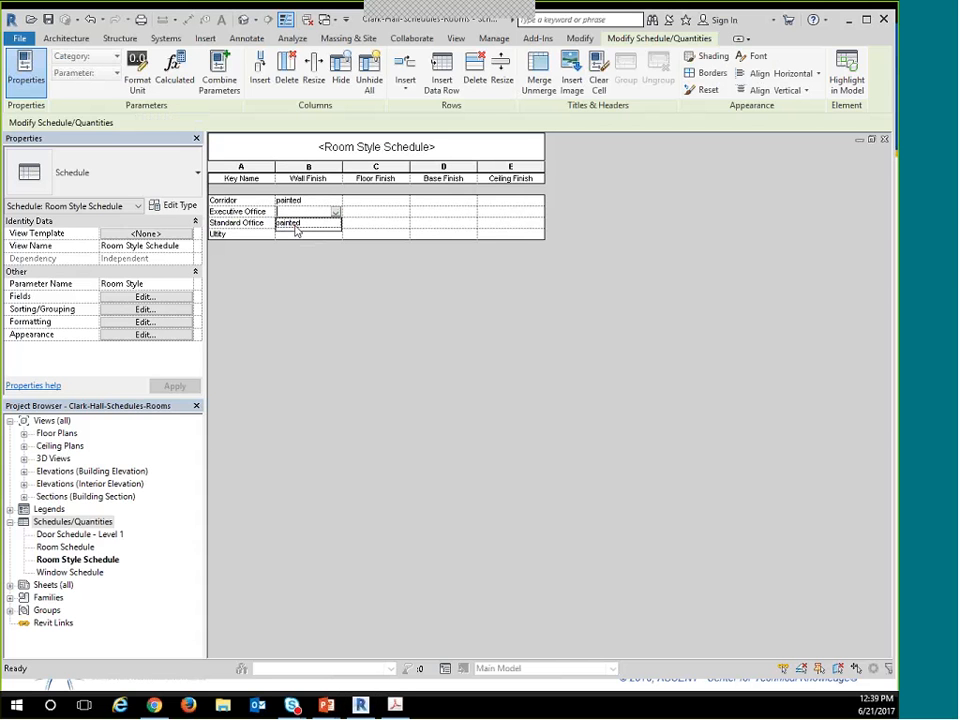
text(wal)
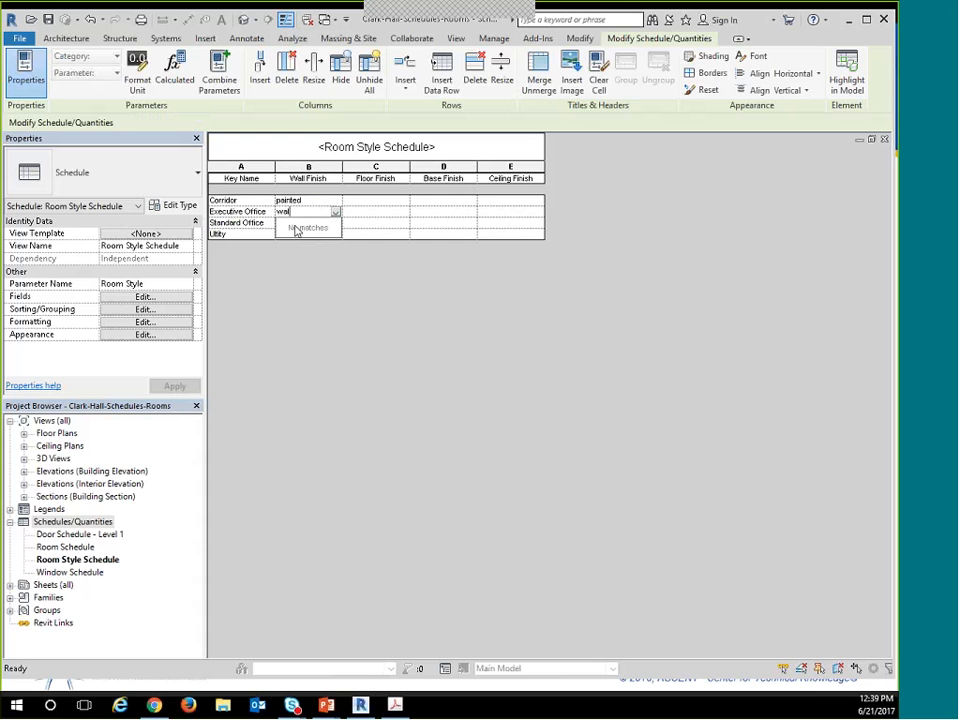
text(l paper)
key(Return)
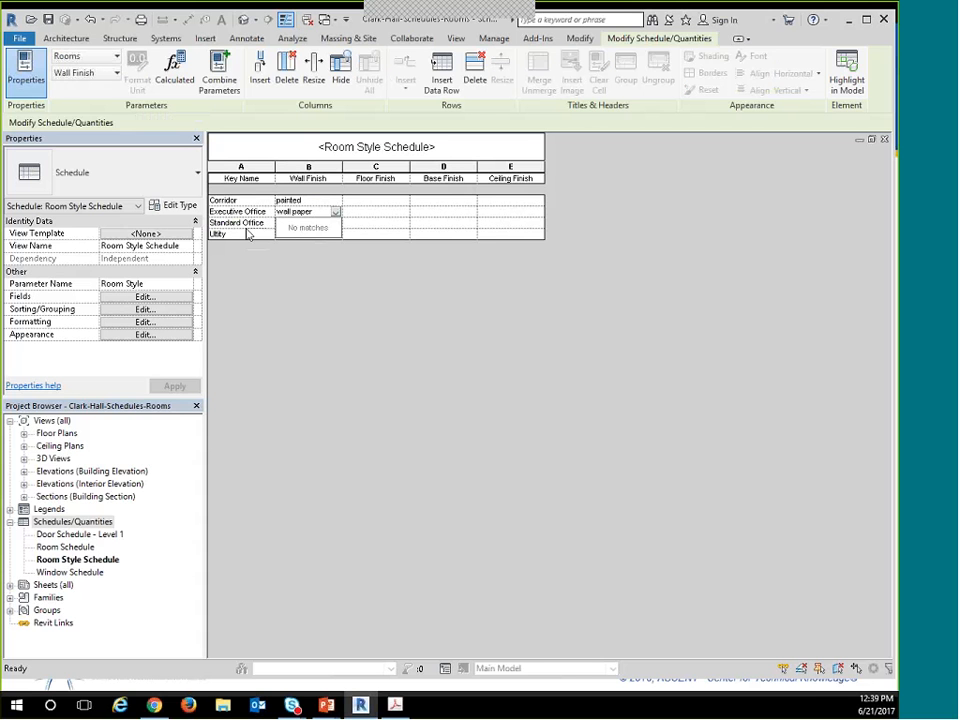
Set the wall finish of the Standard Office and Utity styles to the existing value painted.
click(297, 222)
click(335, 223)
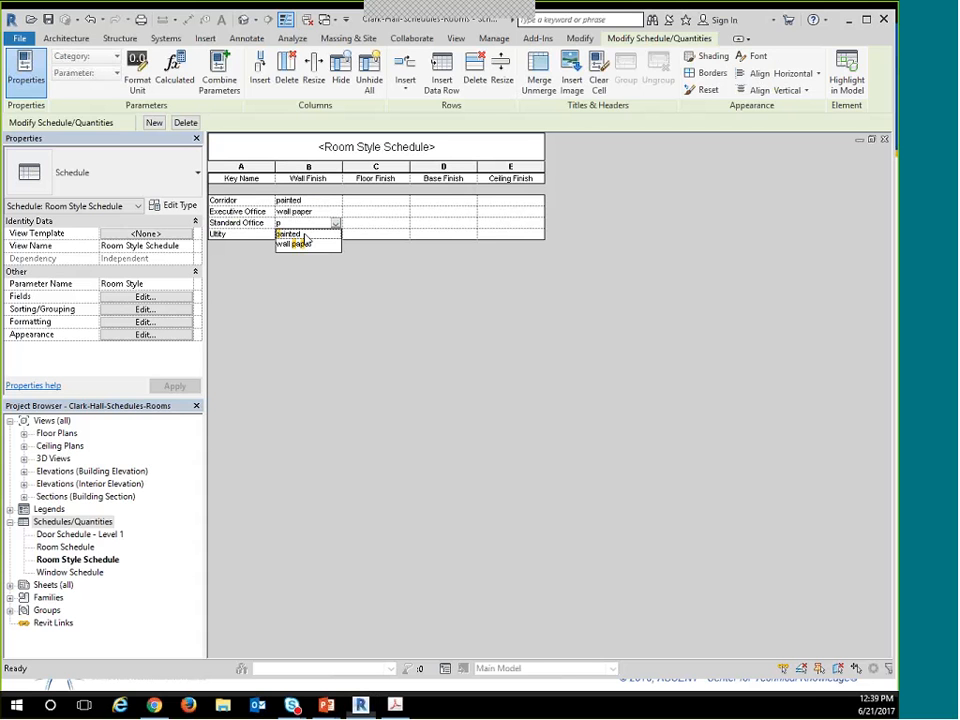
click(314, 234)
click(317, 234)
click(335, 234)
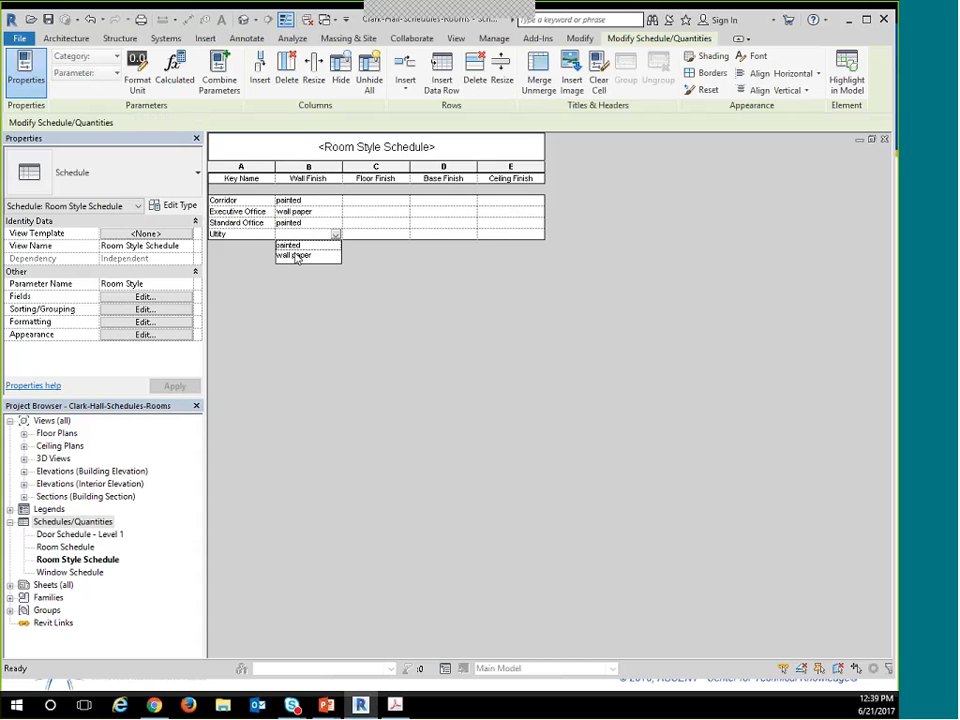
click(290, 245)
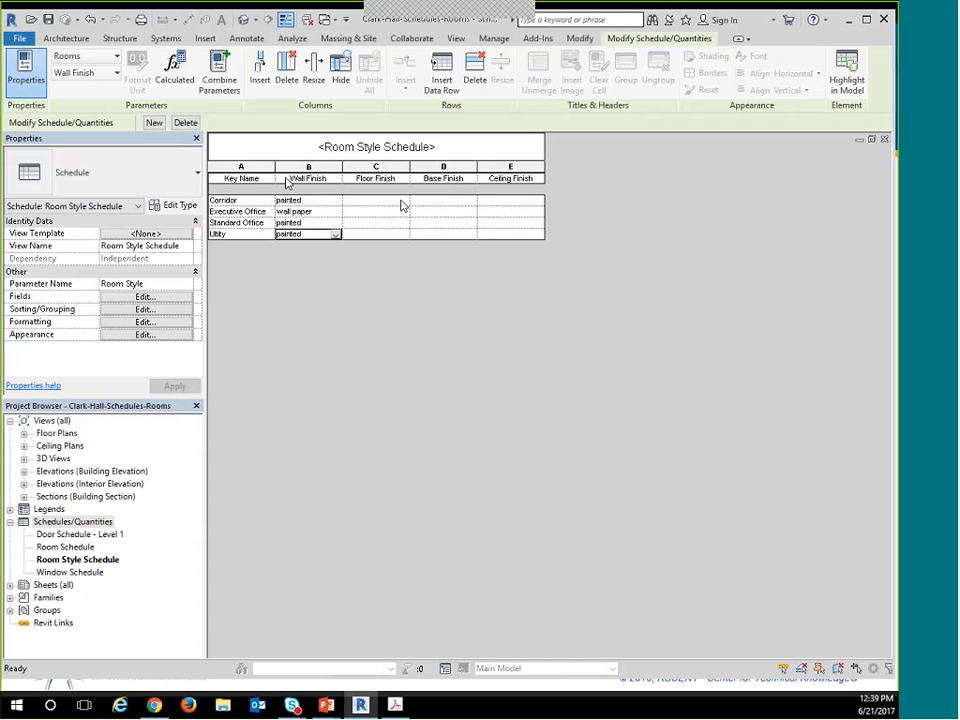
Set the Corridor style's floor finish to Vinyl and its base finish to vinyl.
click(401, 201)
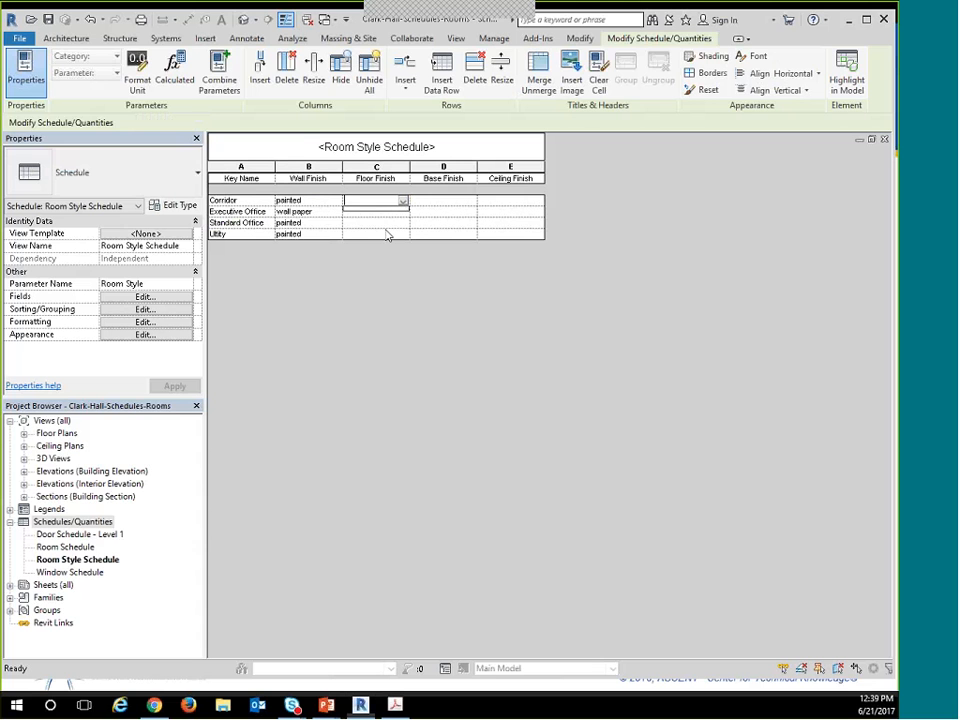
text(V)
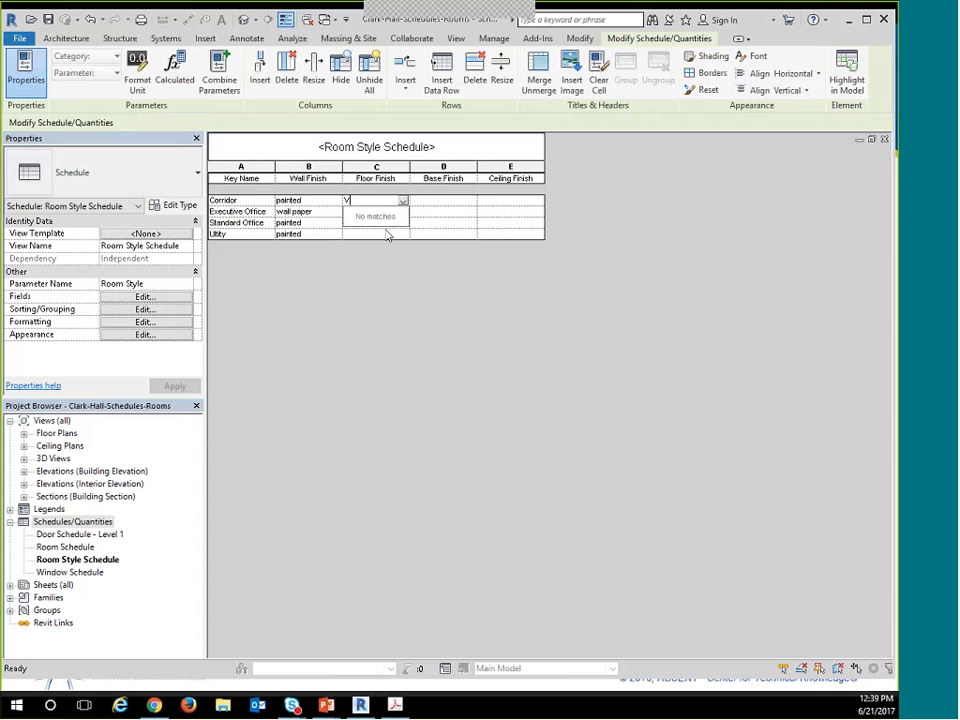
text(in)
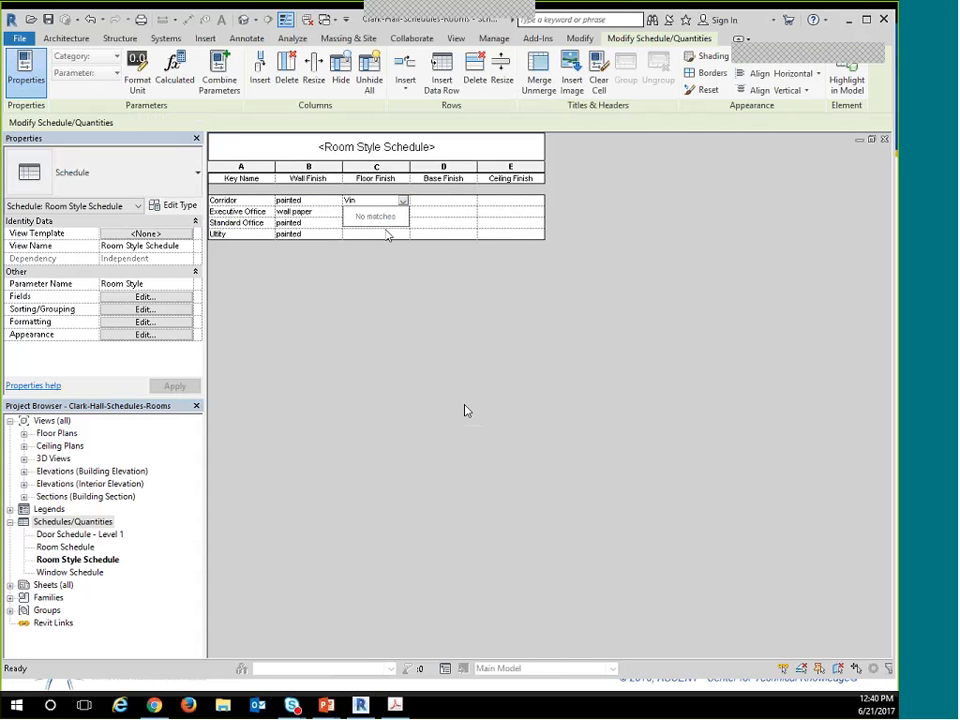
text(yl)
click(470, 204)
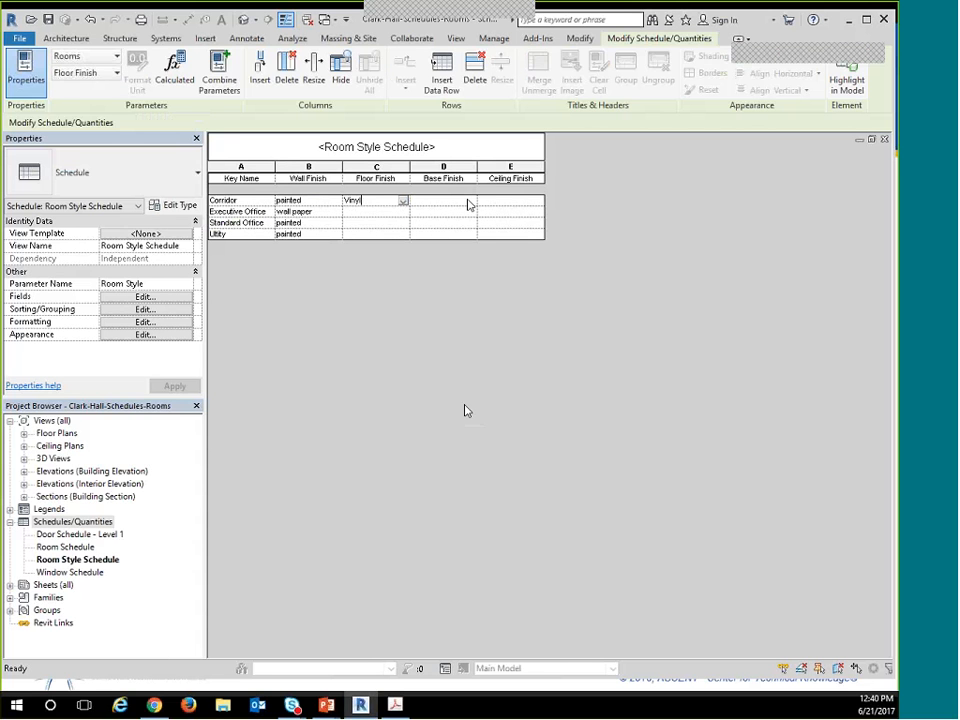
click(470, 204)
text(vo)
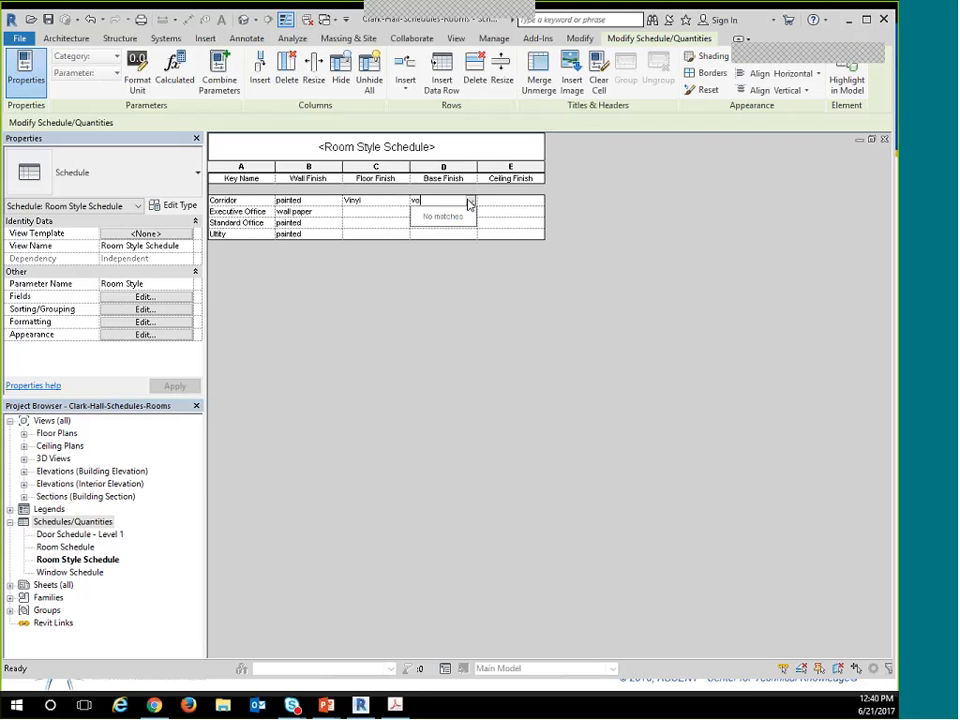
key(BackSpace)
text(inyl)
Set the Corridor style's ceiling finish to painted.
click(489, 204)
click(501, 208)
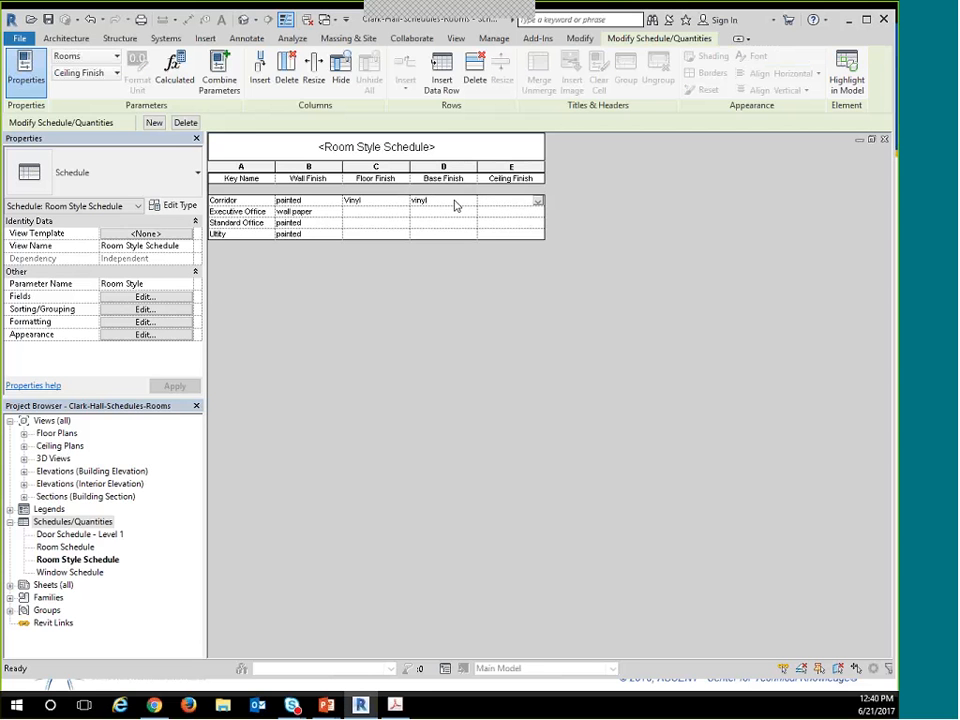
text(por)
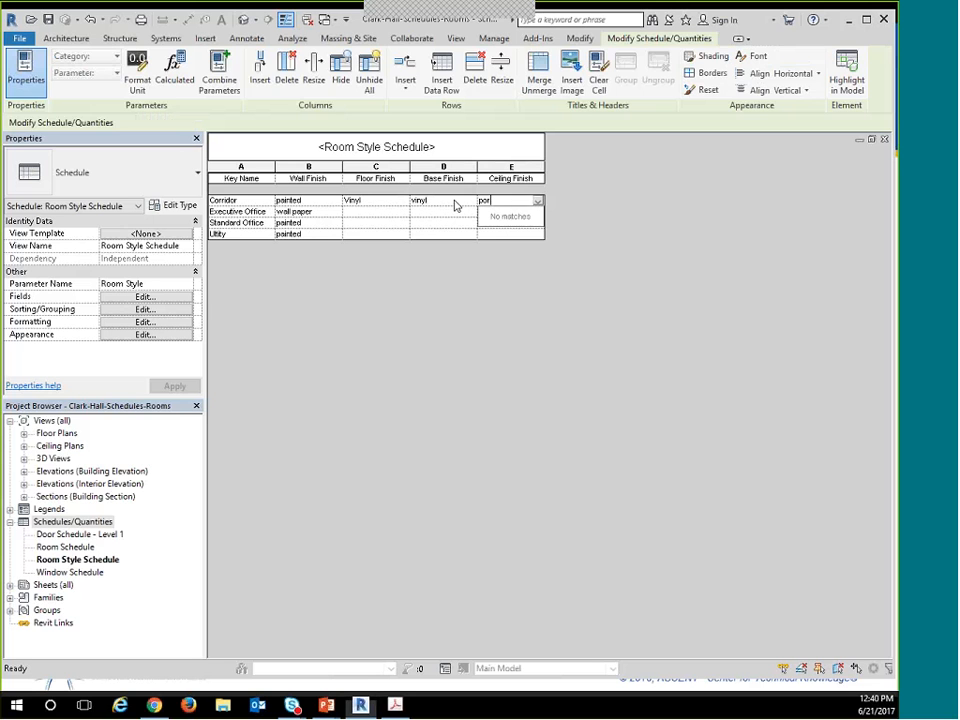
key(BackSpace)
key(BackSpace)
text(ainted)
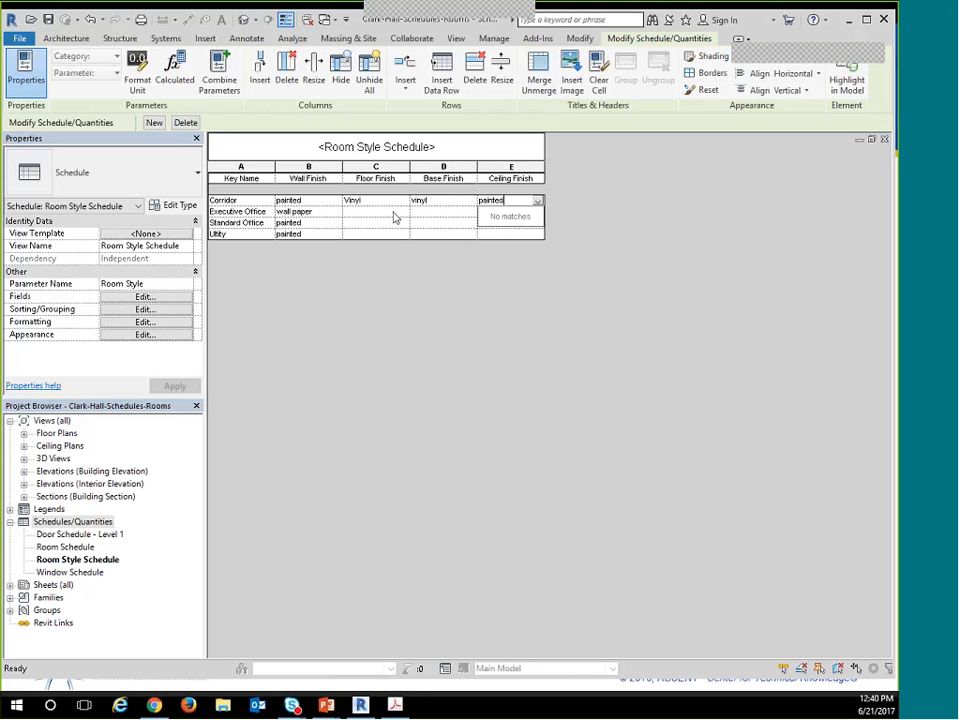
Set the Executive Office style's floor finish to Wood and its base finish to wood.
click(399, 216)
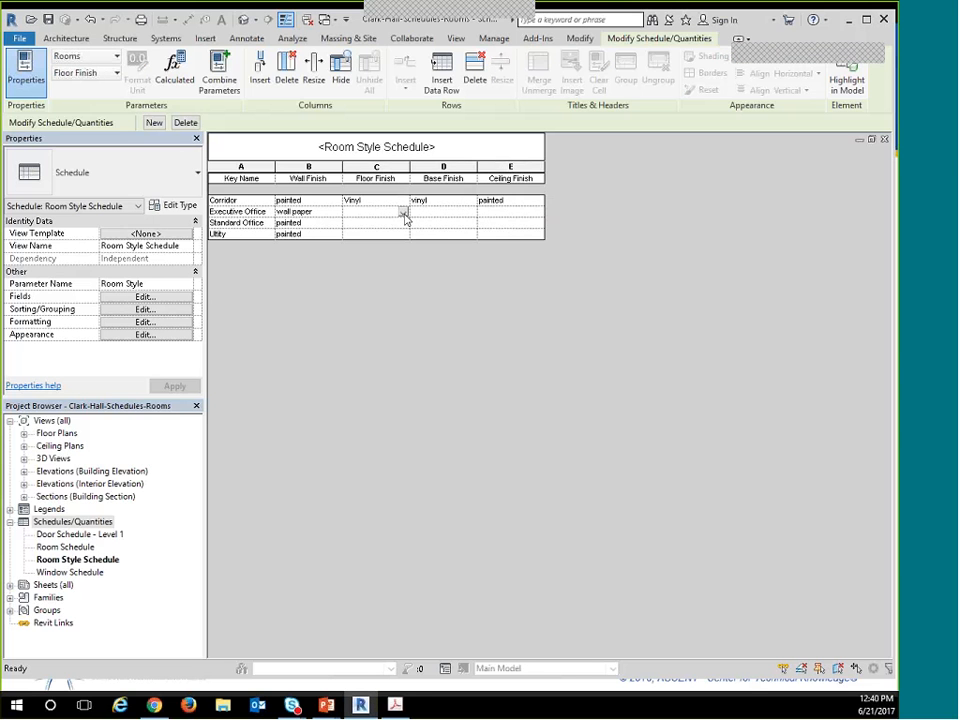
text(Woo)
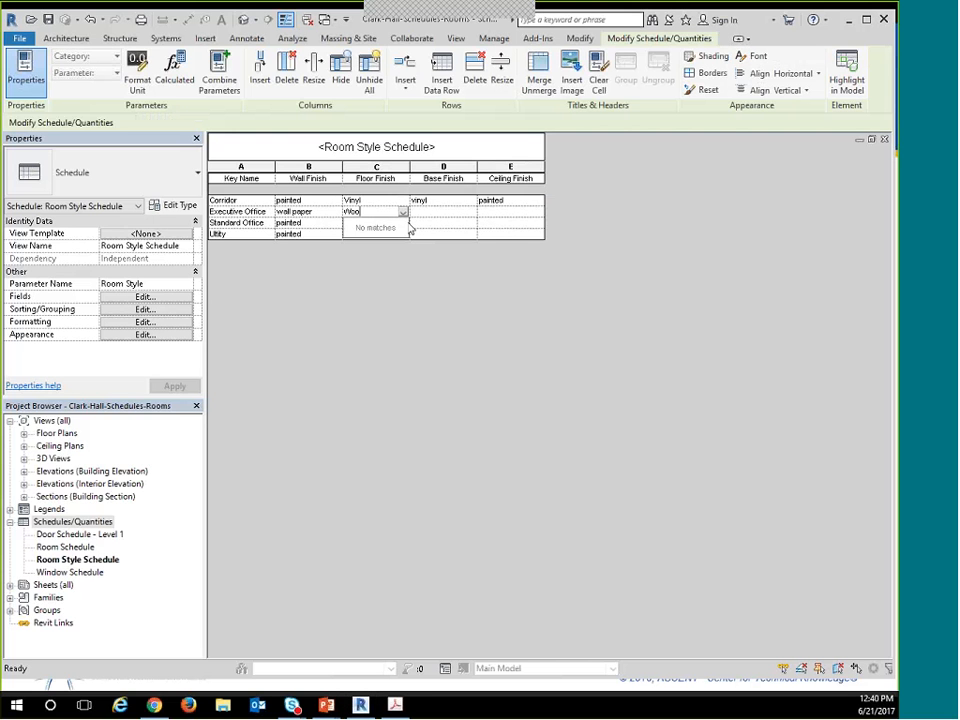
text(d)
click(446, 212)
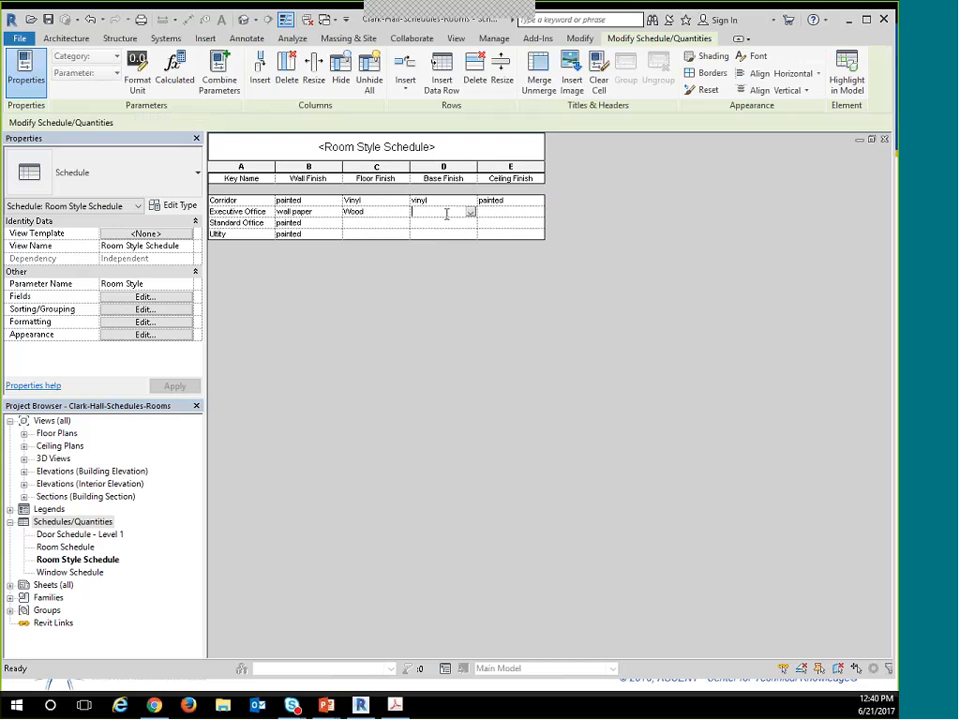
text(wood)
Set the Executive Office style's ceiling finish to ACT.
click(496, 213)
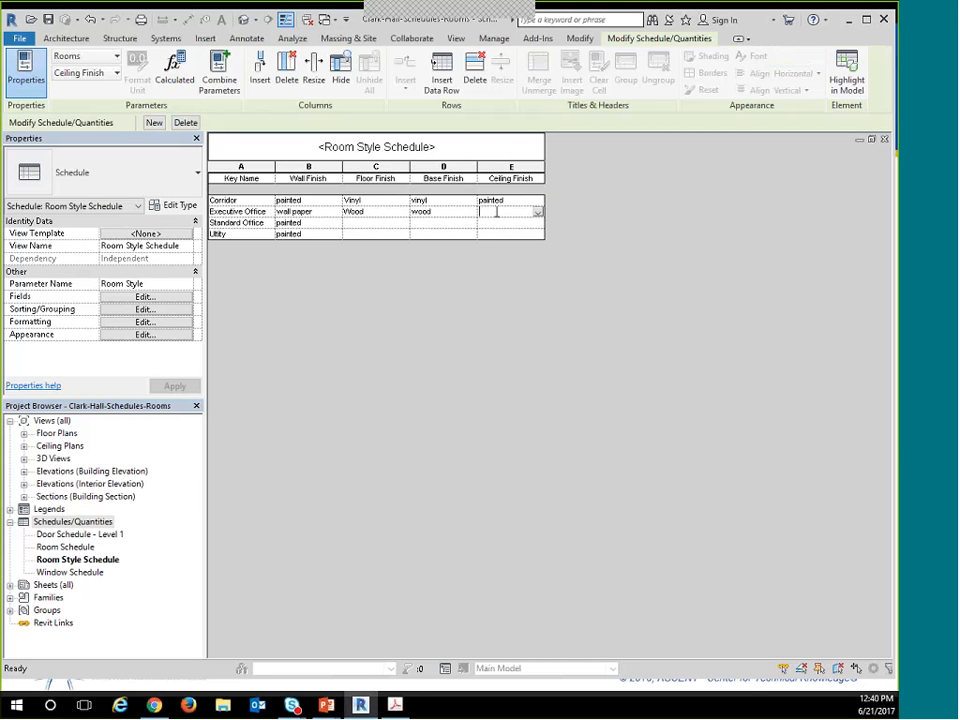
text(AC)
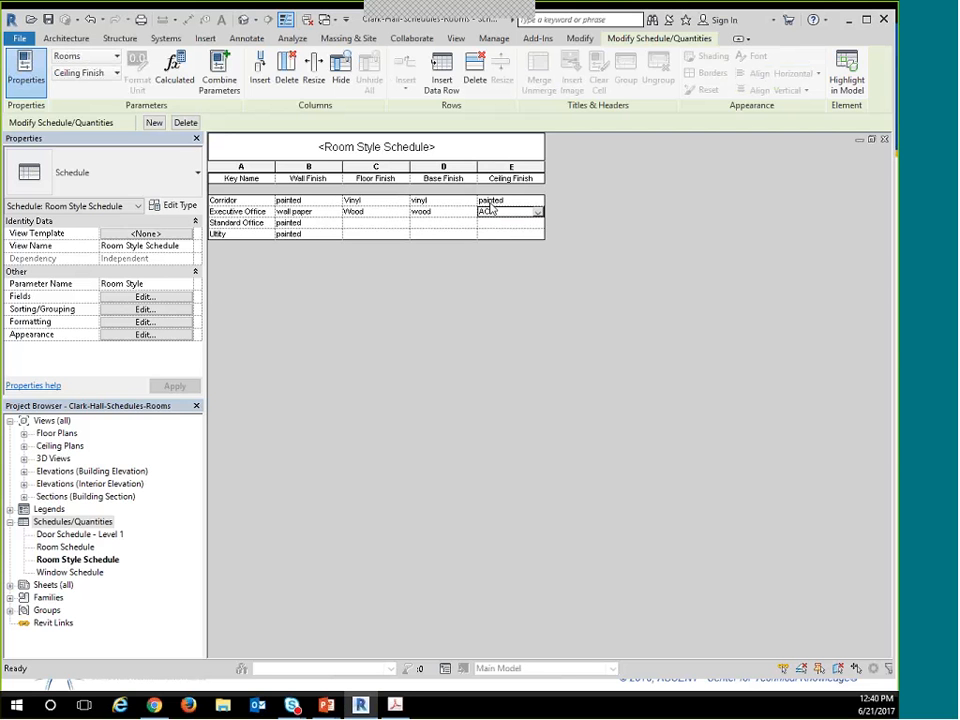
text(T)
Open the Room Schedule.
double_click(65, 547)
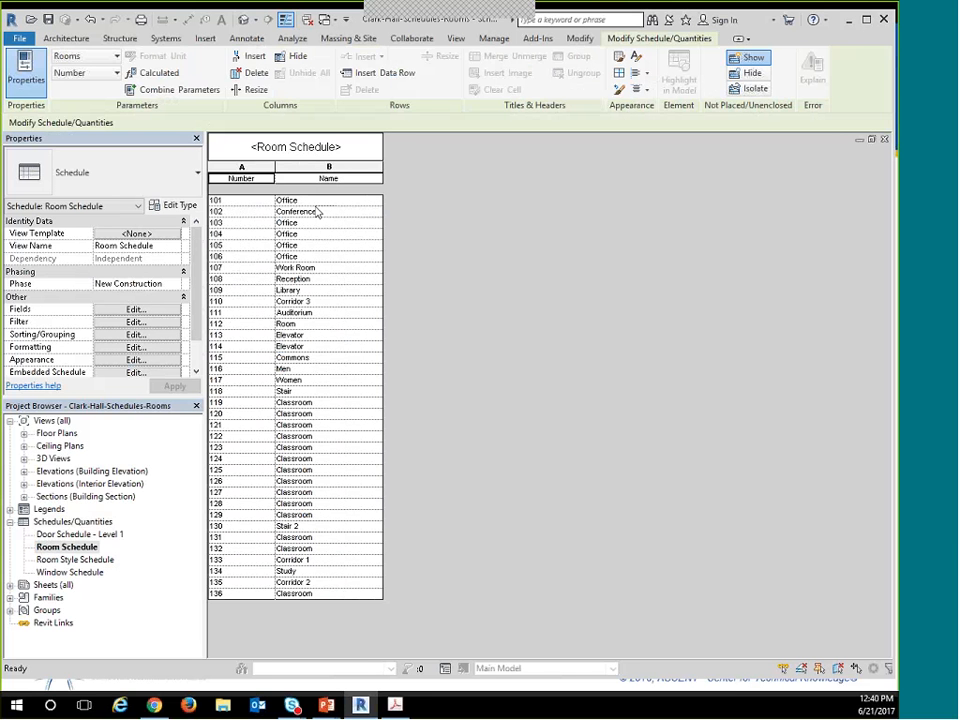
Try to change the parameter of the Room Schedule's Number column to Room Style.
click(117, 58)
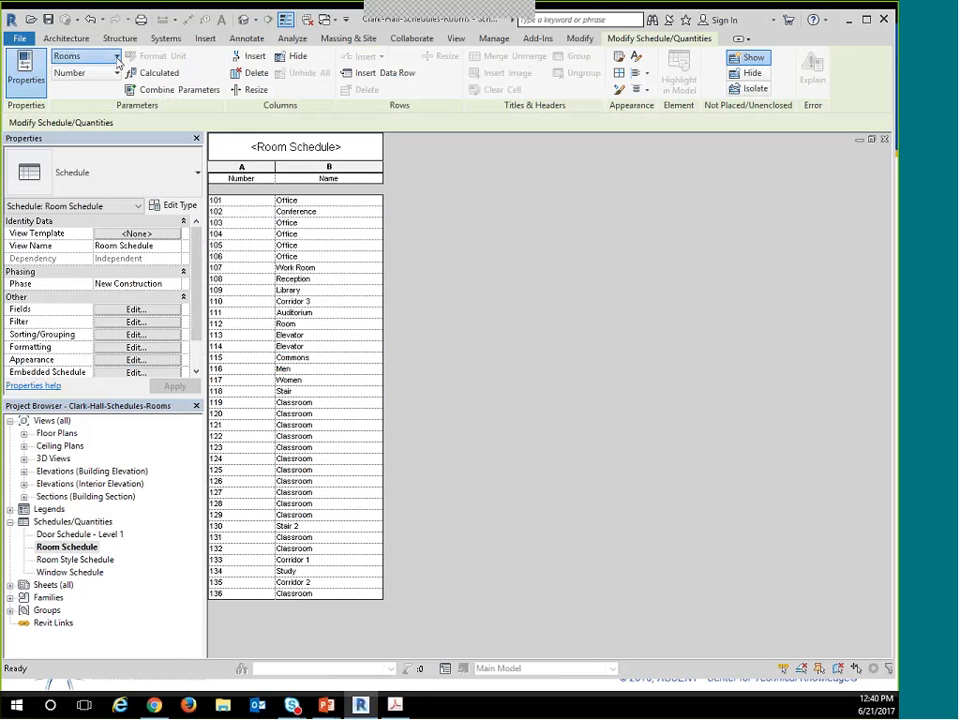
click(100, 72)
click(117, 73)
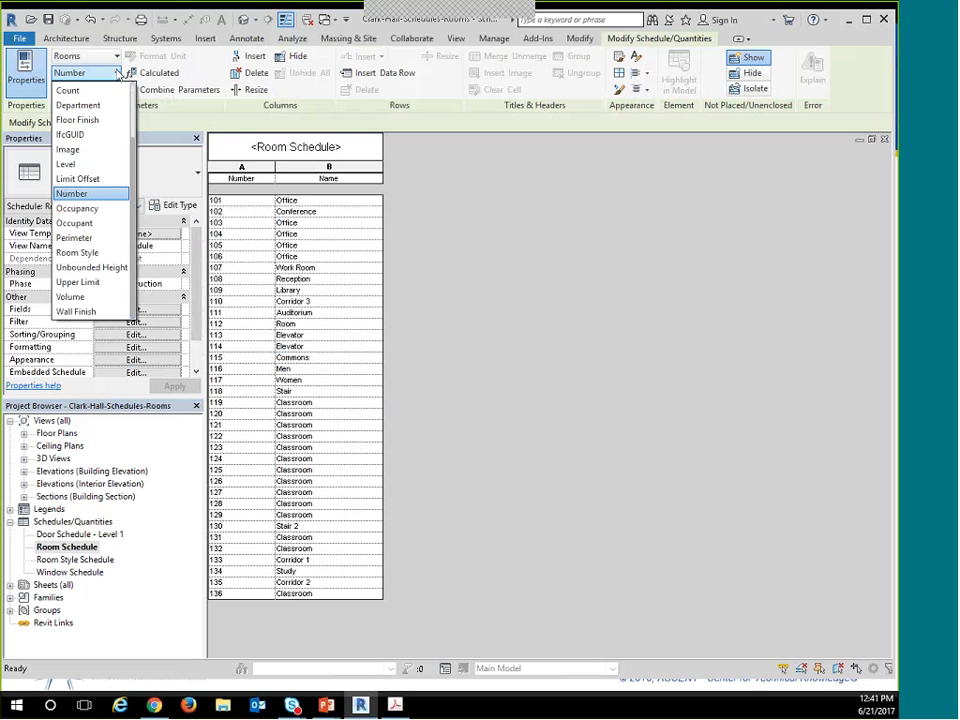
click(84, 253)
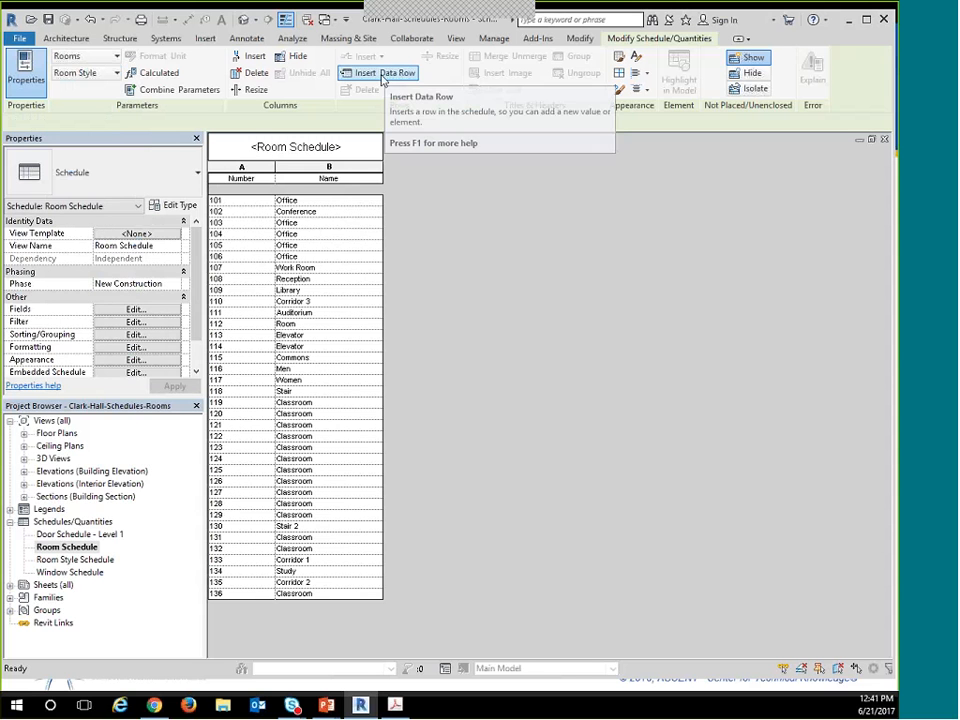
Try to insert a Room Style column into the Room Schedule from the available room fields.
click(252, 57)
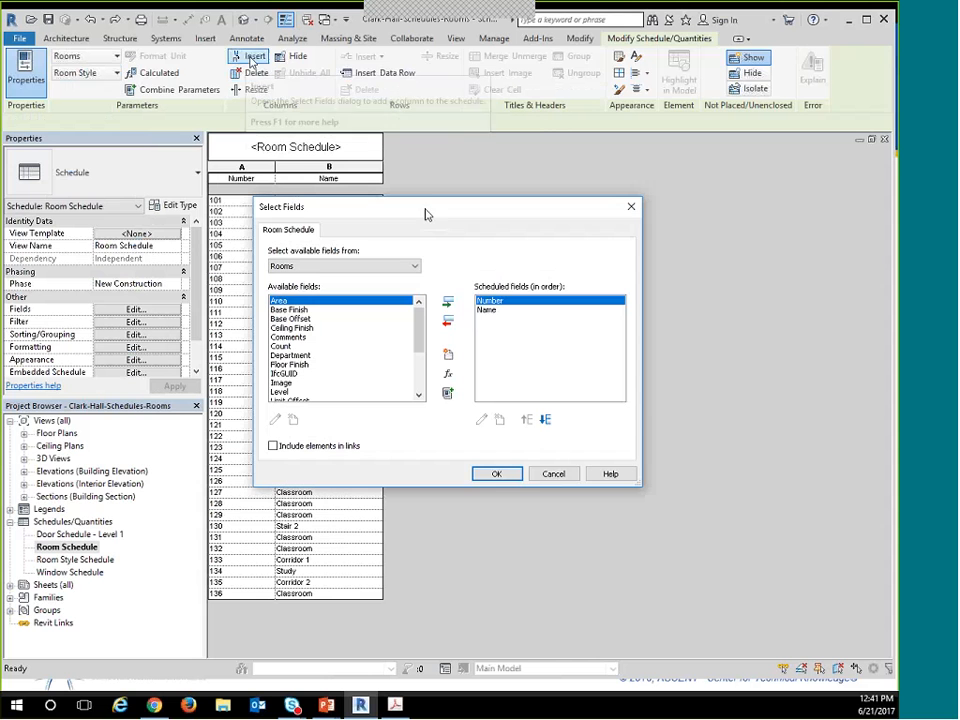
scroll(330, 345, down, 4)
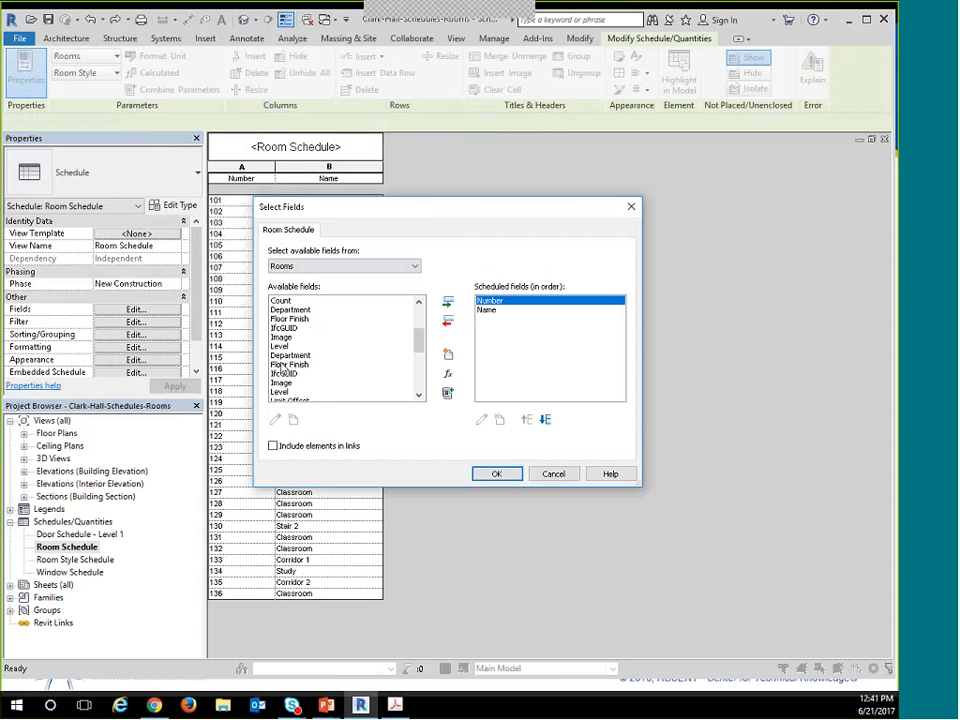
click(298, 391)
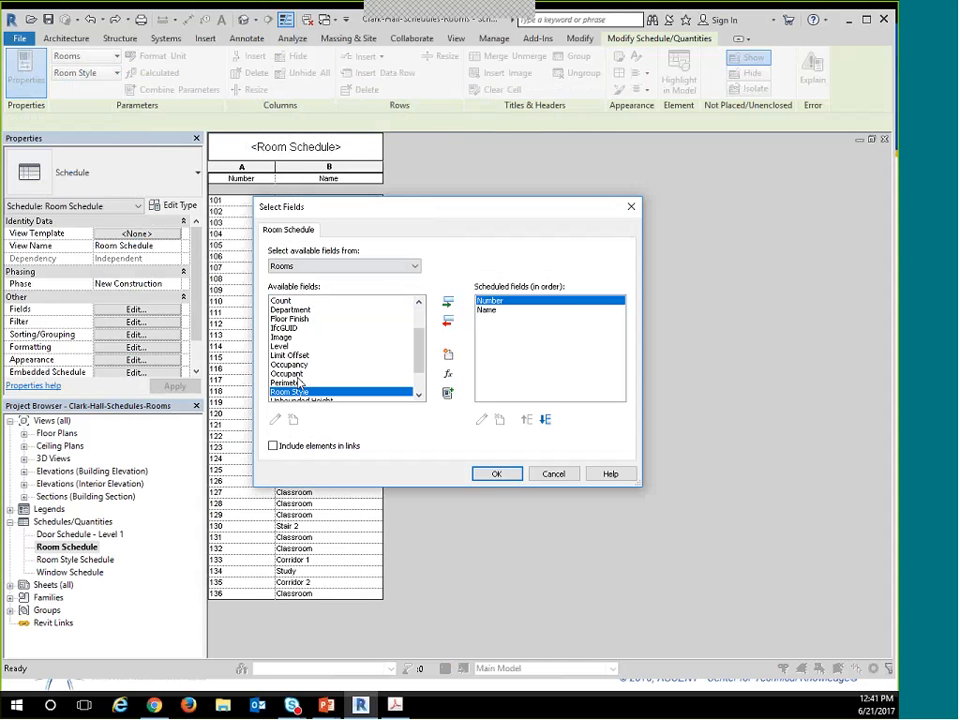
click(497, 474)
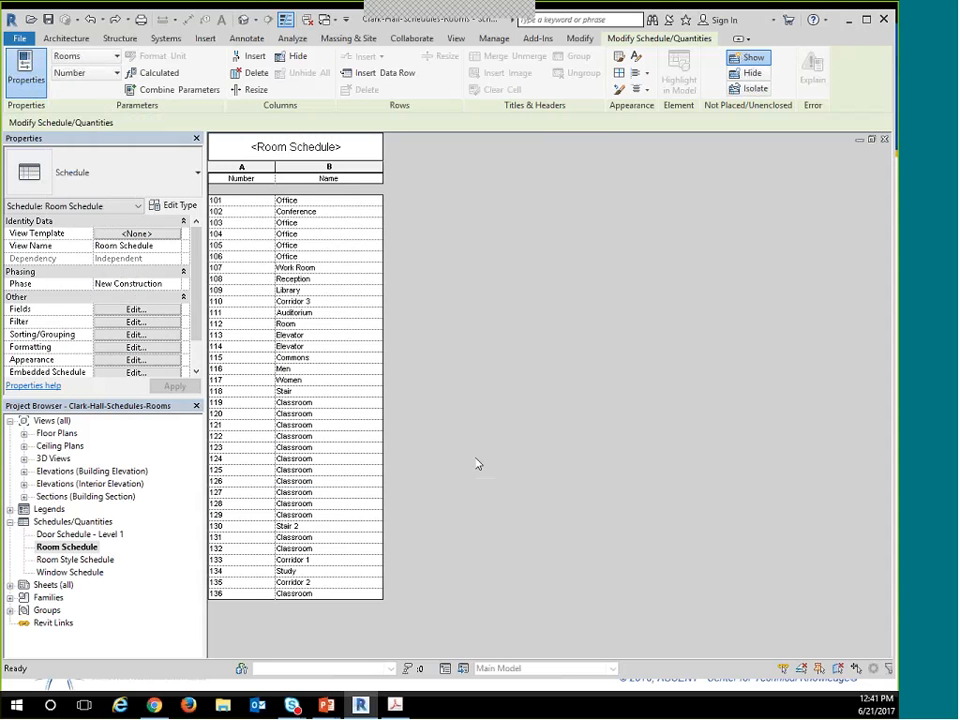
Add the Room Style field to the Room Schedule's scheduled fields after Name.
click(321, 174)
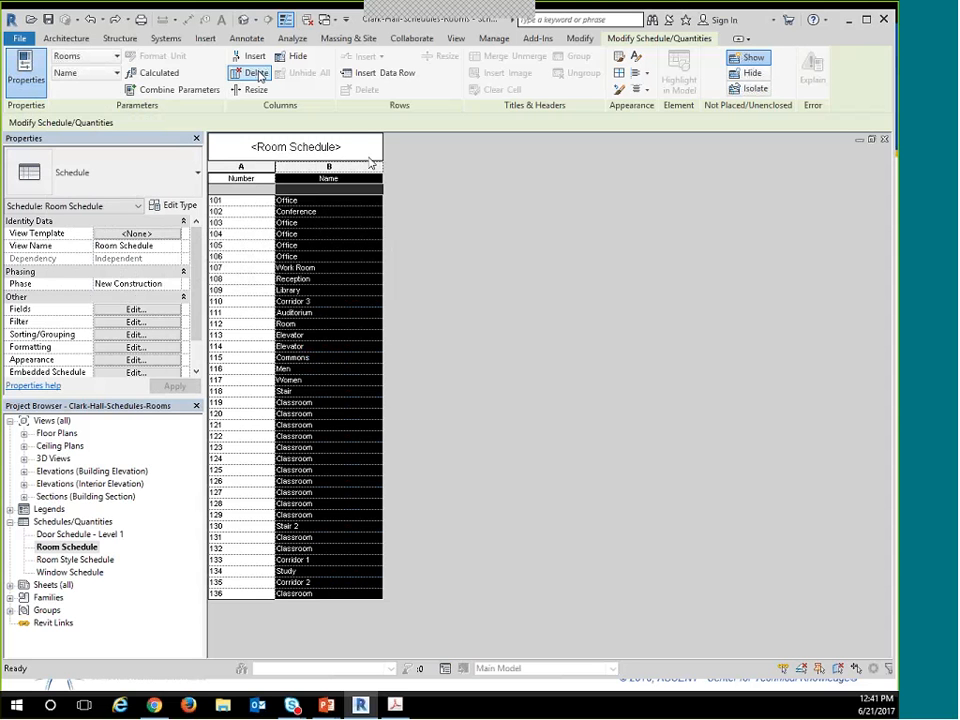
click(136, 309)
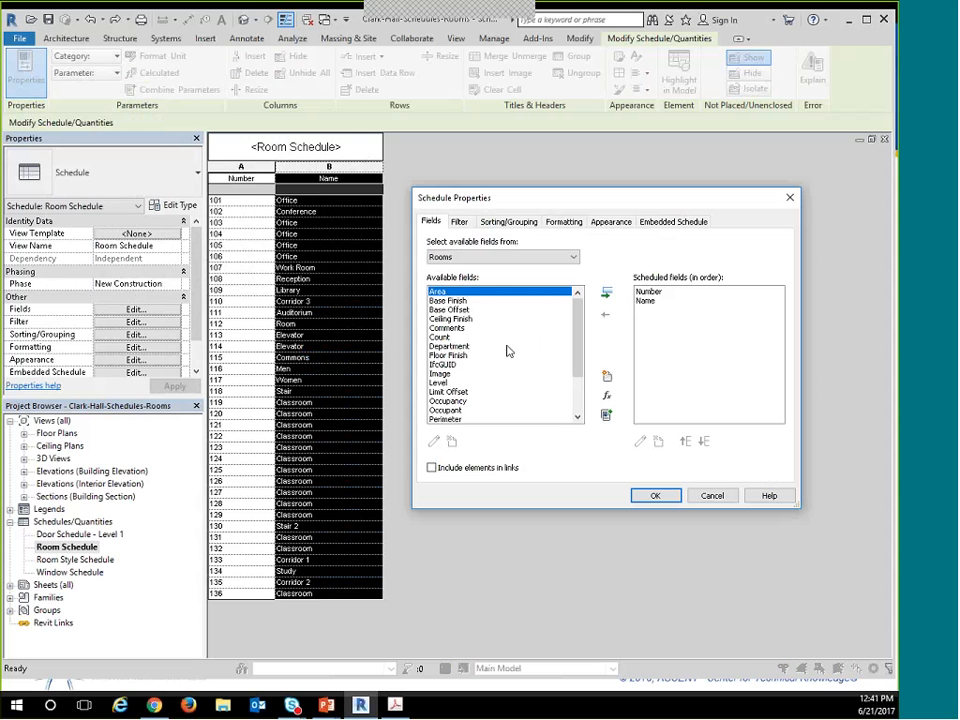
scroll(470, 365, down, 1)
click(452, 410)
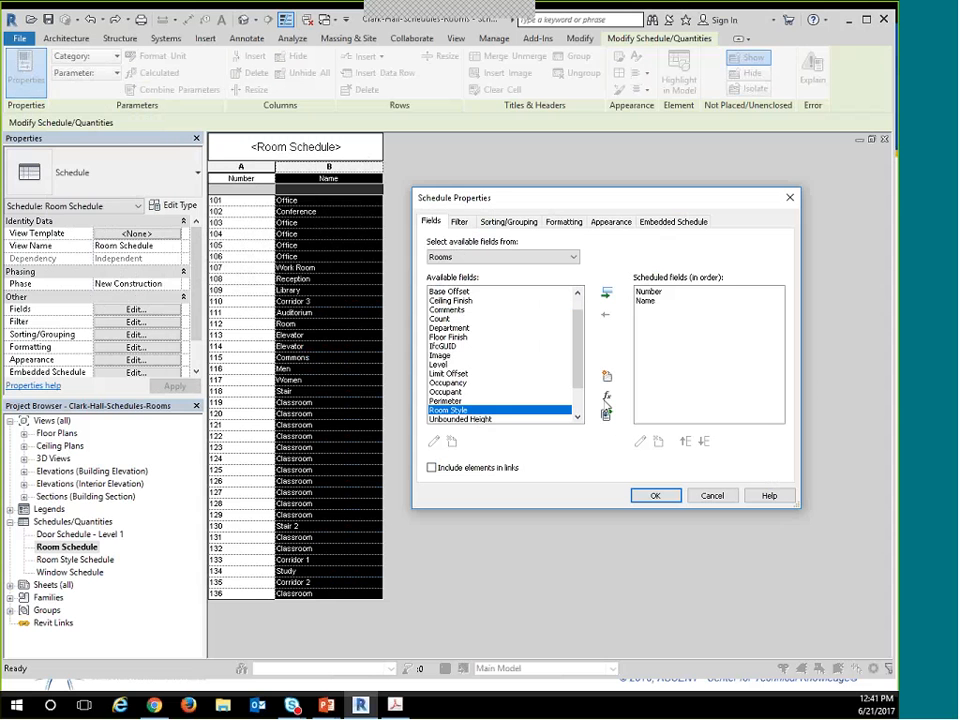
click(607, 293)
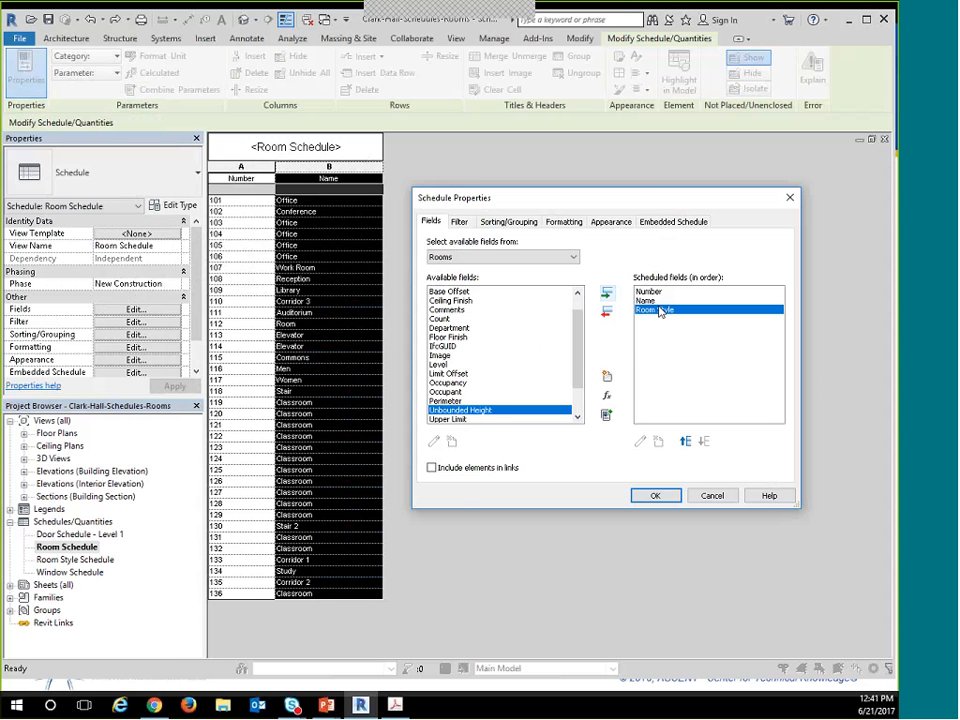
click(657, 499)
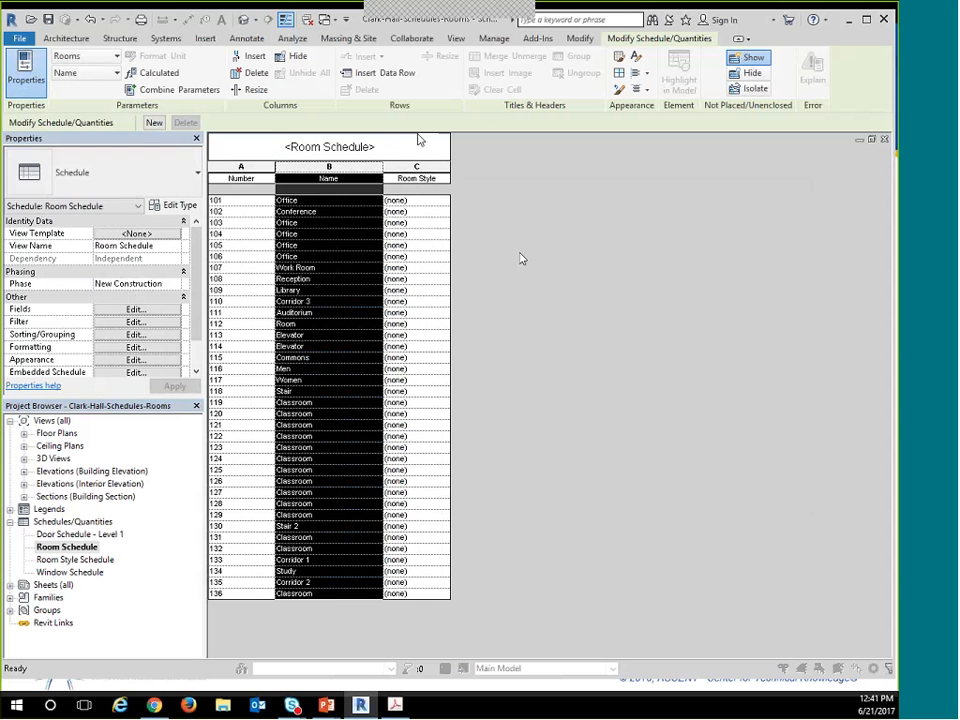
Set the Room Style of office 101 and conference room 102 to Executive Office.
click(438, 211)
click(443, 212)
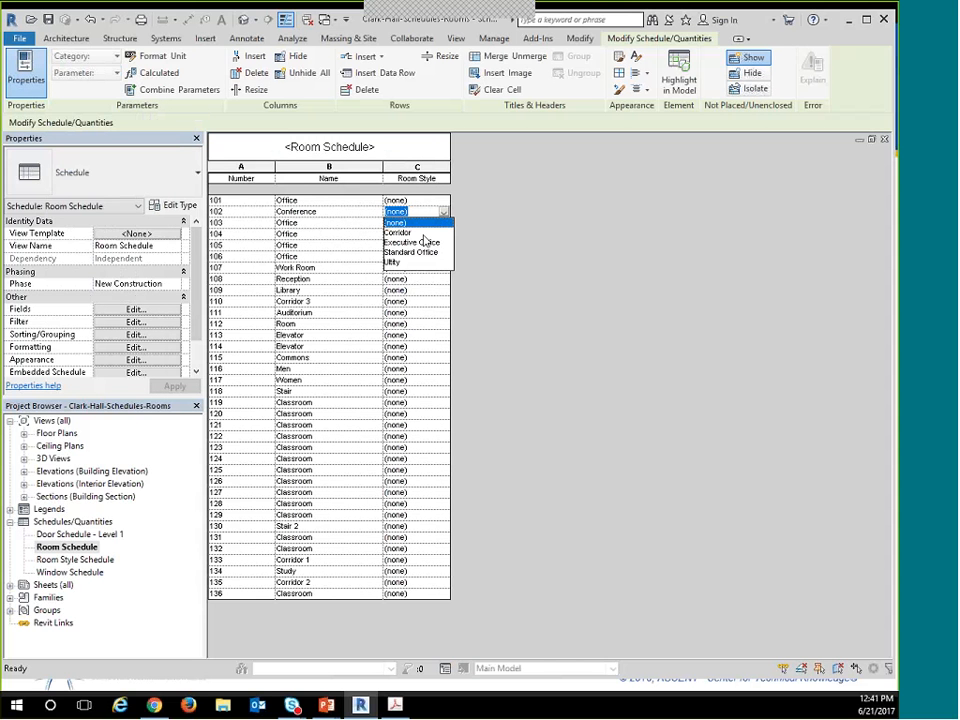
click(443, 211)
click(440, 200)
click(443, 200)
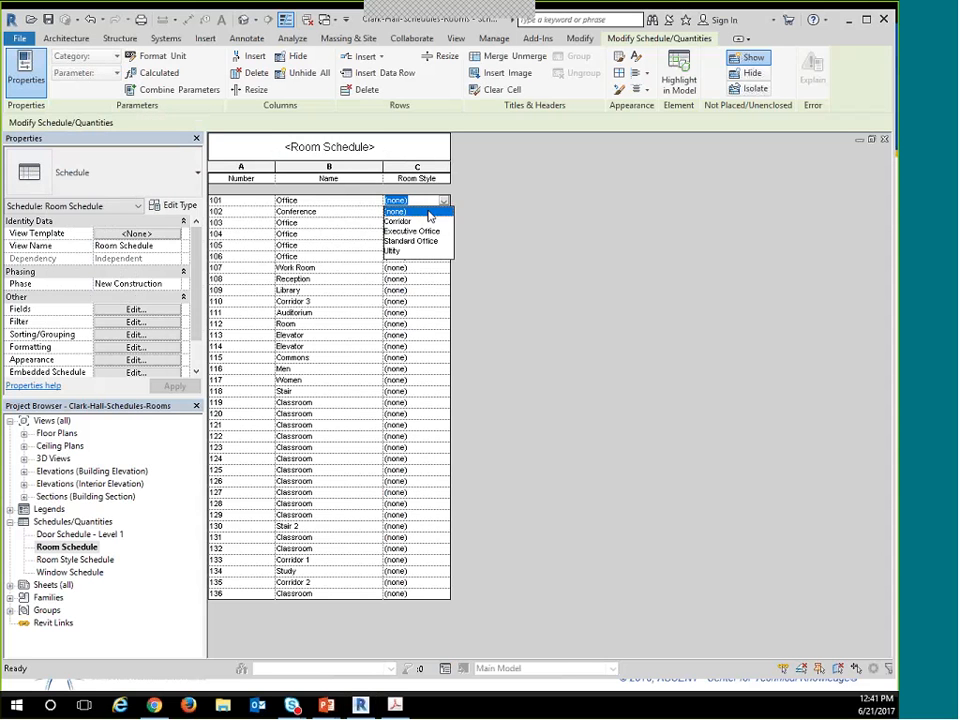
click(418, 231)
click(438, 211)
click(443, 212)
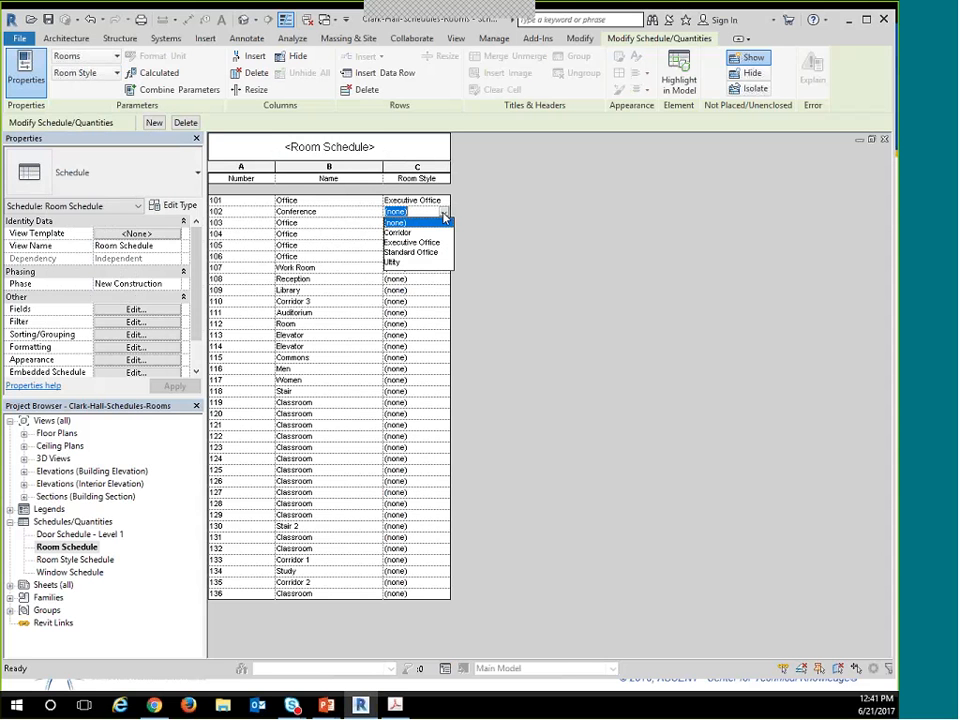
click(418, 247)
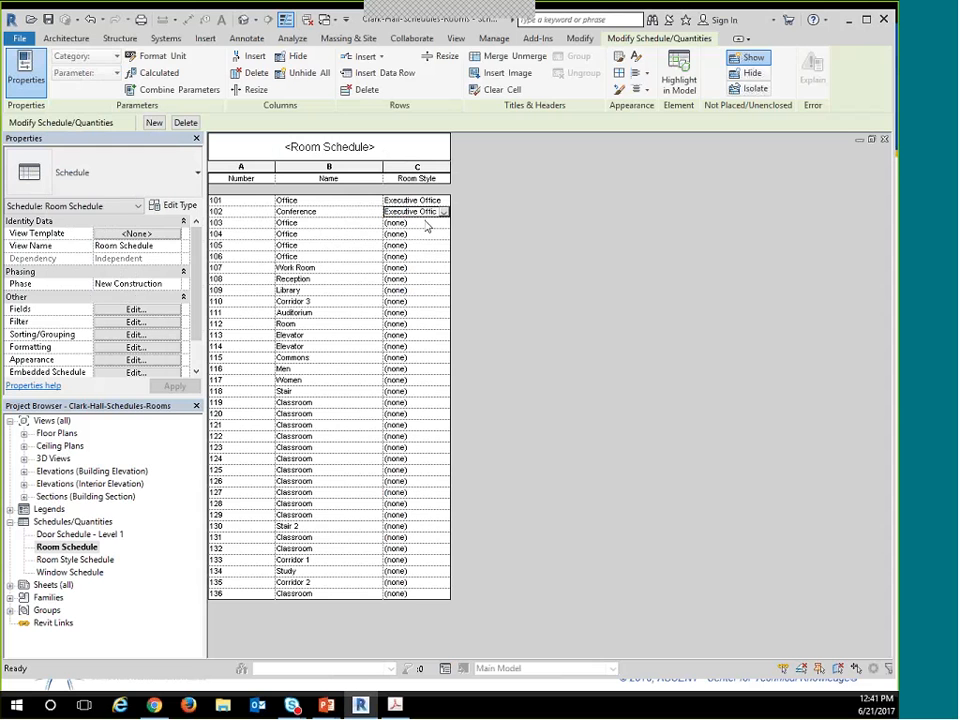
Set the Room Style of office 103 to Standard Office.
click(268, 236)
drag(258, 256, 258, 222)
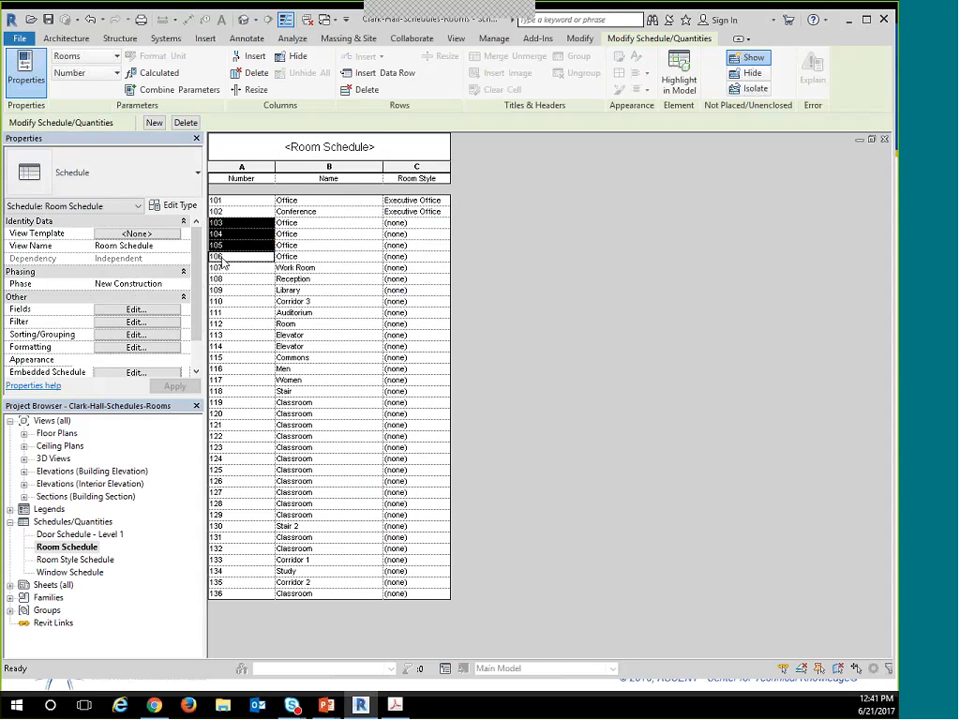
click(440, 223)
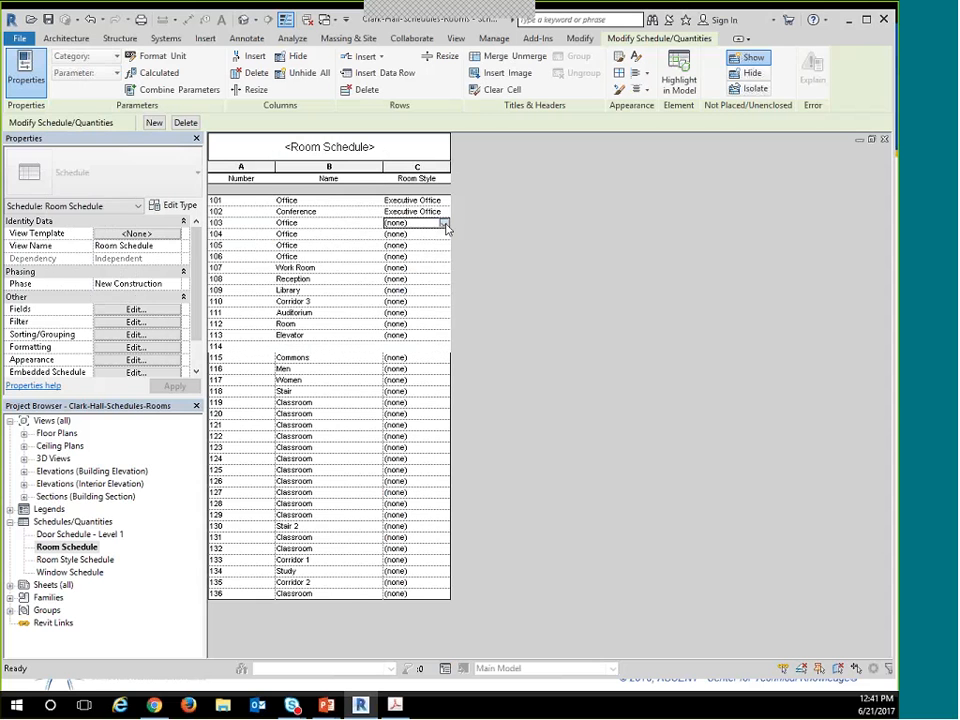
click(443, 223)
click(411, 264)
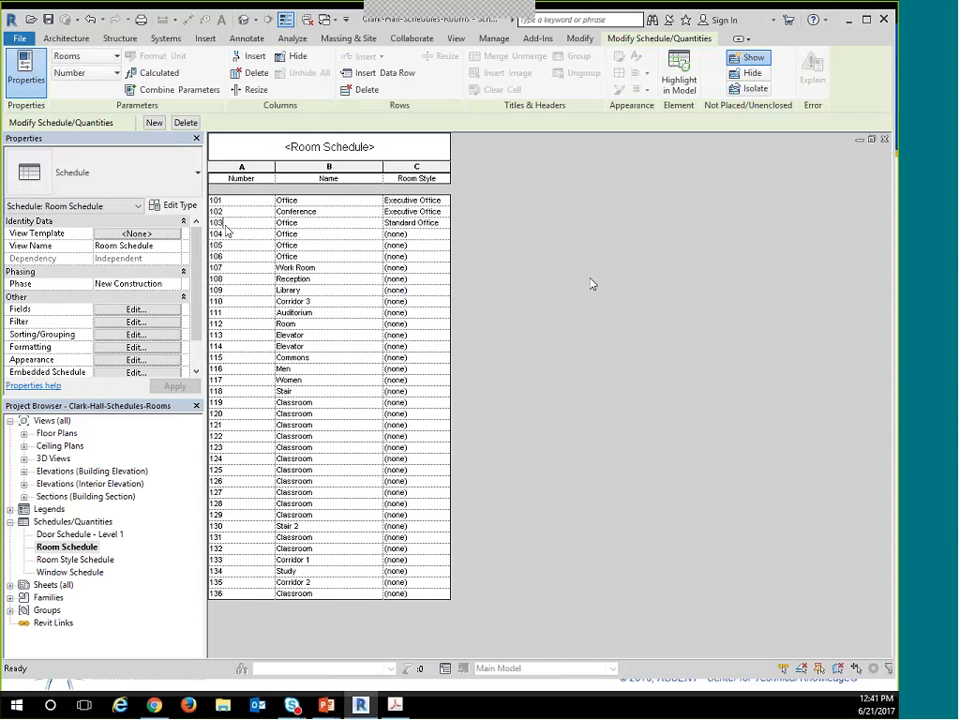
Set the Room Style of offices 104 and 105 to Standard Office.
drag(237, 223, 235, 257)
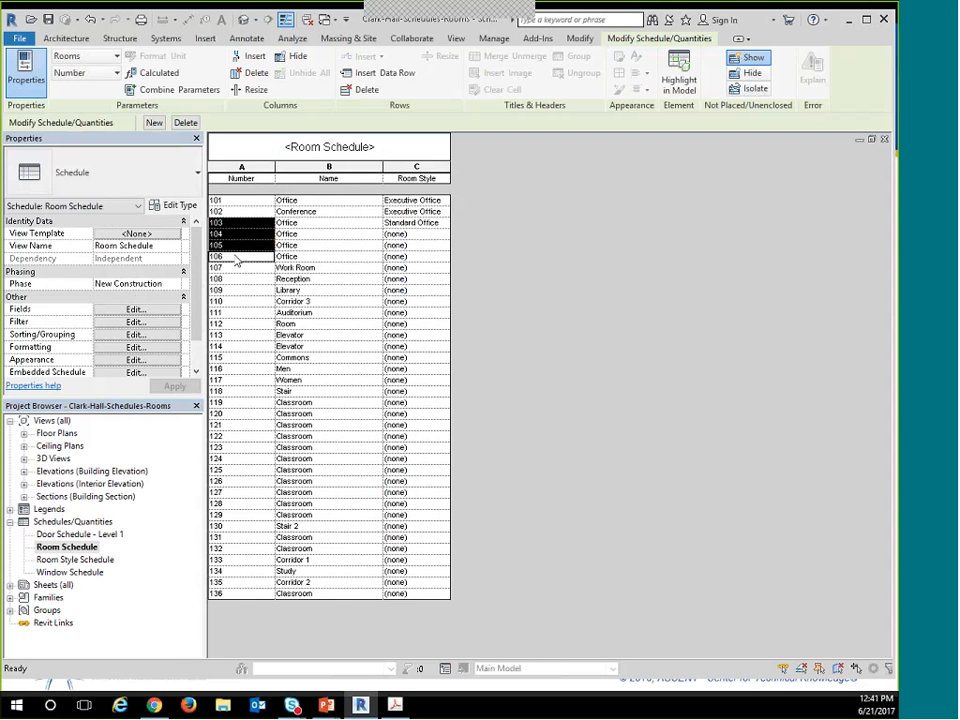
click(430, 235)
click(444, 235)
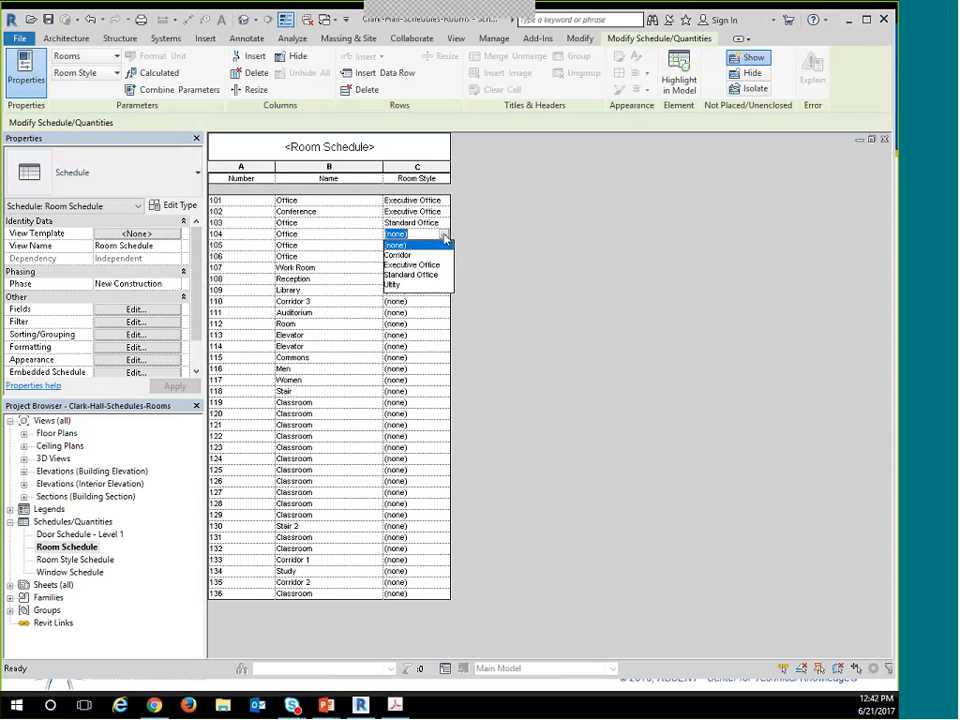
click(411, 274)
click(444, 247)
click(444, 246)
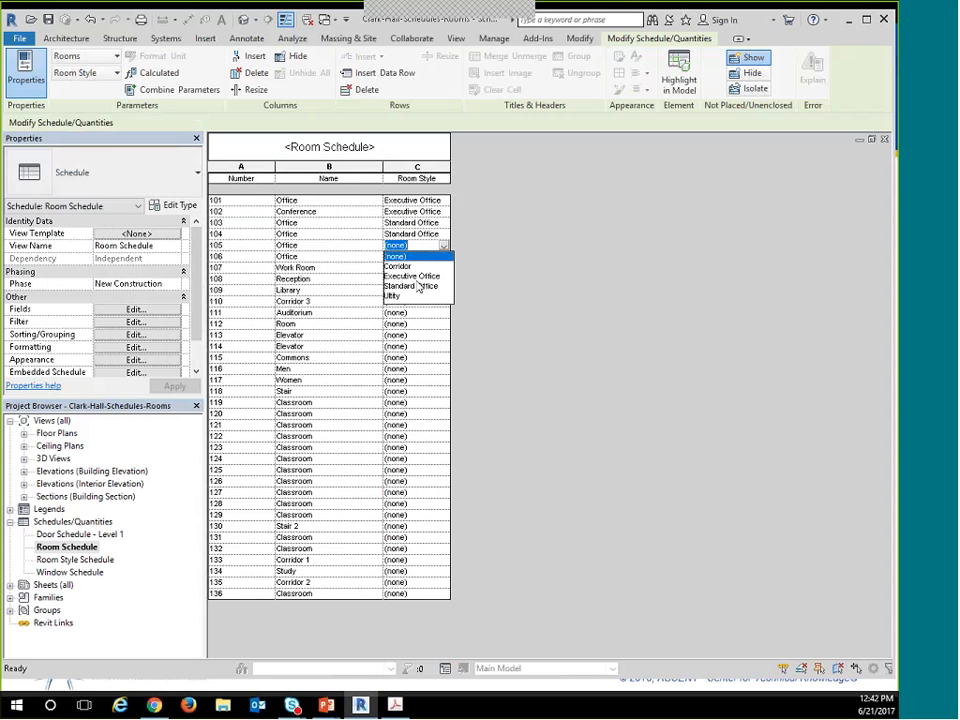
click(418, 286)
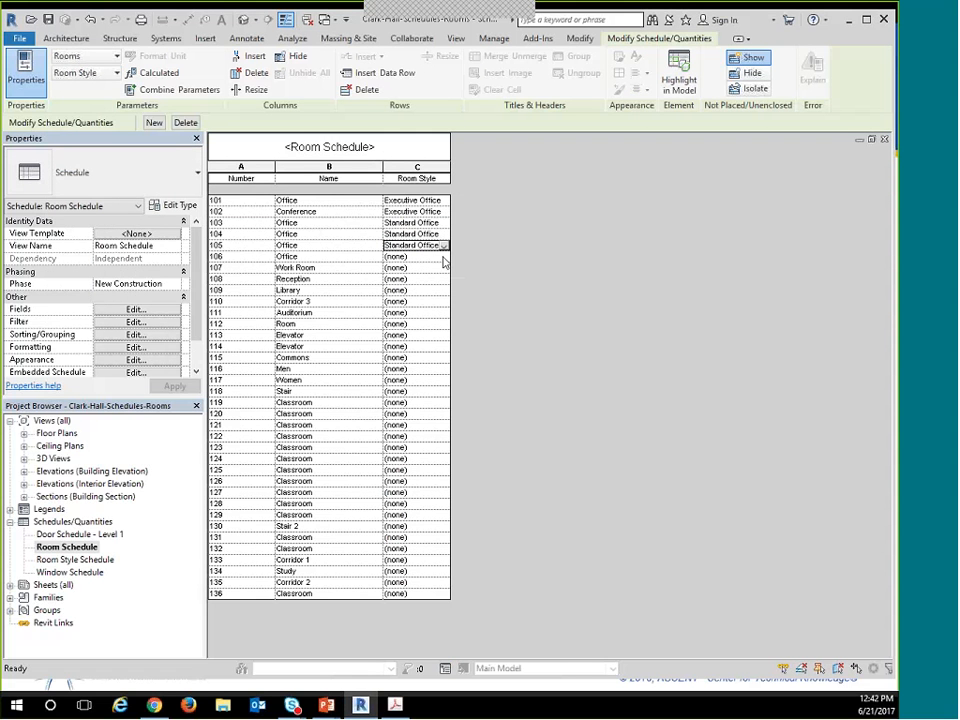
Assign the Utility room style to Work Room 107 and the Executive Office style to Reception 108.
click(443, 268)
click(443, 268)
click(403, 319)
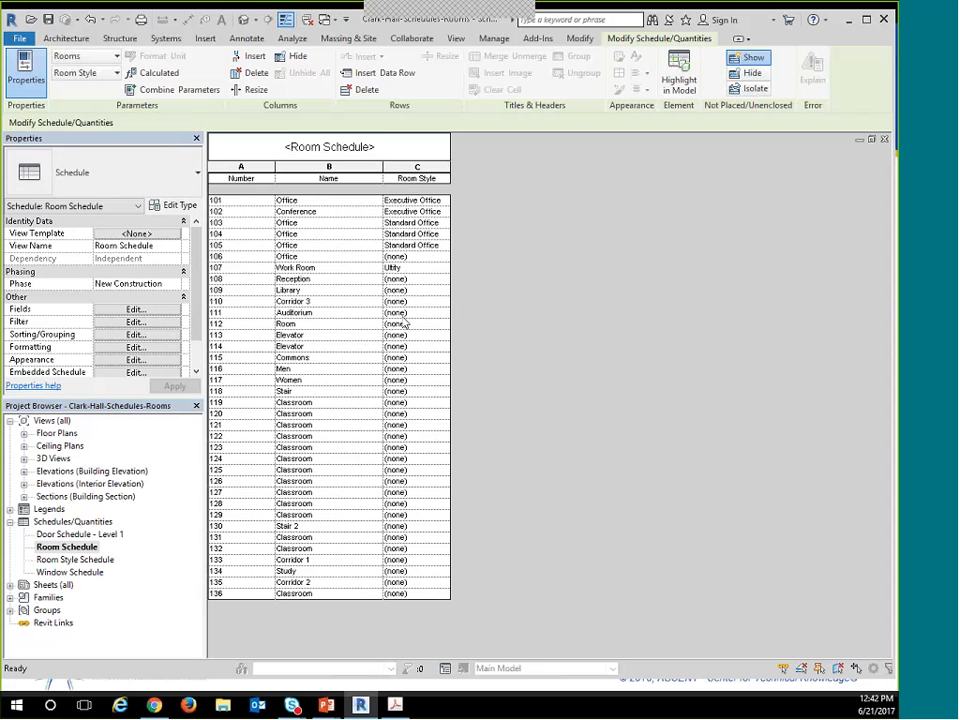
click(443, 279)
click(443, 279)
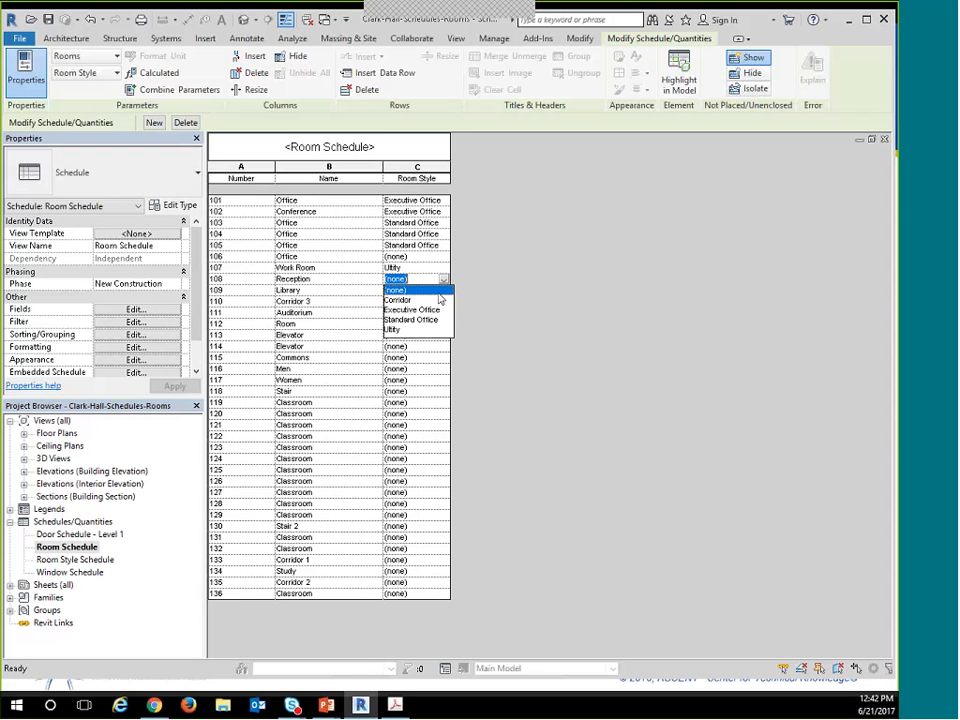
click(411, 310)
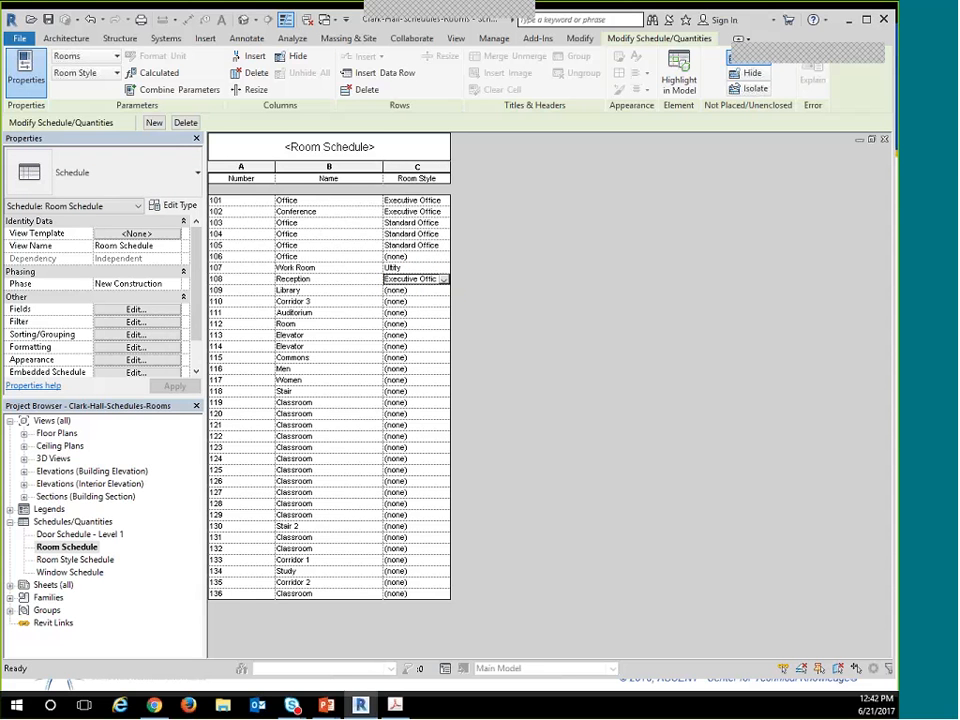
Assign the Standard Office room style to office 106 and the Corridor style to Corridor 3, room 110.
click(440, 257)
click(440, 257)
click(405, 300)
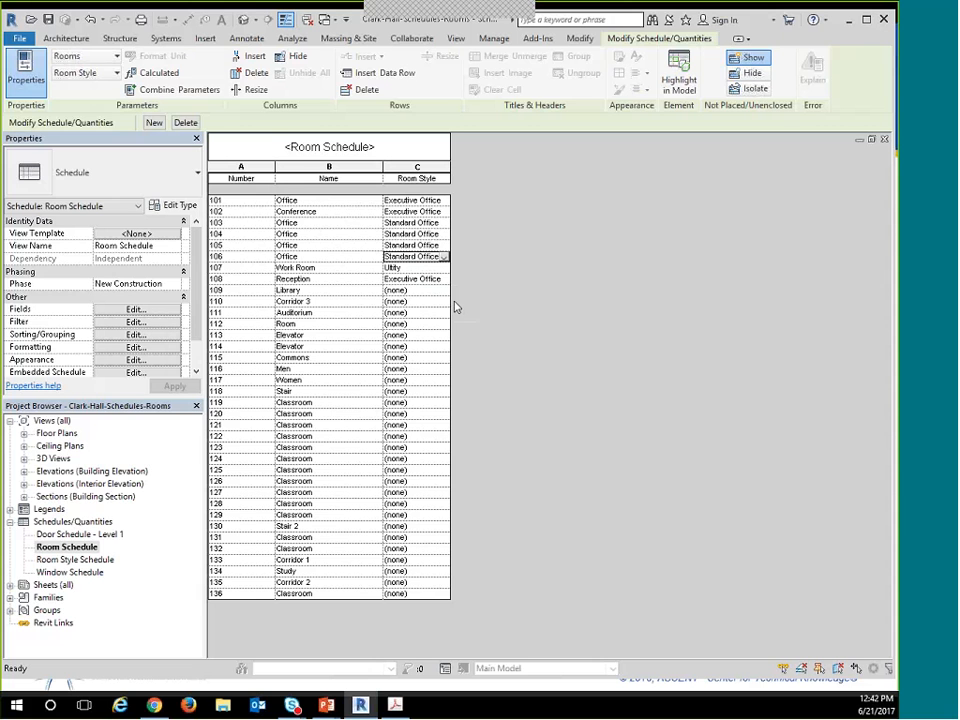
click(444, 301)
click(444, 301)
click(415, 322)
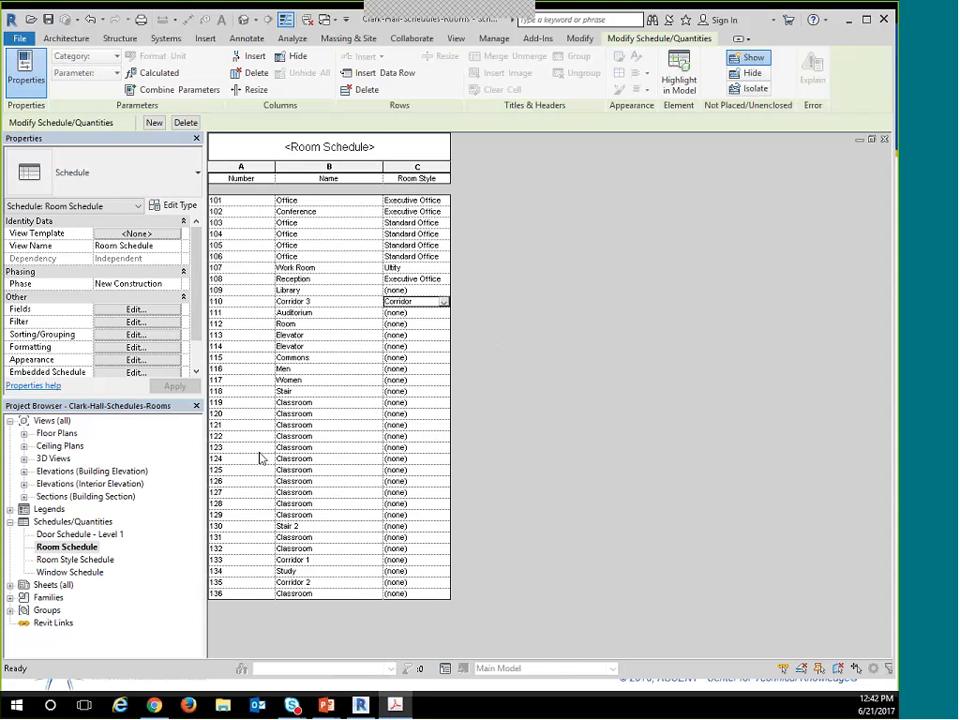
key(Escape)
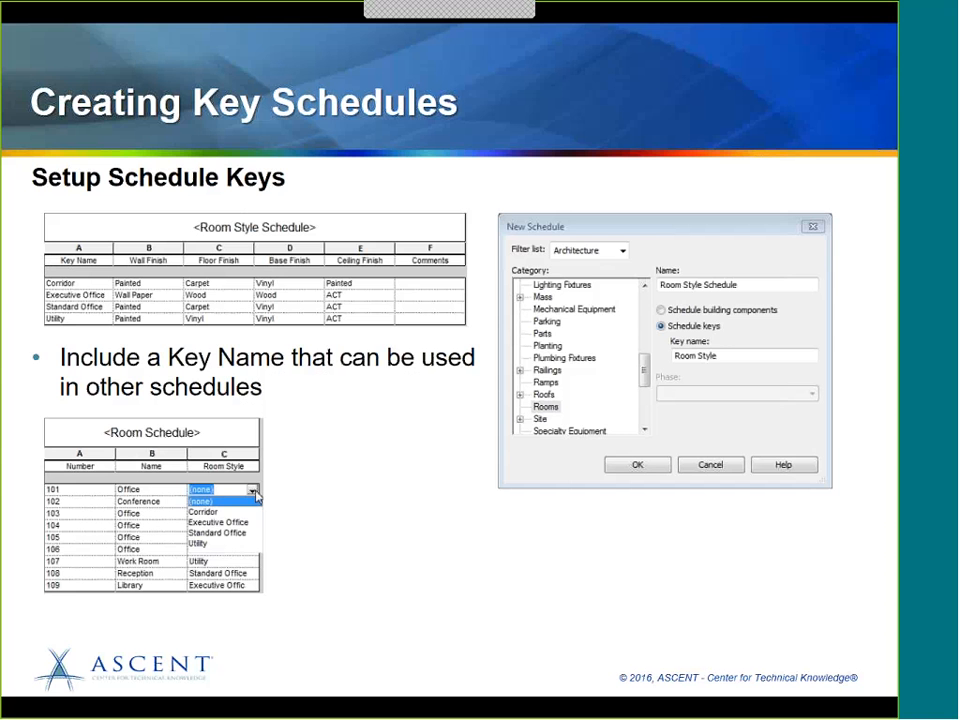
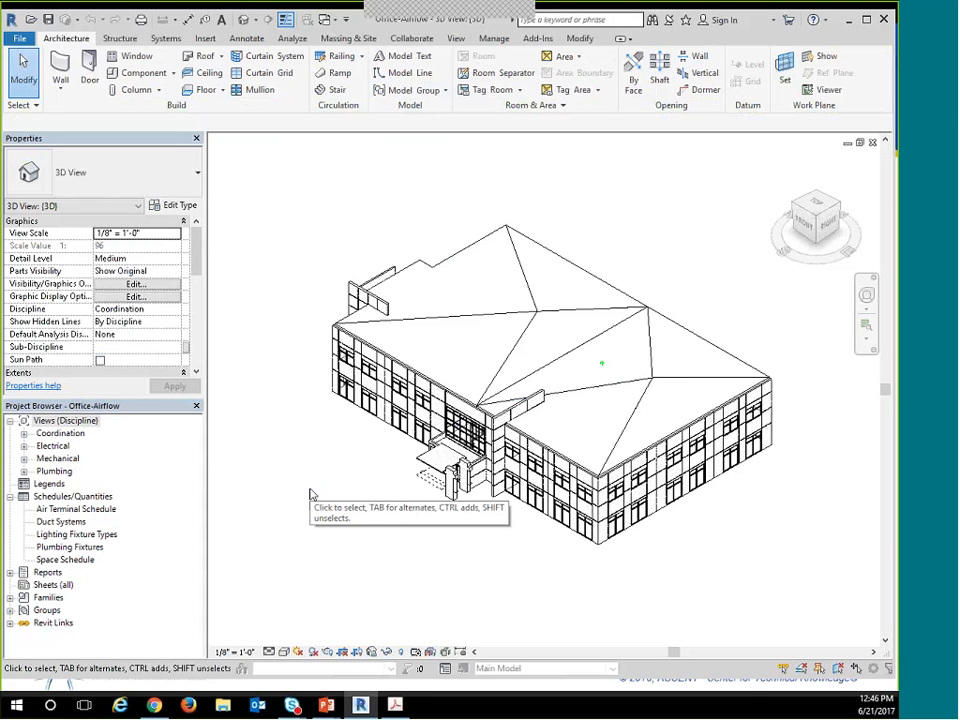
Open the 1 - Mech HVAC floor plan of Office-Airflow and collapse the Mechanical view group.
click(24, 458)
double_click(96, 496)
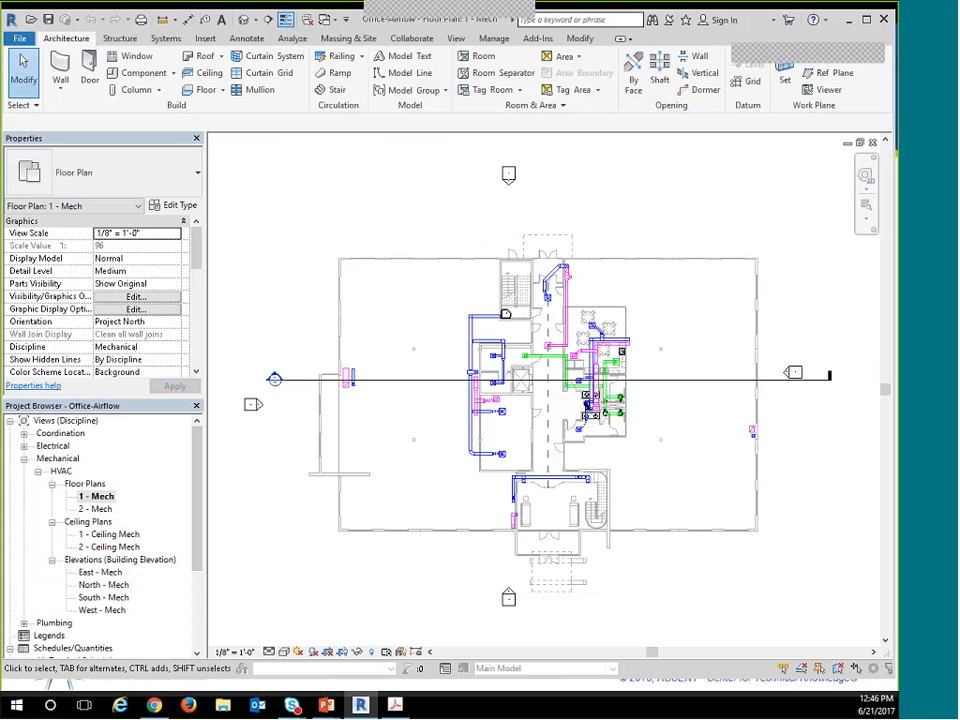
double_click(57, 458)
Start a new schedule in Office-Airflow and filter its category list to Mechanical only.
click(47, 513)
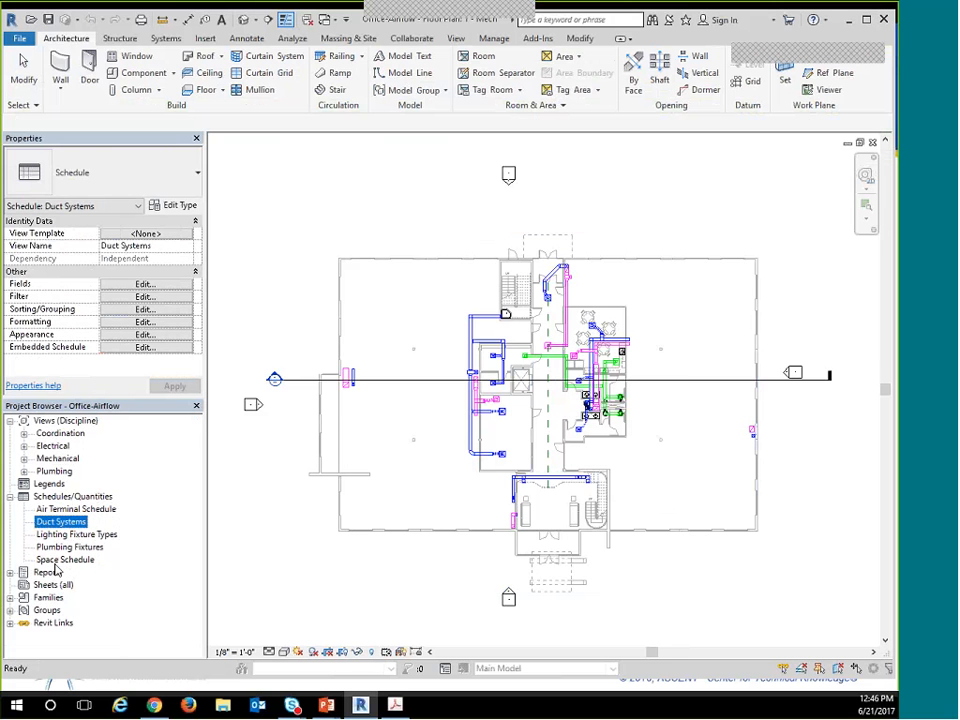
click(60, 498)
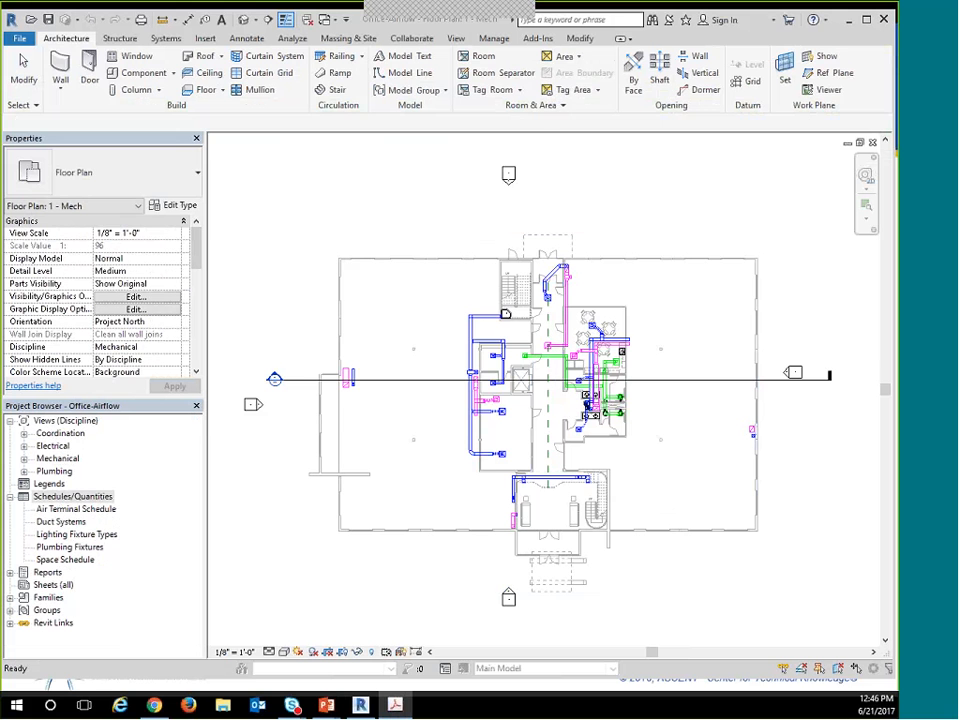
right_click(78, 497)
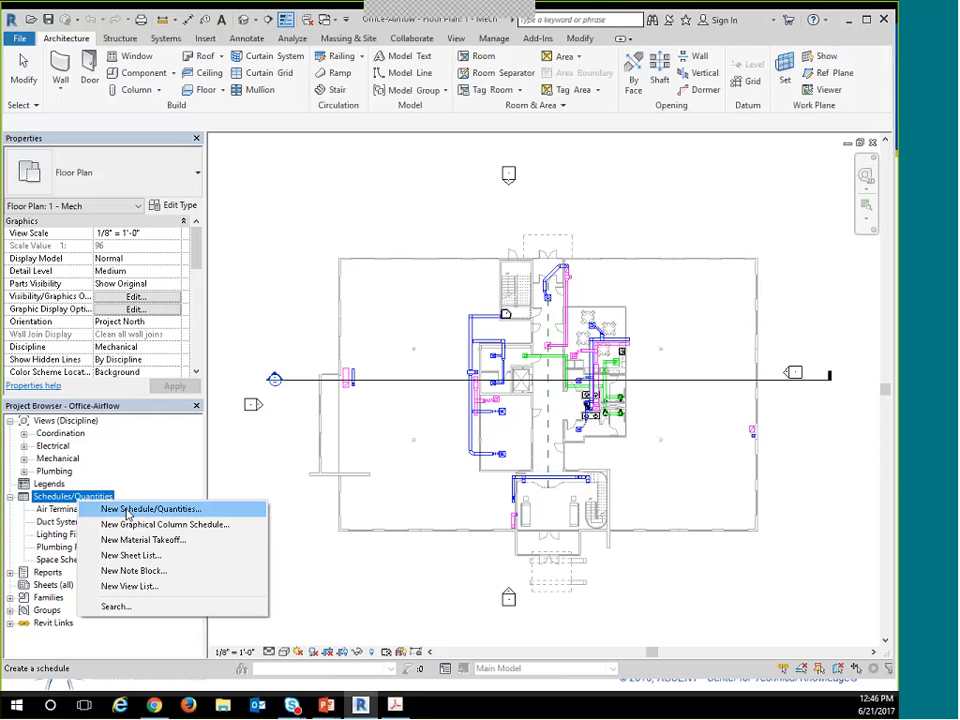
click(127, 511)
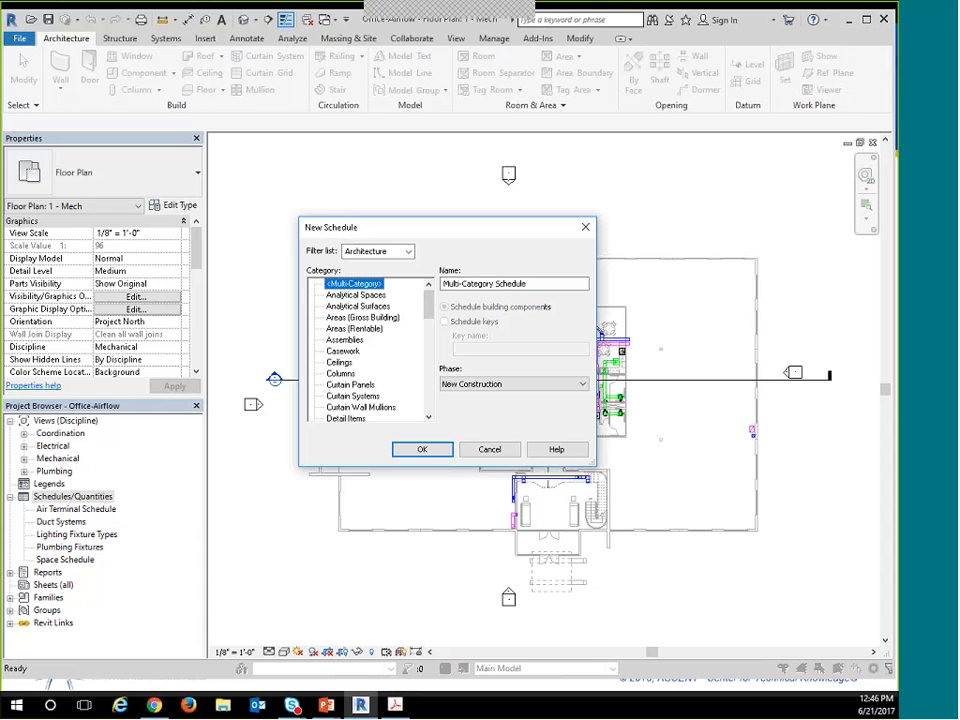
click(408, 252)
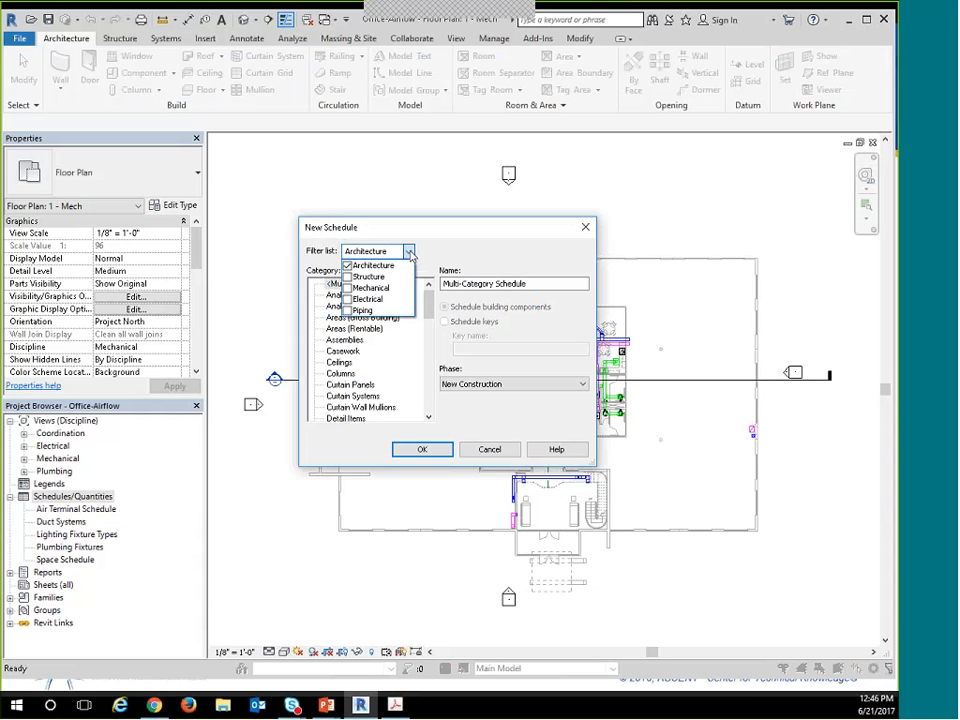
click(347, 277)
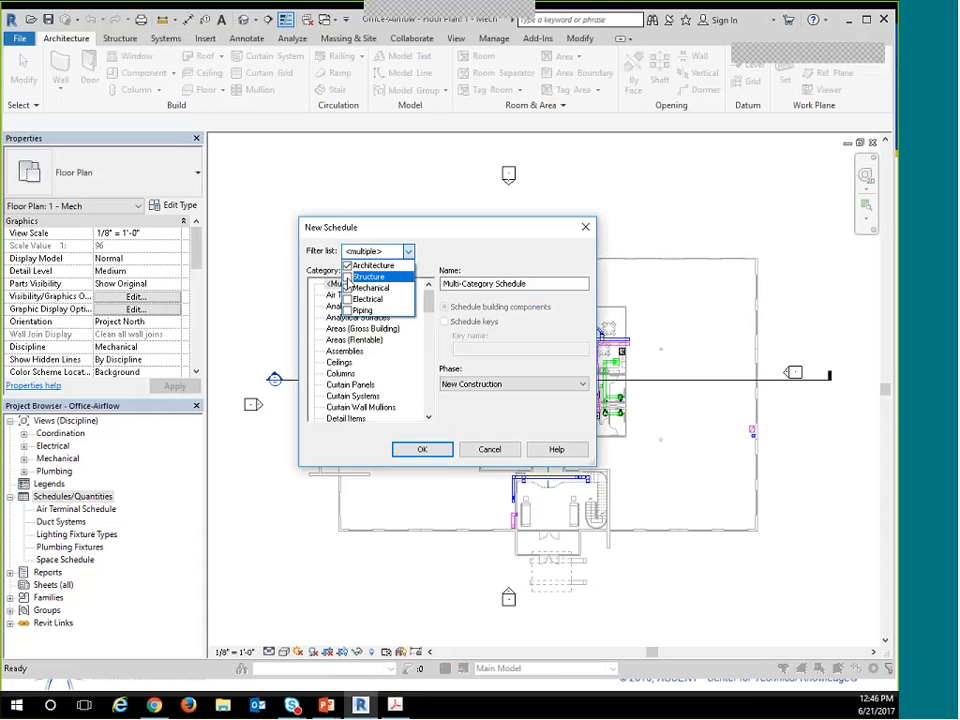
click(347, 277)
click(431, 260)
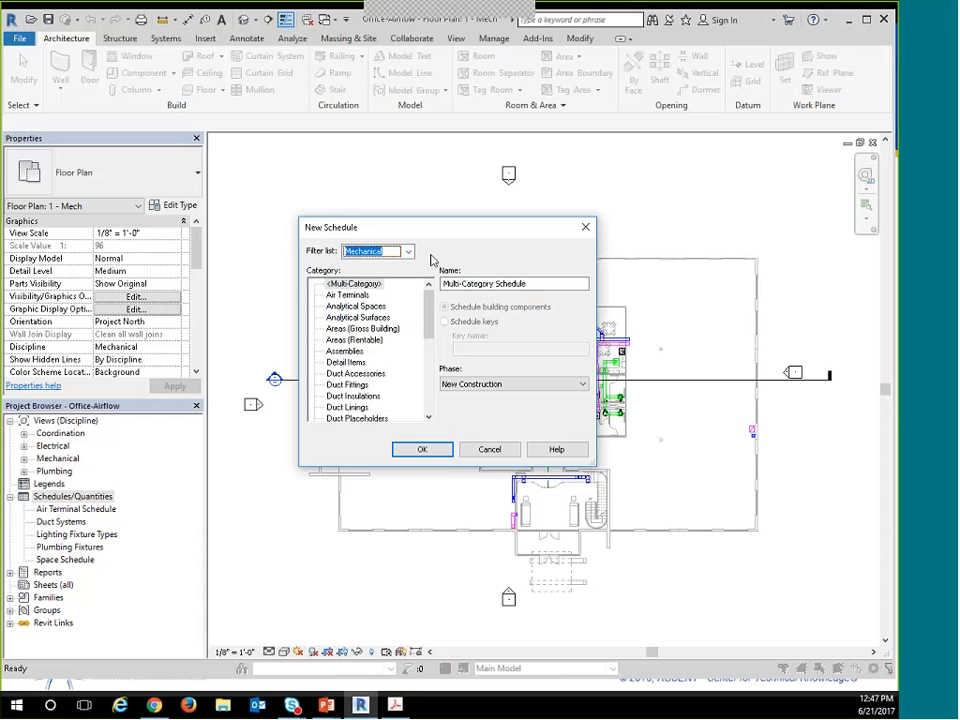
Create the schedule for the Spaces category with the name Space Air Flow Check.
click(350, 340)
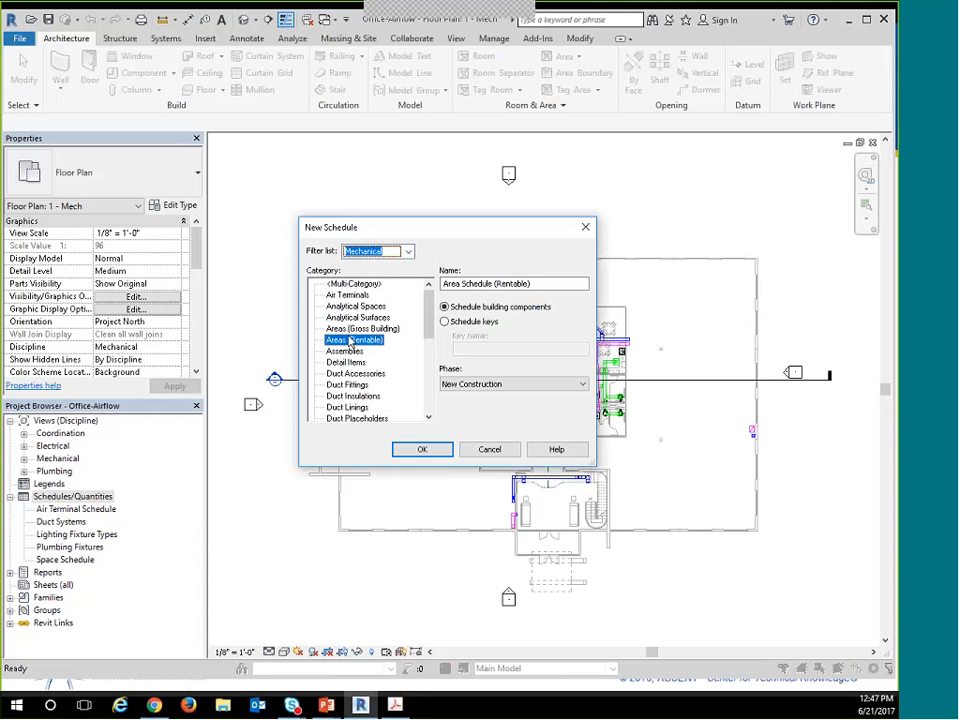
key(s)
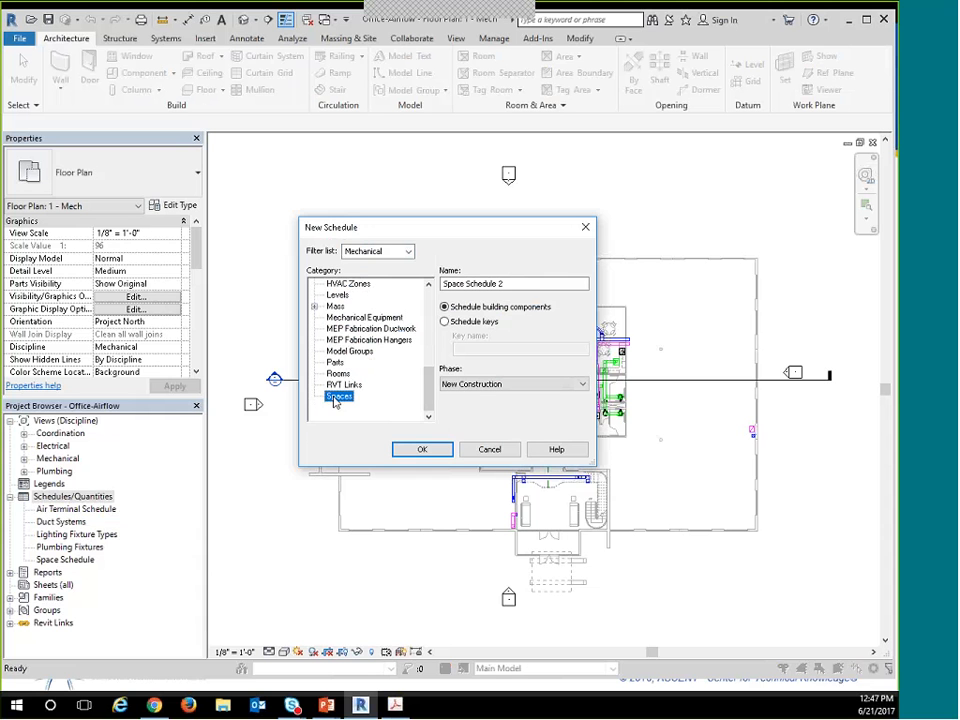
click(503, 284)
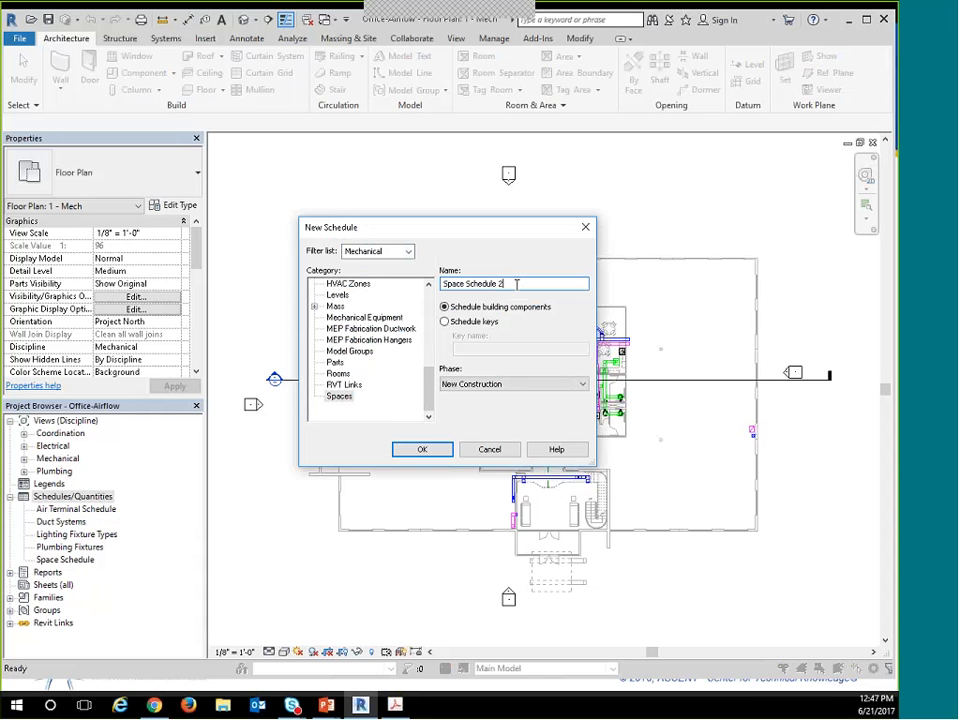
drag(516, 285, 361, 256)
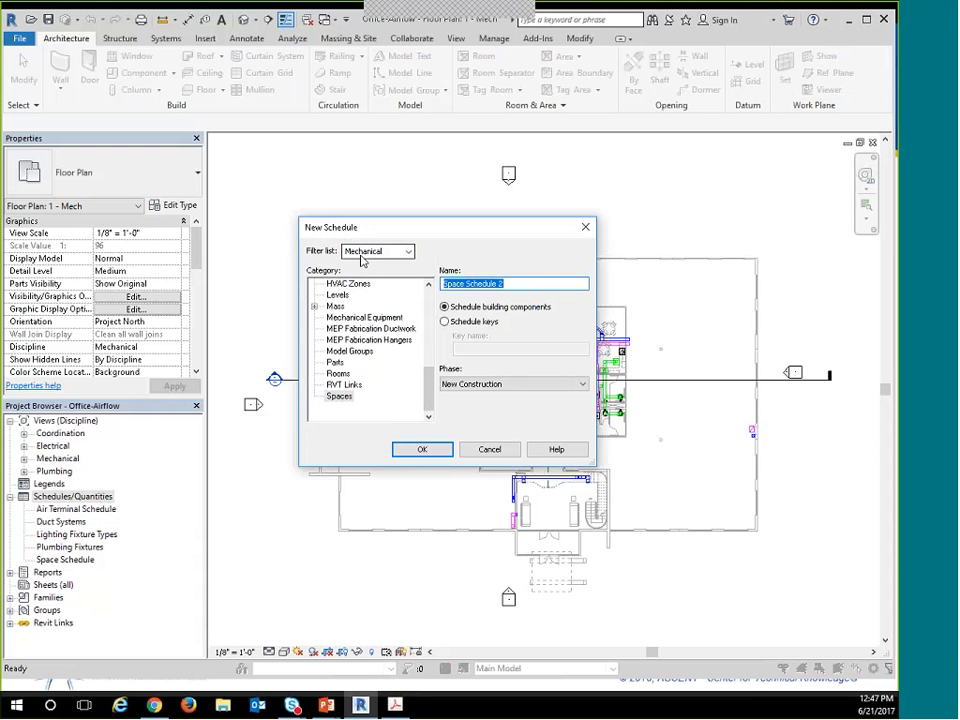
text(Space Air)
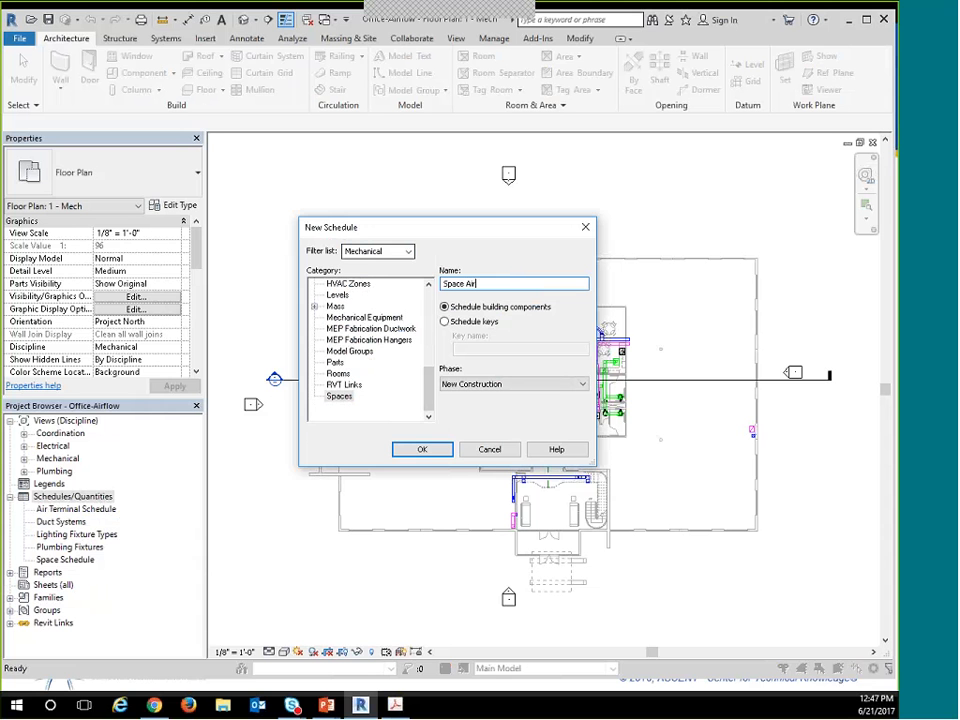
text( Flow Check)
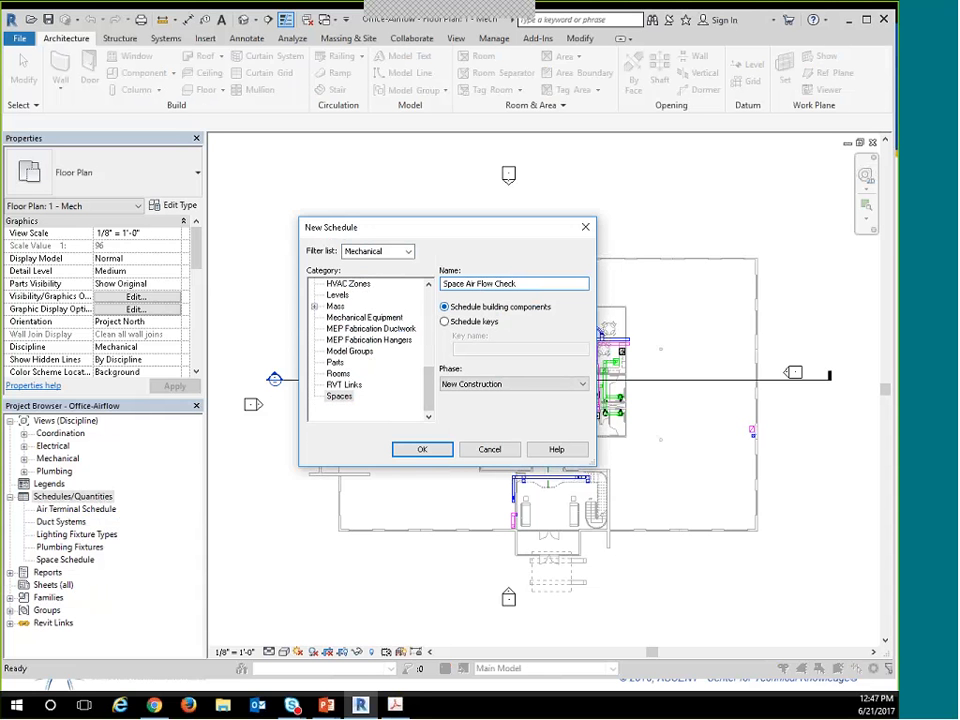
click(422, 451)
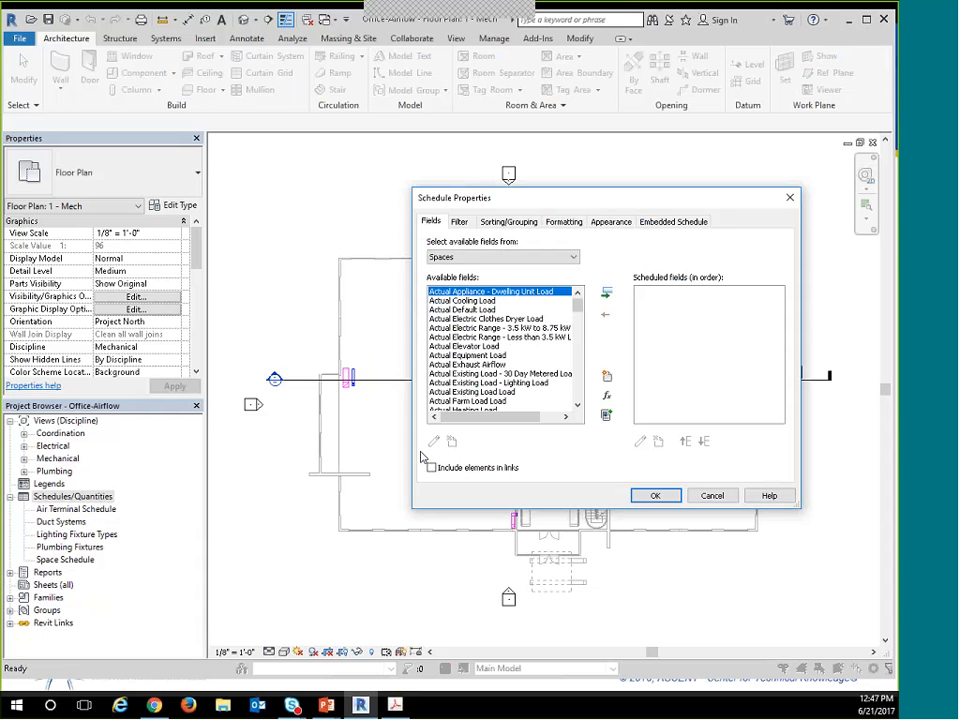
Add the Number, Name and Condition Type fields, in that order, to the space schedule.
key(n)
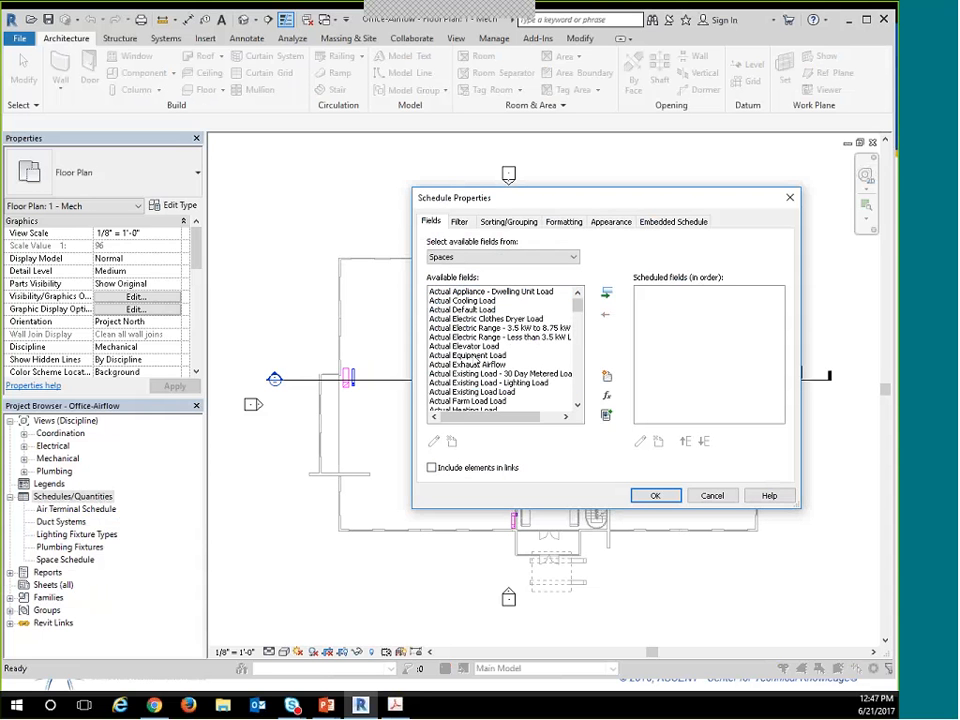
scroll(444, 403, down, 1)
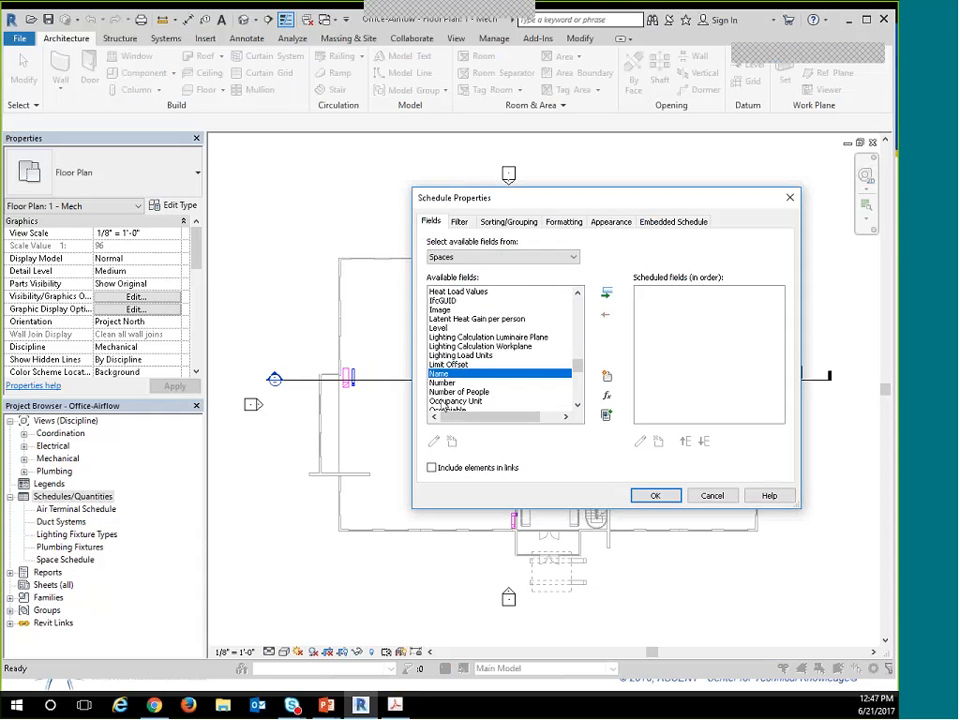
double_click(437, 382)
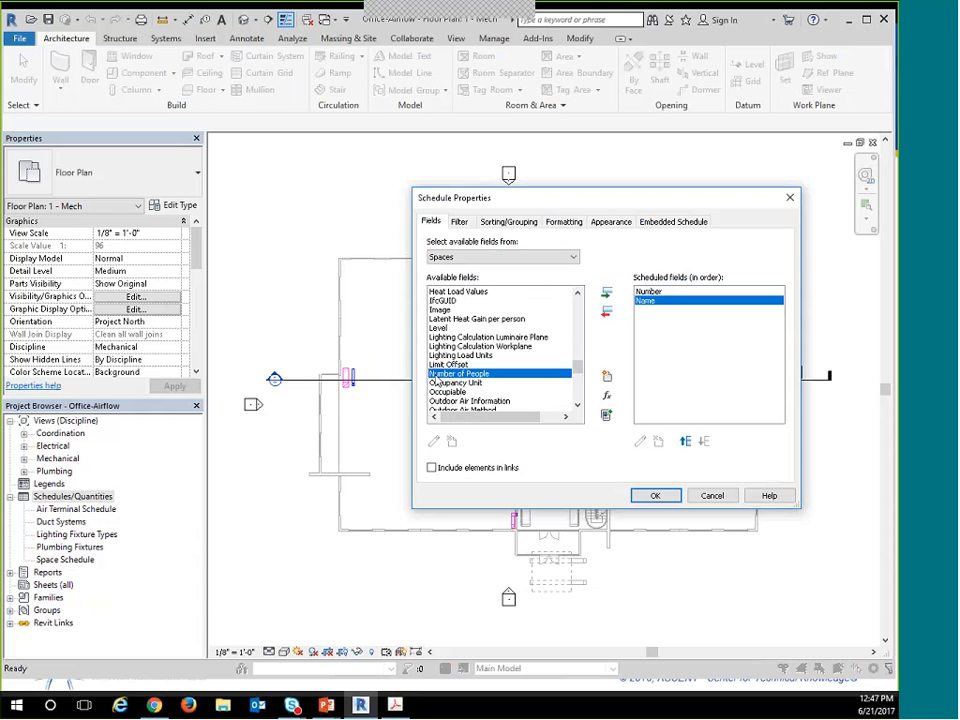
key(c)
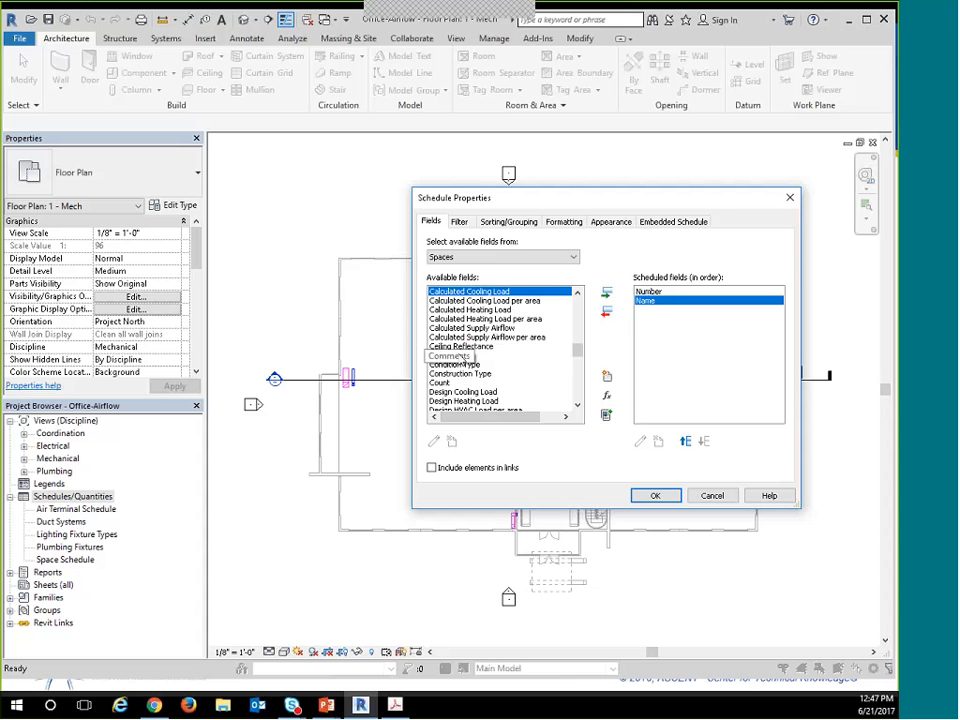
double_click(464, 364)
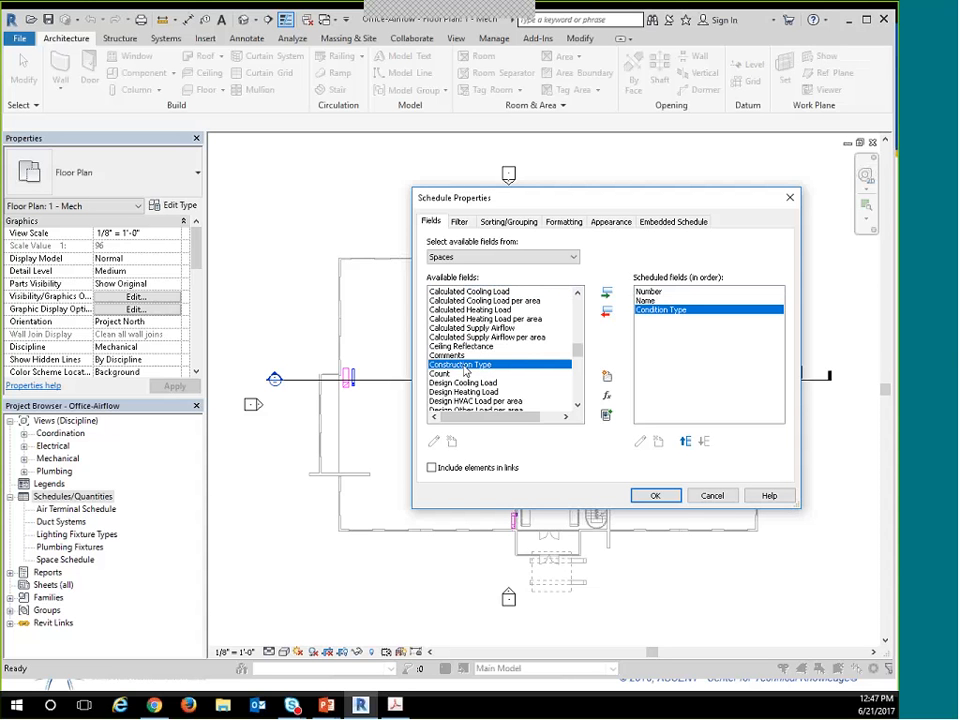
Add the Actual Supply Airflow and Calculated Supply Airflow fields after Condition Type.
key(a)
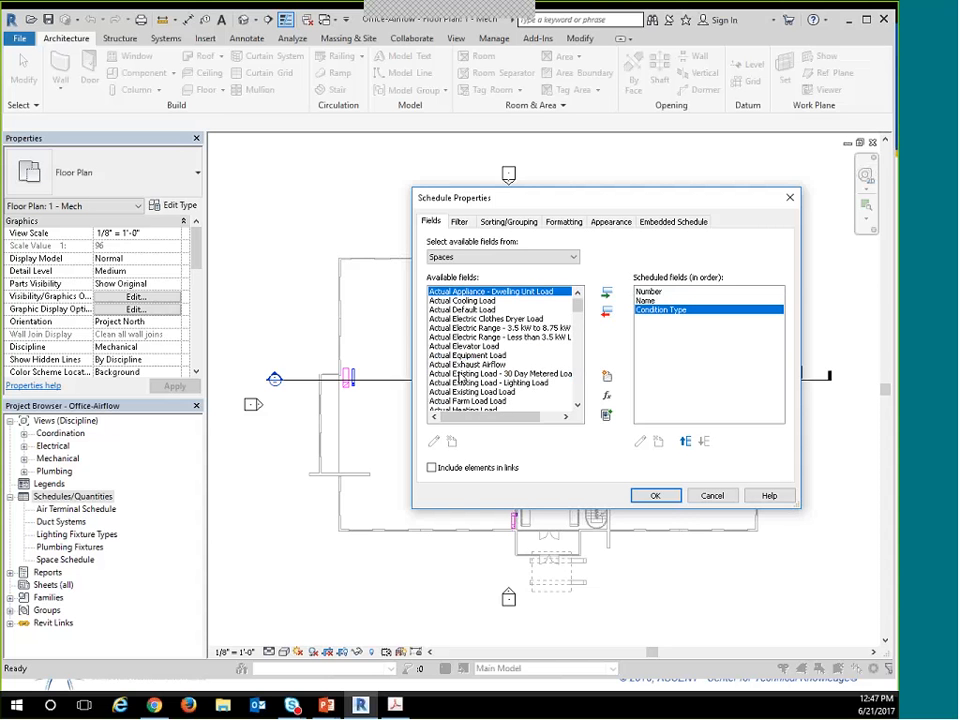
click(459, 374)
scroll(459, 374, down, 2)
scroll(459, 378, down, 1)
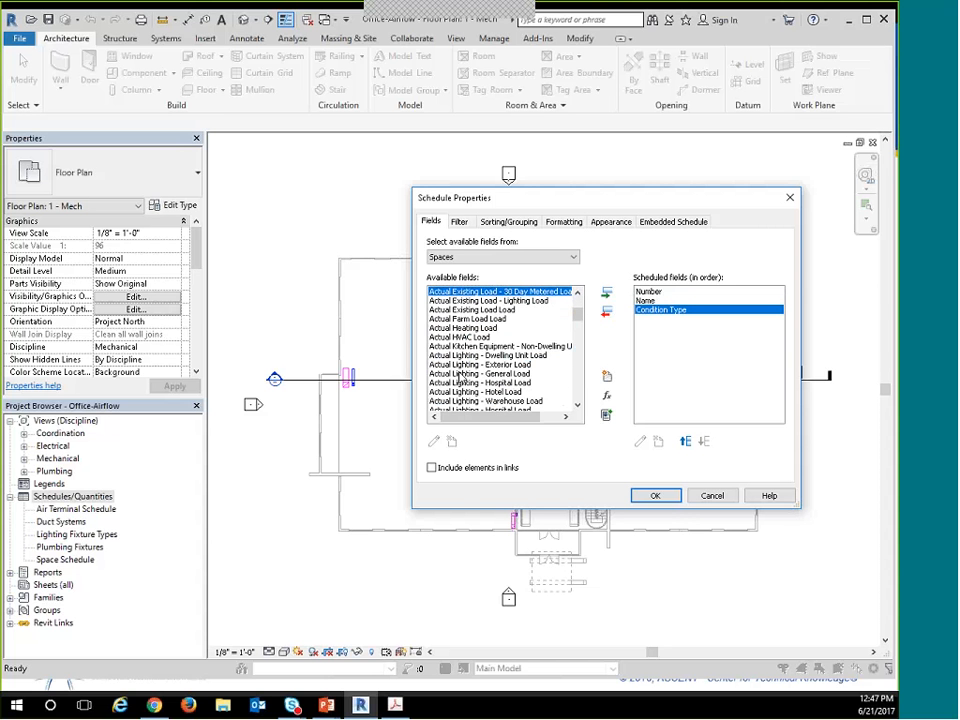
scroll(459, 374, down, 6)
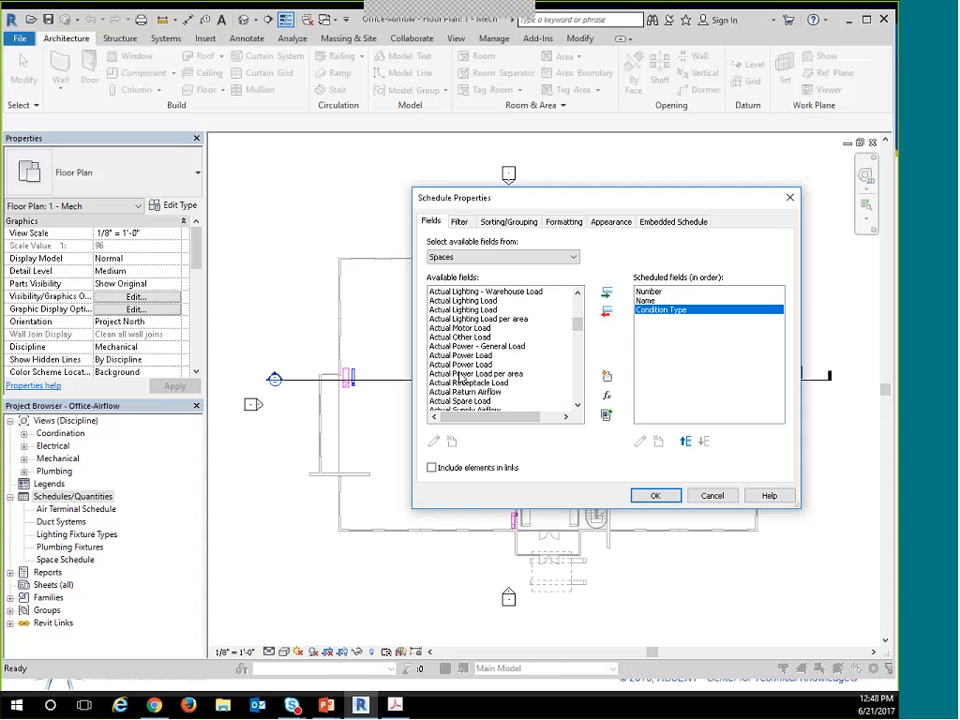
click(458, 356)
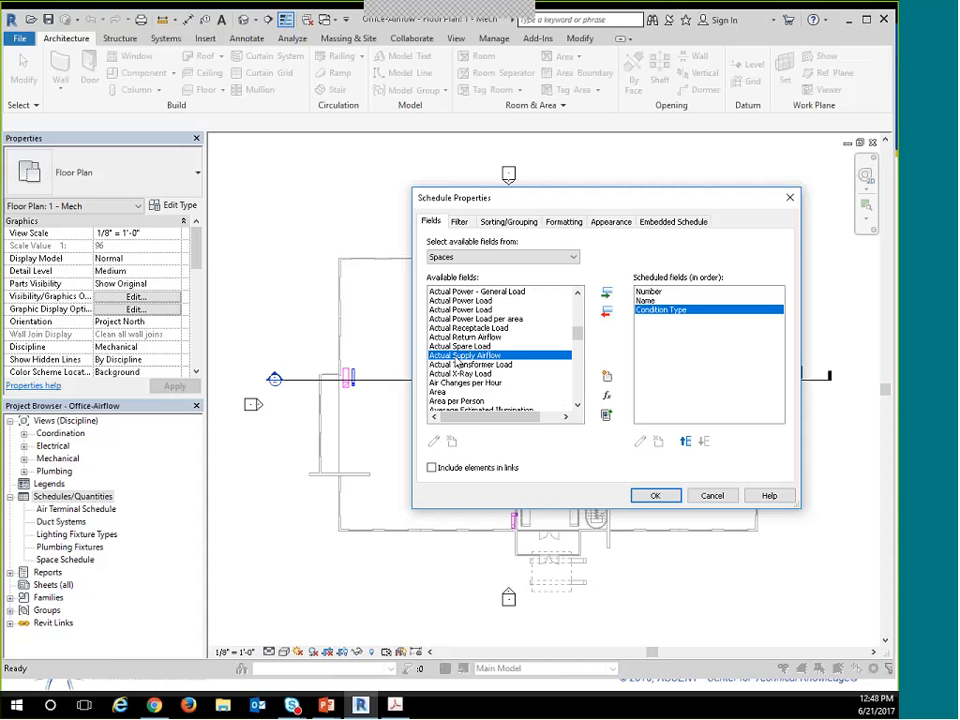
double_click(457, 356)
scroll(460, 362, down, 4)
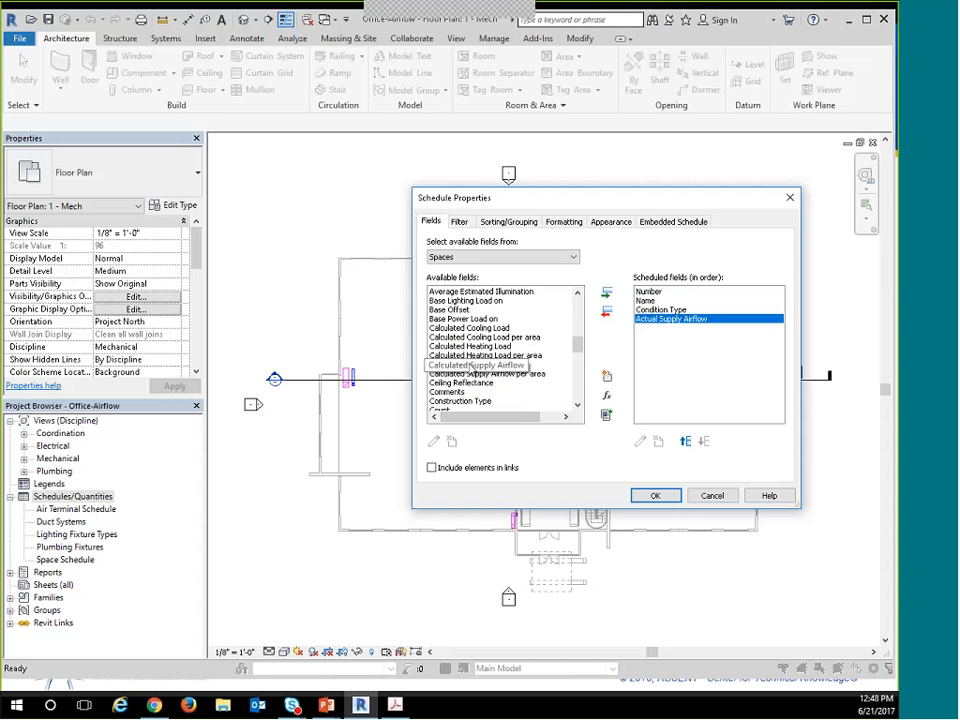
click(471, 365)
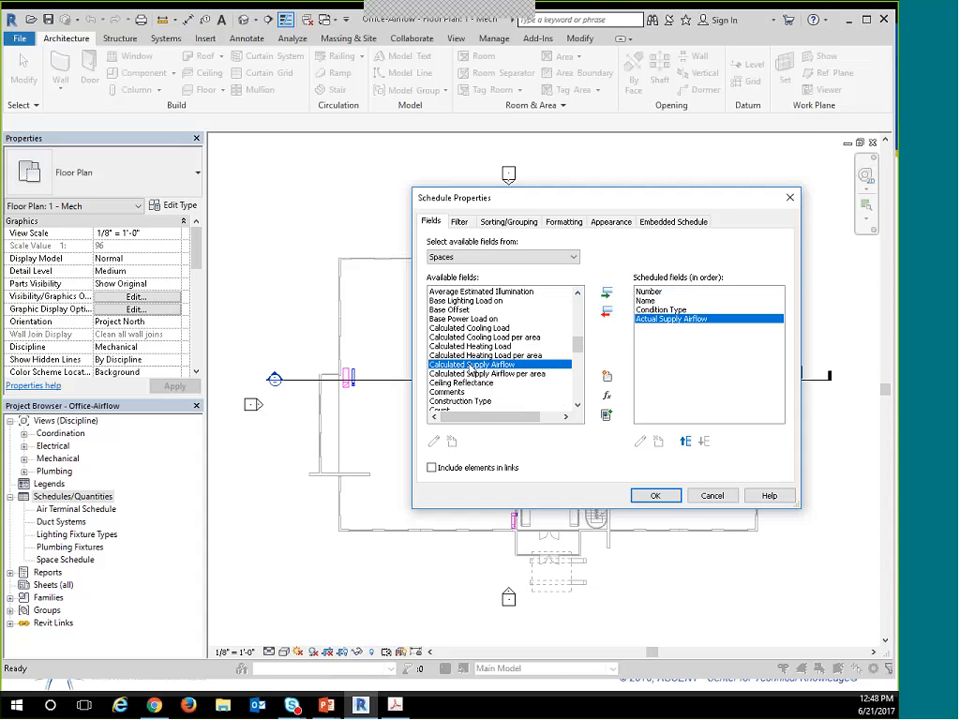
double_click(471, 365)
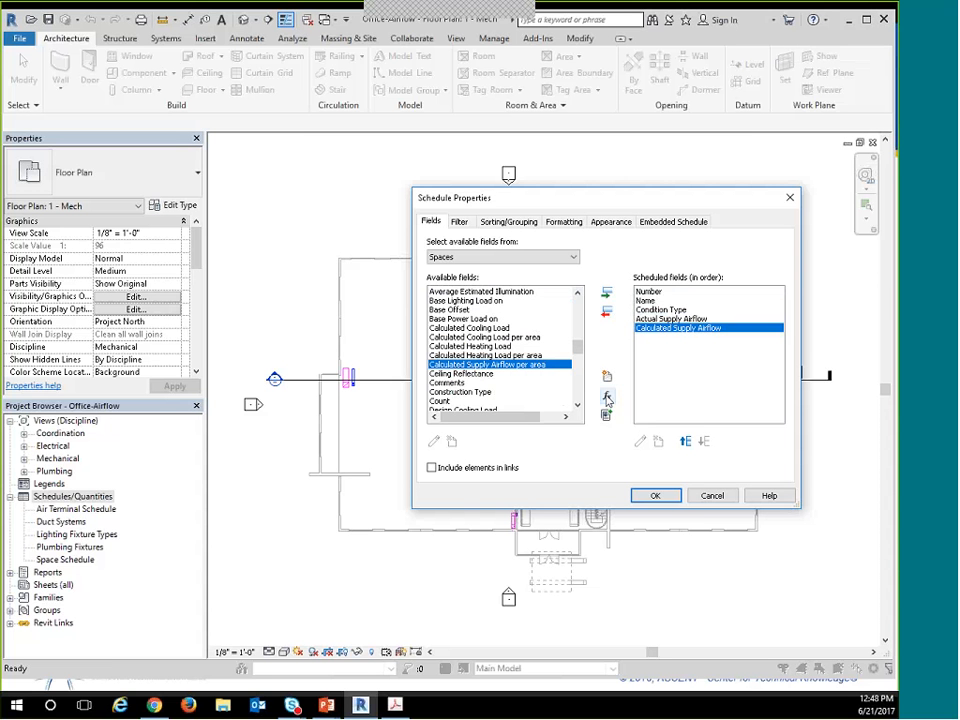
Start a formula-based calculated value named Airflow Check with discipline HVAC and type Air Flow.
click(607, 398)
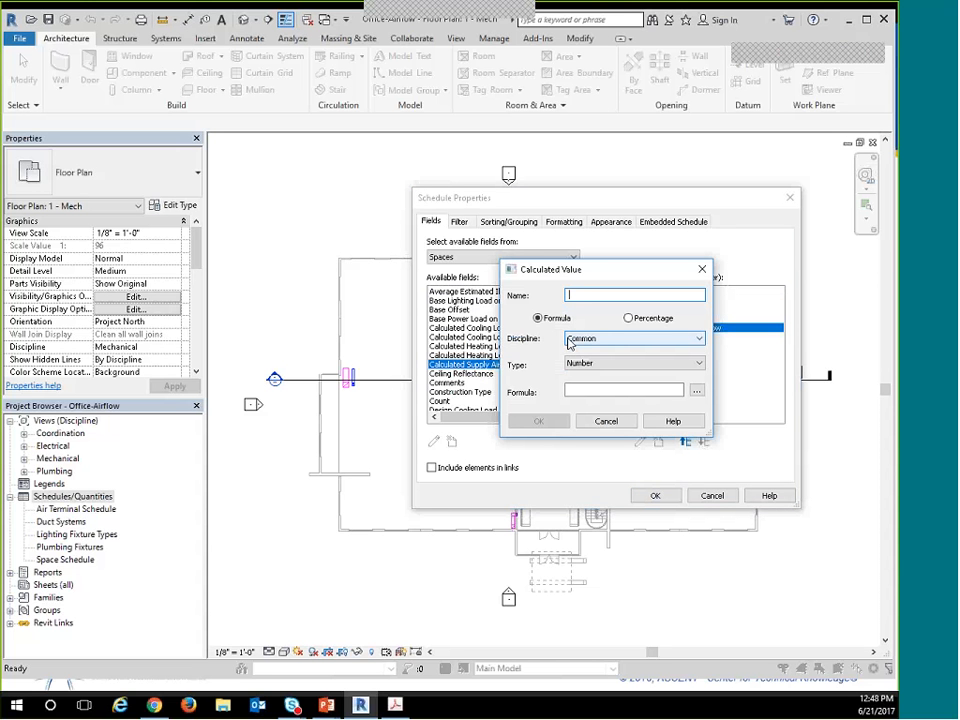
text(Airfl)
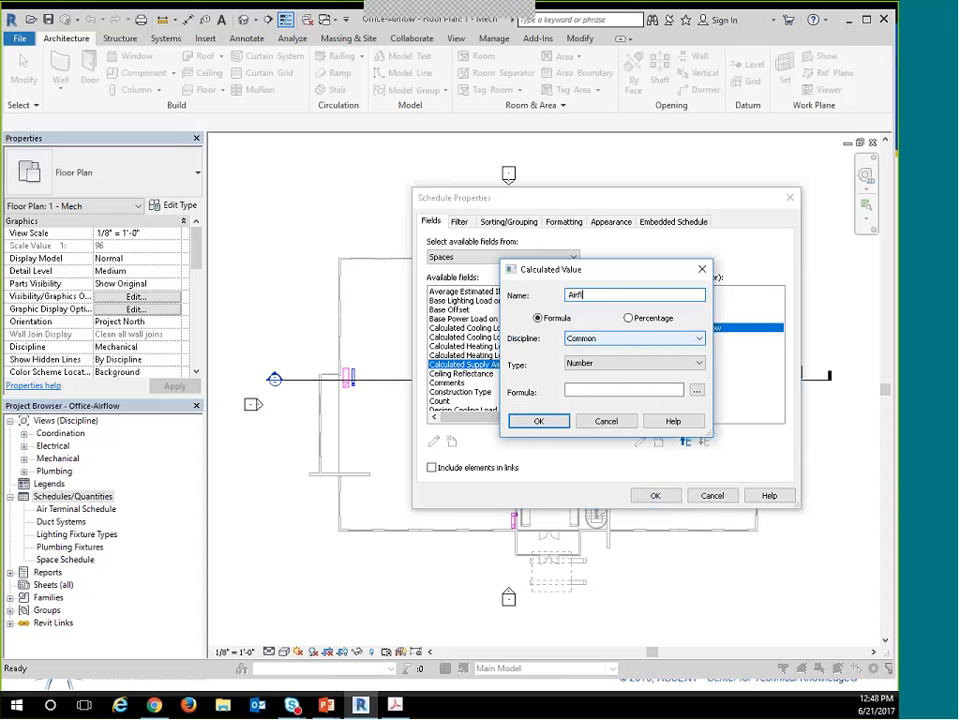
text(ow Check)
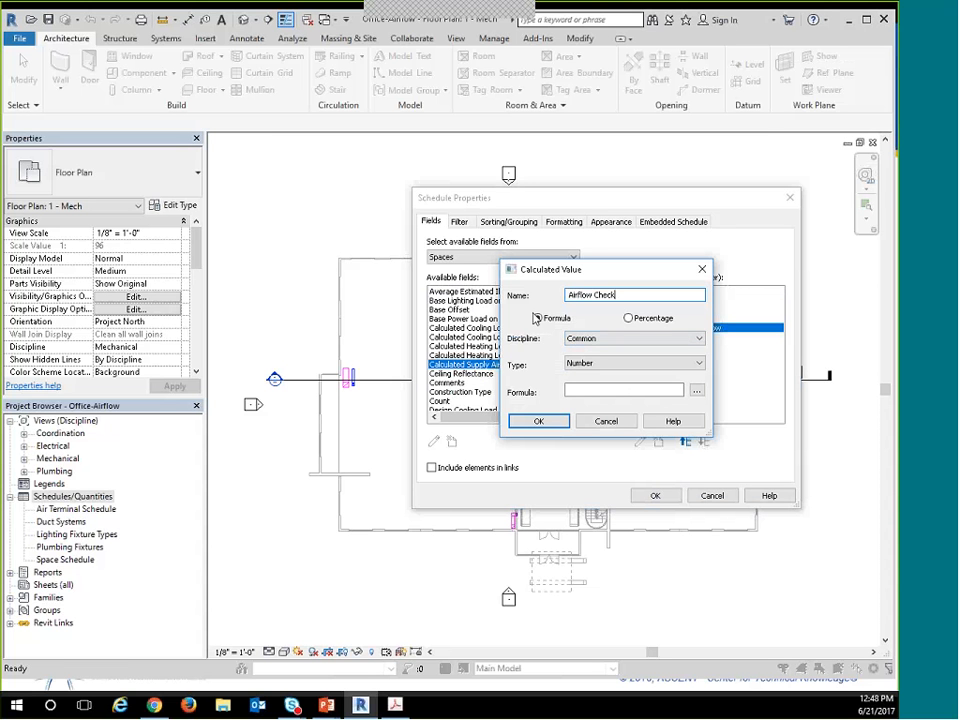
click(537, 318)
click(587, 340)
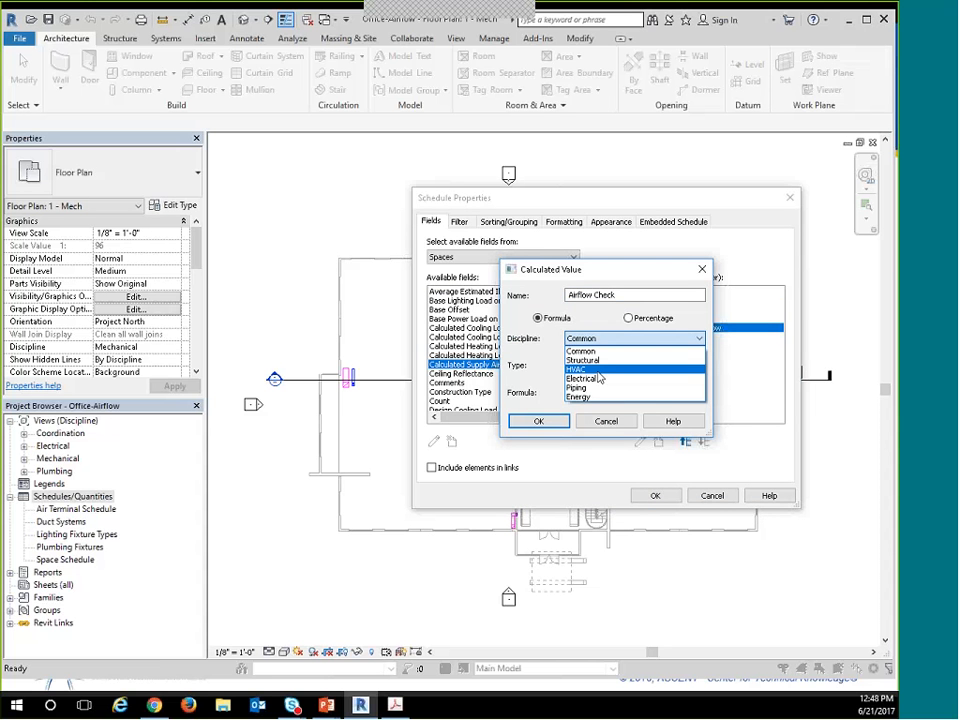
click(598, 375)
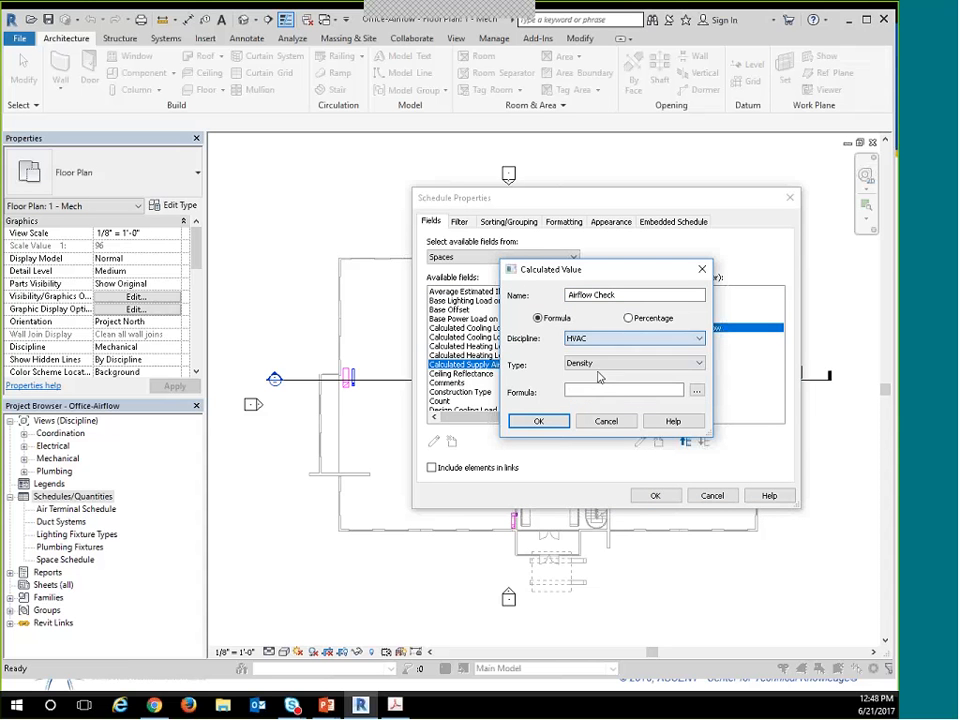
click(620, 366)
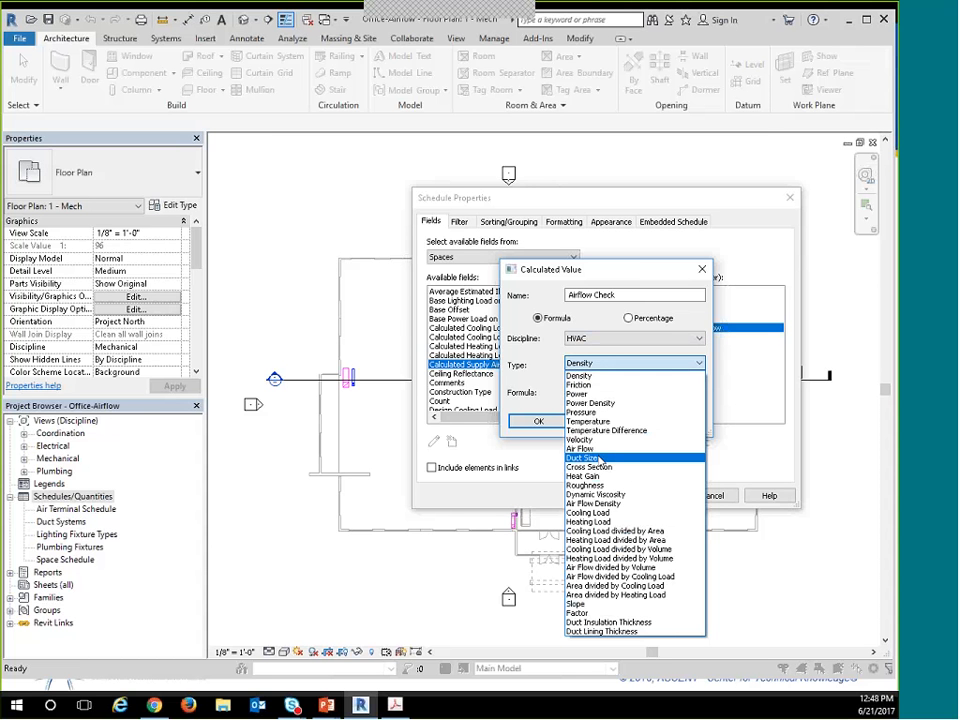
click(585, 449)
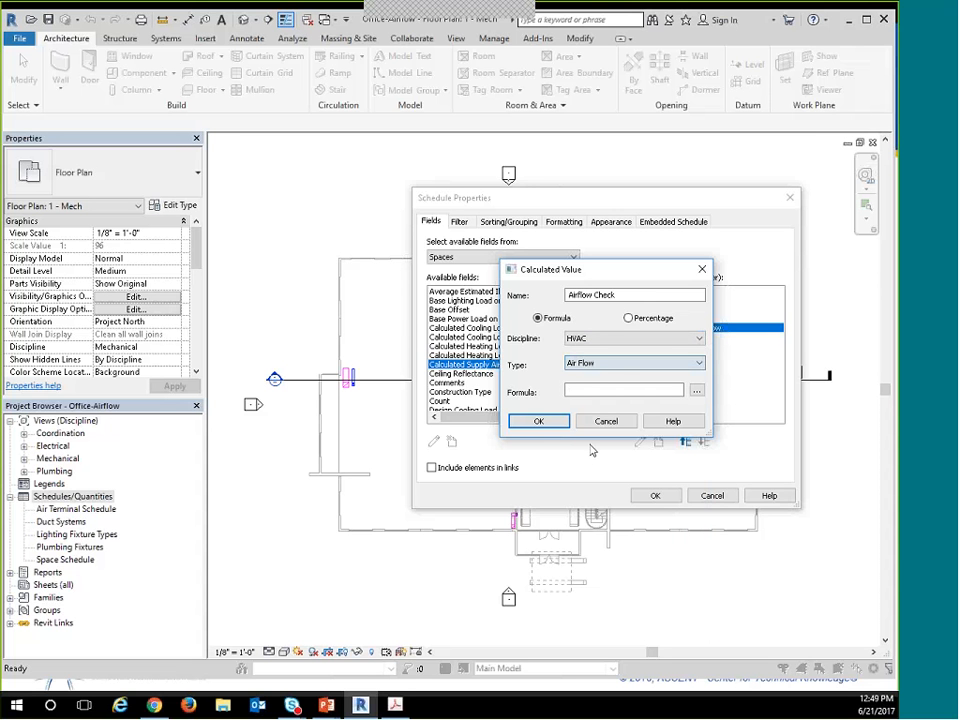
Give Airflow Check the formula Actual Supply Airflow-Calculated Supply Airflow and add it to the scheduled fields.
click(630, 391)
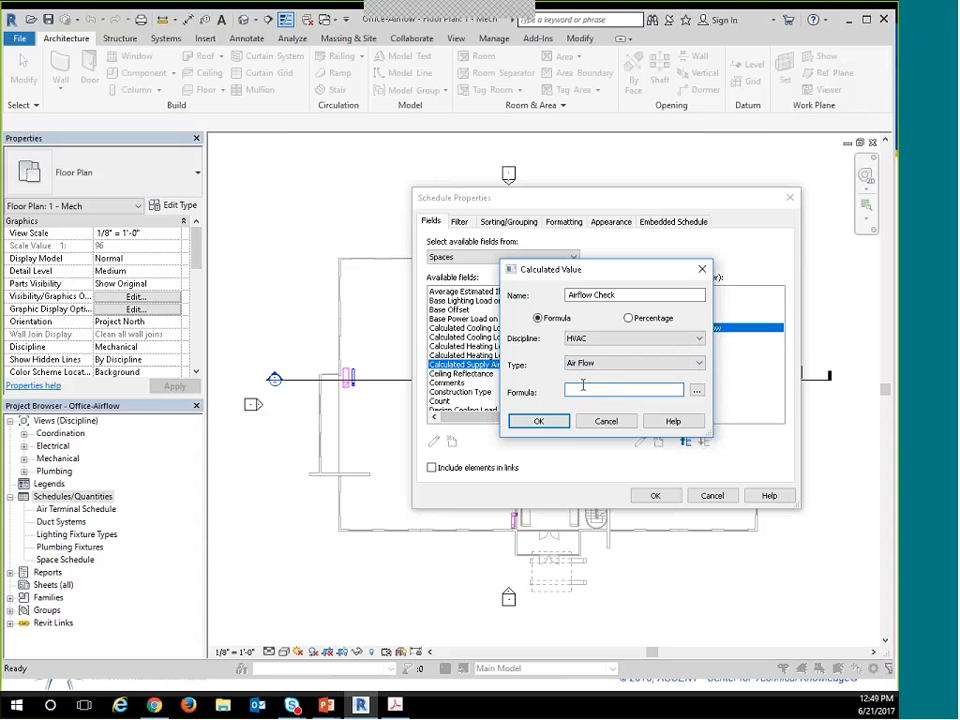
click(697, 391)
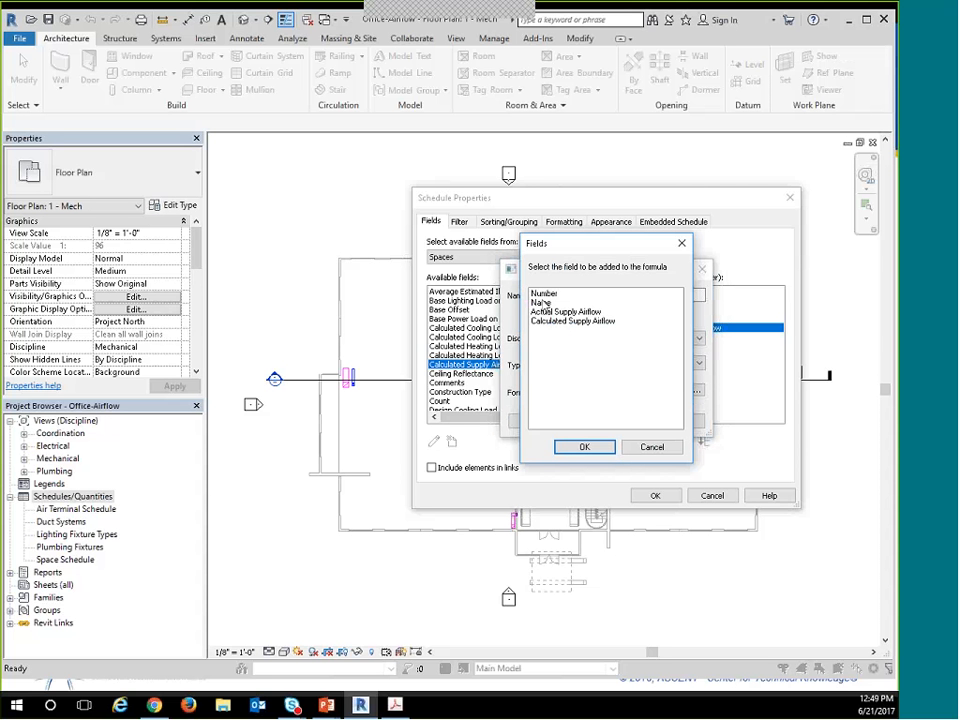
click(546, 315)
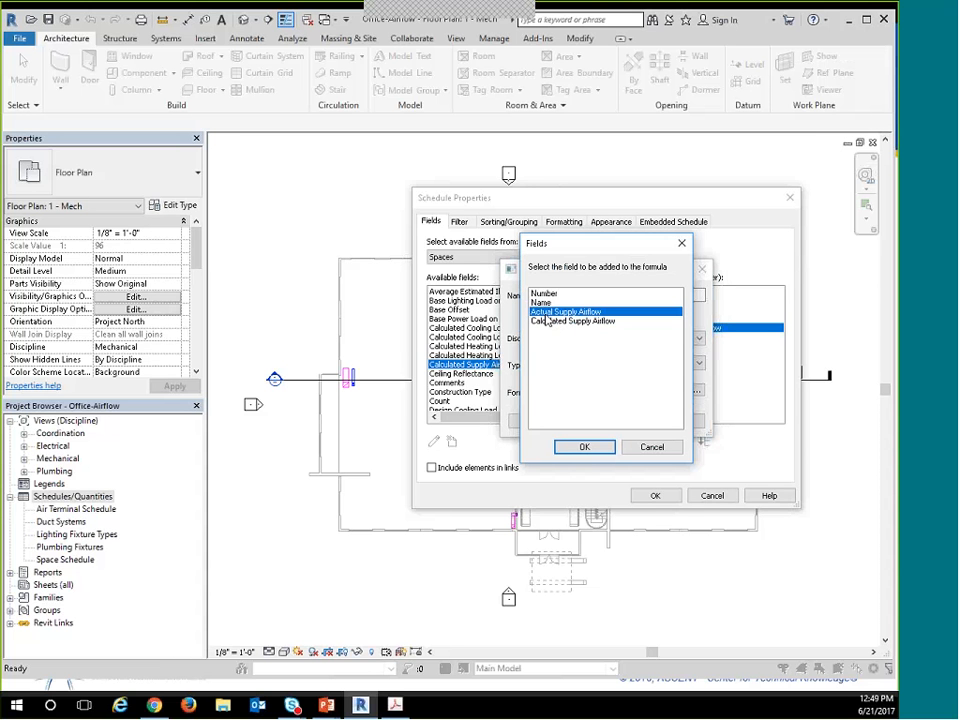
click(586, 447)
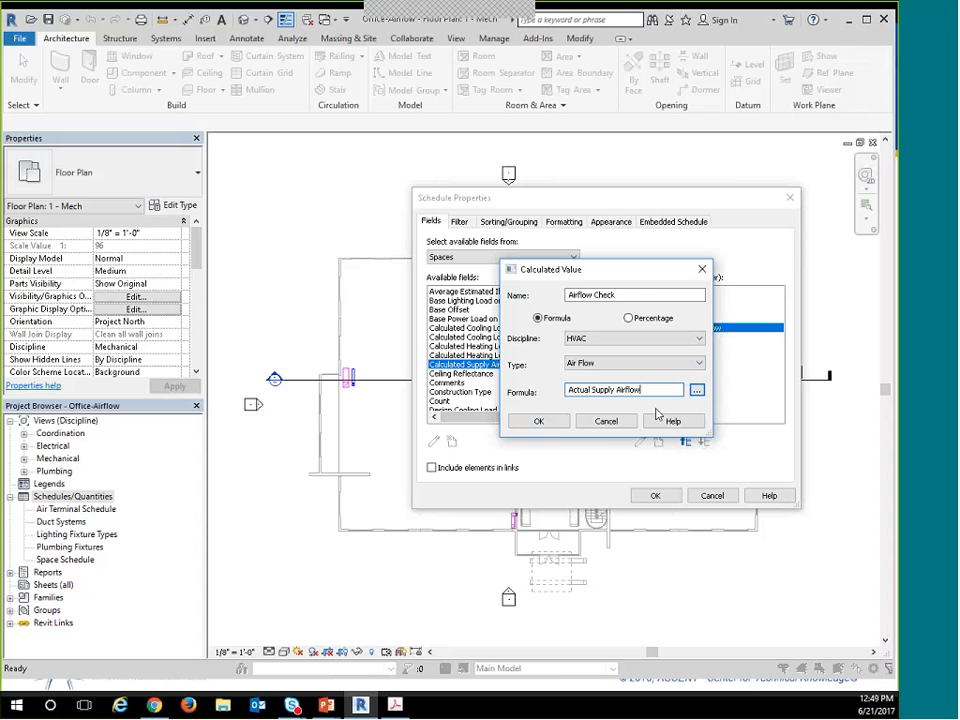
text(-)
click(697, 390)
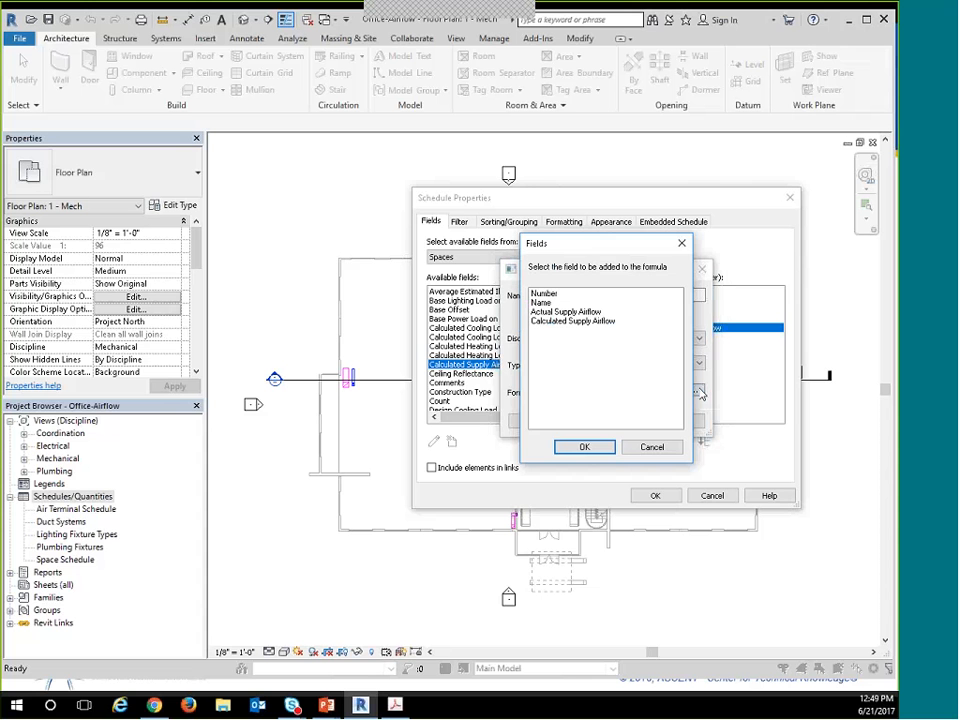
click(573, 321)
click(584, 447)
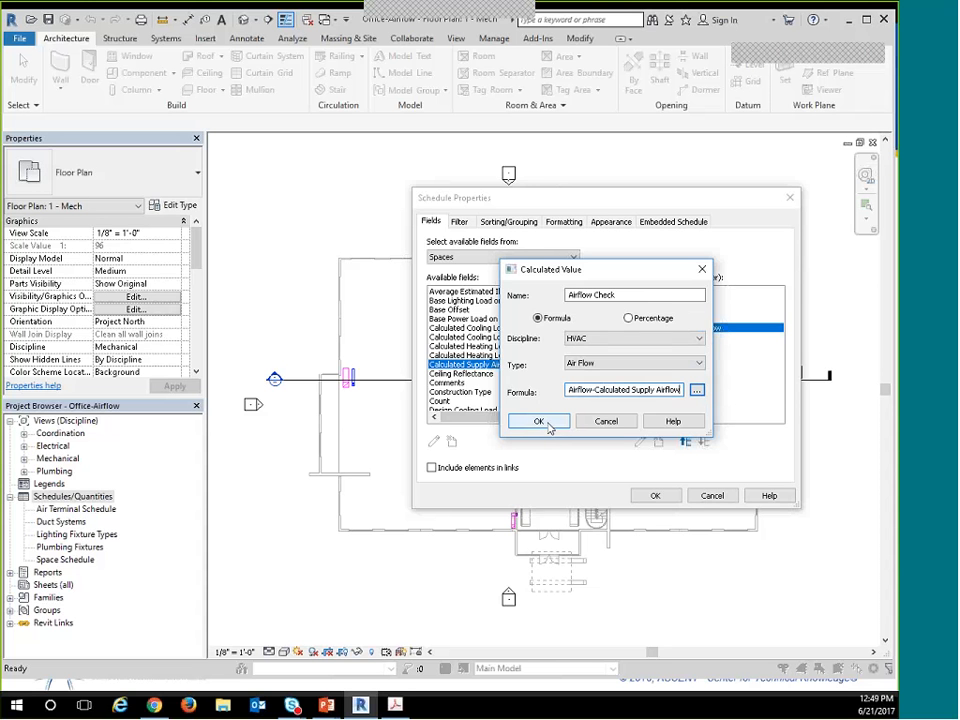
click(546, 423)
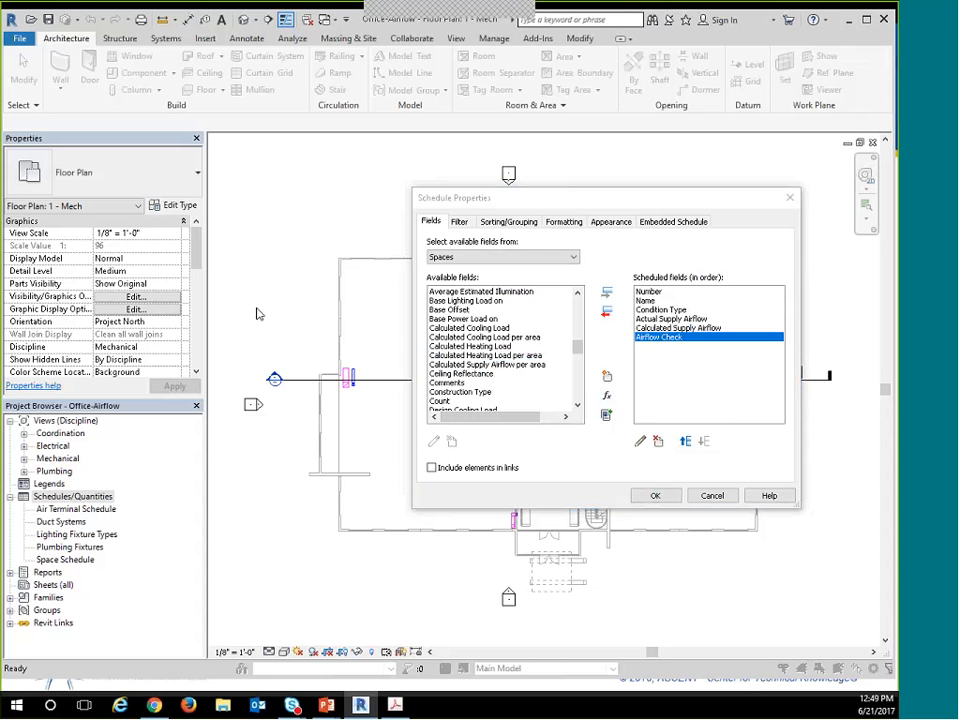
Sort the space schedule by Number in ascending order.
click(513, 223)
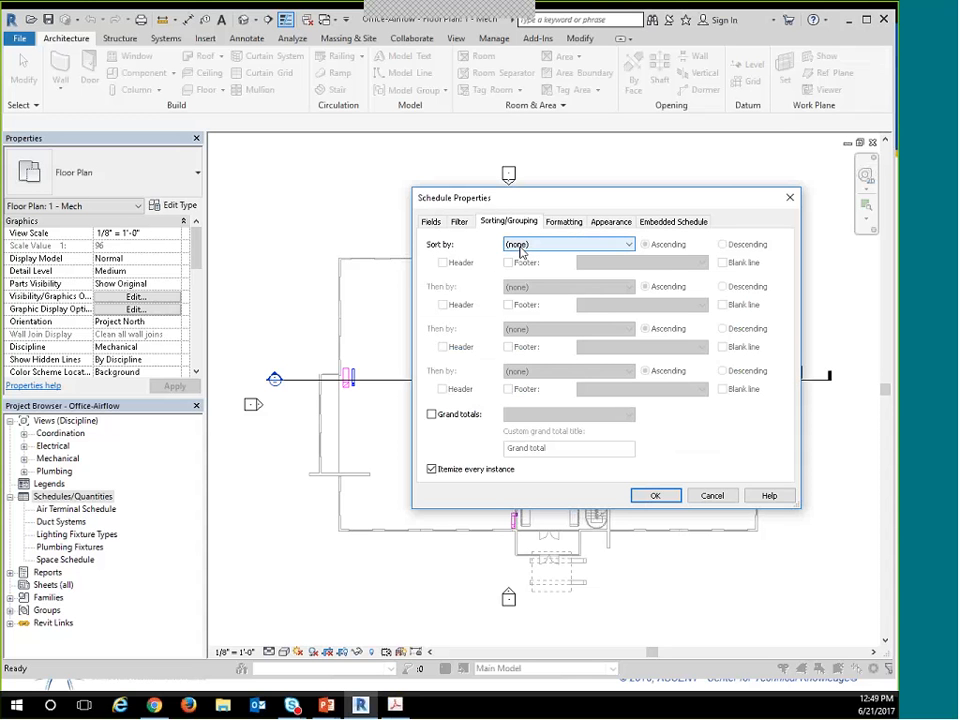
click(520, 246)
click(518, 266)
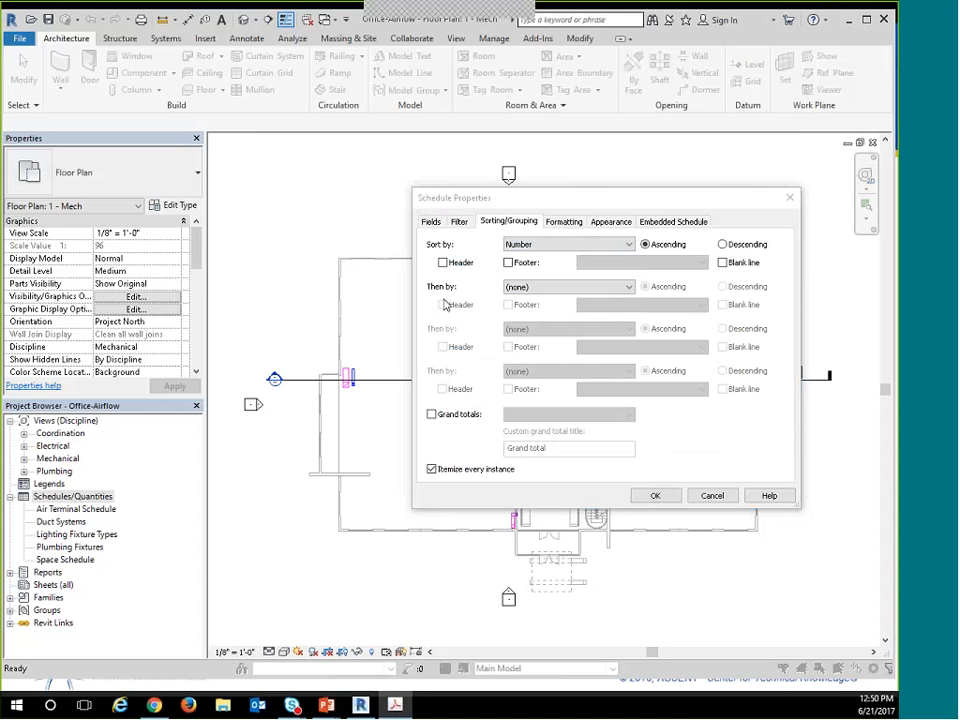
Change the column headings of the Number and Name fields to Space Number and Space Name.
click(564, 222)
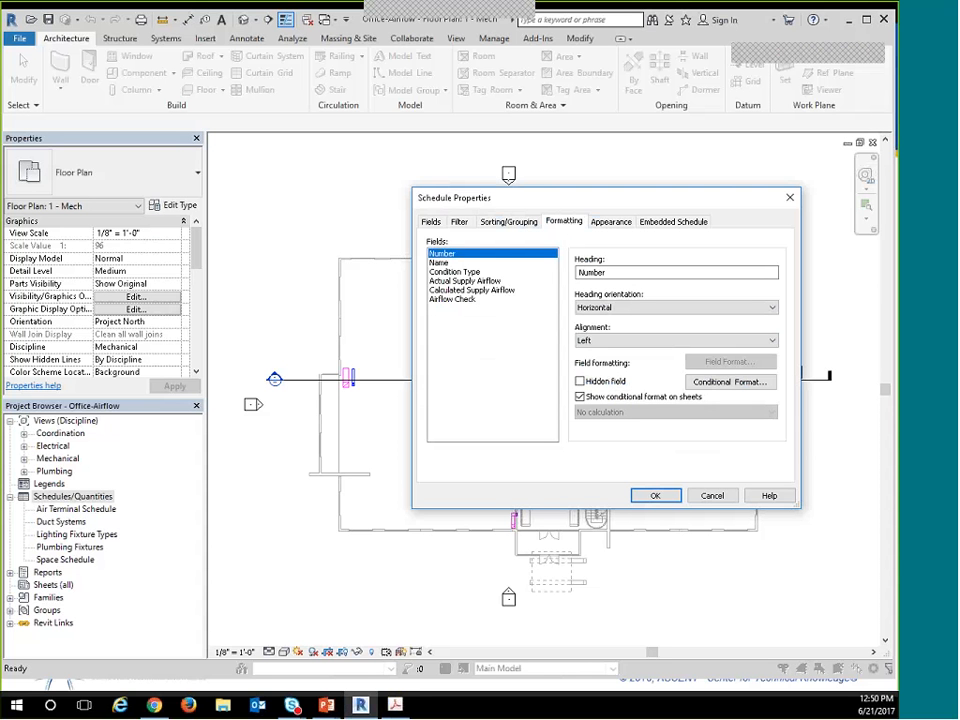
click(577, 273)
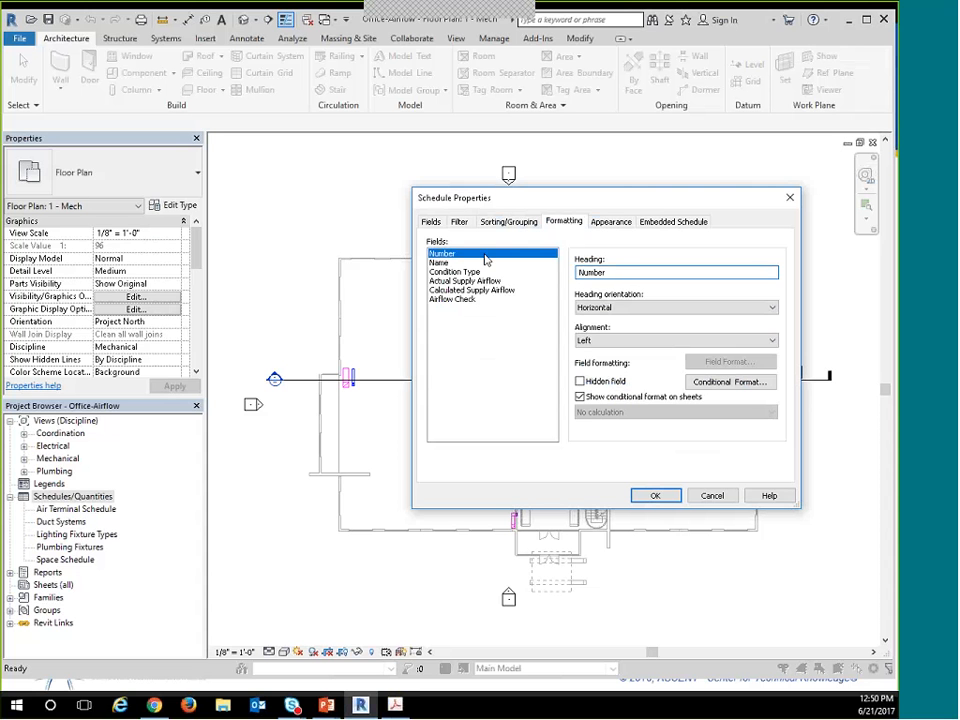
click(577, 273)
text(Space)
click(440, 263)
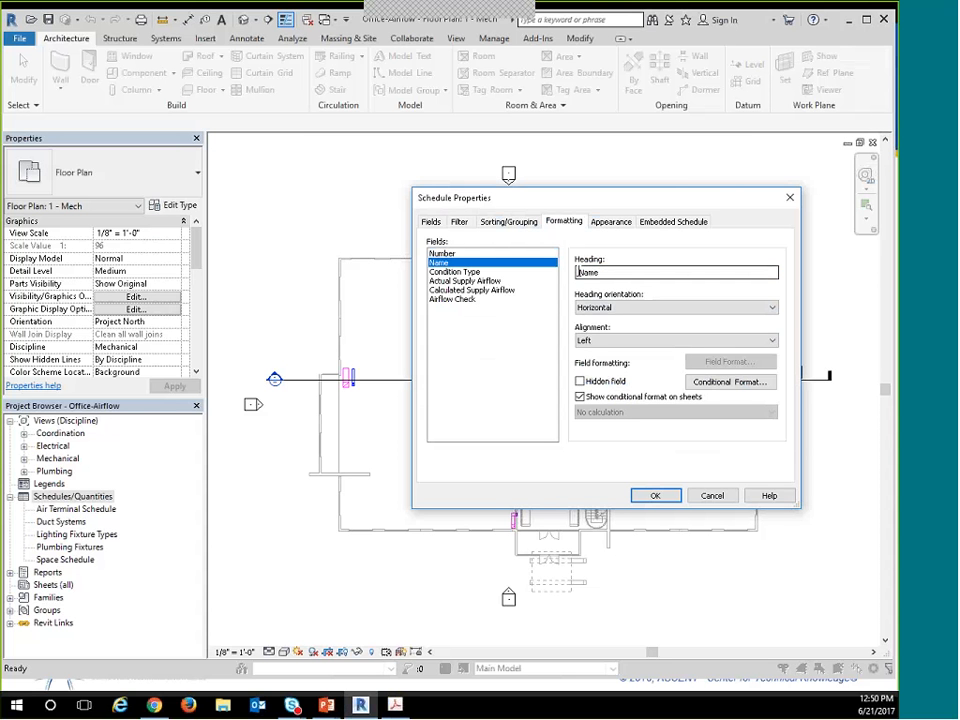
text(Space)
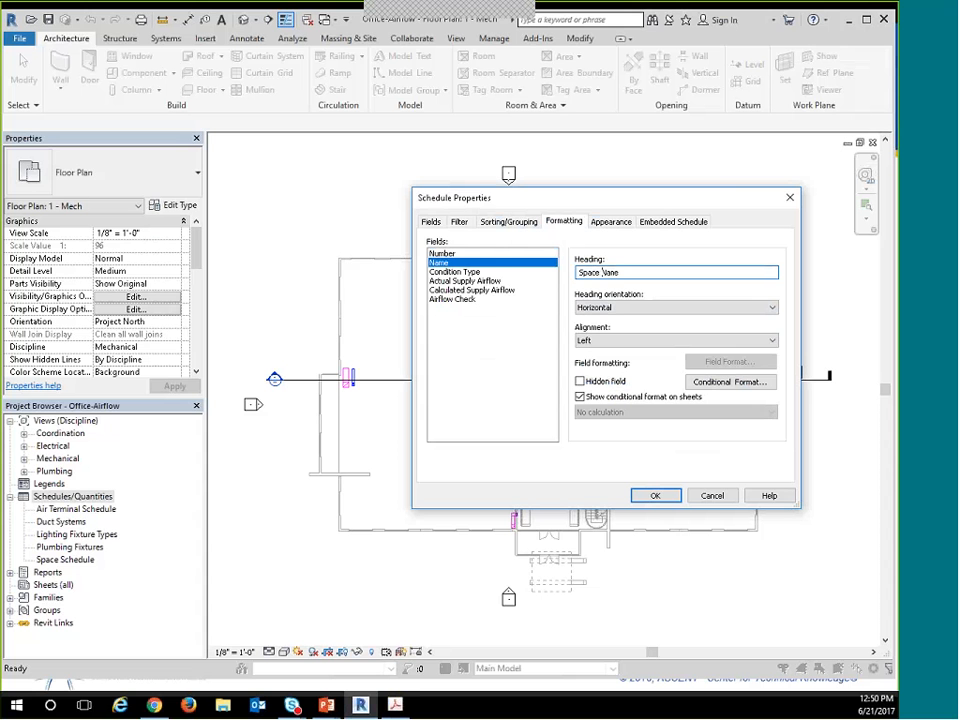
Set up a conditional format for the Airflow Check field that tests for values less than 0 CFM.
click(465, 301)
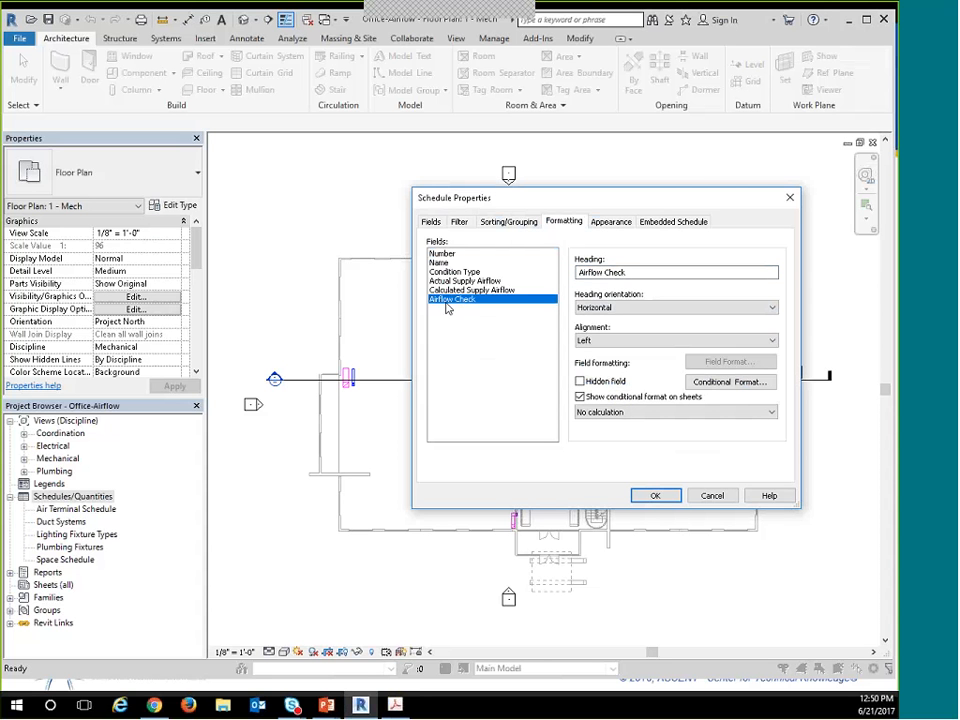
click(727, 390)
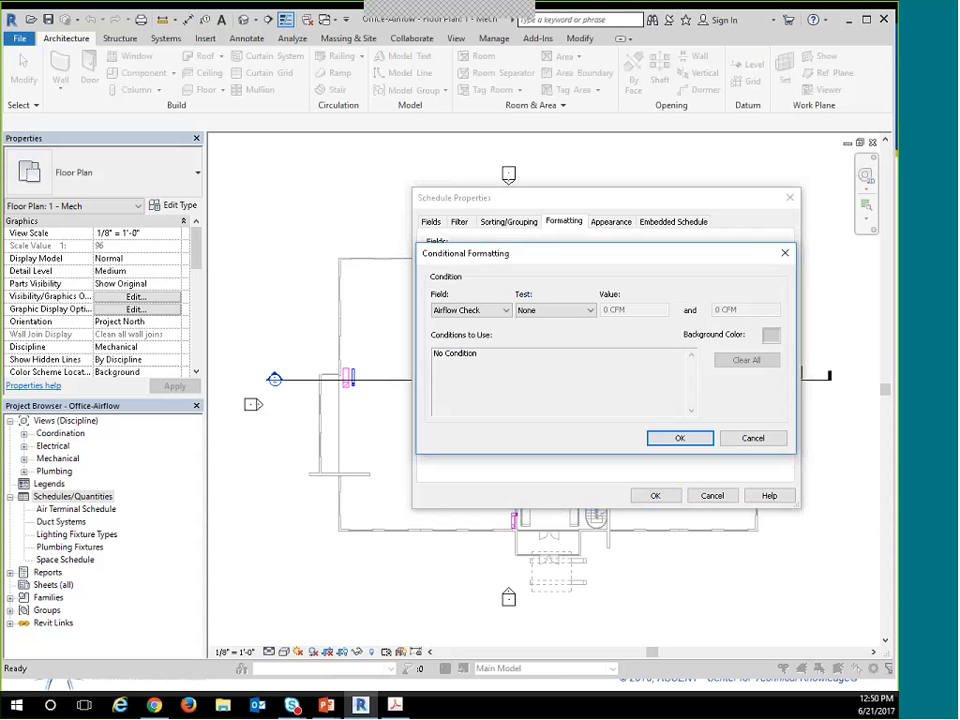
click(506, 310)
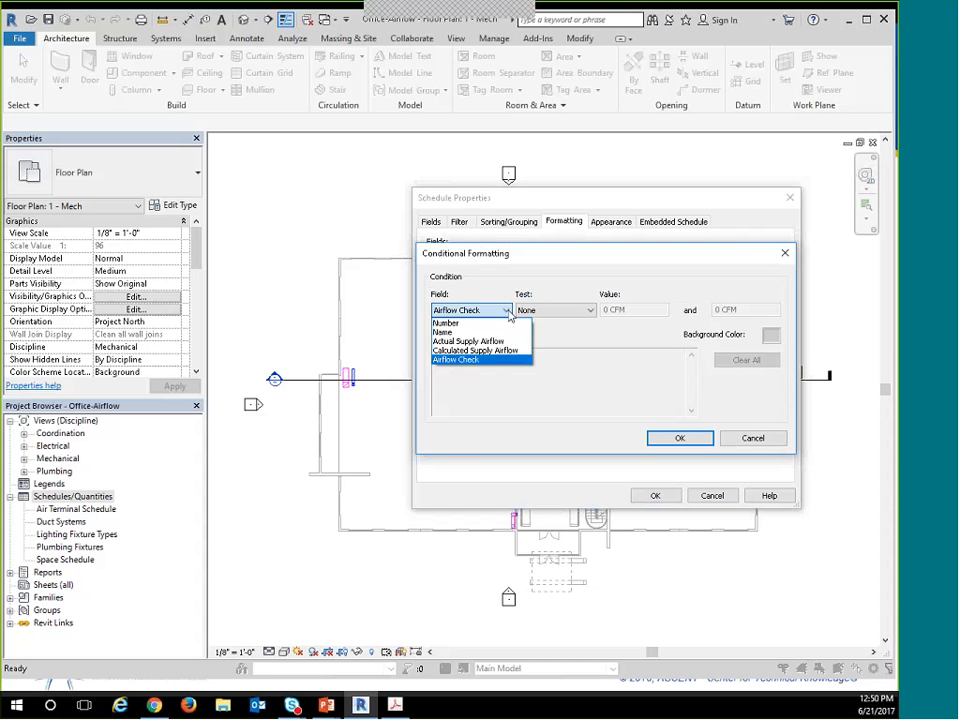
click(507, 311)
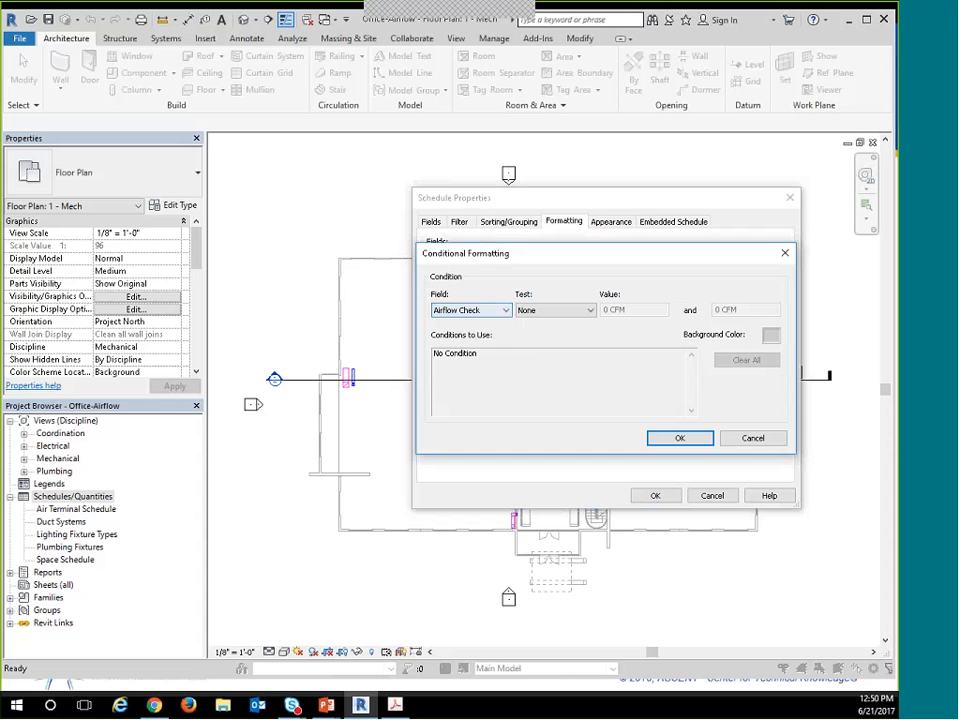
click(592, 311)
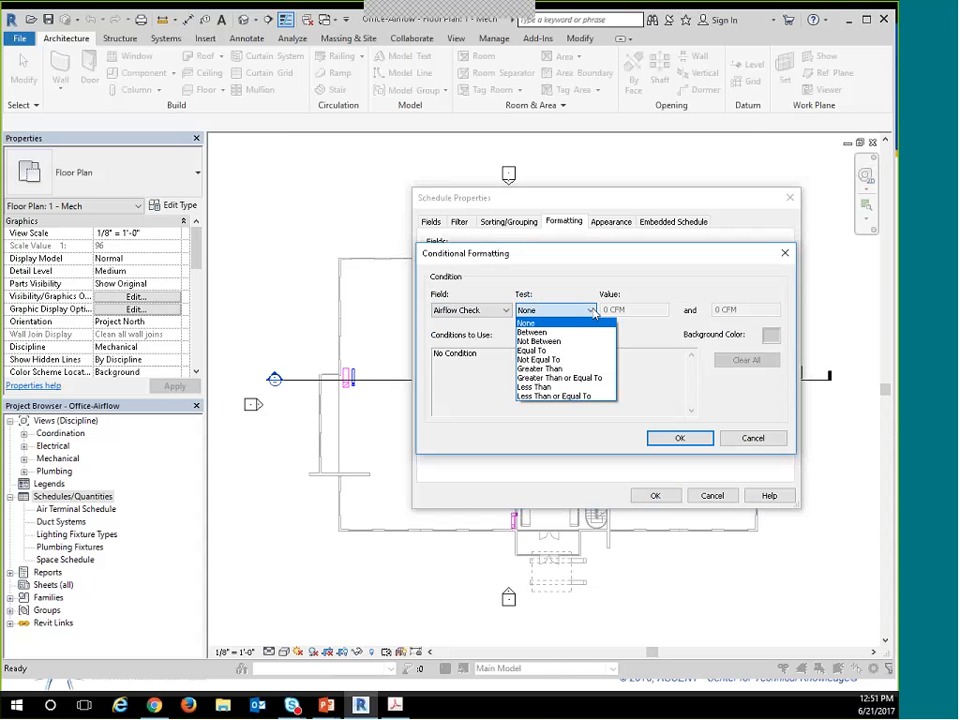
click(564, 387)
click(632, 312)
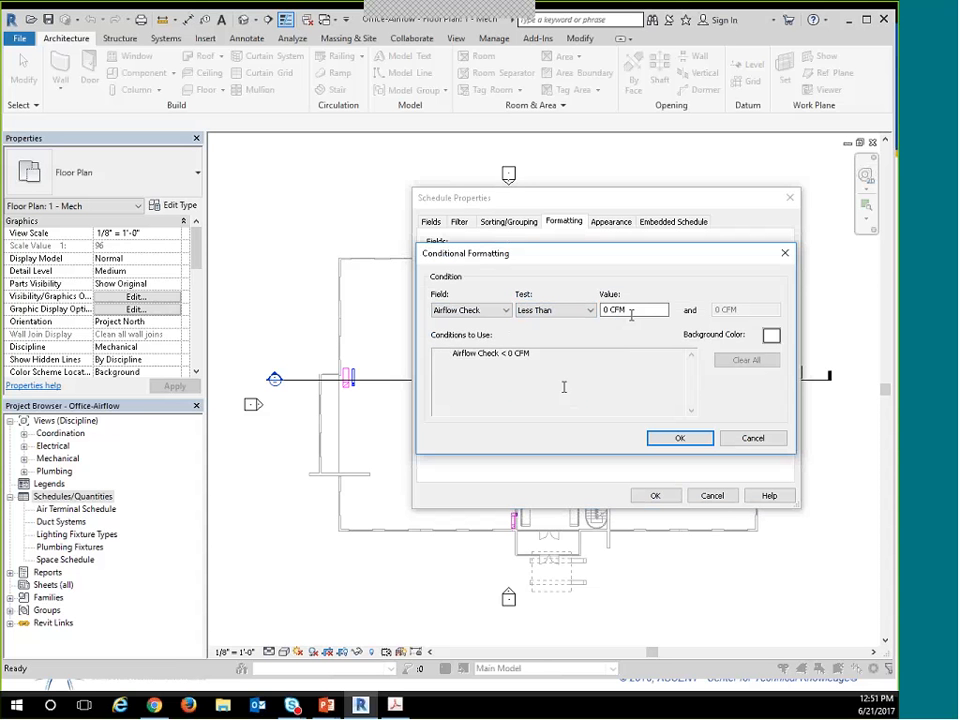
drag(632, 312, 604, 310)
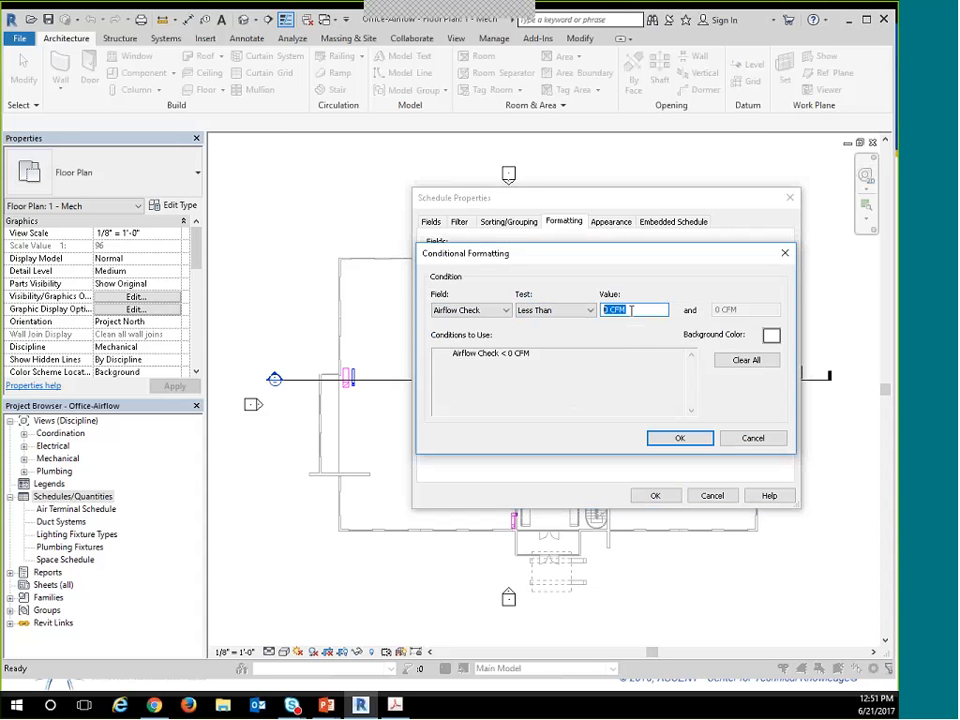
Give the Airflow Check condition a cyan background color and accept the conditional formatting.
click(771, 337)
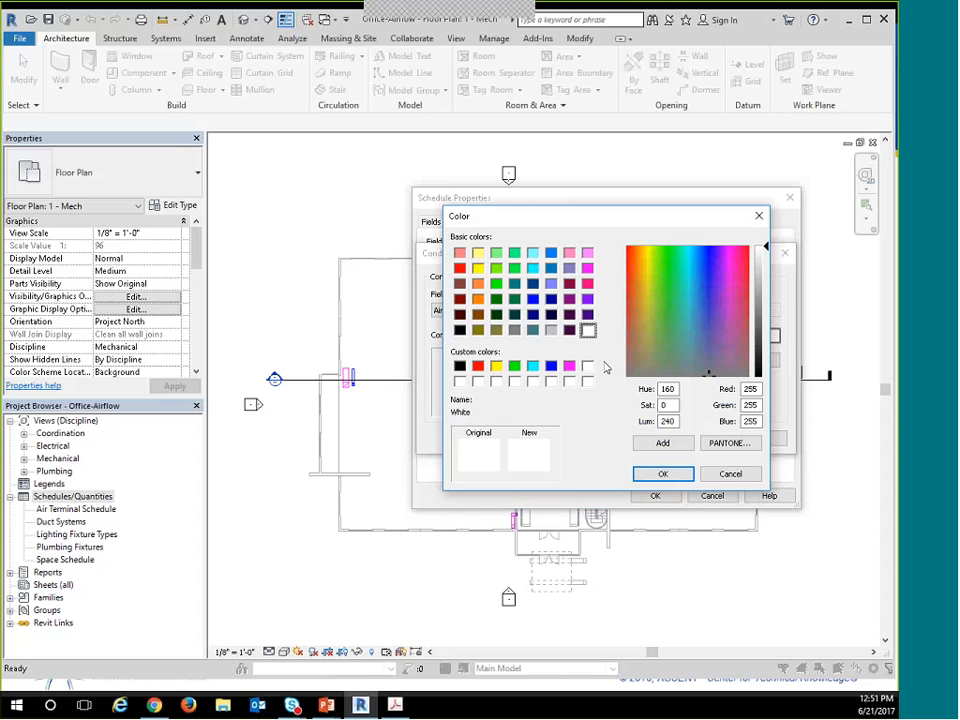
click(533, 366)
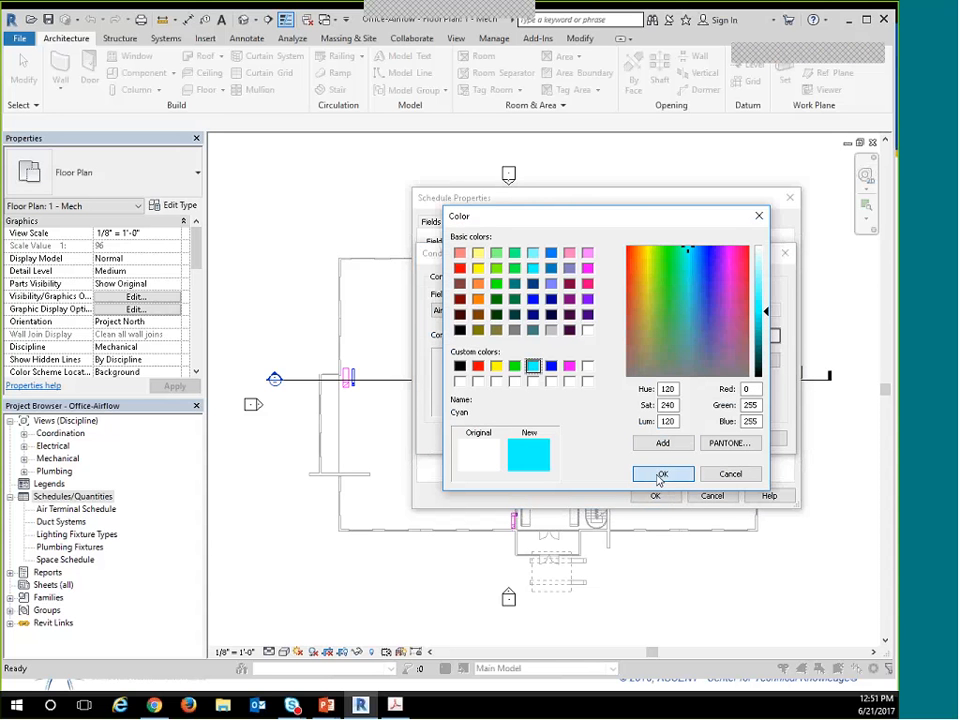
click(660, 475)
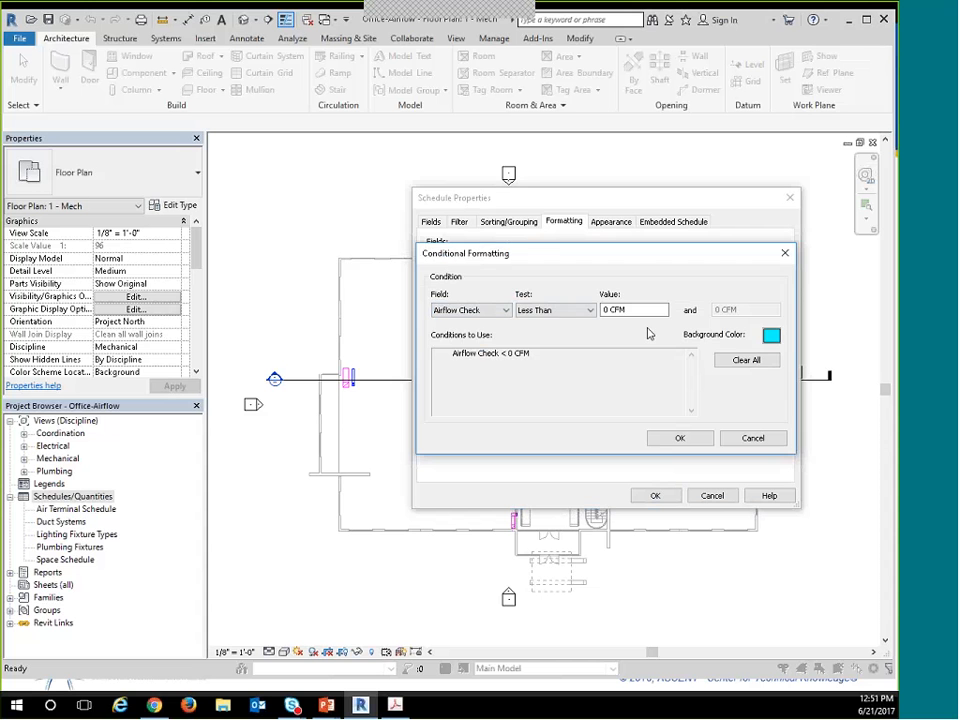
click(680, 437)
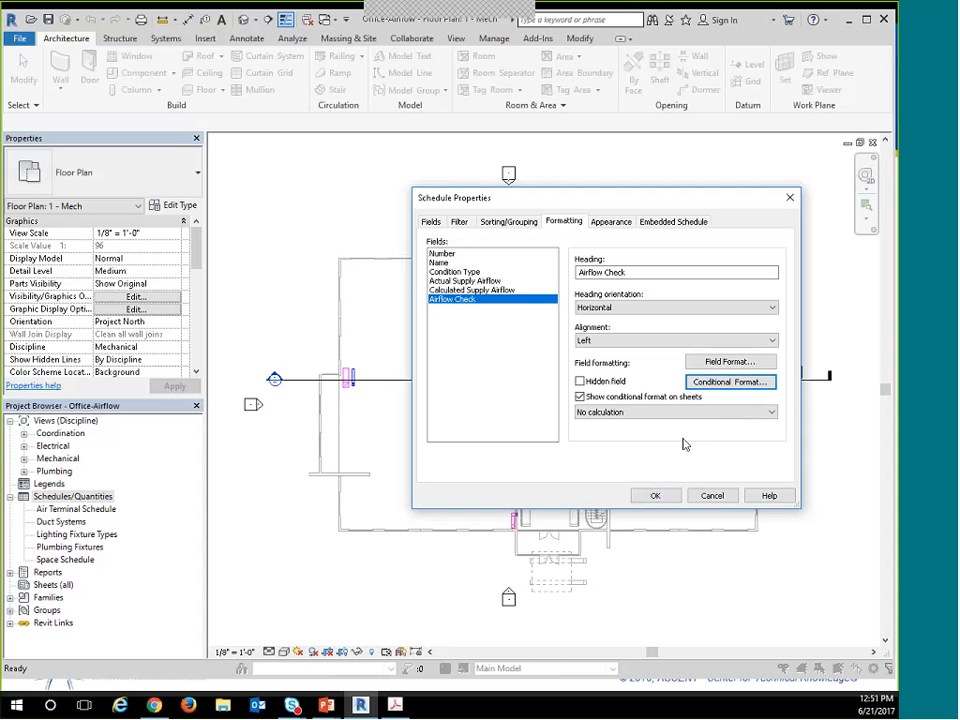
Generate the Space Air Flow Check schedule and widen its Condition Type column.
click(654, 496)
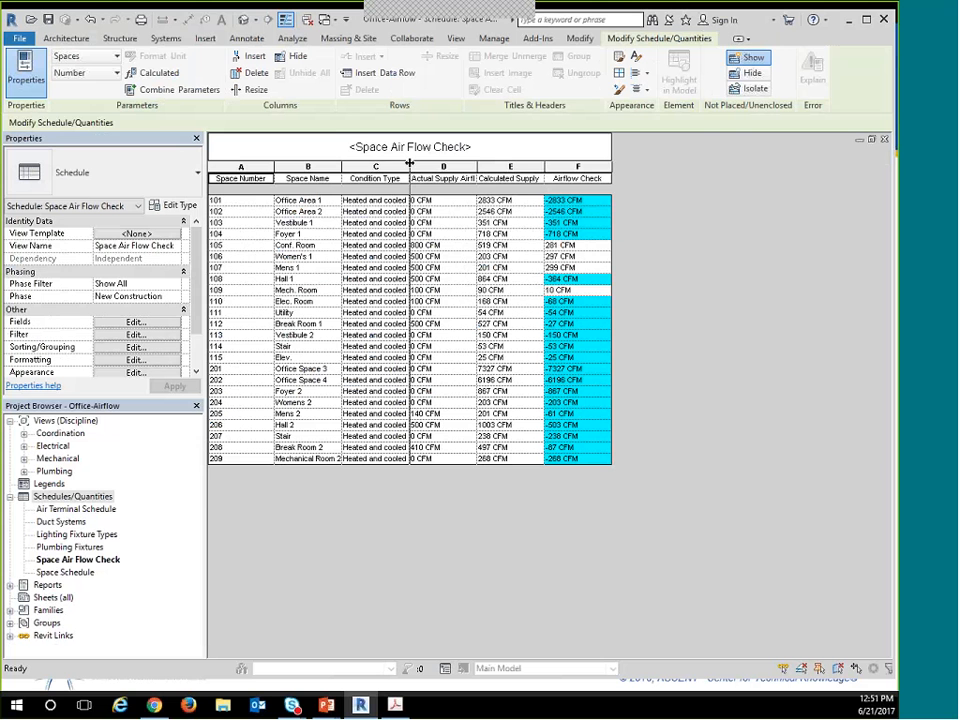
drag(408, 176, 454, 178)
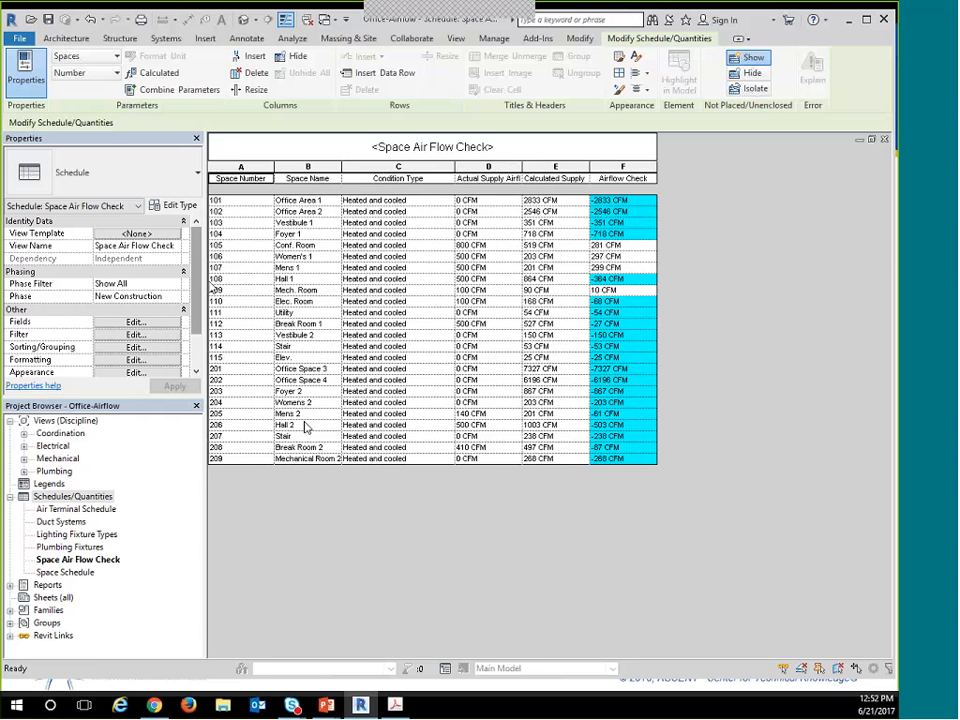
Enable an embedded schedule of the Air Terminals category in the Space Air Flow Check schedule and open its properties.
scroll(197, 290, down, 2)
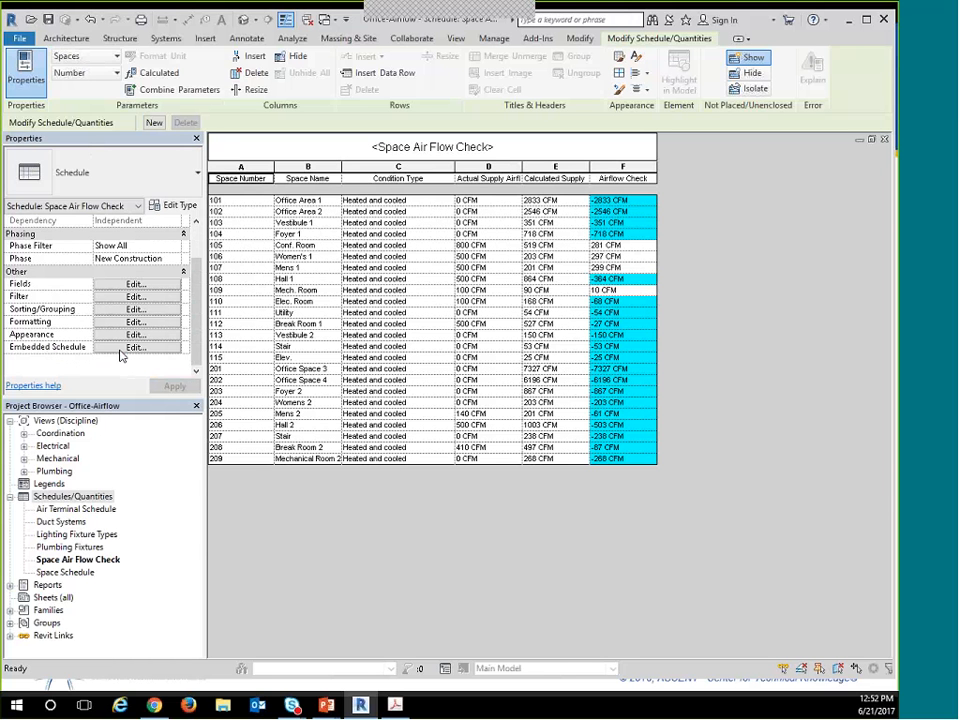
key(ctrl)
click(124, 348)
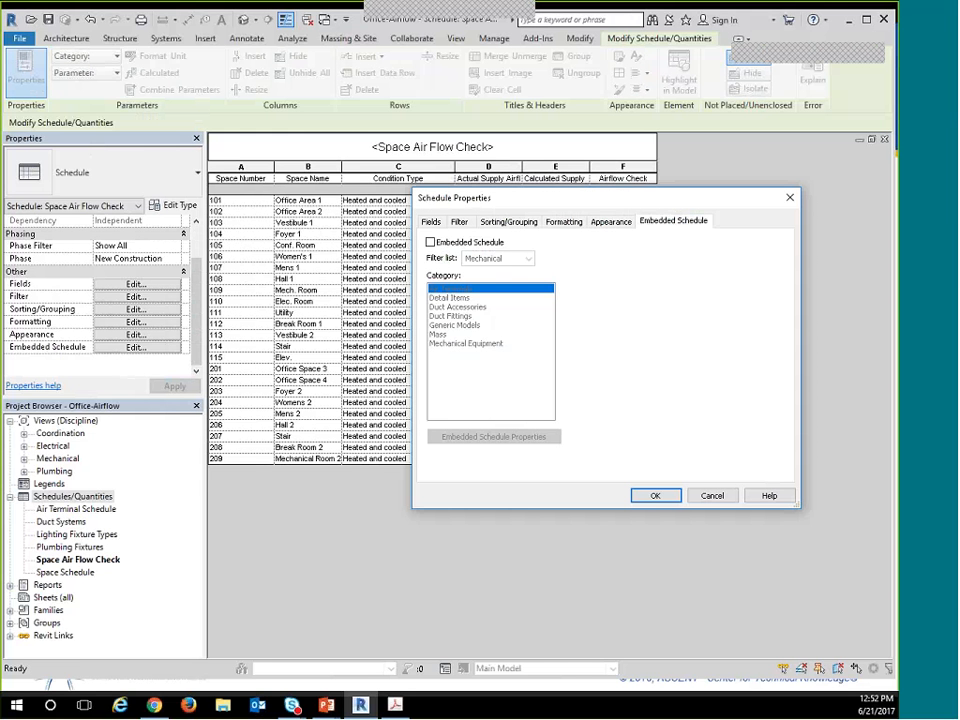
click(430, 243)
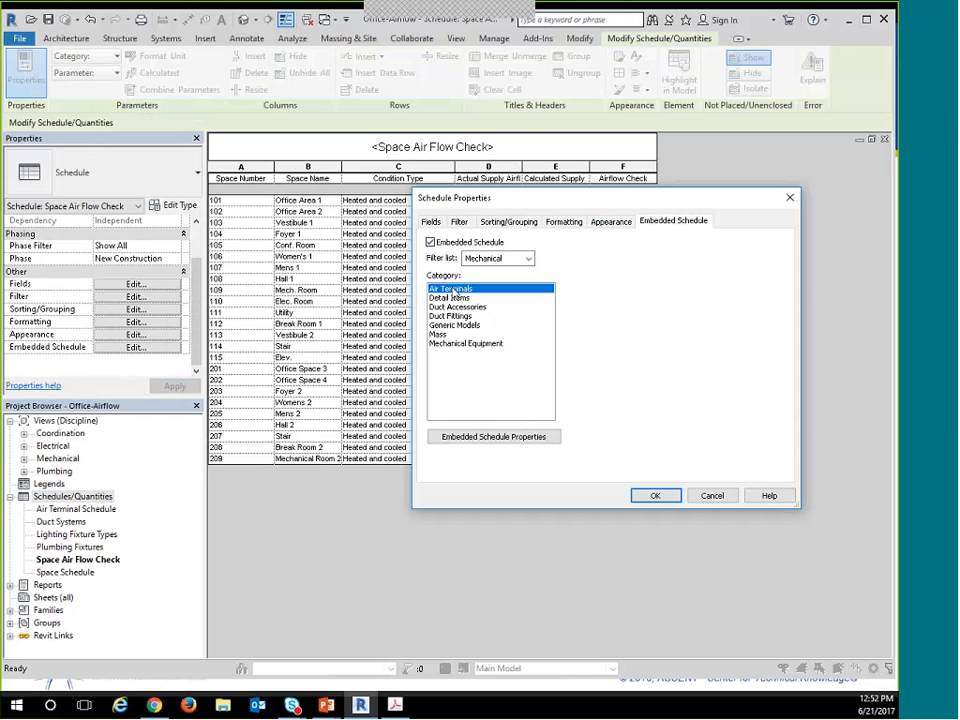
click(478, 440)
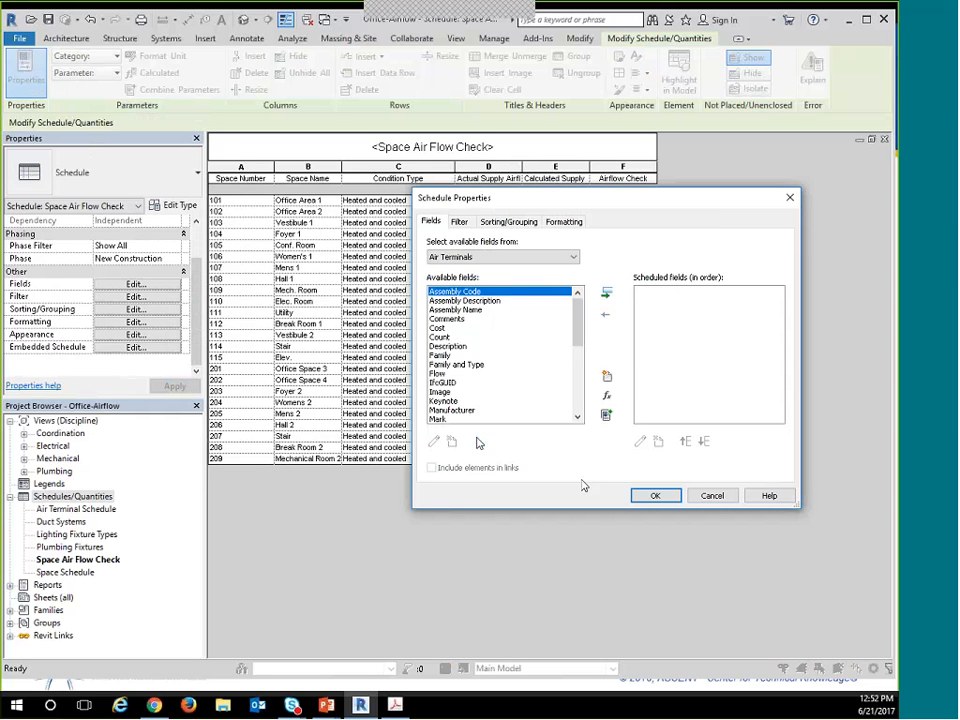
Add the System Classification and Mark fields to the embedded air terminal schedule.
drag(483, 203, 238, 191)
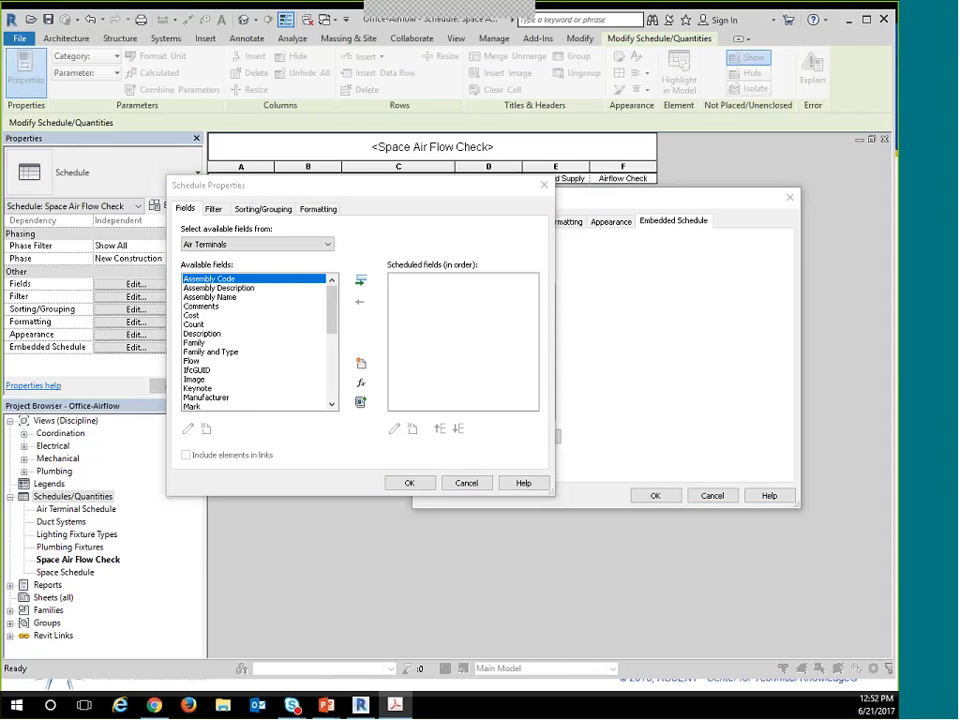
click(194, 343)
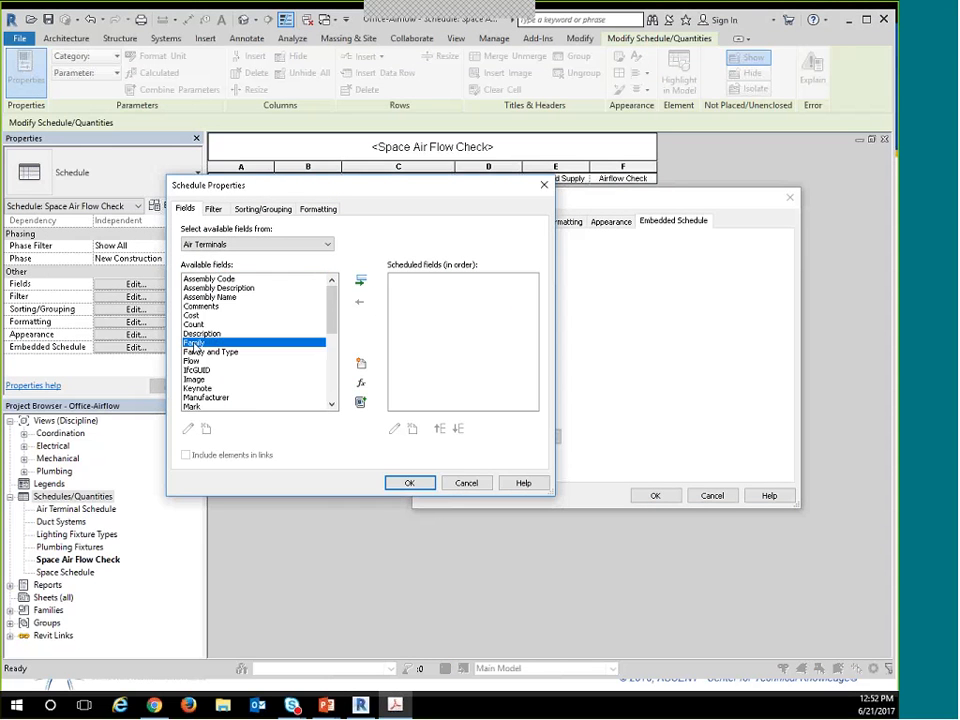
key(s)
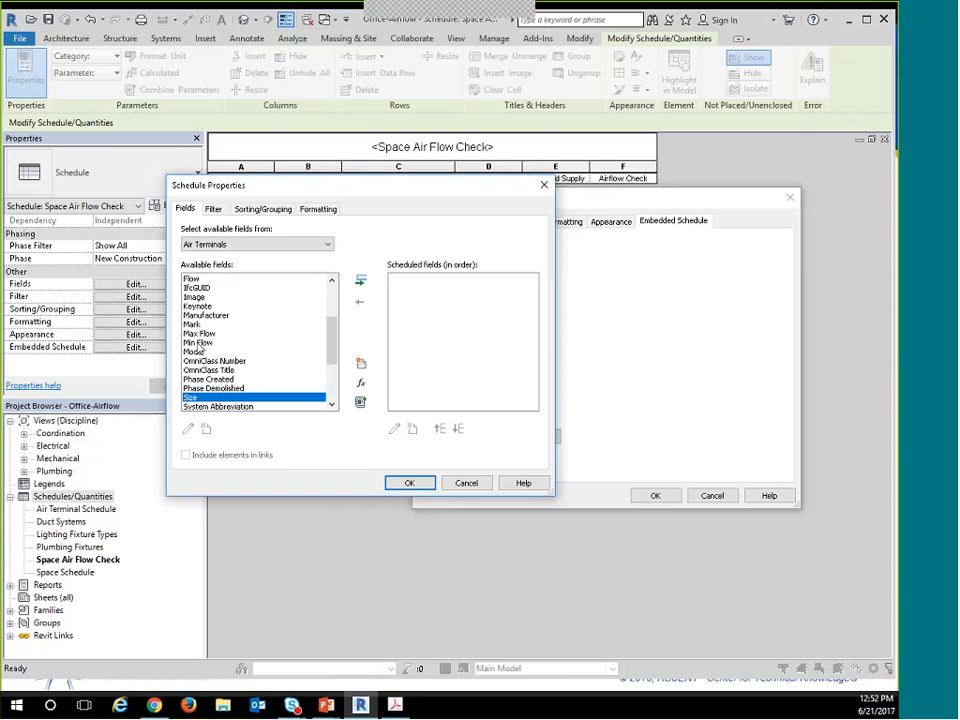
scroll(205, 335, down, 1)
click(215, 389)
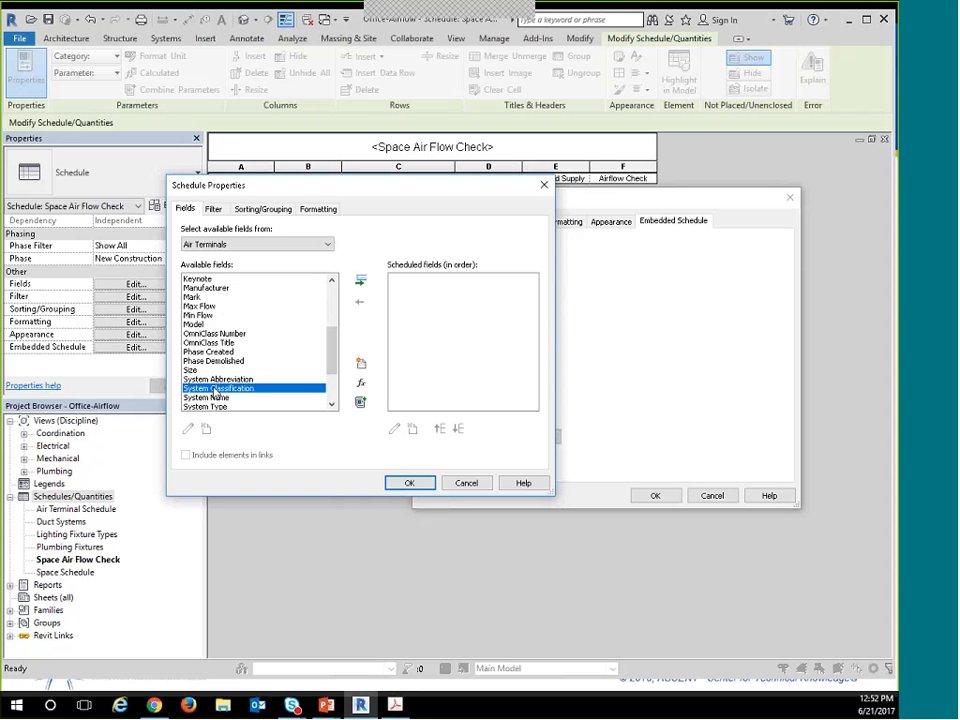
double_click(215, 389)
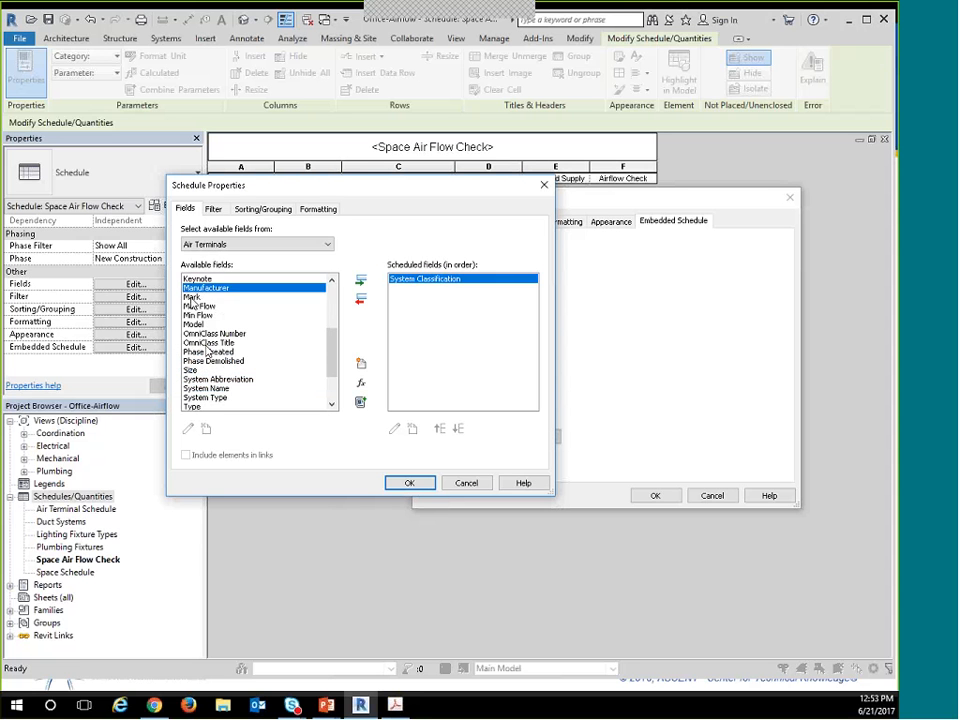
double_click(195, 297)
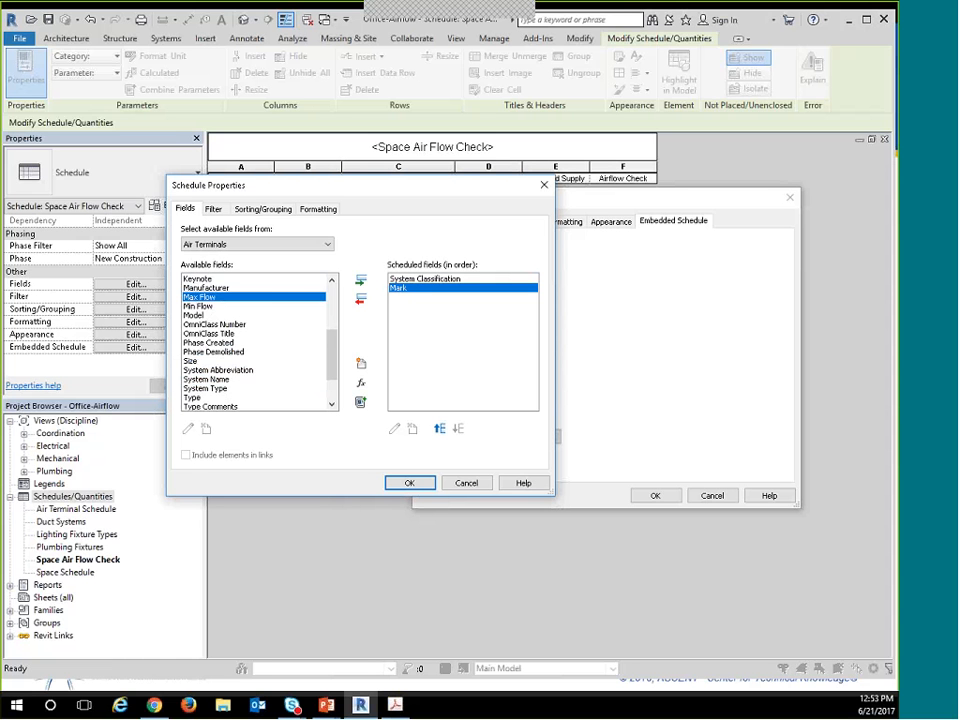
Add the Family and Type and Flow fields after Mark in the embedded air terminal schedule.
key(Home)
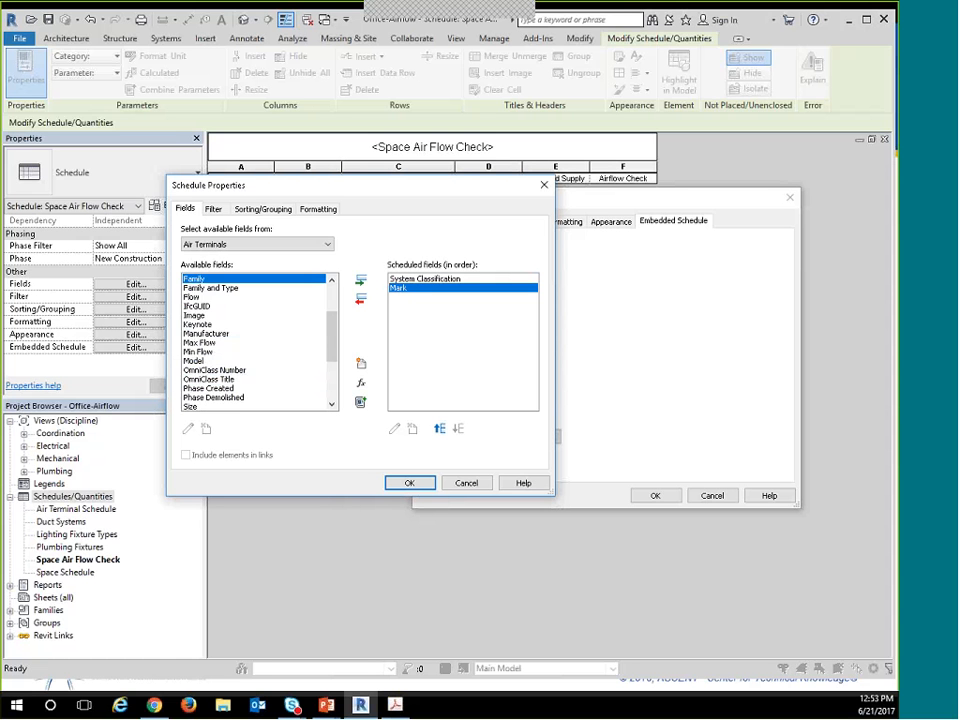
click(214, 289)
double_click(214, 289)
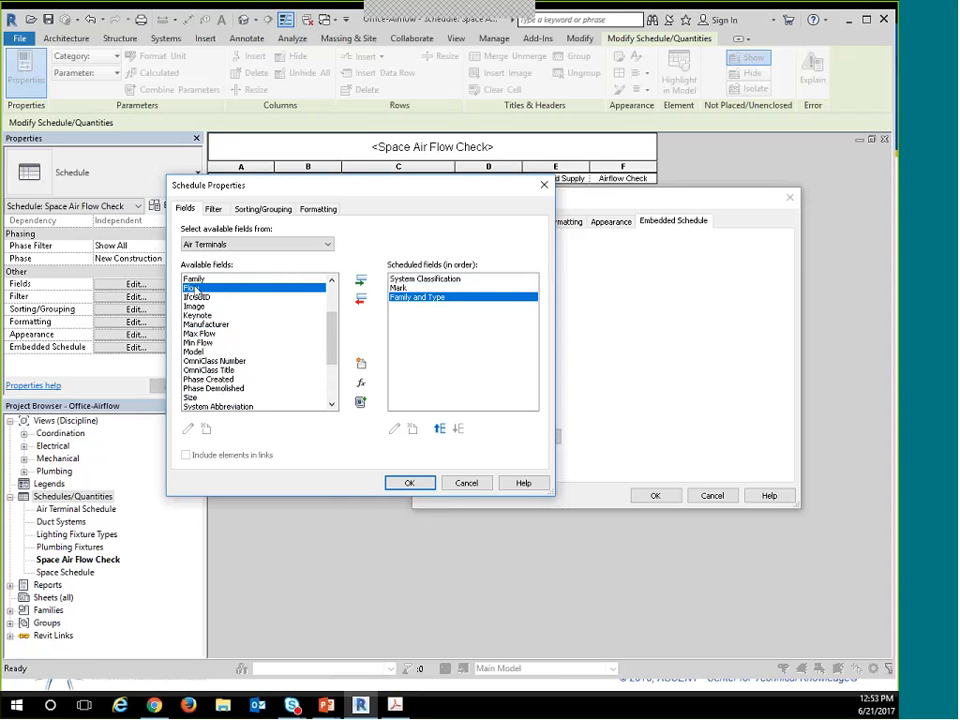
double_click(198, 289)
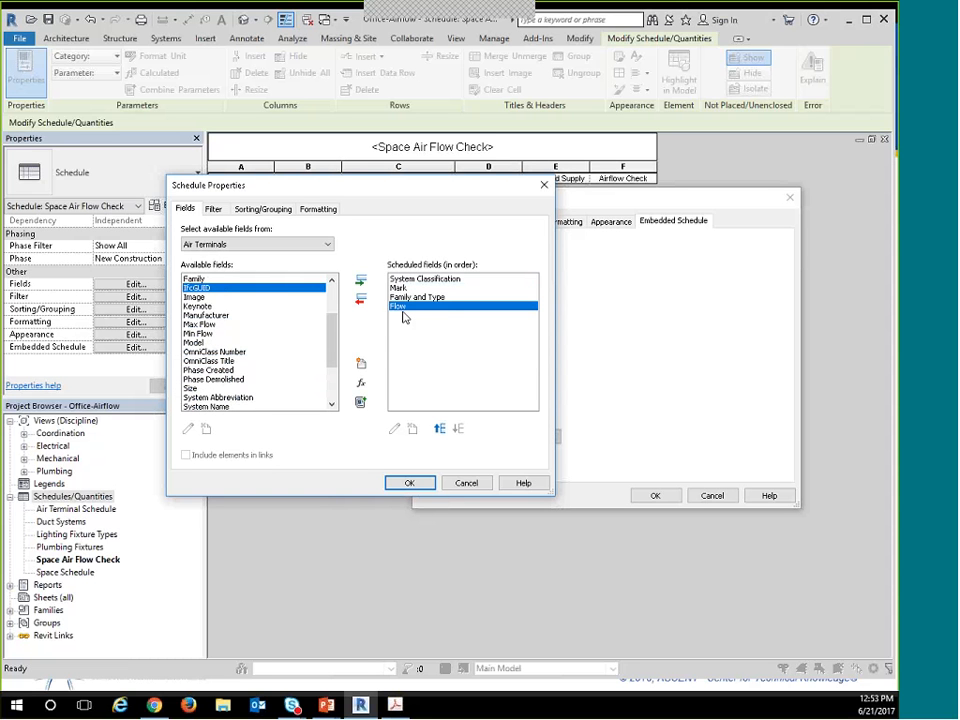
Filter the embedded air terminal schedule to System Classification equals Supply Air.
click(221, 214)
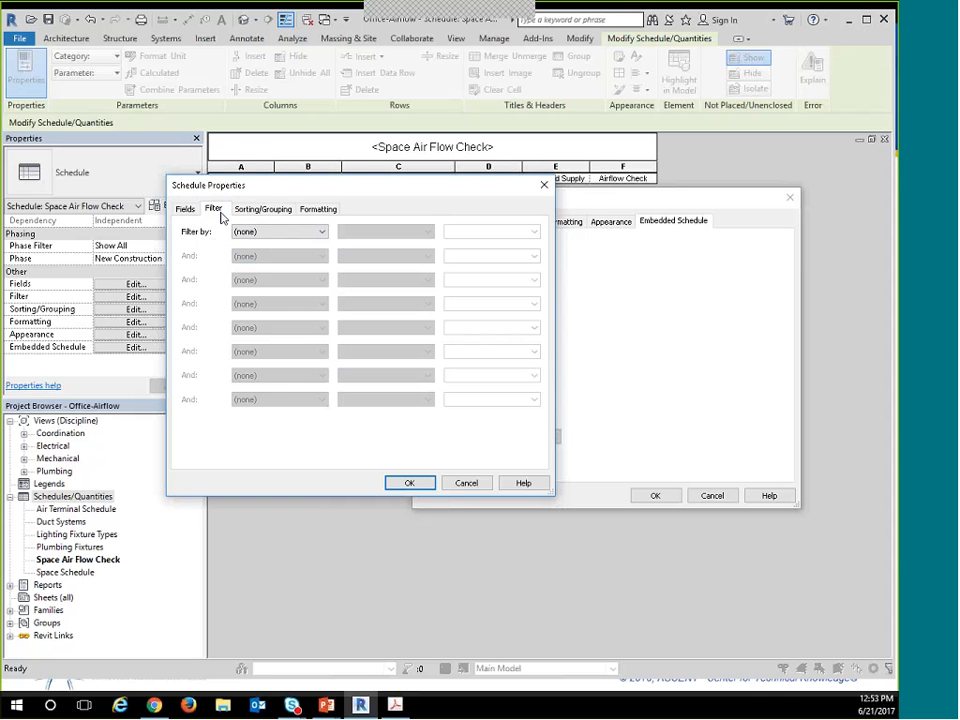
click(323, 233)
click(295, 254)
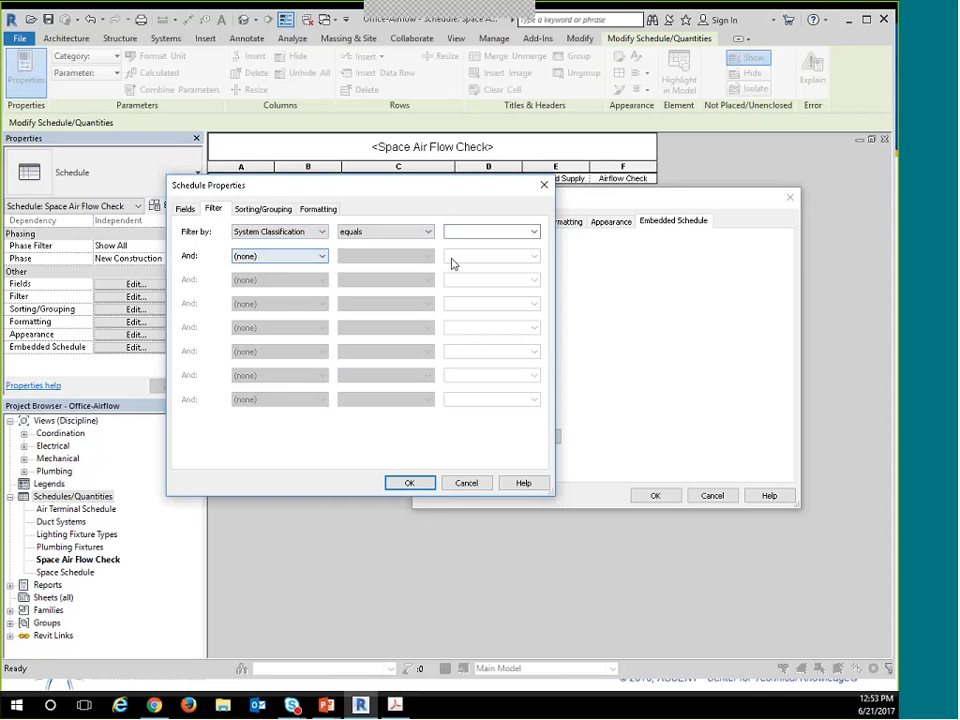
click(534, 233)
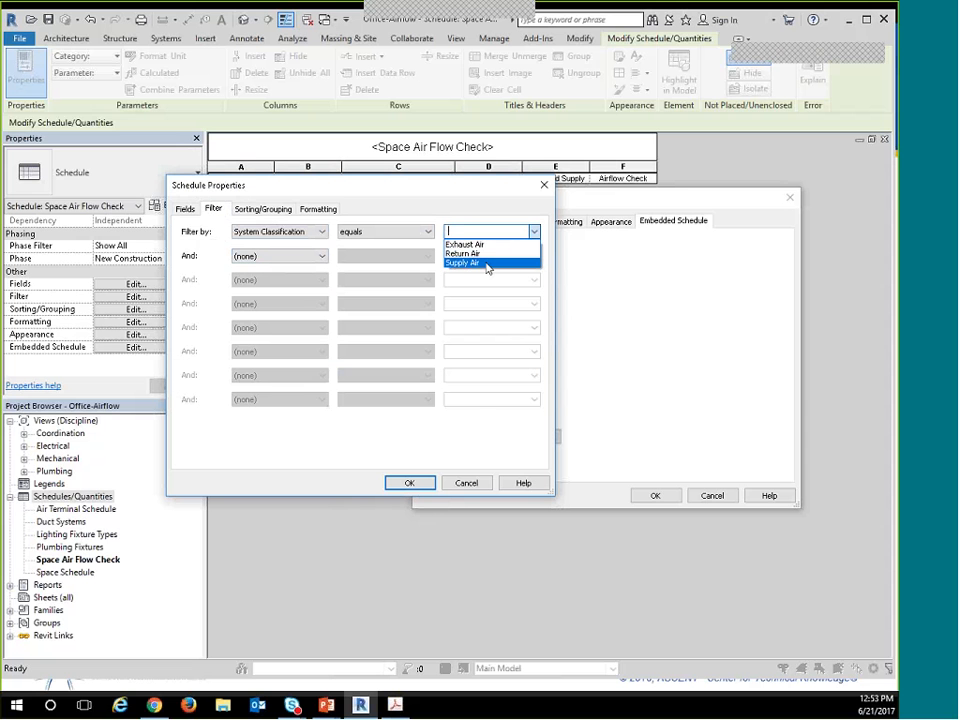
click(460, 264)
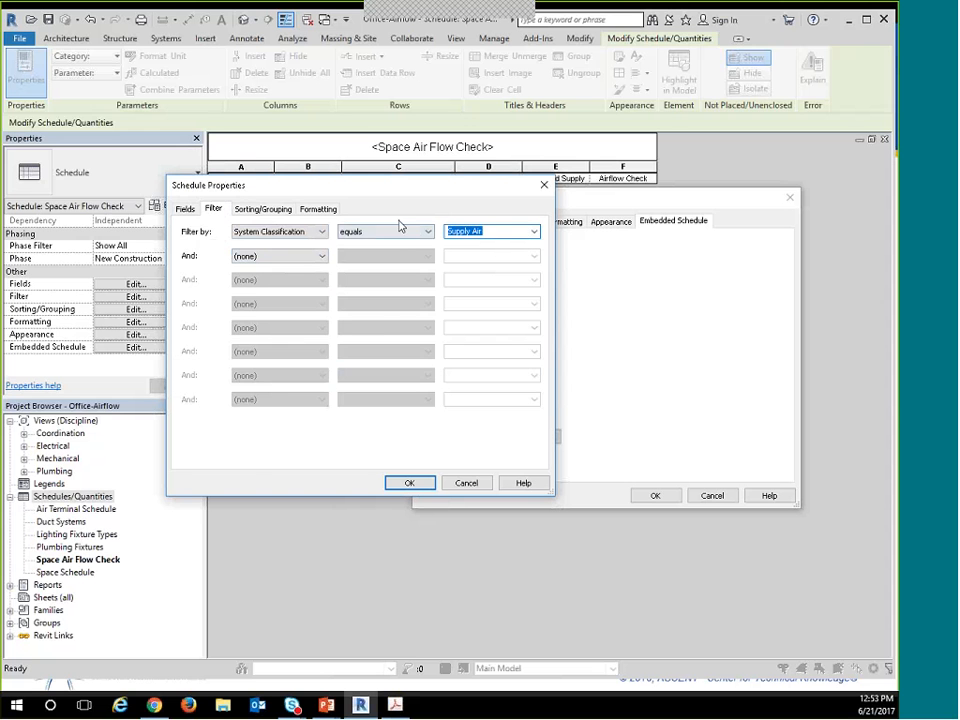
Sort the embedded air terminal schedule by Mark, with Family and Type as the second sort field, both ascending.
click(263, 208)
click(288, 232)
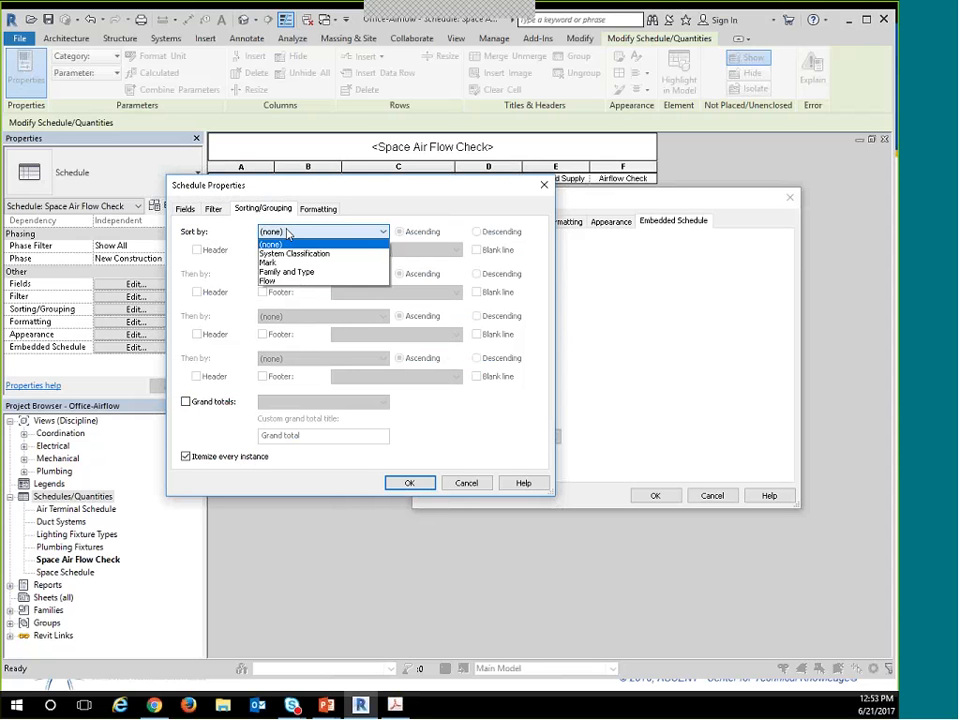
click(283, 263)
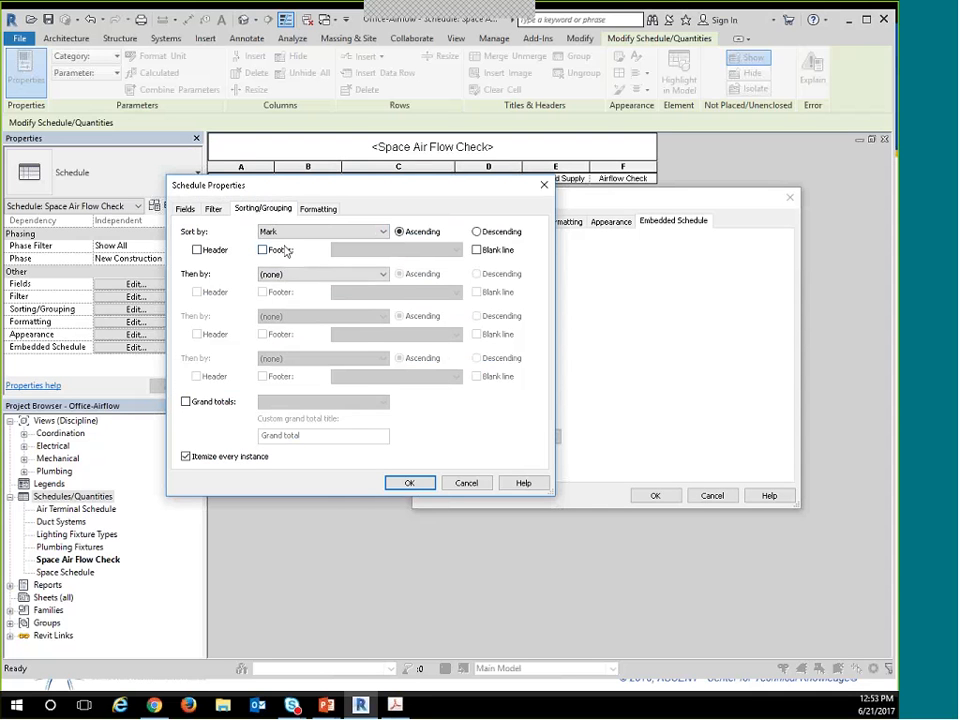
click(290, 274)
click(290, 314)
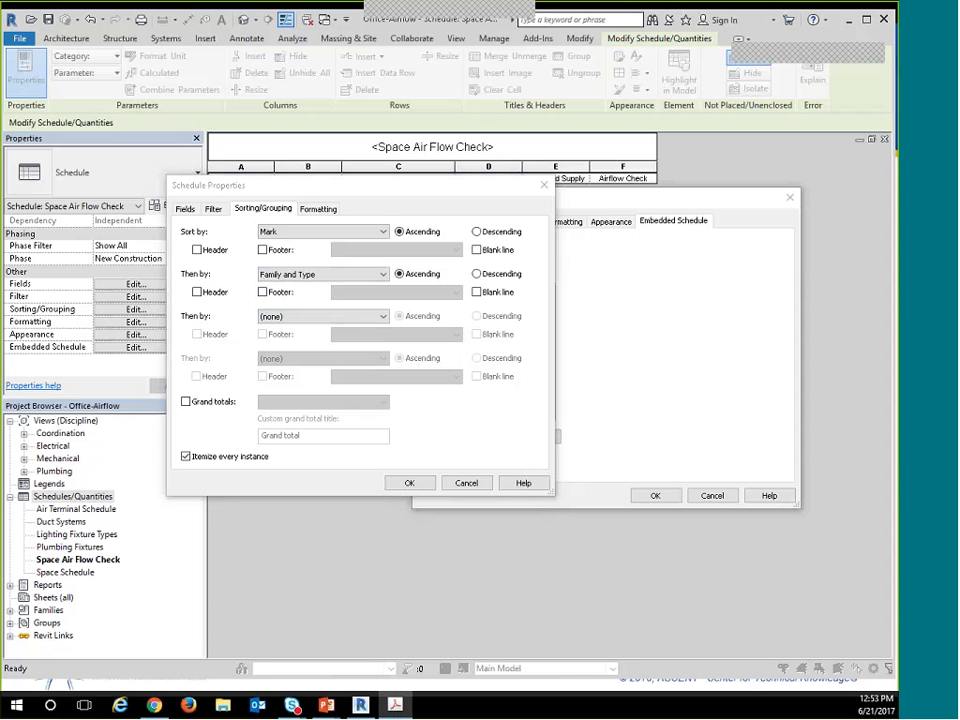
Hide the System Classification field in the embedded air terminal schedule and accept its properties.
click(320, 209)
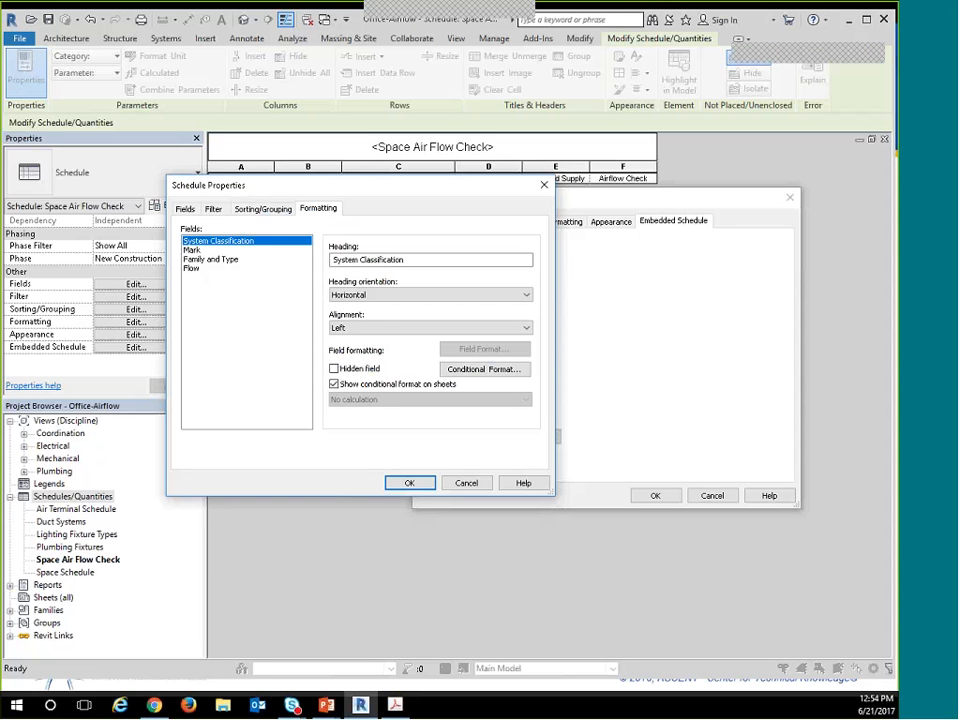
click(335, 369)
click(429, 261)
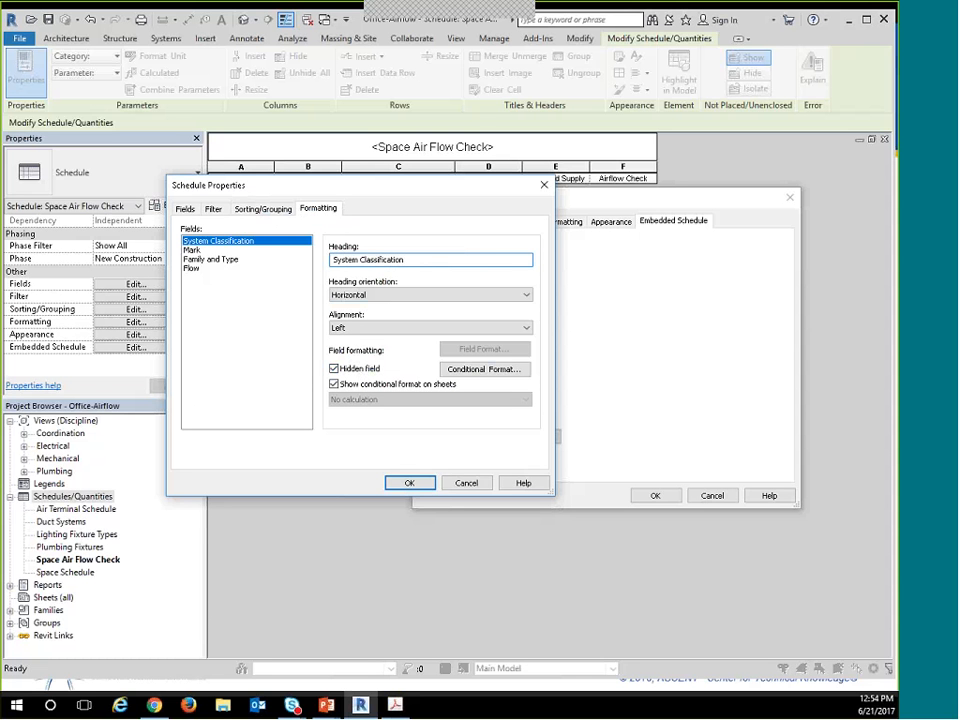
click(410, 483)
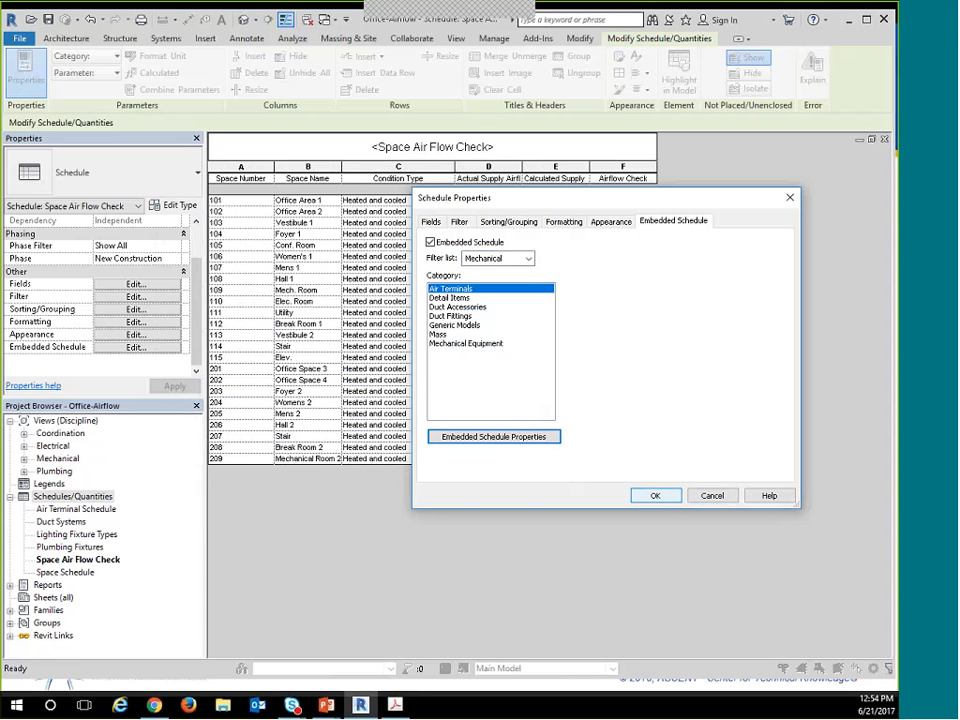
Reopen the embedded schedule's formatting and set the Mark field's heading to Diffuser ID.
click(495, 440)
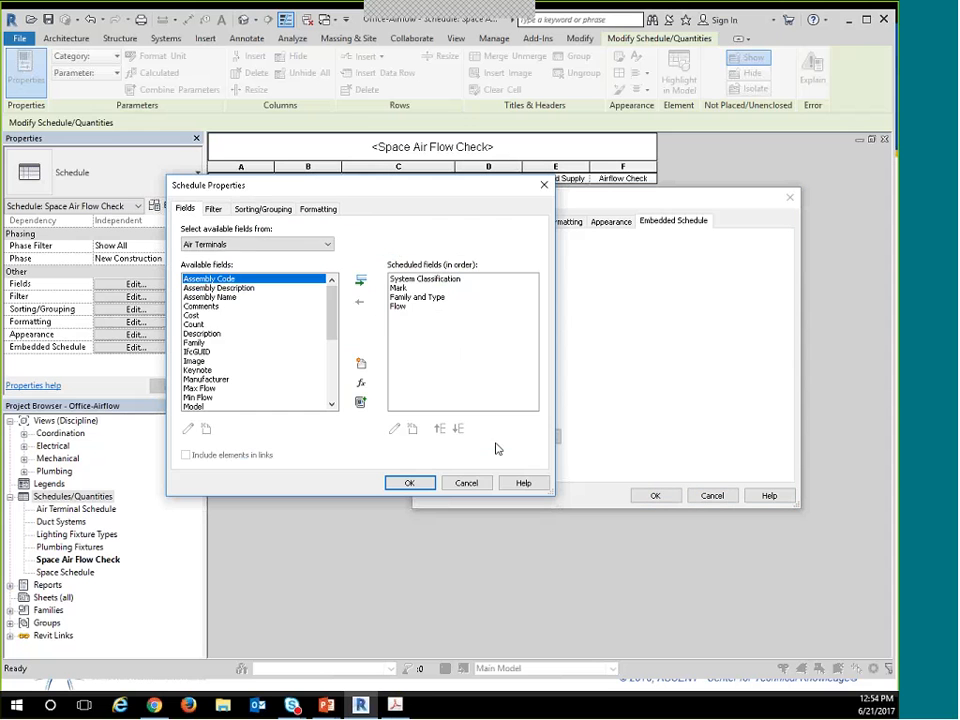
click(318, 210)
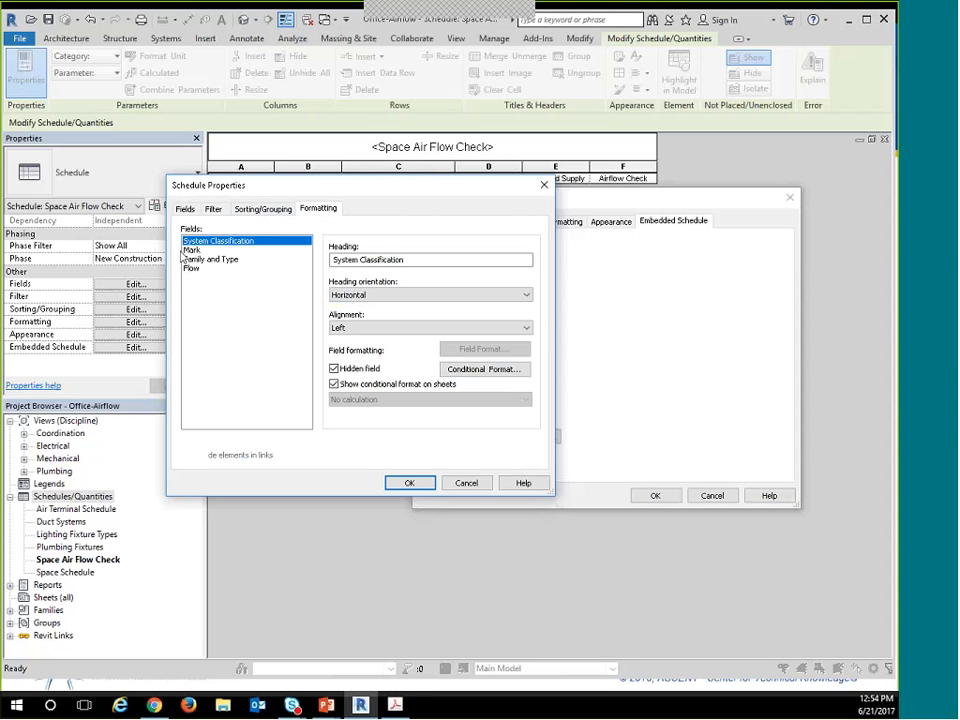
click(276, 251)
drag(342, 185, 493, 250)
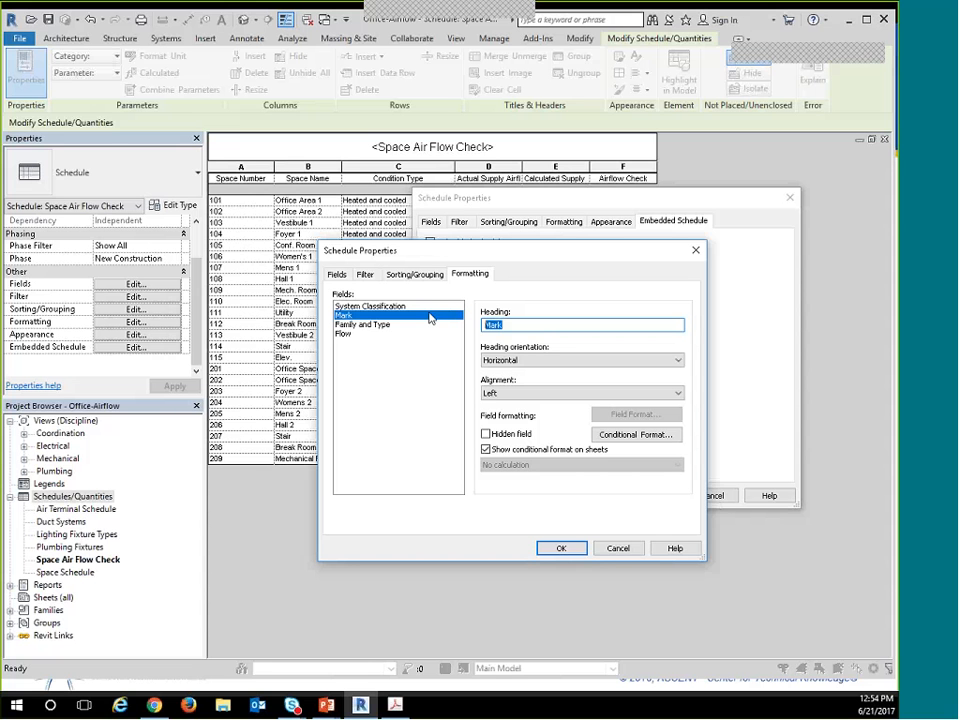
text(Diffuser)
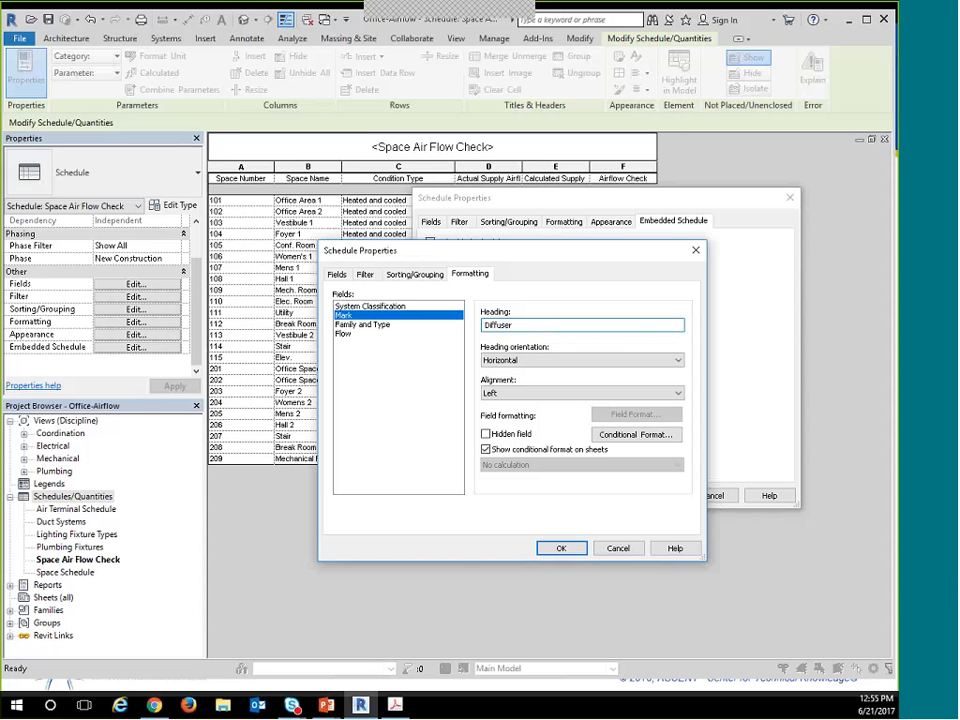
text(ID)
Set the Family and Type field's heading to Diffuser Type in the embedded schedule.
click(355, 325)
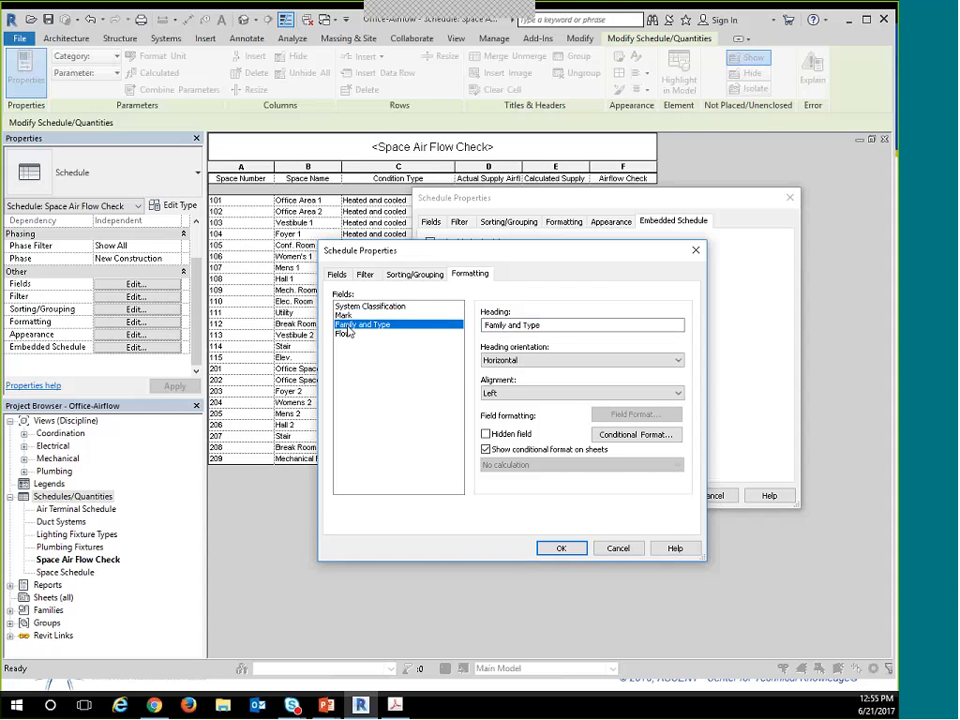
key(Tab)
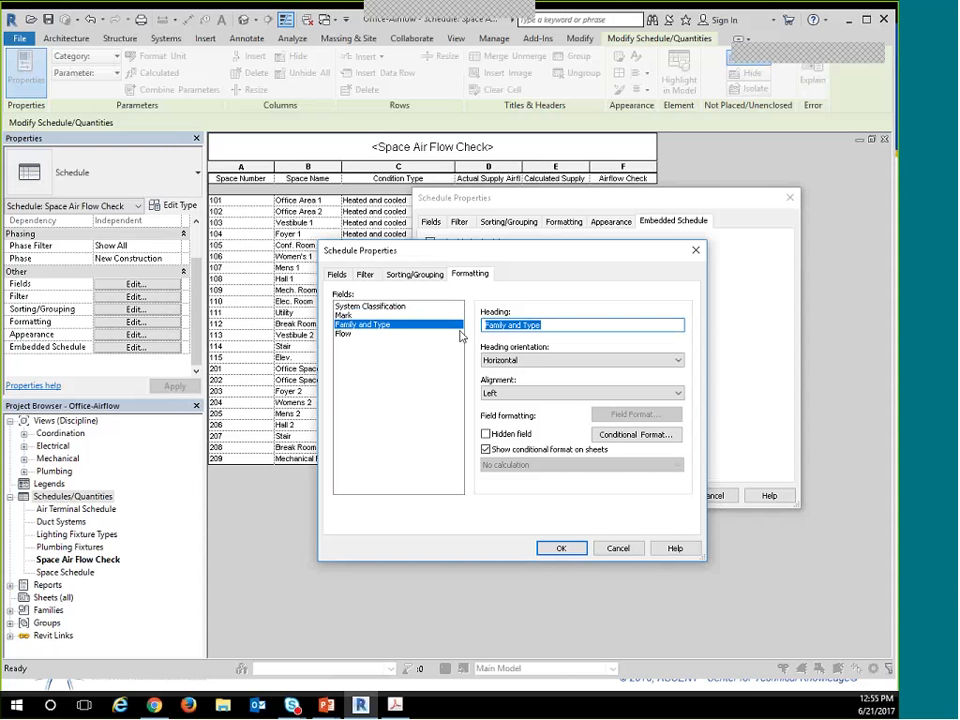
text(Diffuser)
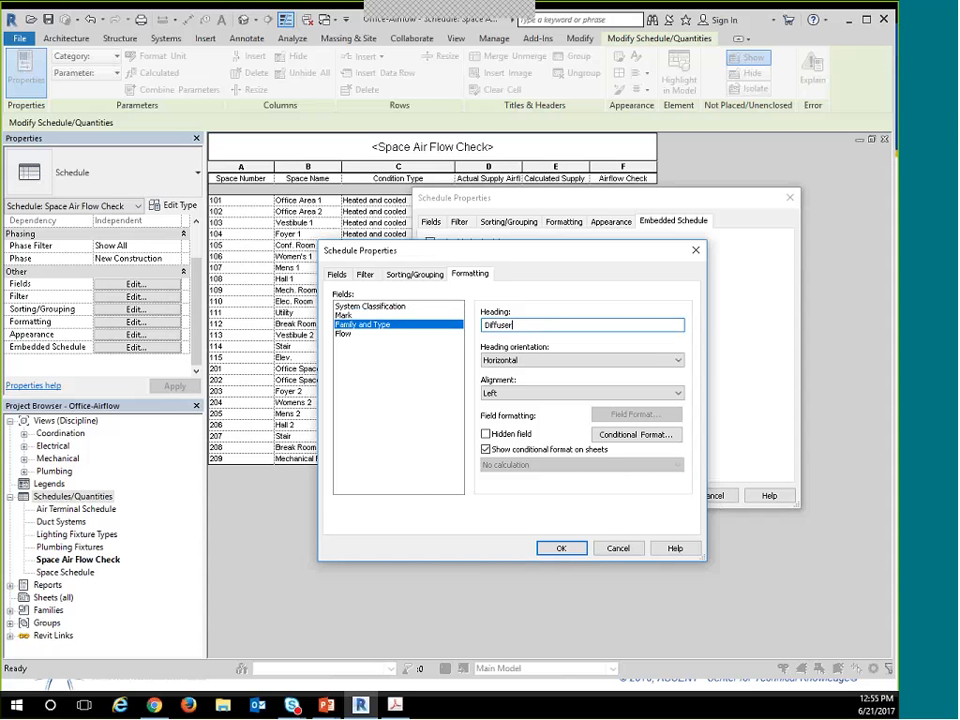
text( Type)
Align the embedded schedule's Mark field to the right and apply the schedule properties.
click(500, 394)
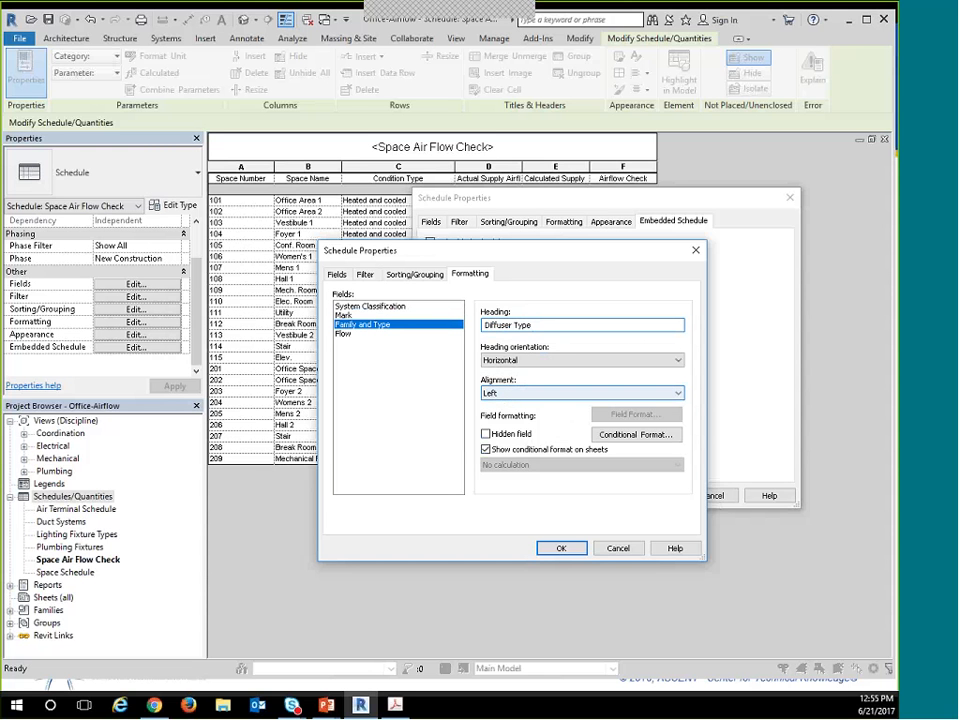
click(345, 315)
click(515, 394)
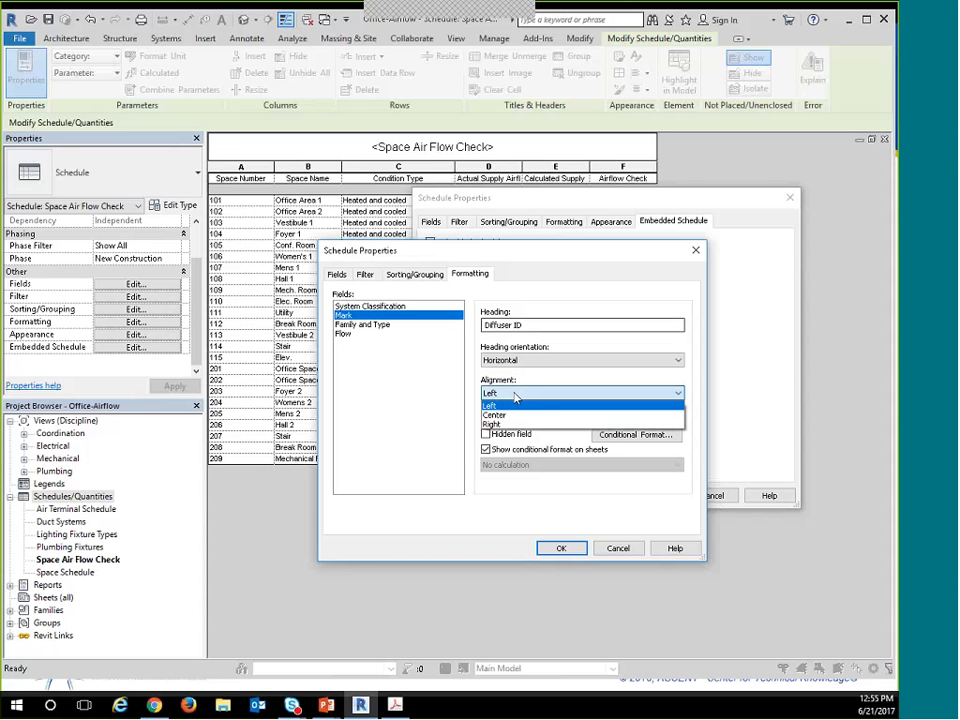
click(513, 425)
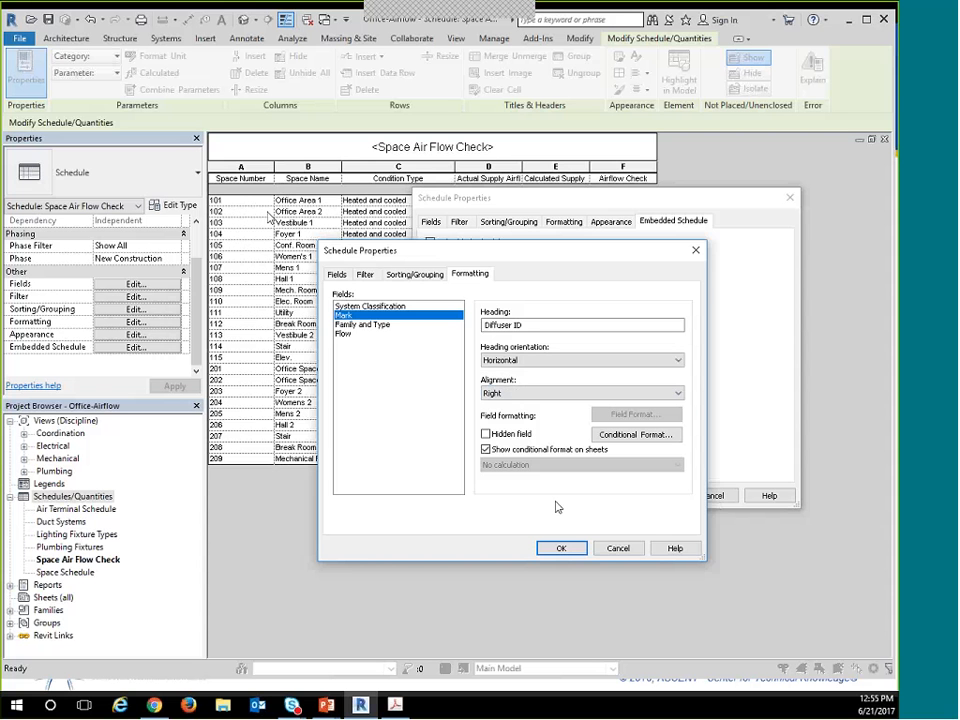
click(561, 548)
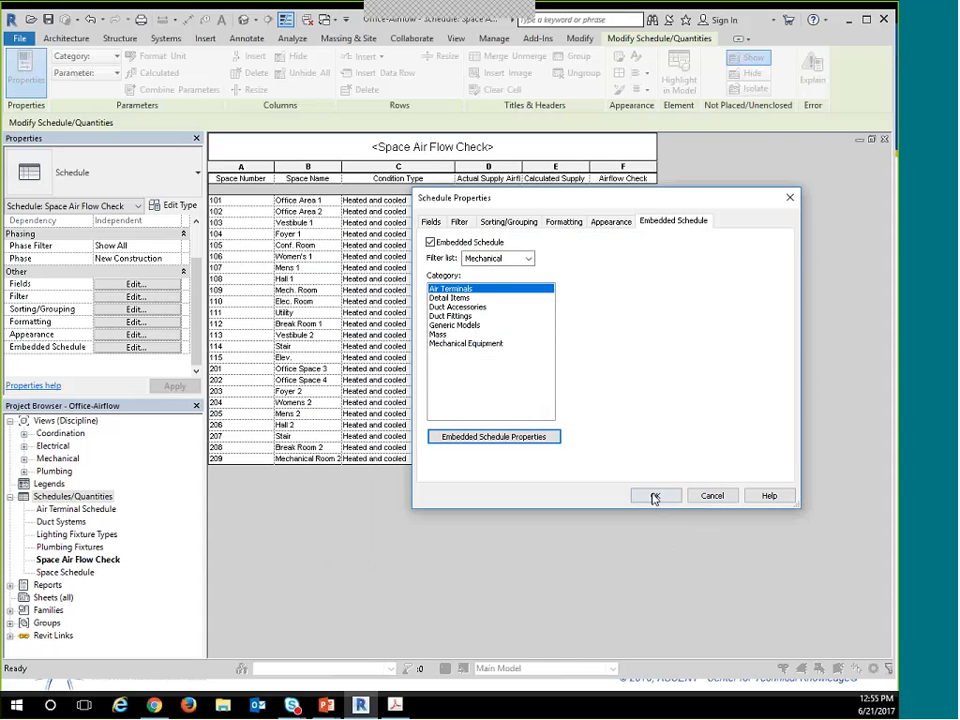
click(653, 497)
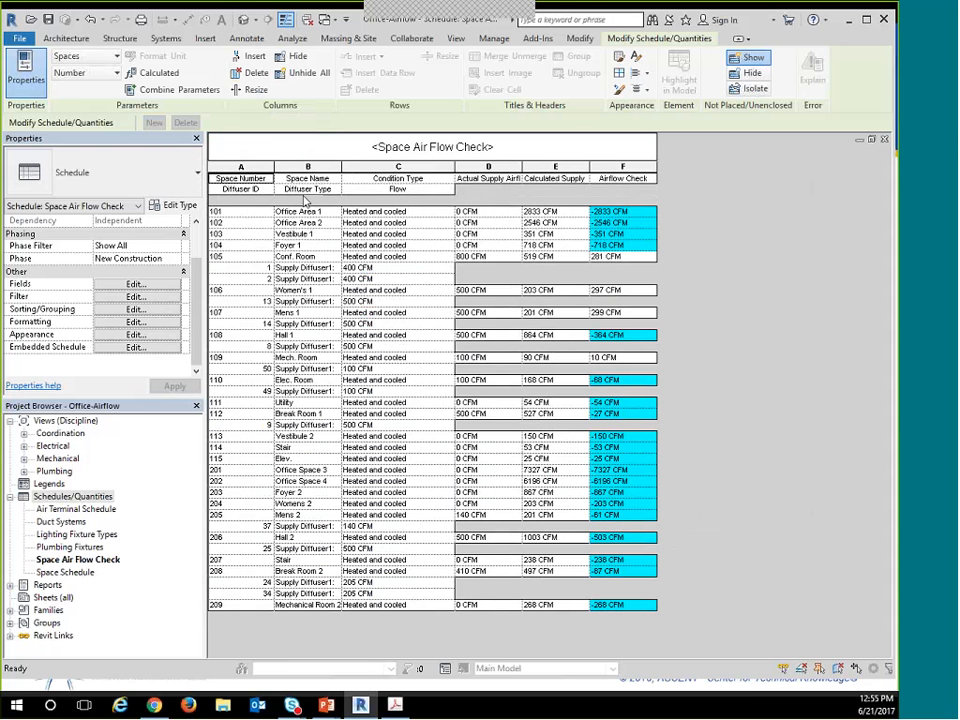
click(262, 268)
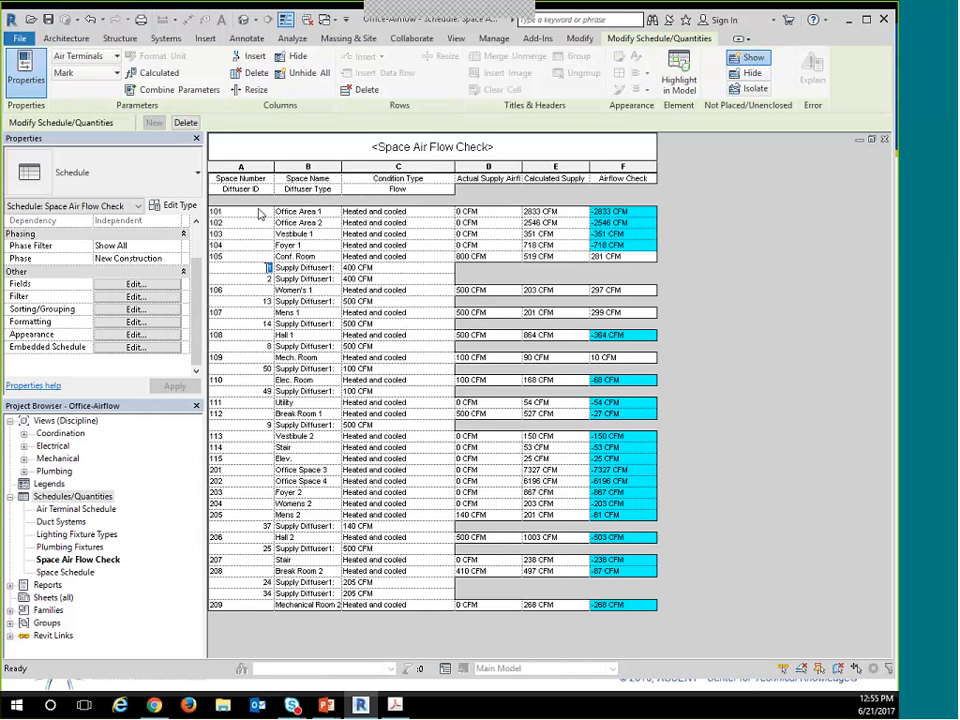
click(228, 255)
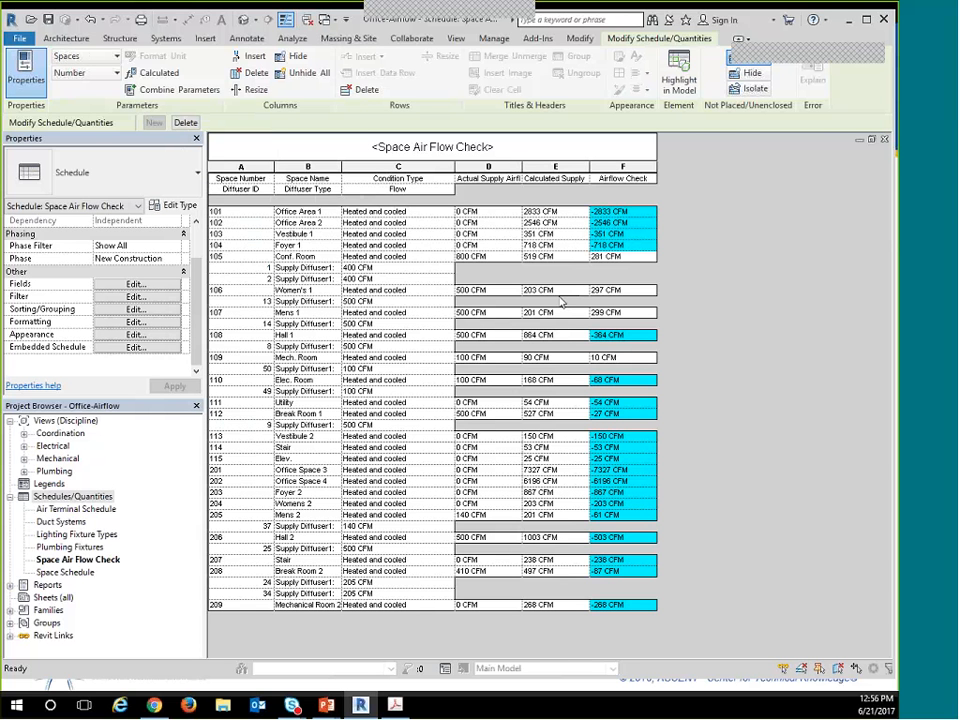
click(270, 256)
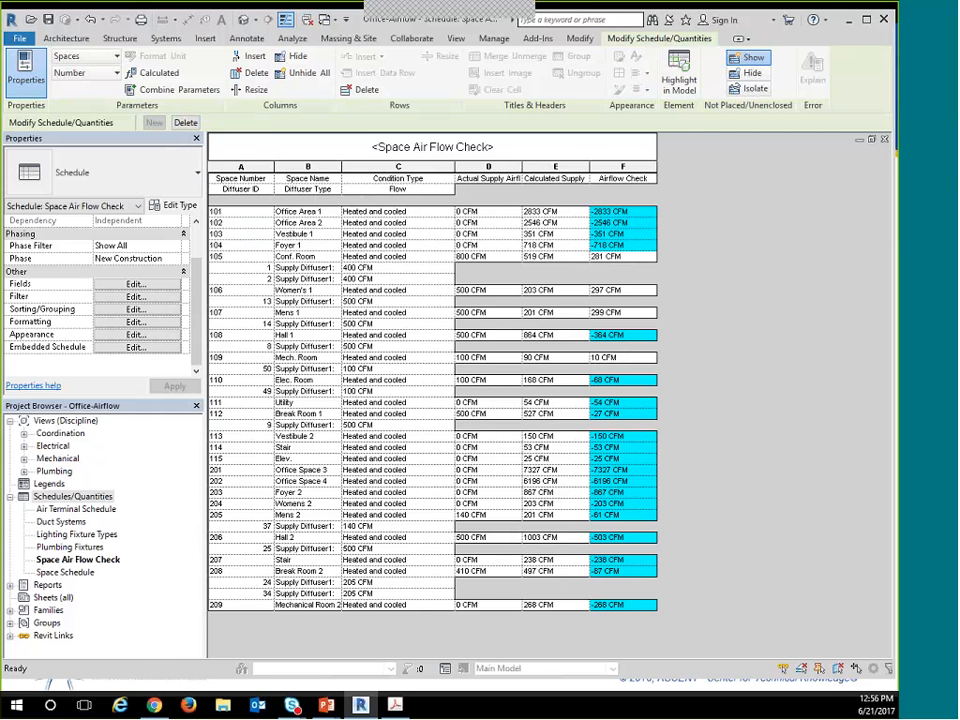
click(301, 341)
click(545, 340)
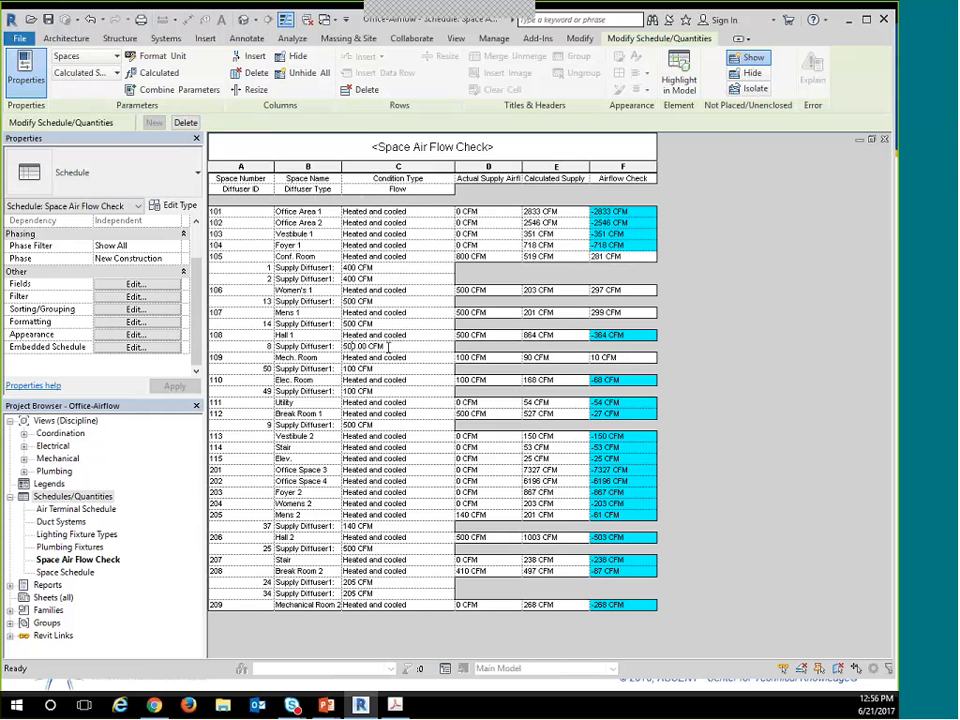
Try flow values of 750, 8500 and 850 CFM for diffuser 8 in the Hall 1 space.
click(358, 346)
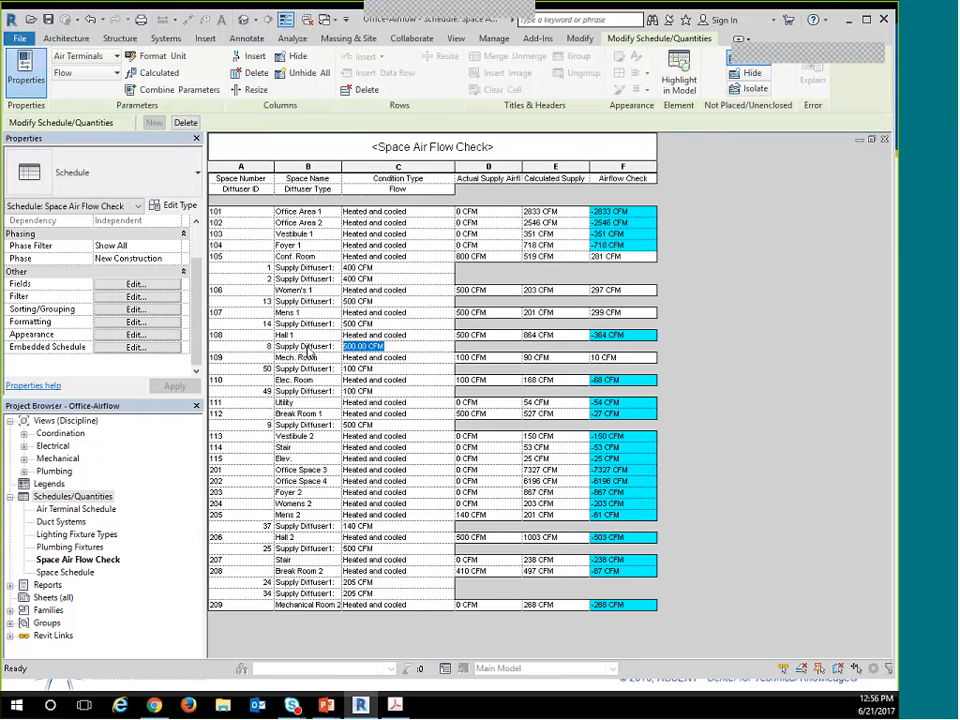
text(750)
key(Return)
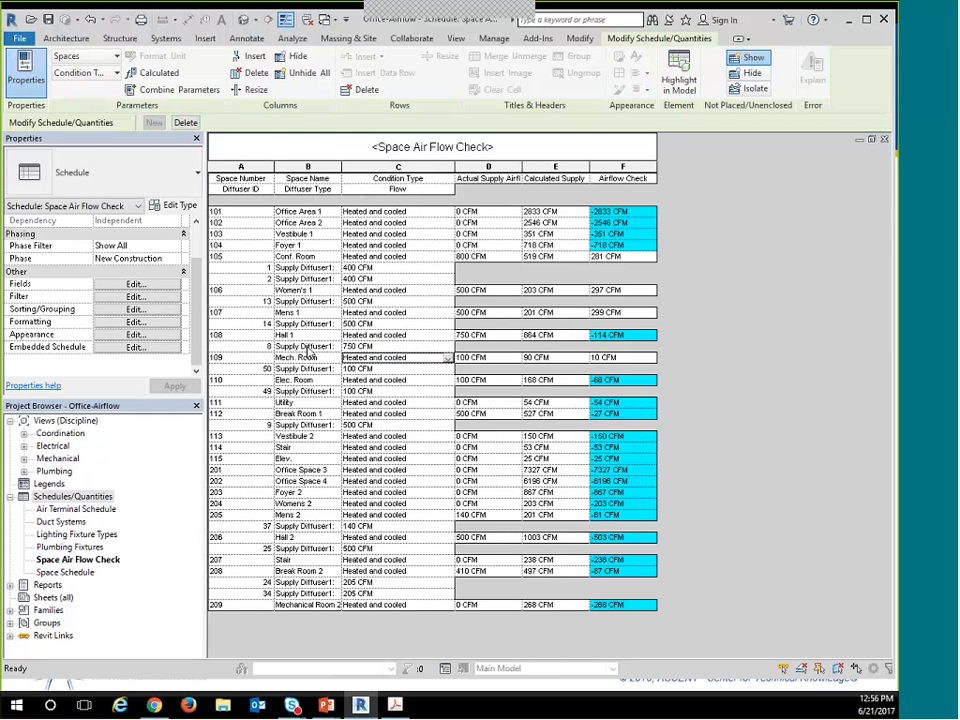
click(386, 346)
text(85)
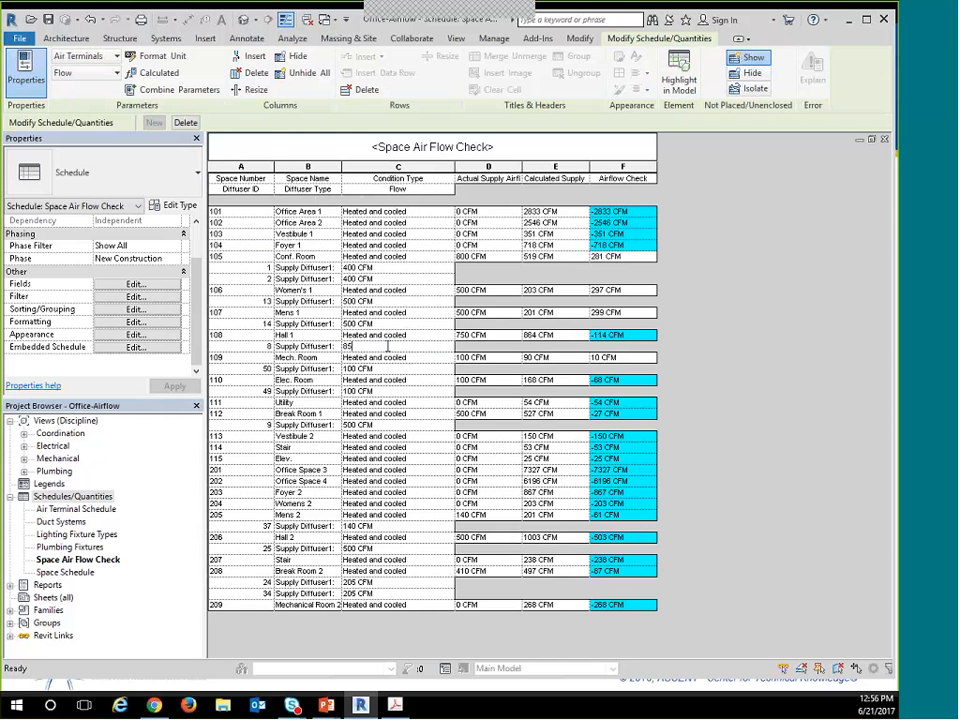
text(00)
key(Return)
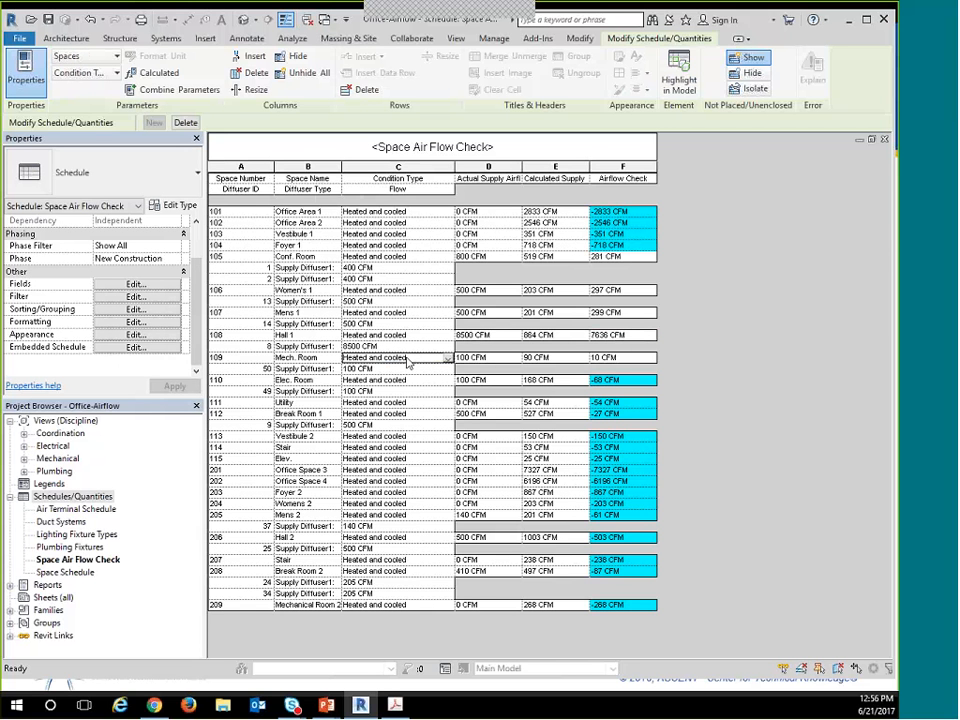
click(375, 346)
text(850)
key(Return)
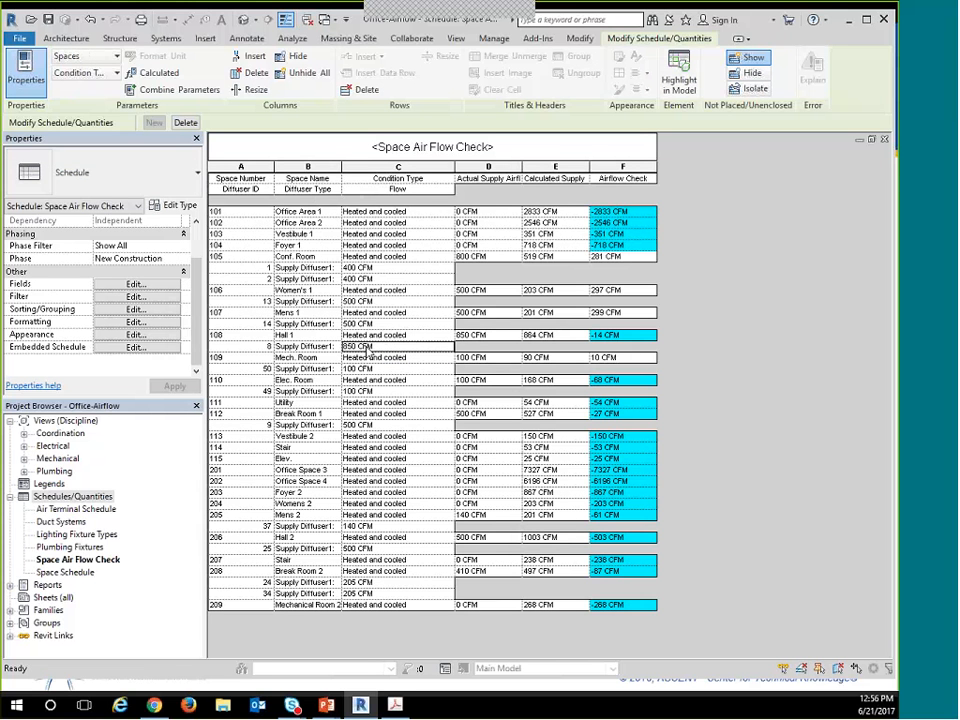
Set the flow of diffuser 8 in the Hall 1 space to 900 CFM.
click(348, 347)
text(900)
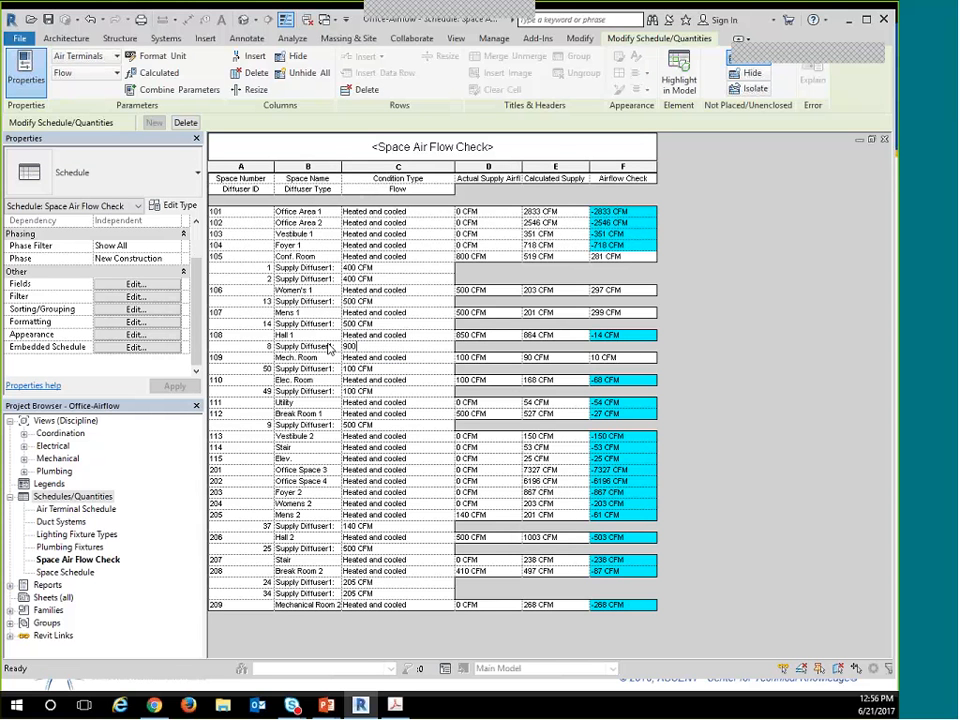
key(Return)
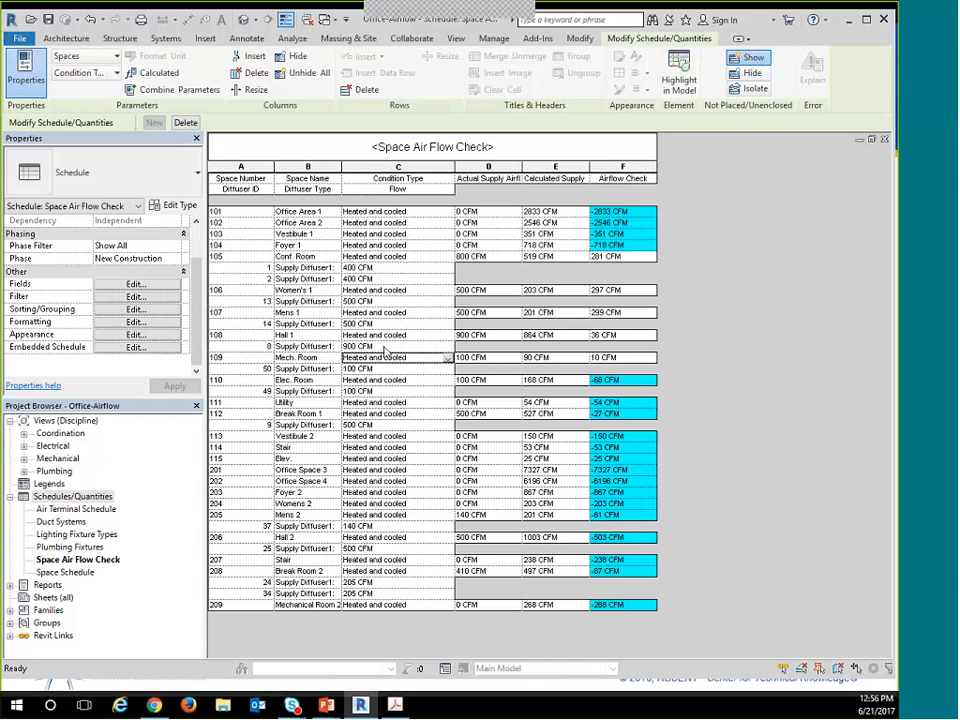
click(555, 335)
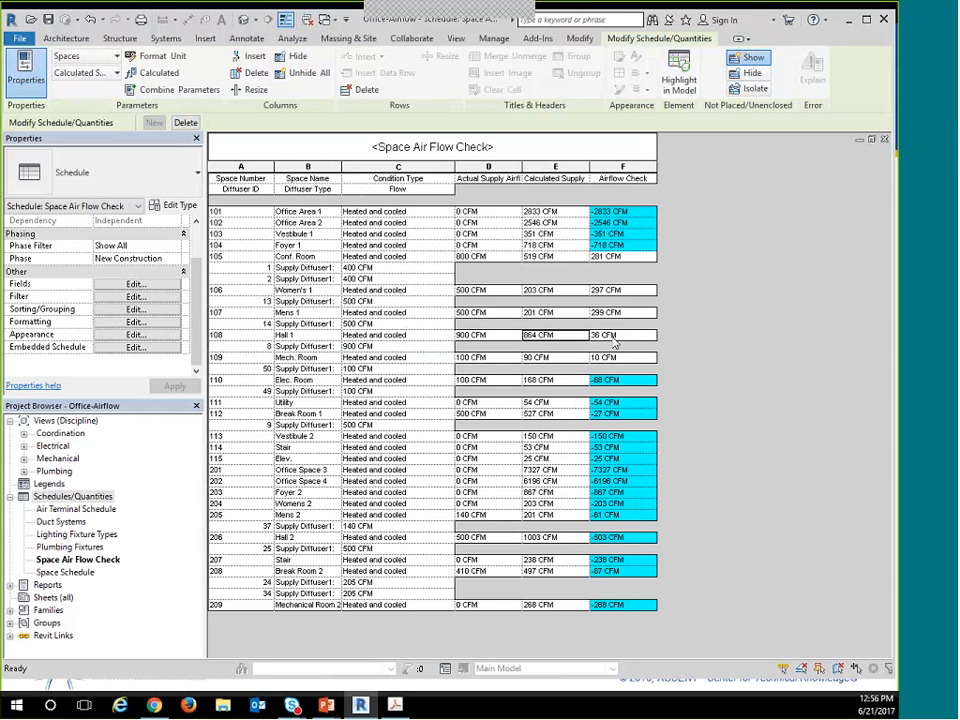
click(360, 346)
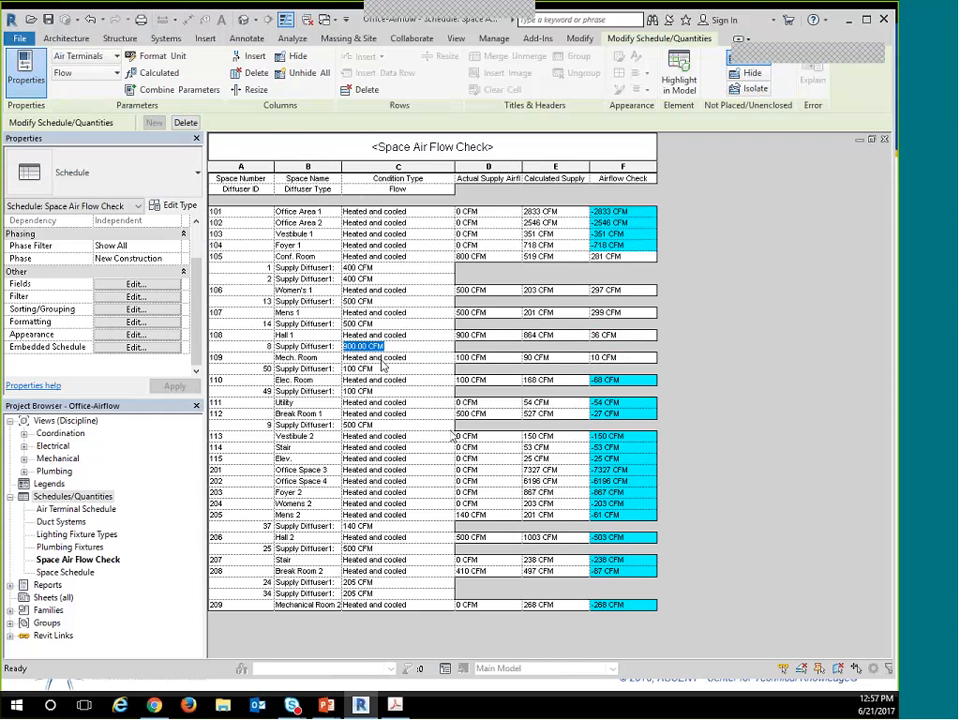
click(383, 458)
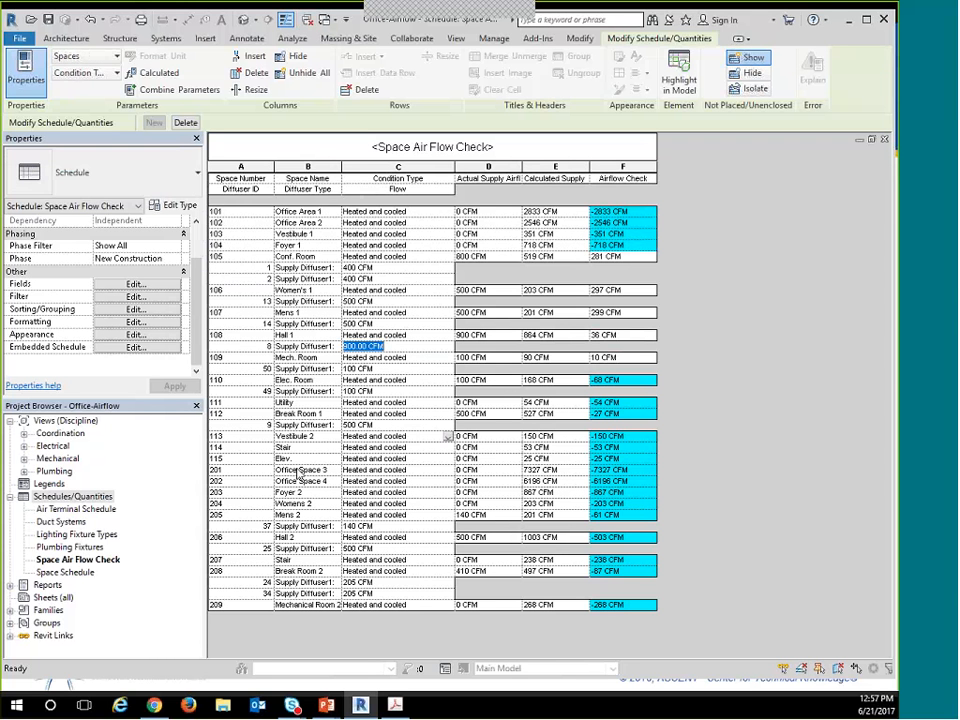
click(367, 470)
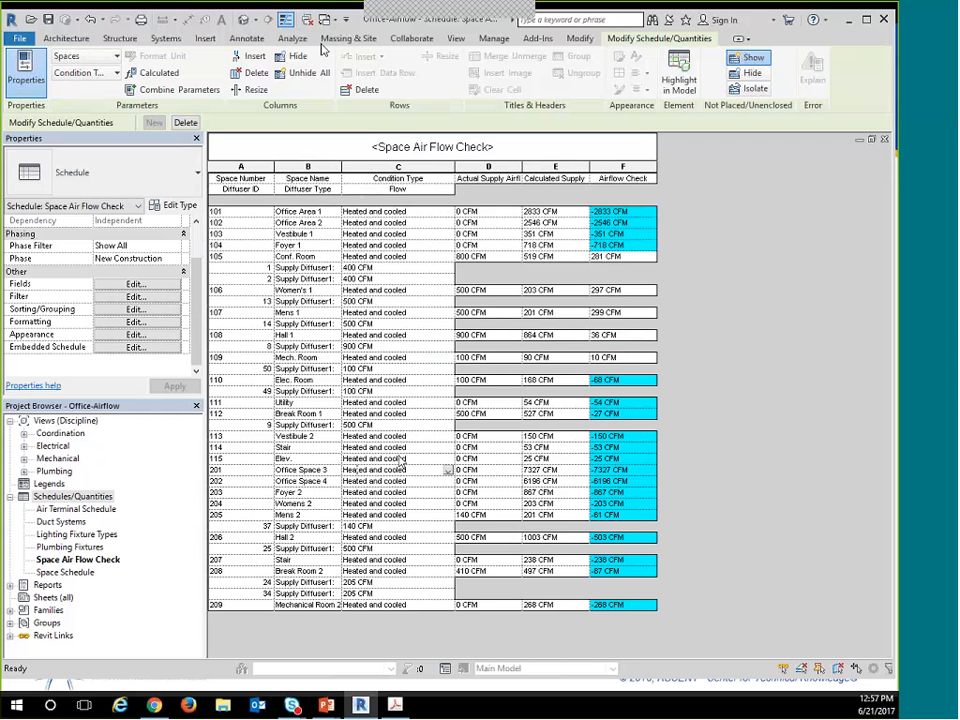
click(52, 298)
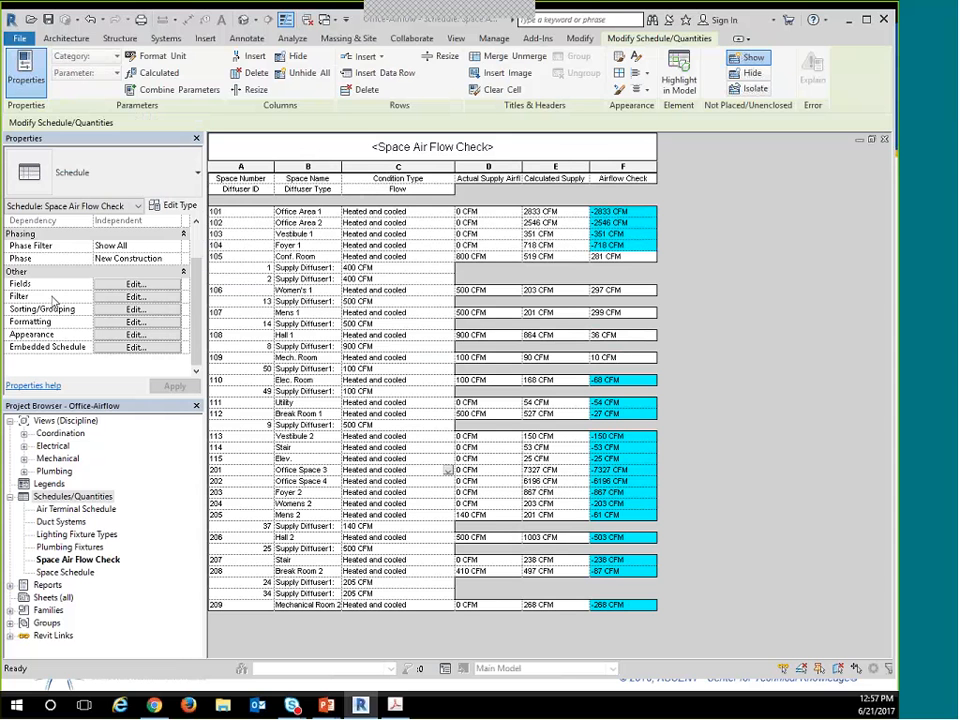